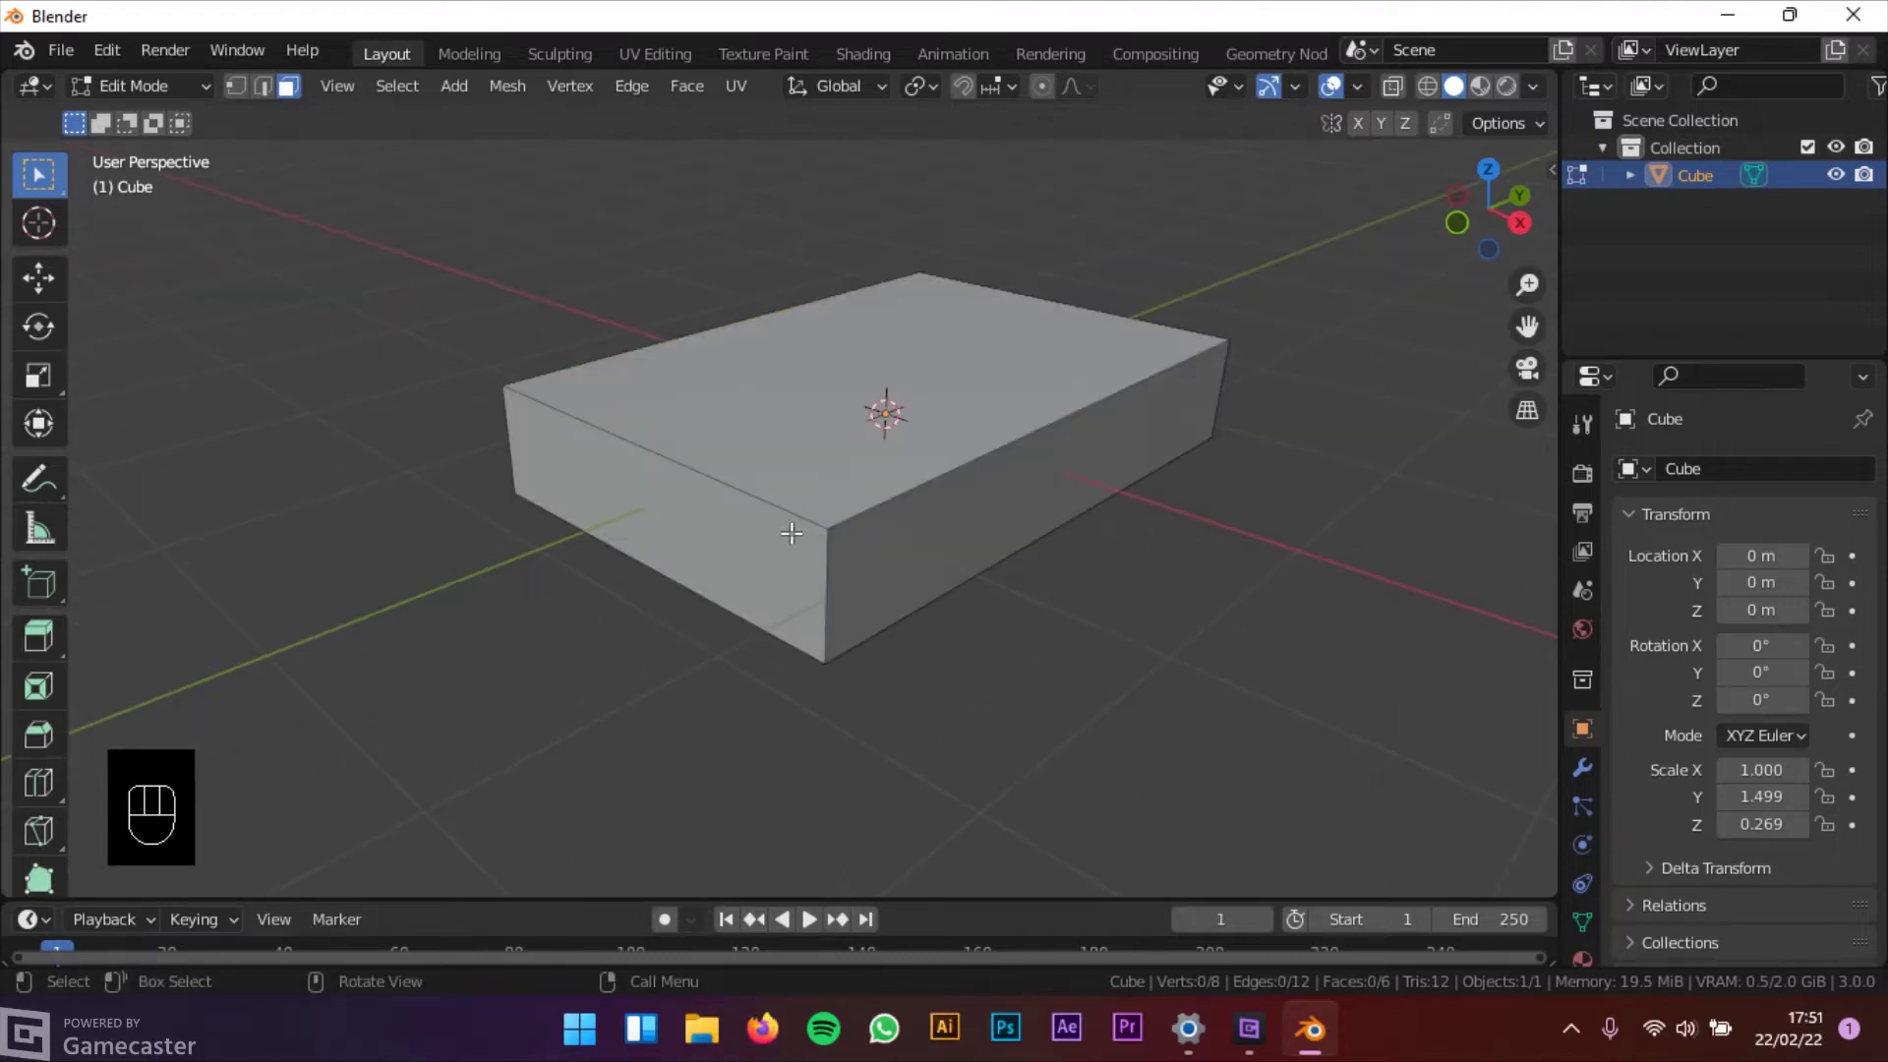
Select three adjacent side faces of the box, leaving one long side, and separate the selection into its own object
click(806, 536)
shift+click(994, 522)
middle_drag(1081, 467, 943, 457)
shift+middle_drag(1193, 442, 959, 447)
middle_drag(924, 454, 757, 459)
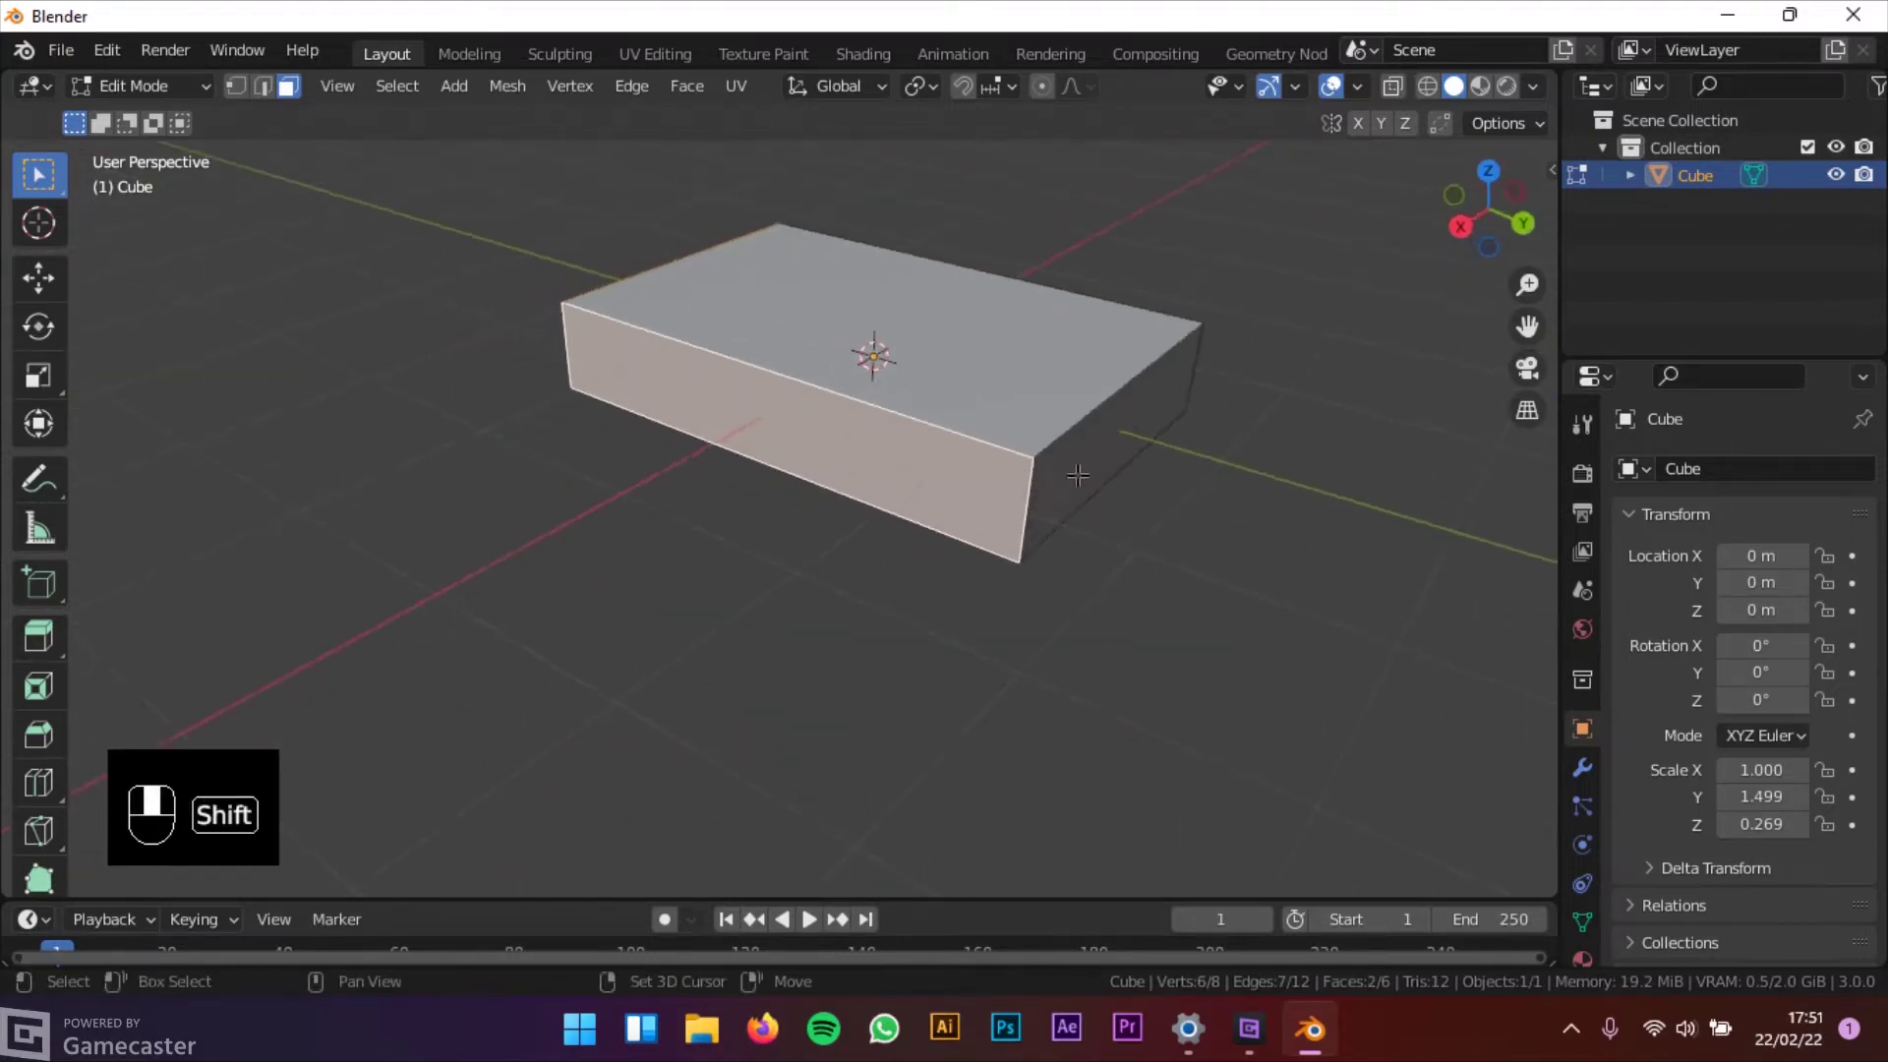
shift+click(1078, 476)
middle_drag(1077, 476, 1045, 439)
key(p)
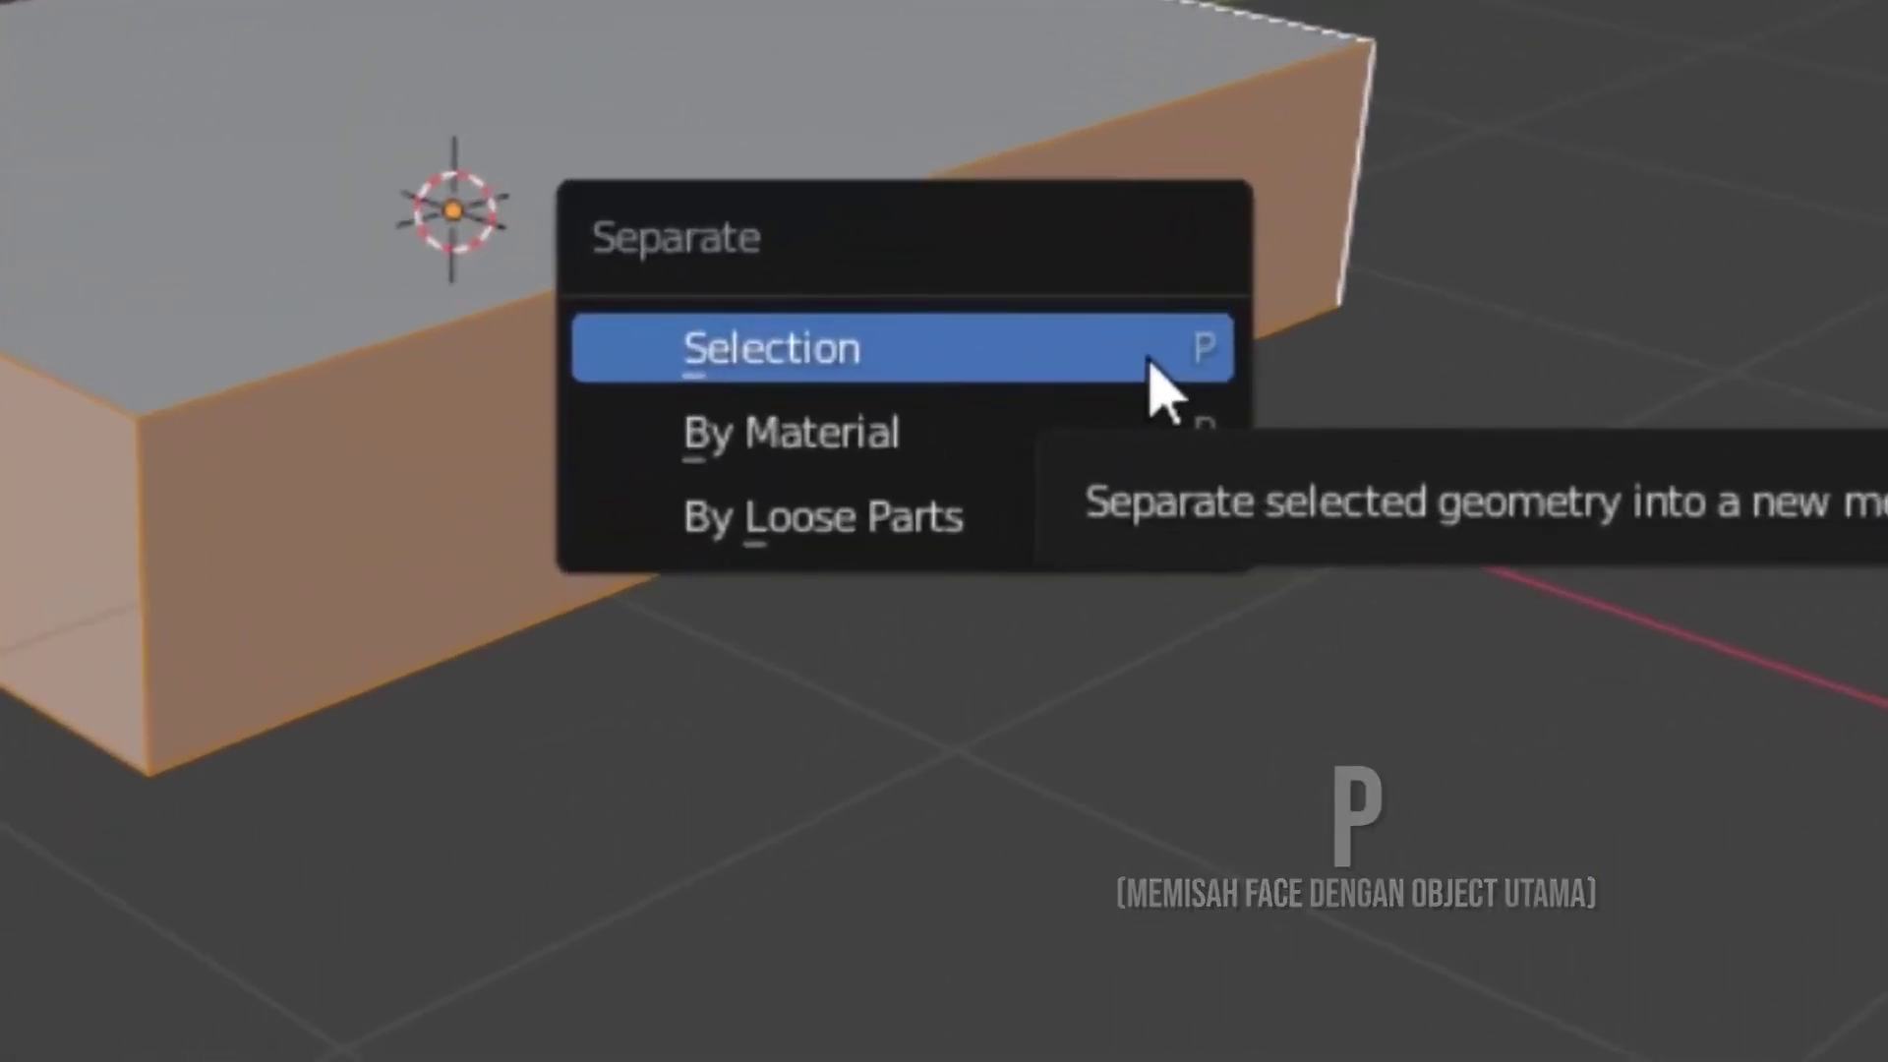
click(1149, 362)
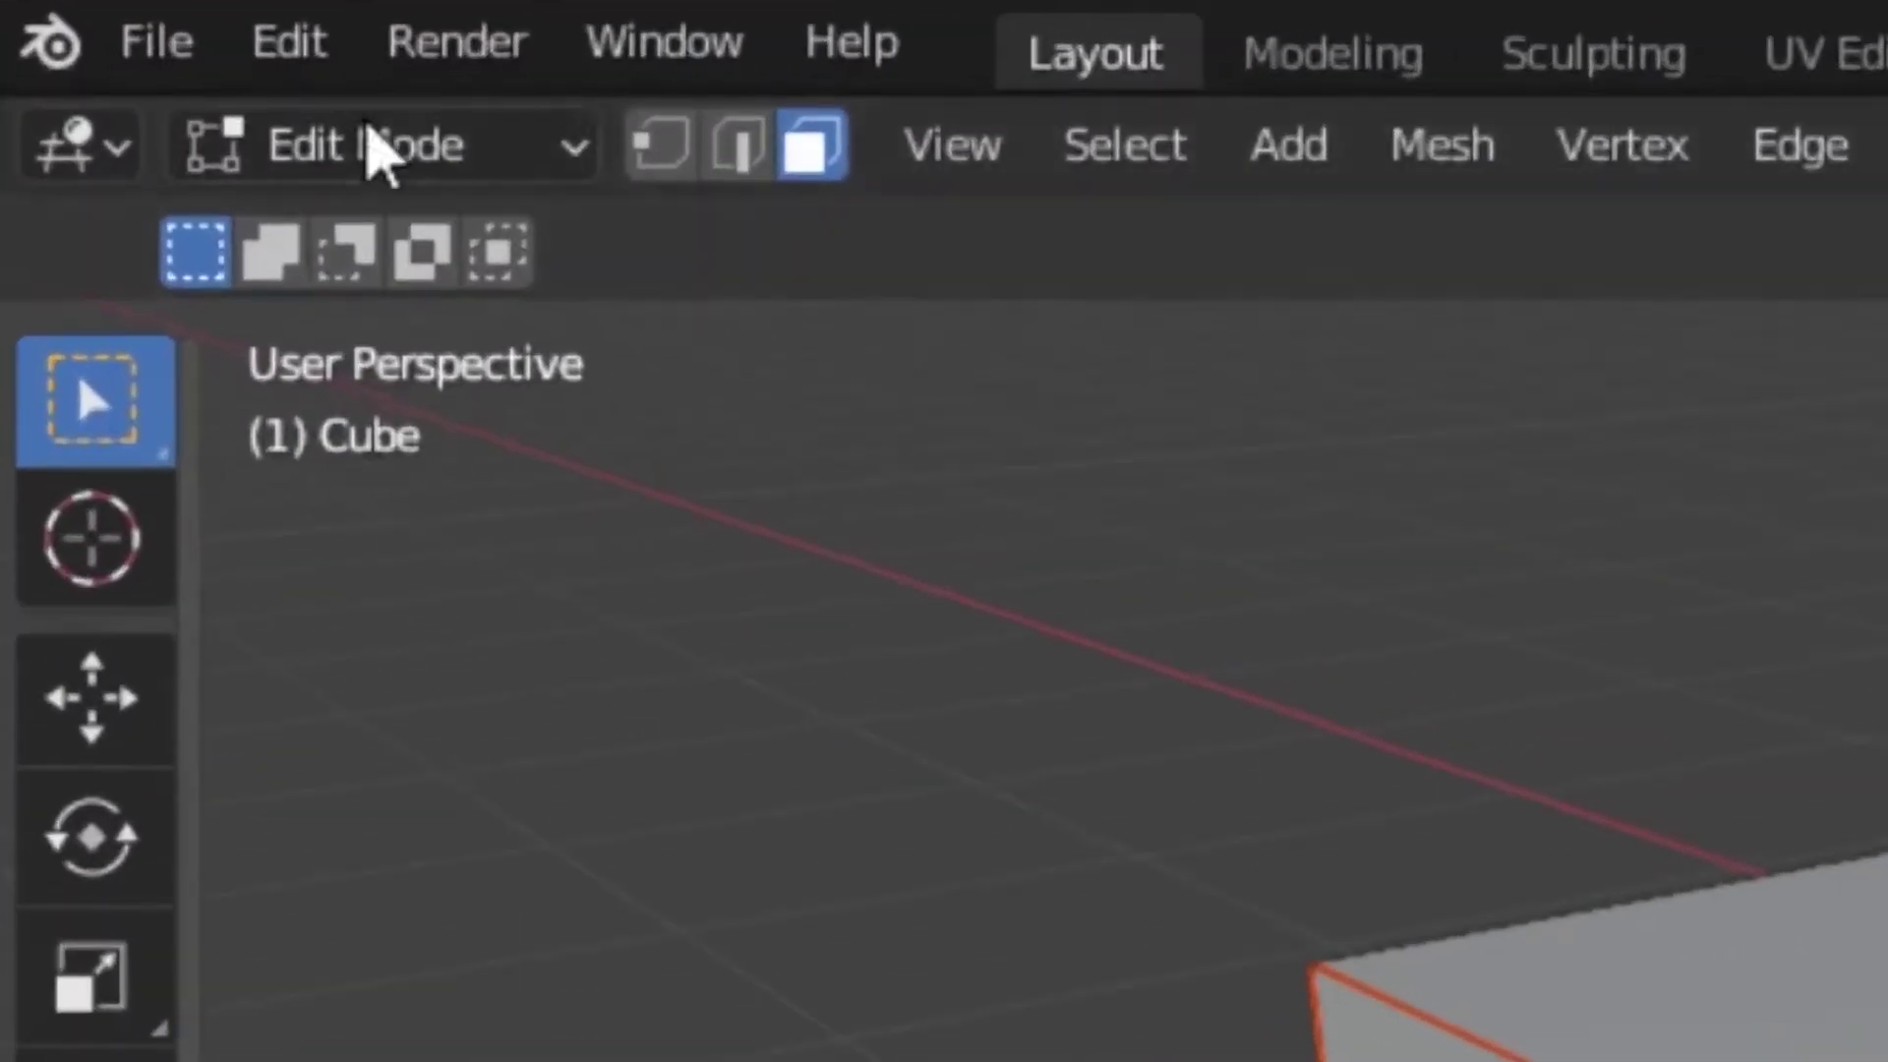
Return to Object Mode and scale the separated side faces to about 0.8 in X and Y, excluding the Z axis
click(177, 101)
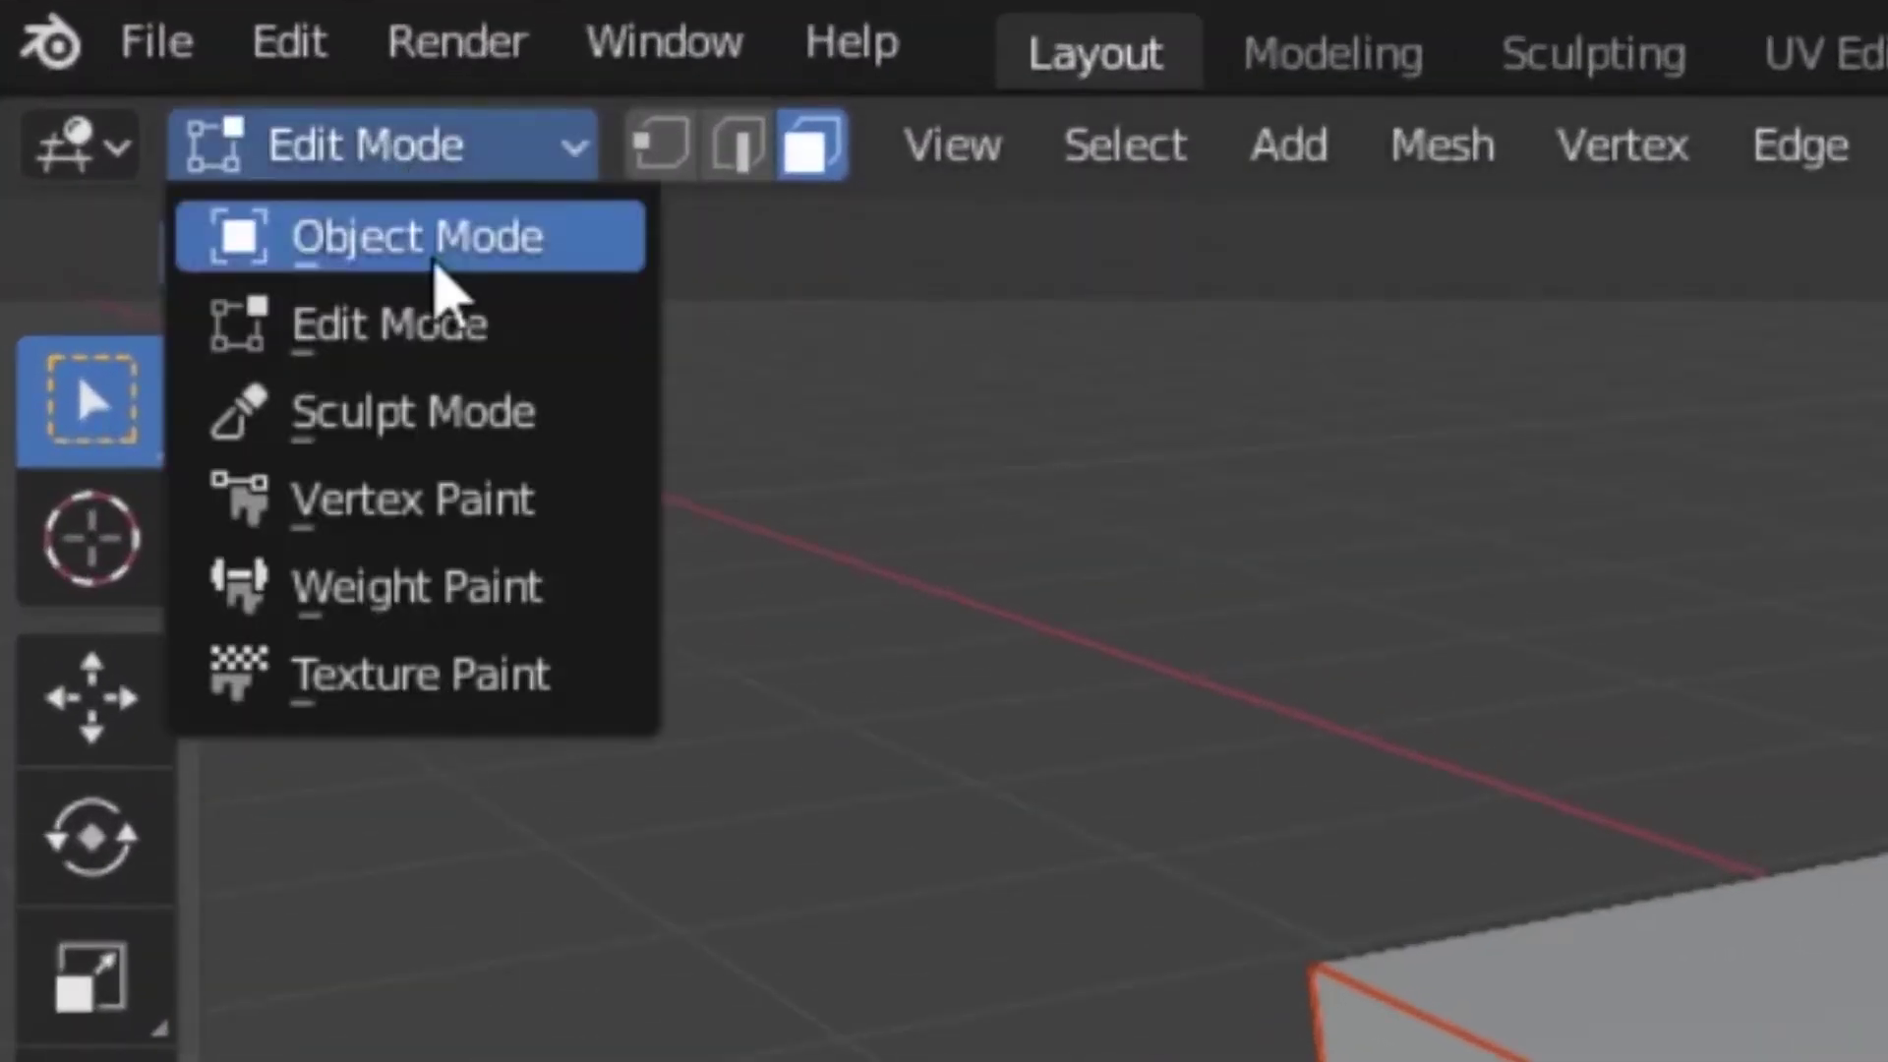
click(435, 264)
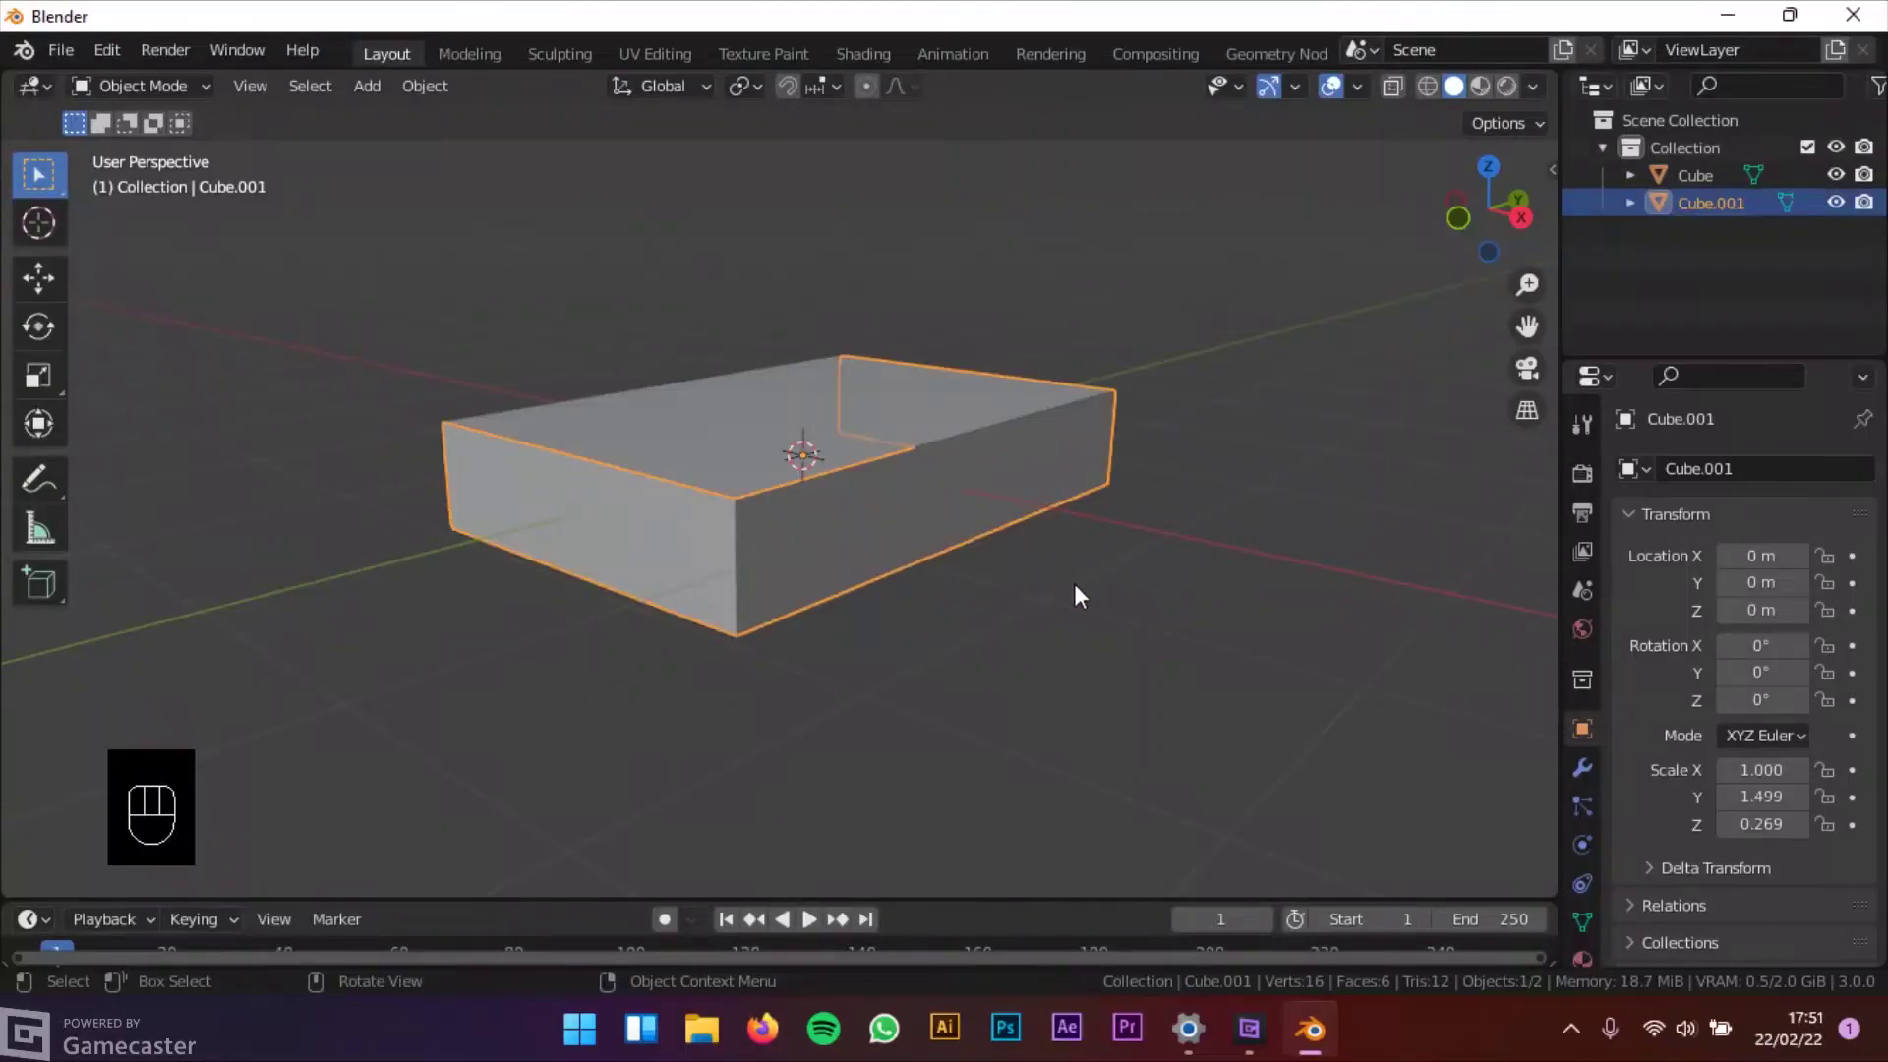
key(s)
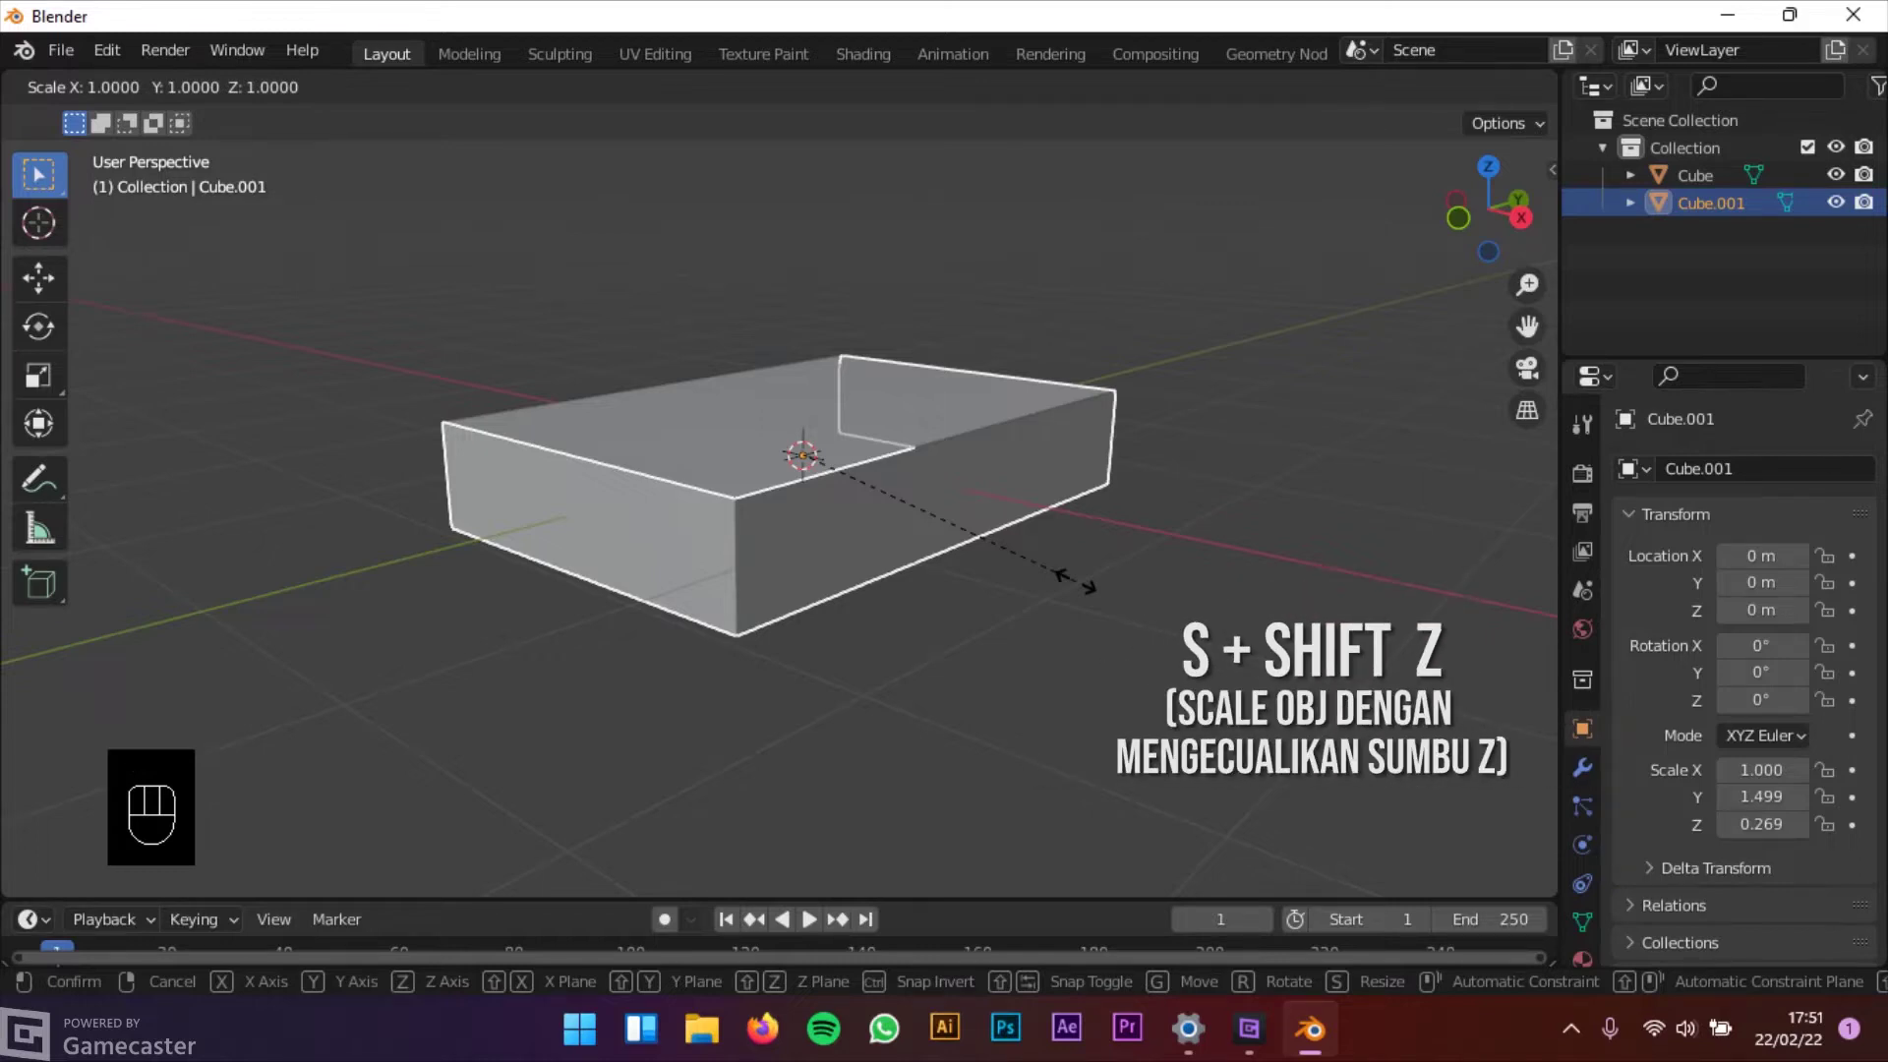
key(shift+z)
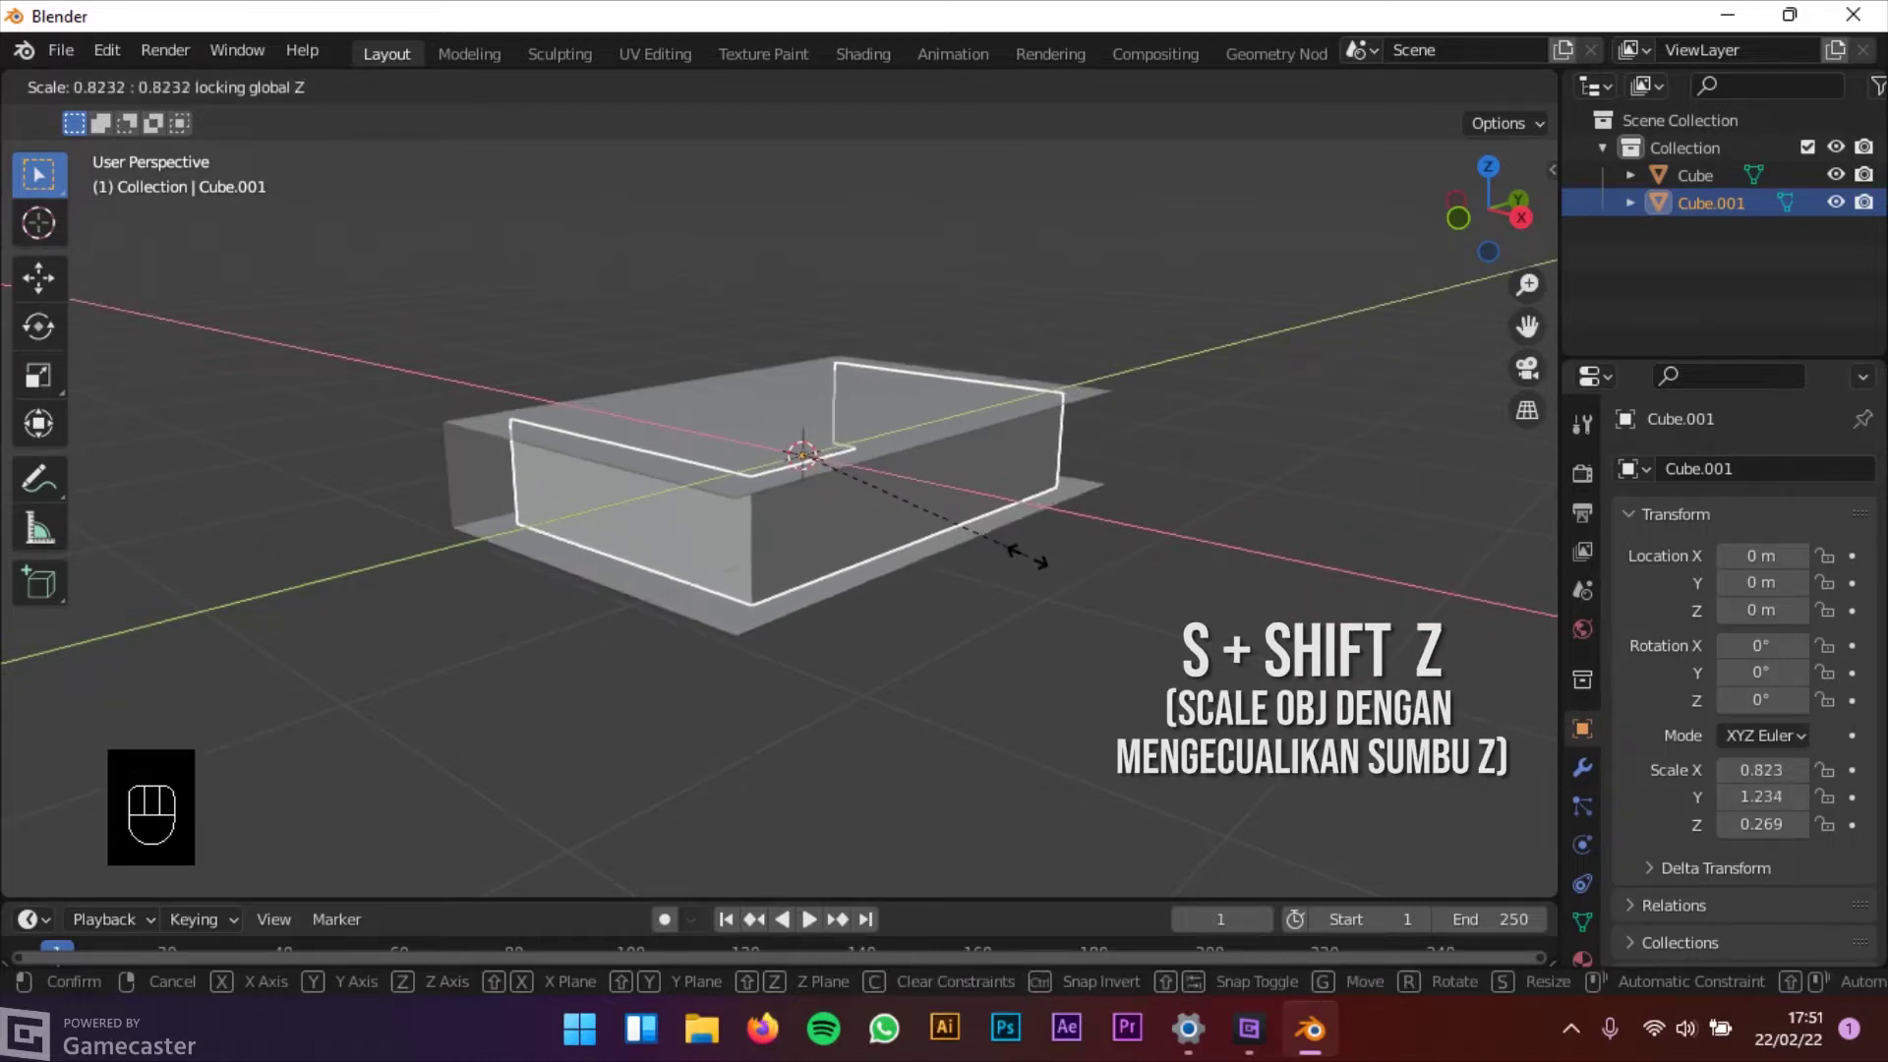
click(1025, 557)
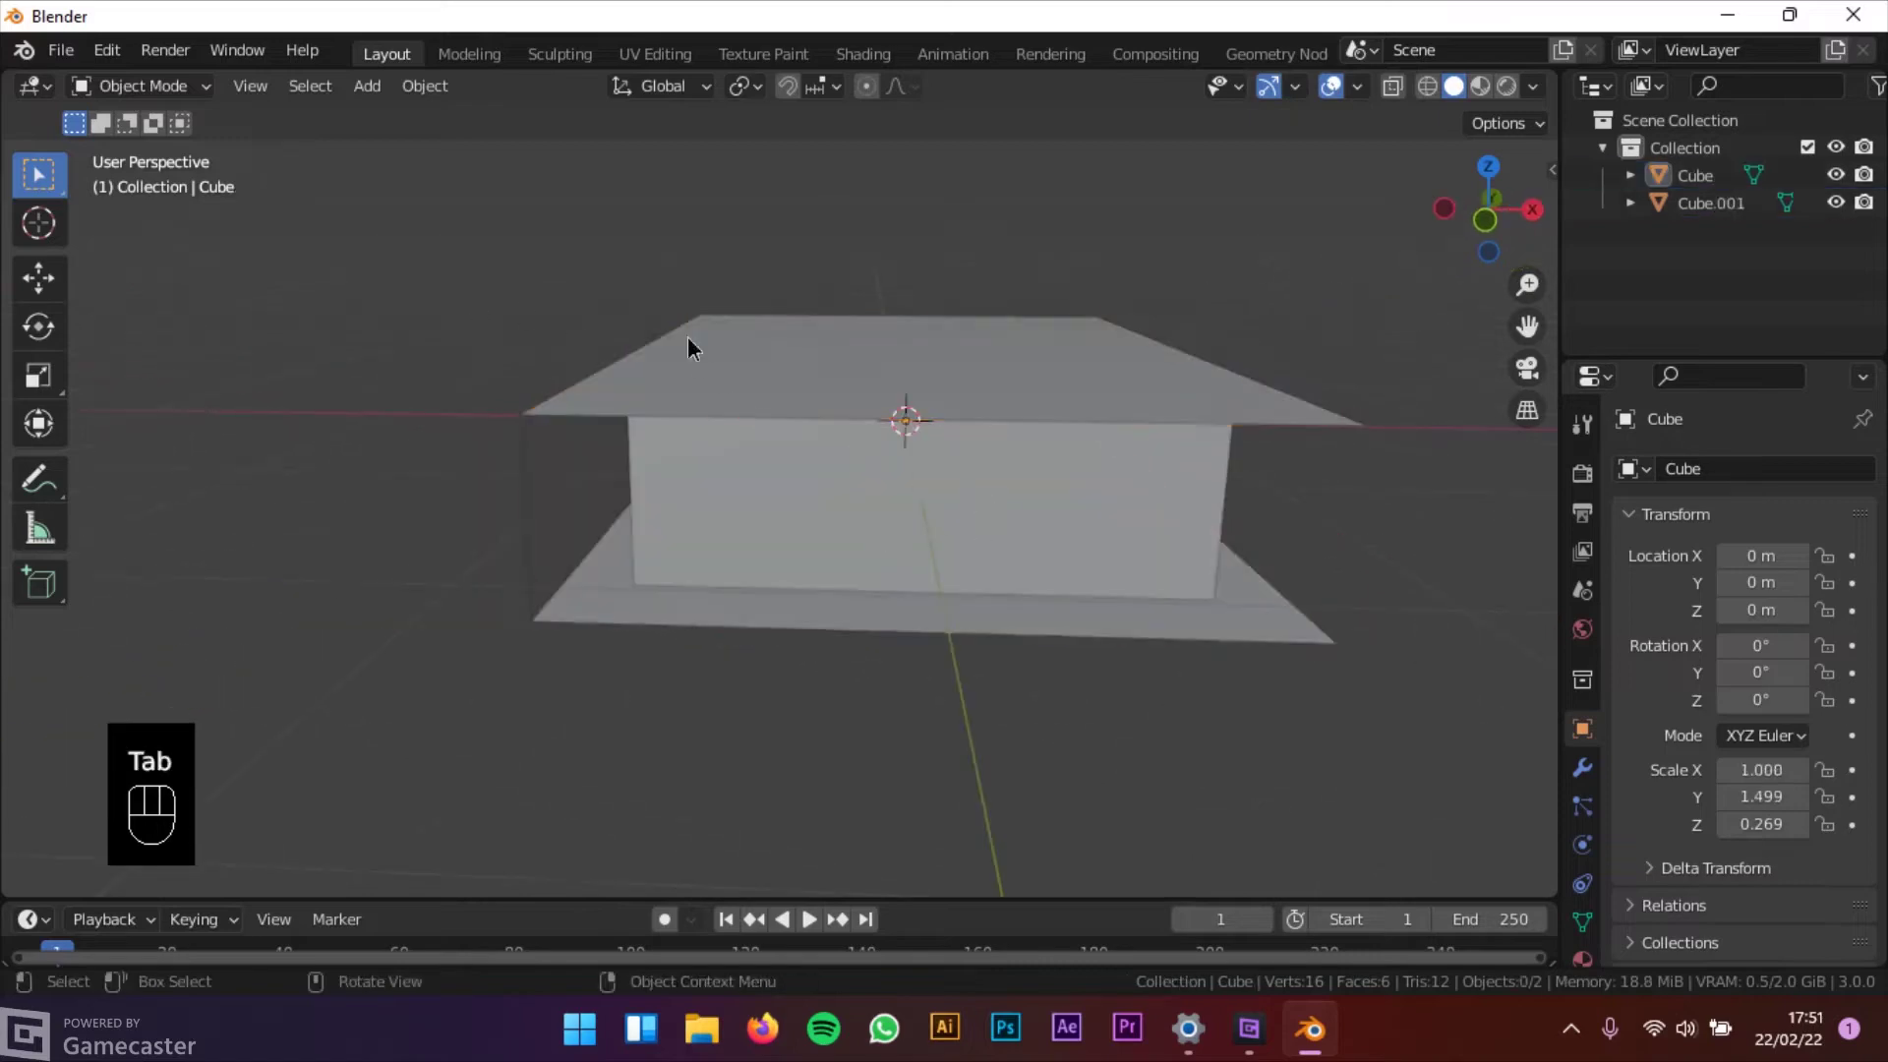
Select the cover object and apply its scale
click(784, 411)
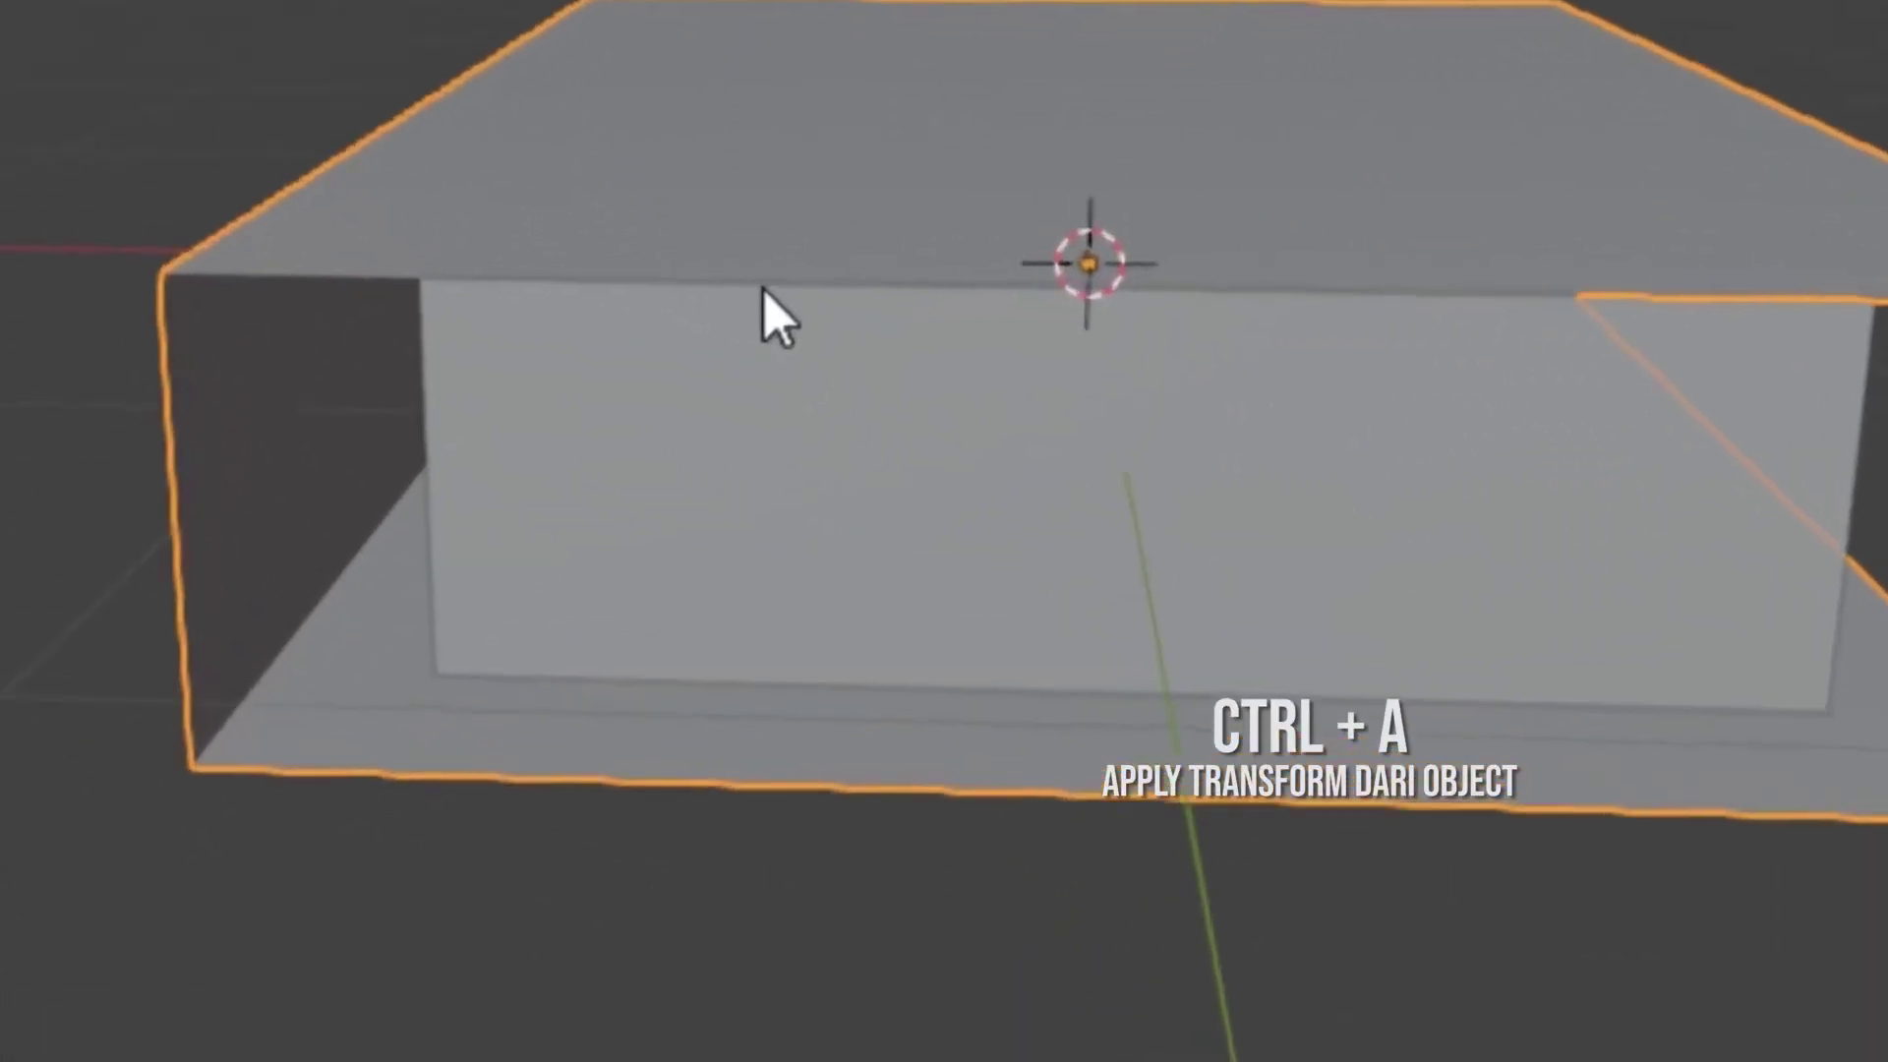
key(ctrl+a)
click(644, 423)
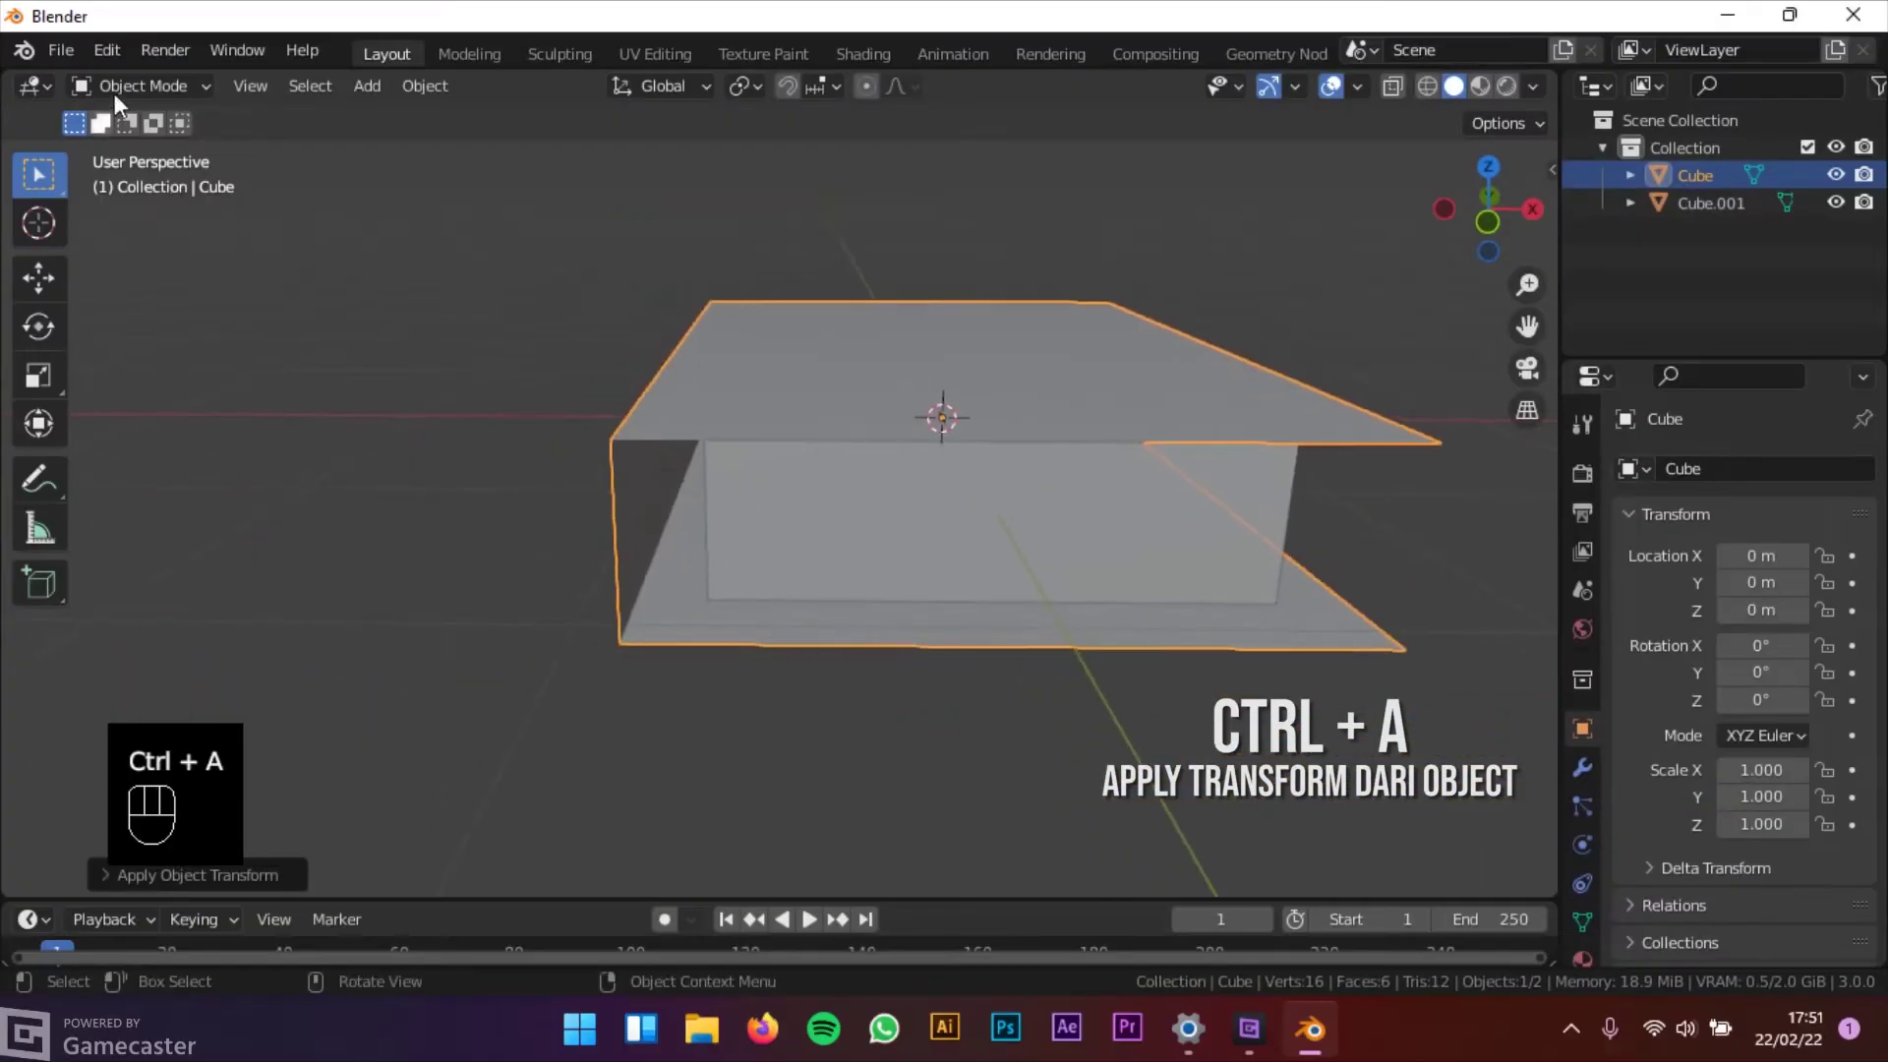
Bevel the cover's two long spine edges with five segments and a width of about 0.14 m
click(128, 87)
click(472, 329)
middle_drag(669, 335, 772, 423)
click(666, 481)
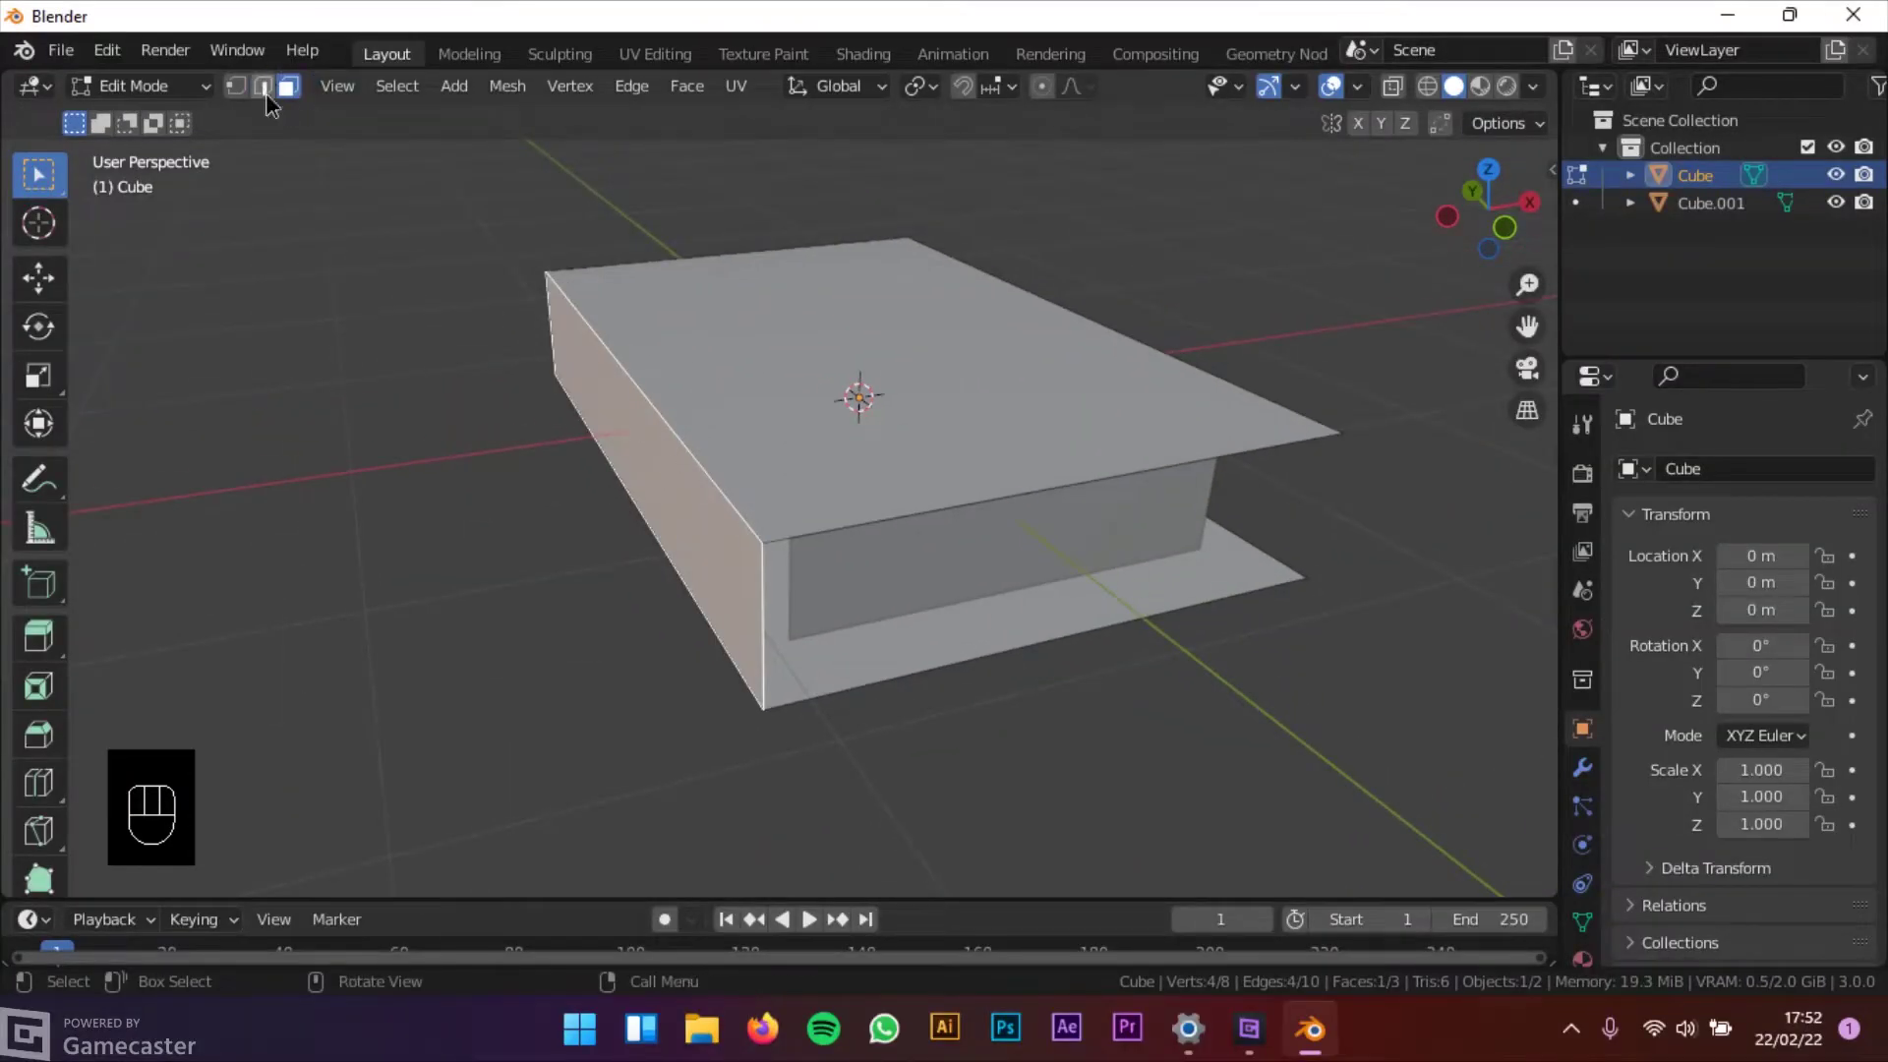
click(264, 87)
click(650, 398)
shift+click(639, 505)
middle_drag(641, 504, 703, 413)
shift+middle_drag(703, 413, 876, 505)
key(ctrl+b)
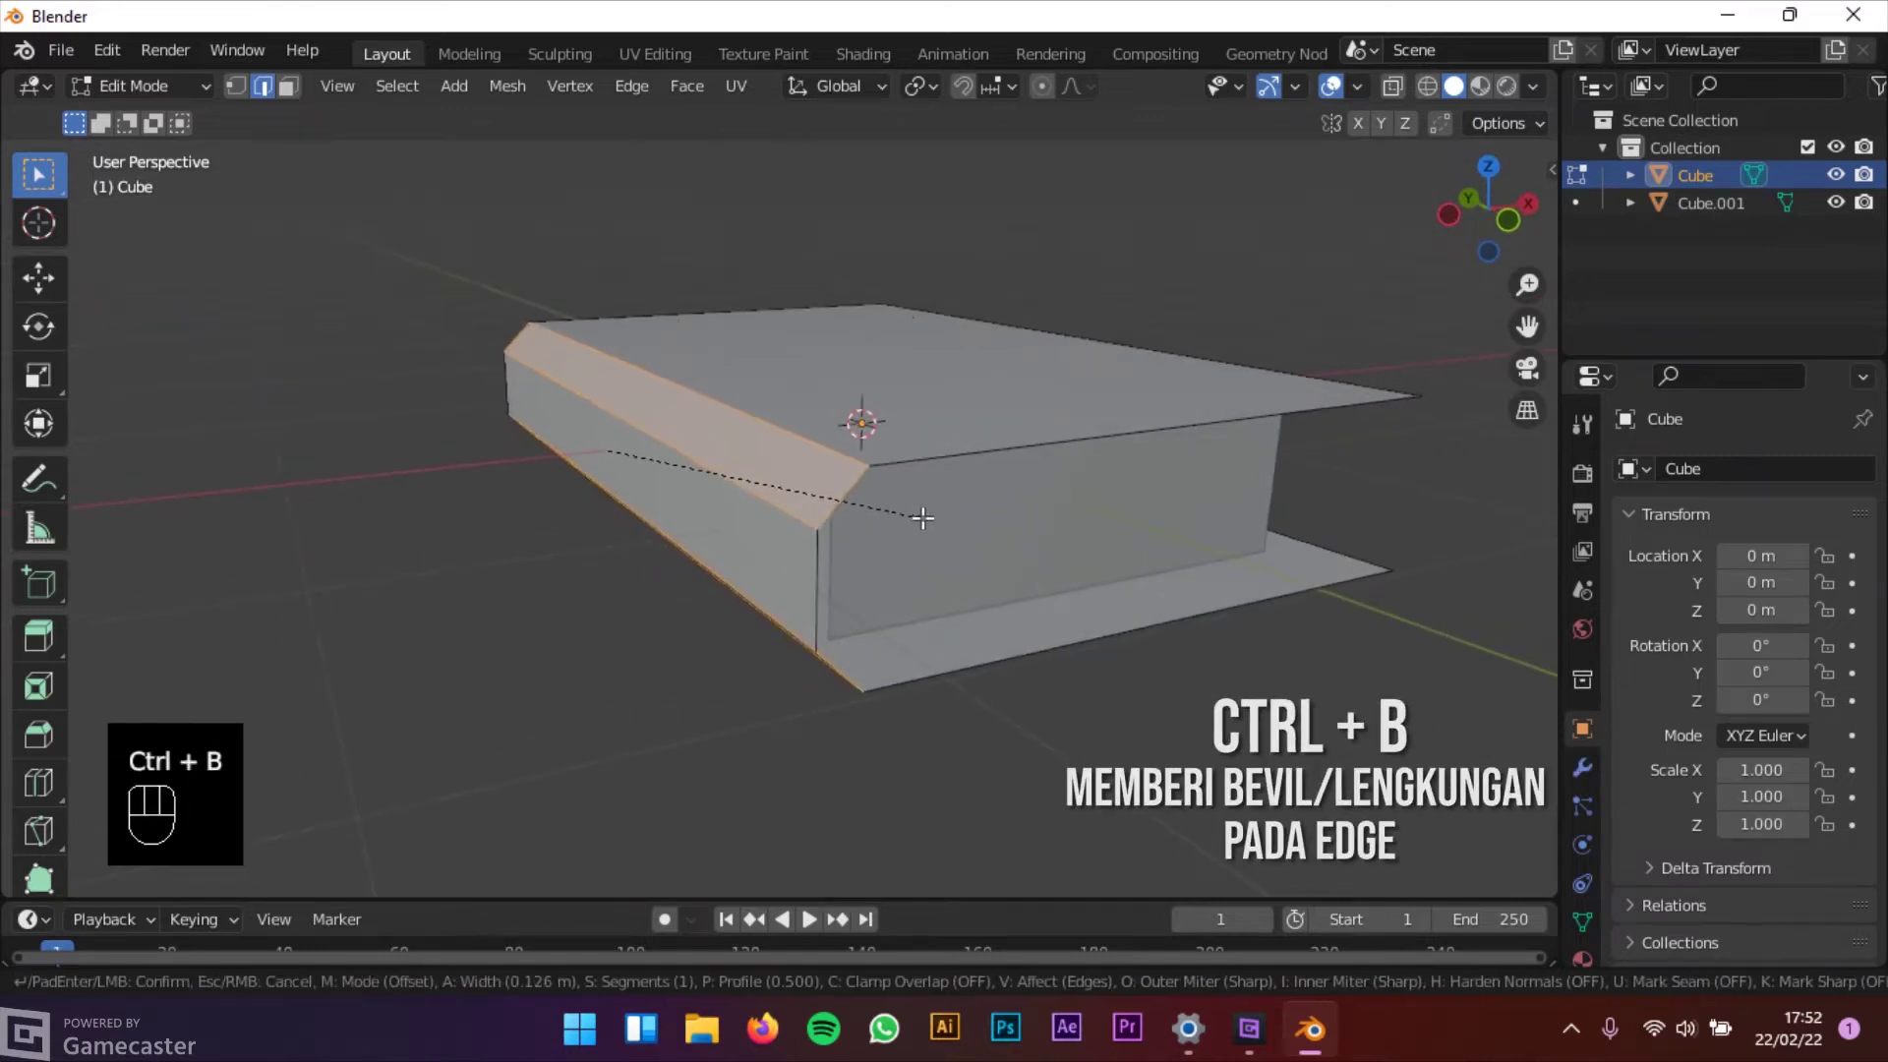
scroll(922, 521, up, 2)
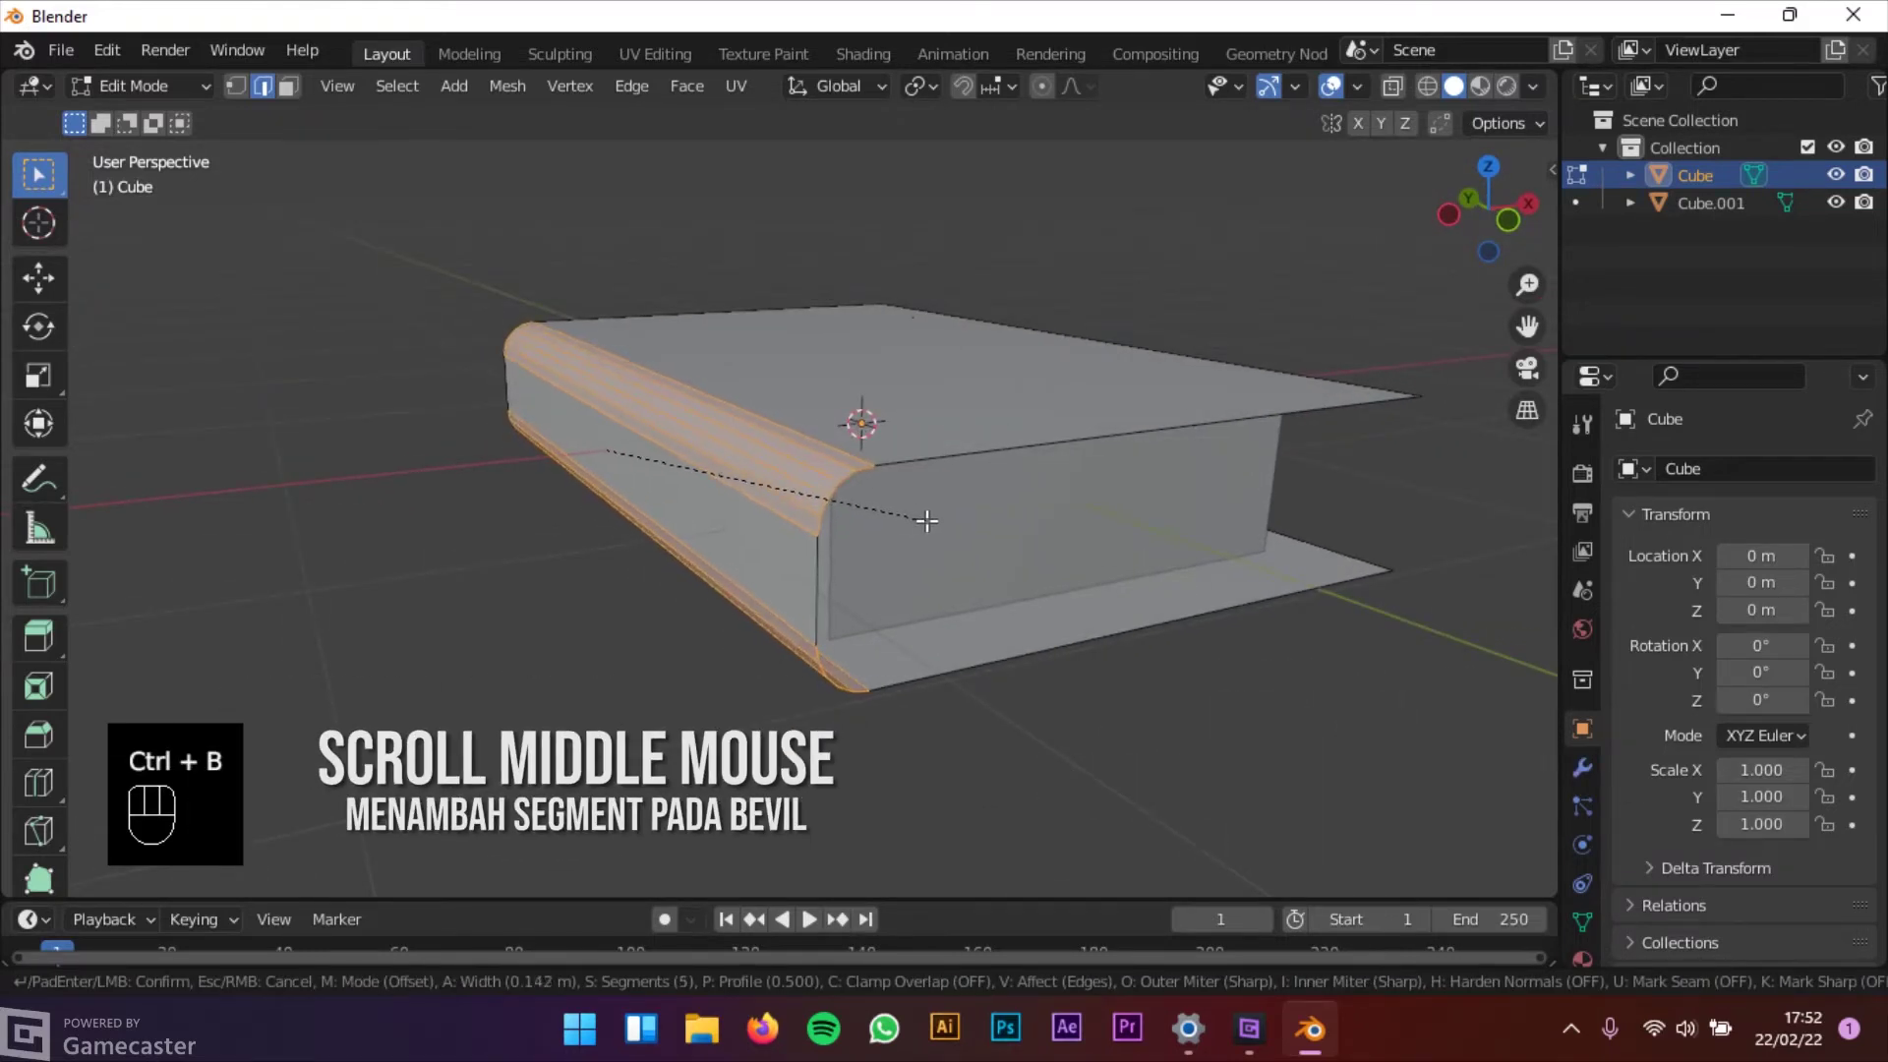
click(925, 521)
middle_drag(924, 520, 773, 482)
Switch editing to the page block and add three evenly spaced horizontal loop cuts around it
click(133, 89)
click(153, 119)
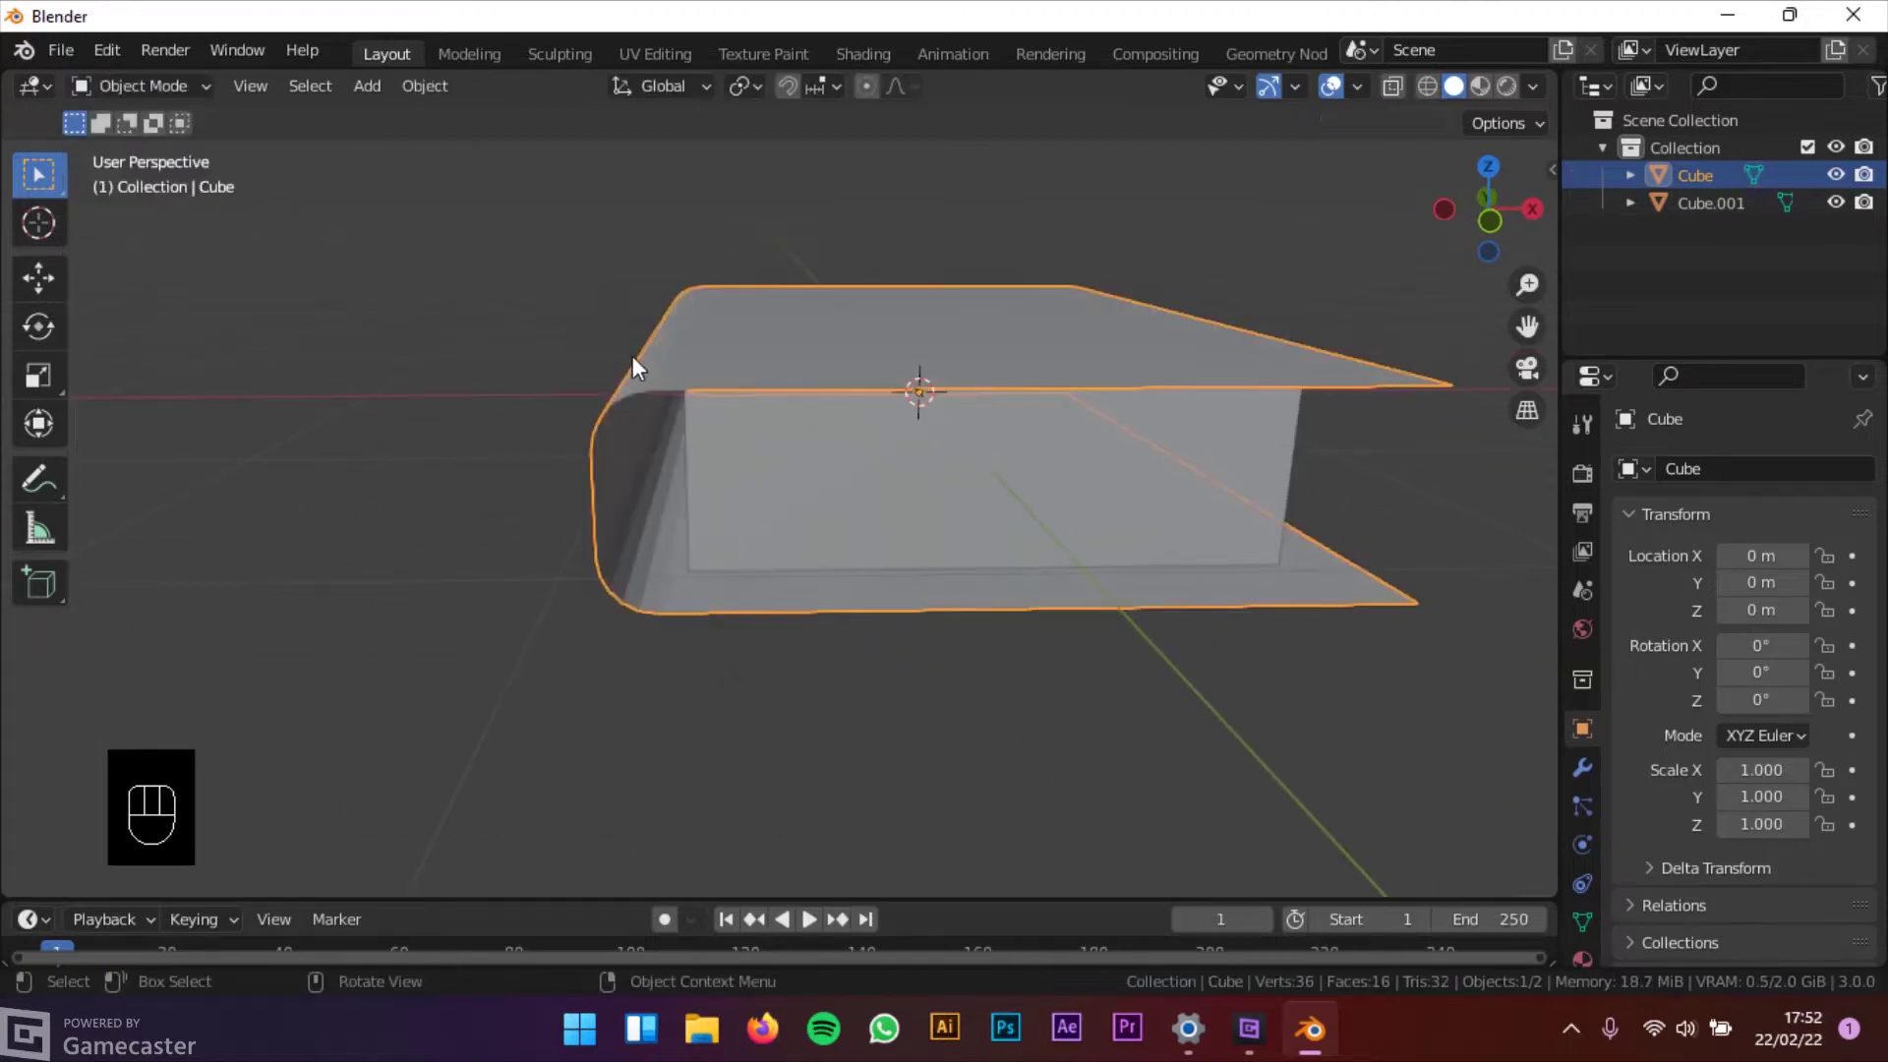
middle_drag(632, 370, 713, 462)
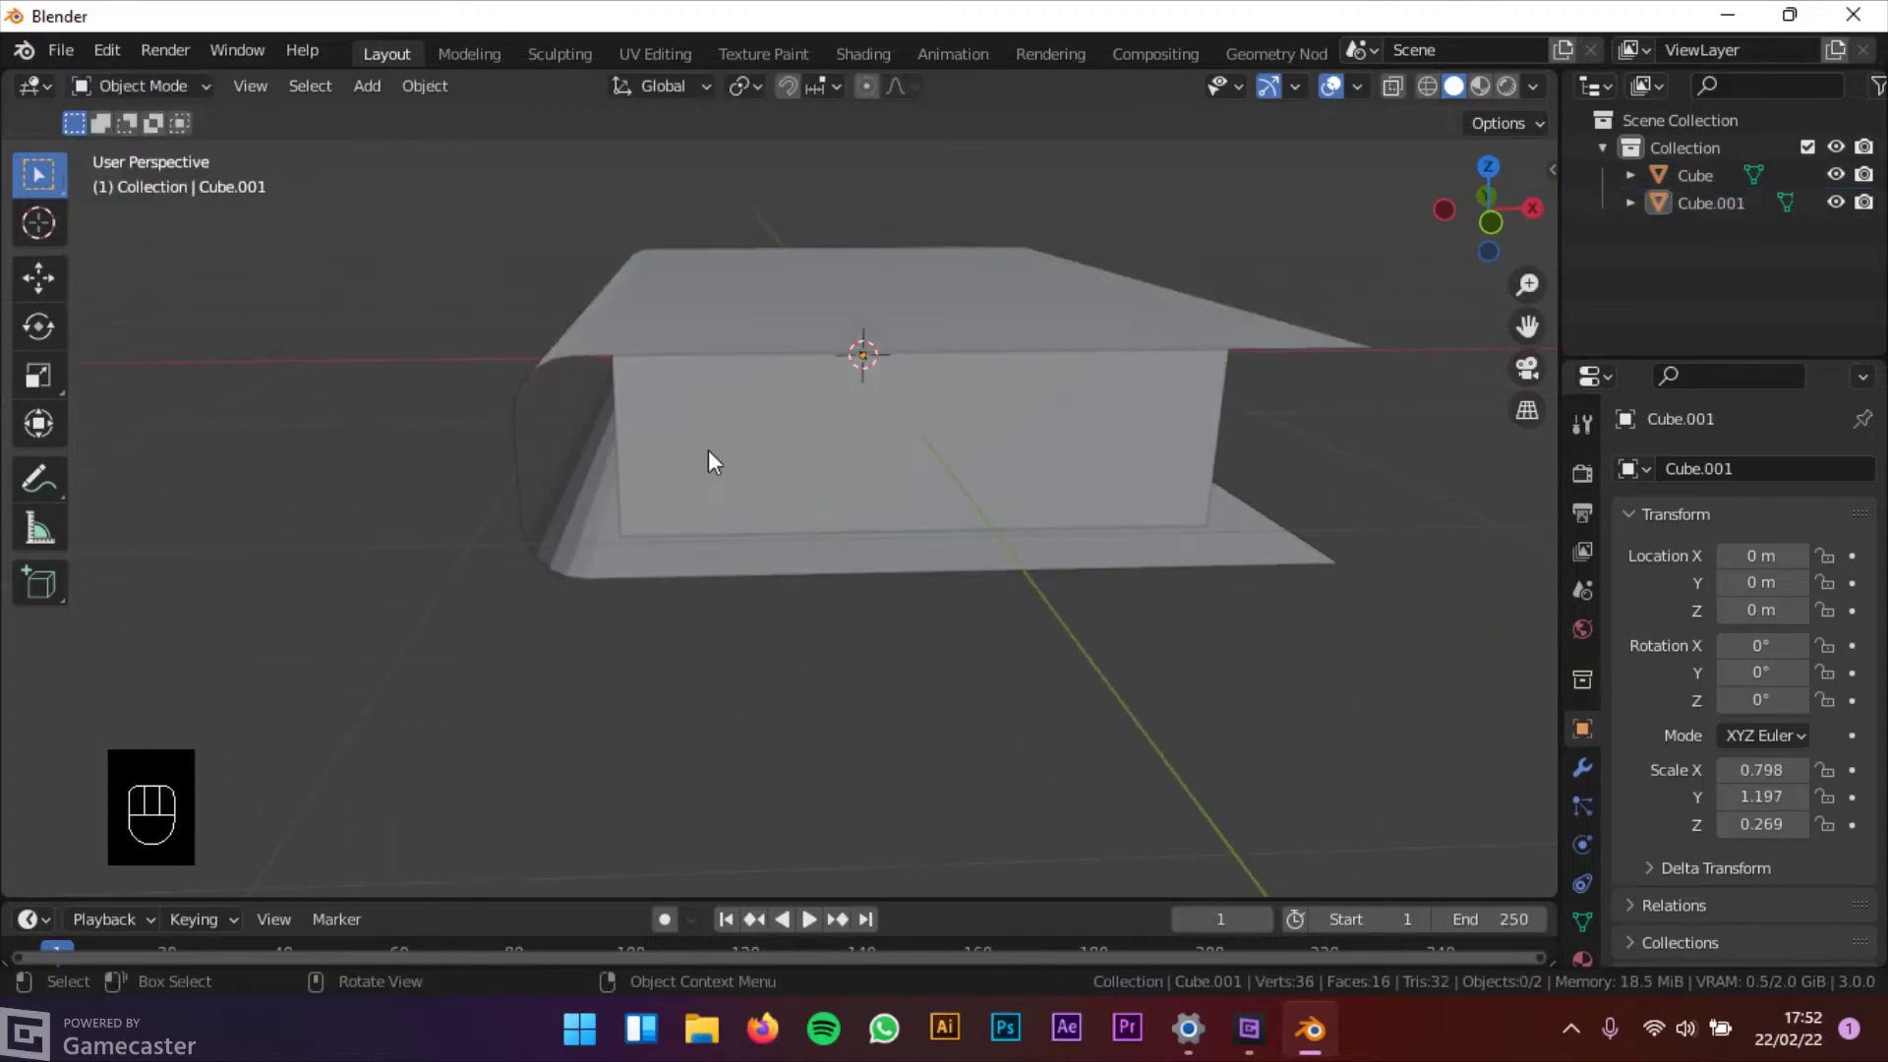
click(135, 86)
click(162, 140)
middle_drag(514, 312, 797, 430)
key(ctrl+r)
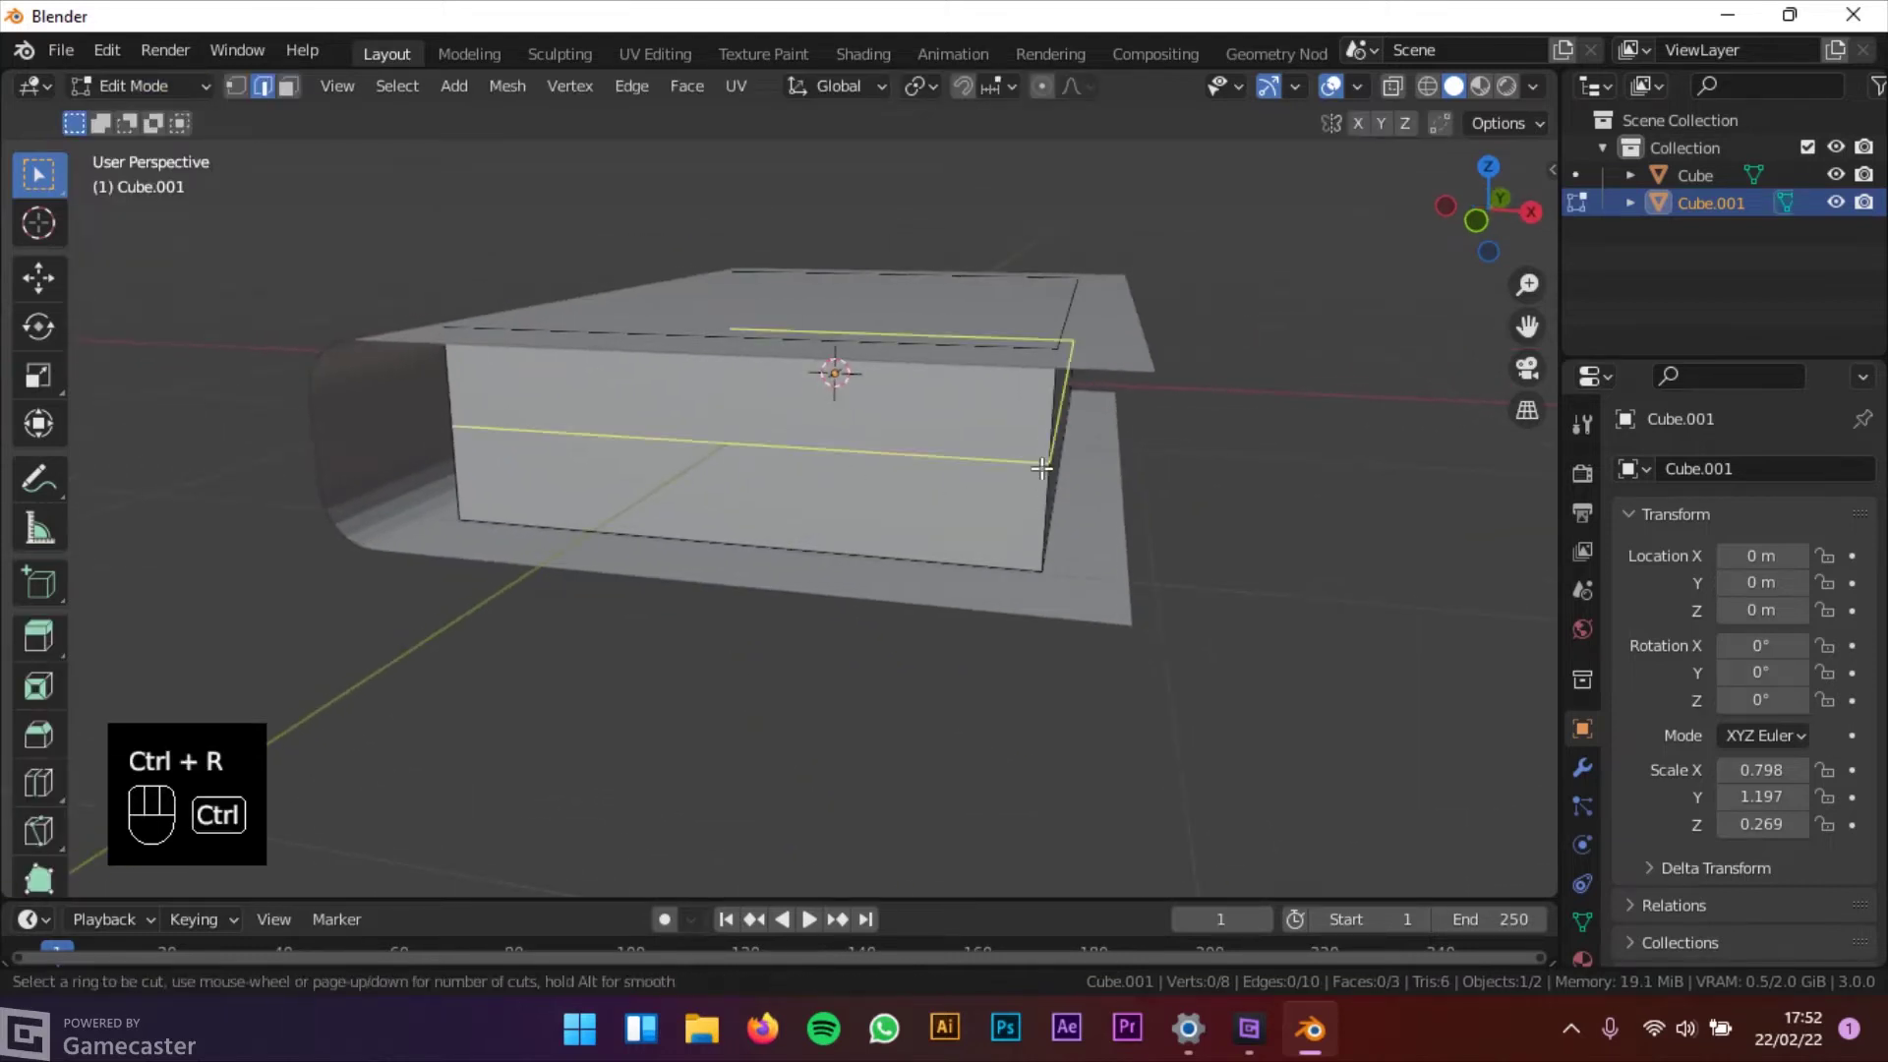
scroll(1041, 468, up, 1)
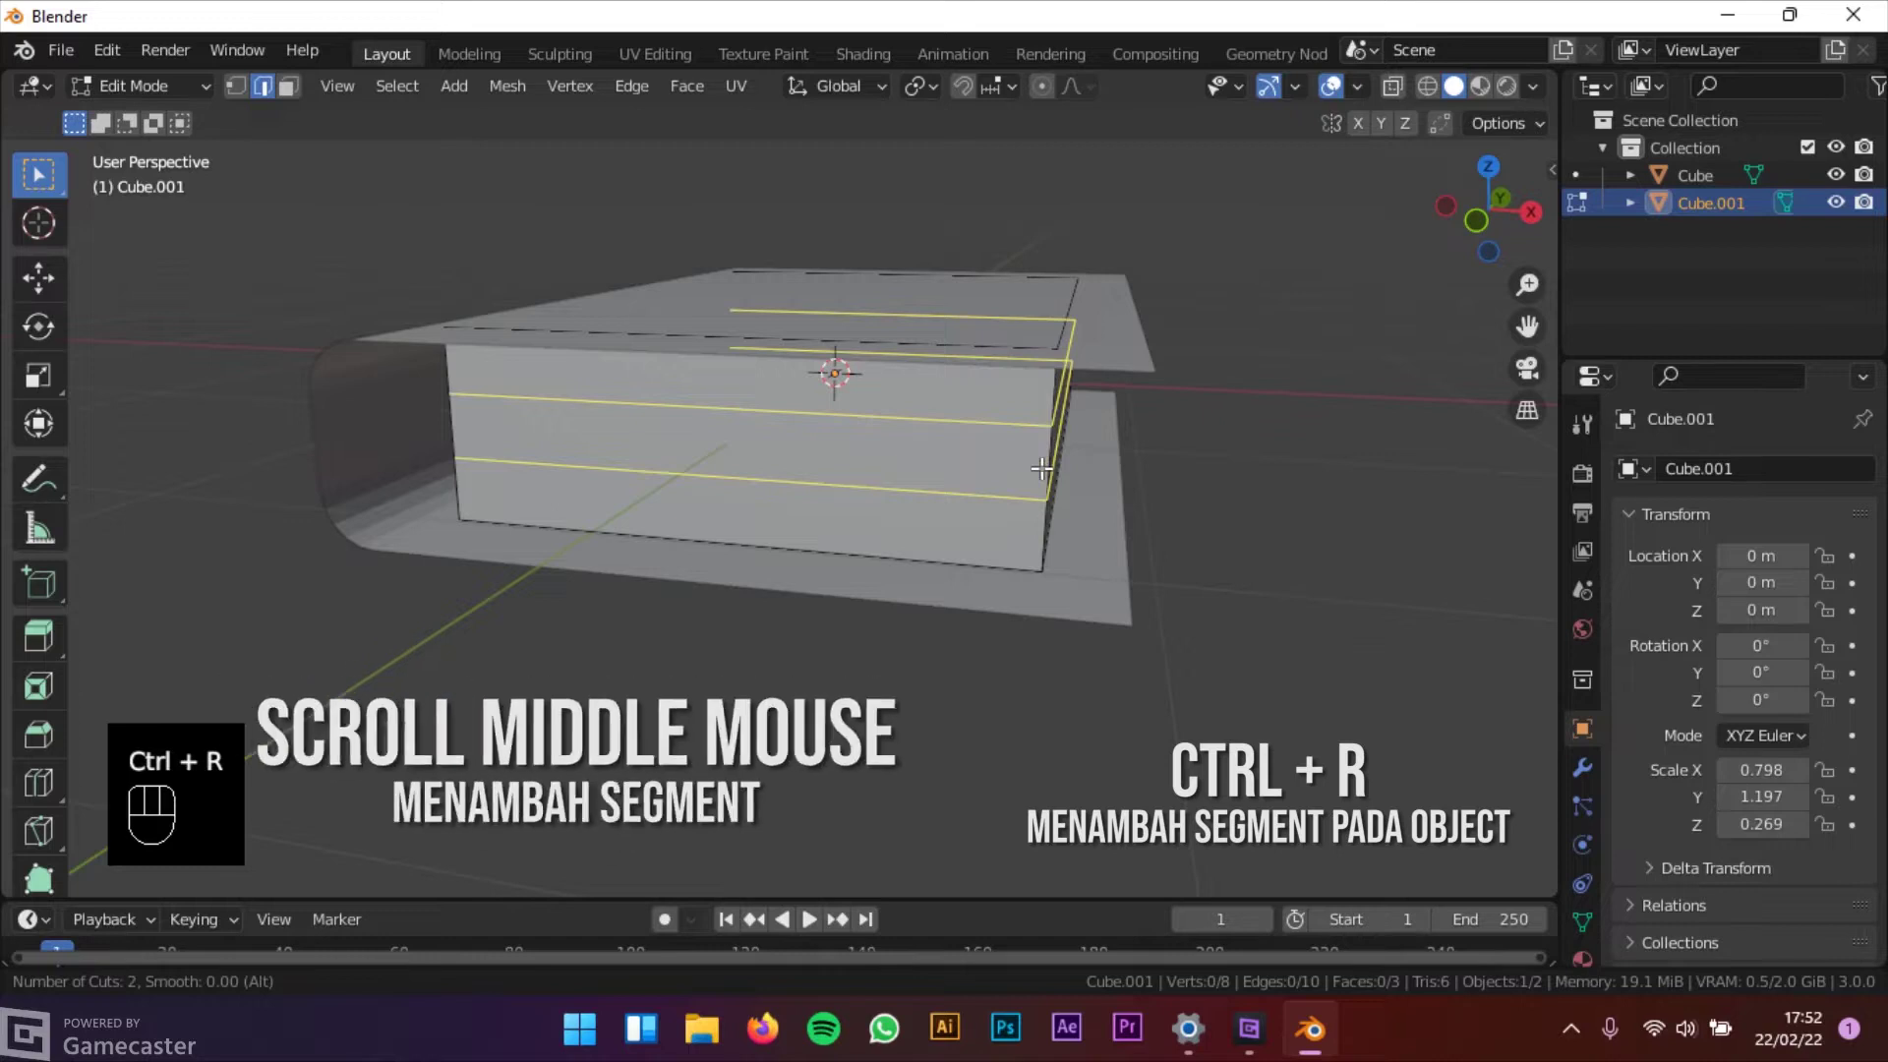
scroll(1042, 468, up, 1)
click(1038, 464)
click(1039, 464)
shift+middle_drag(1043, 464, 960, 476)
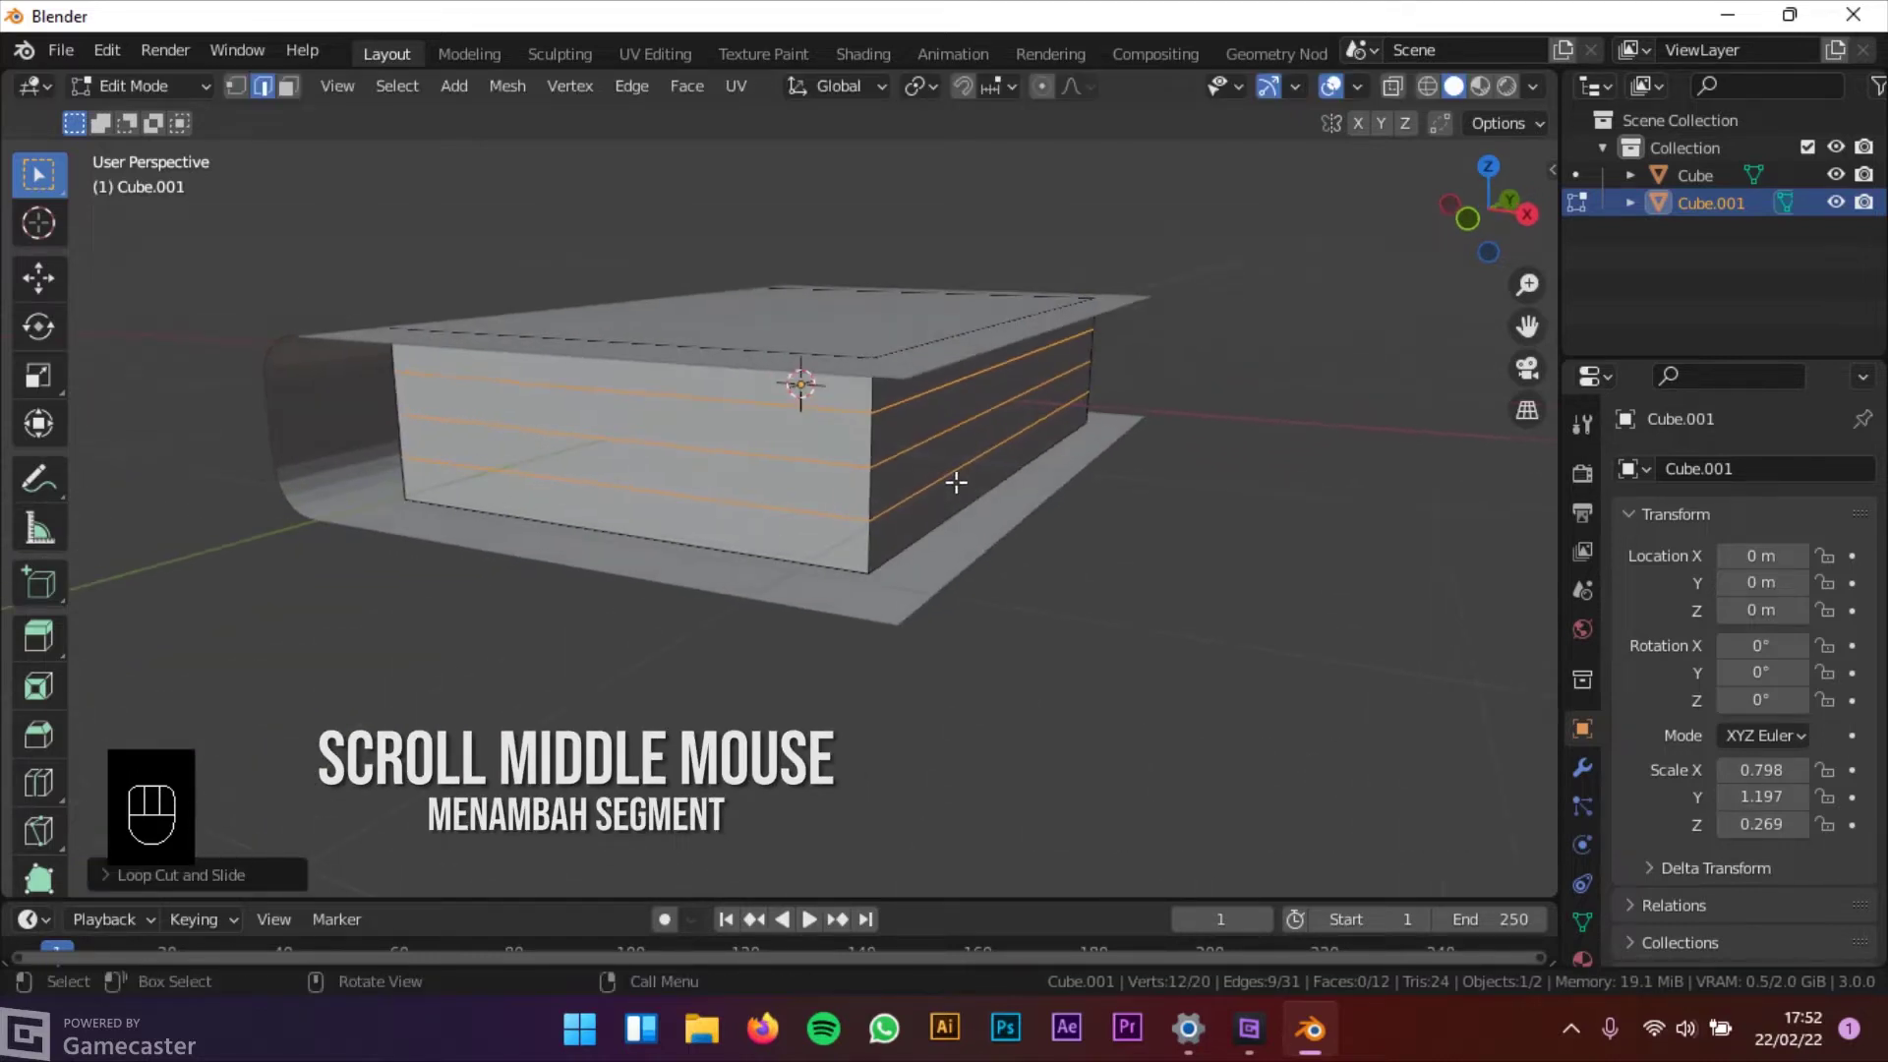
Add four more loop cuts inside each of the two middle bands of the page block
scroll(879, 446, up, 3)
click(879, 447)
click(879, 447)
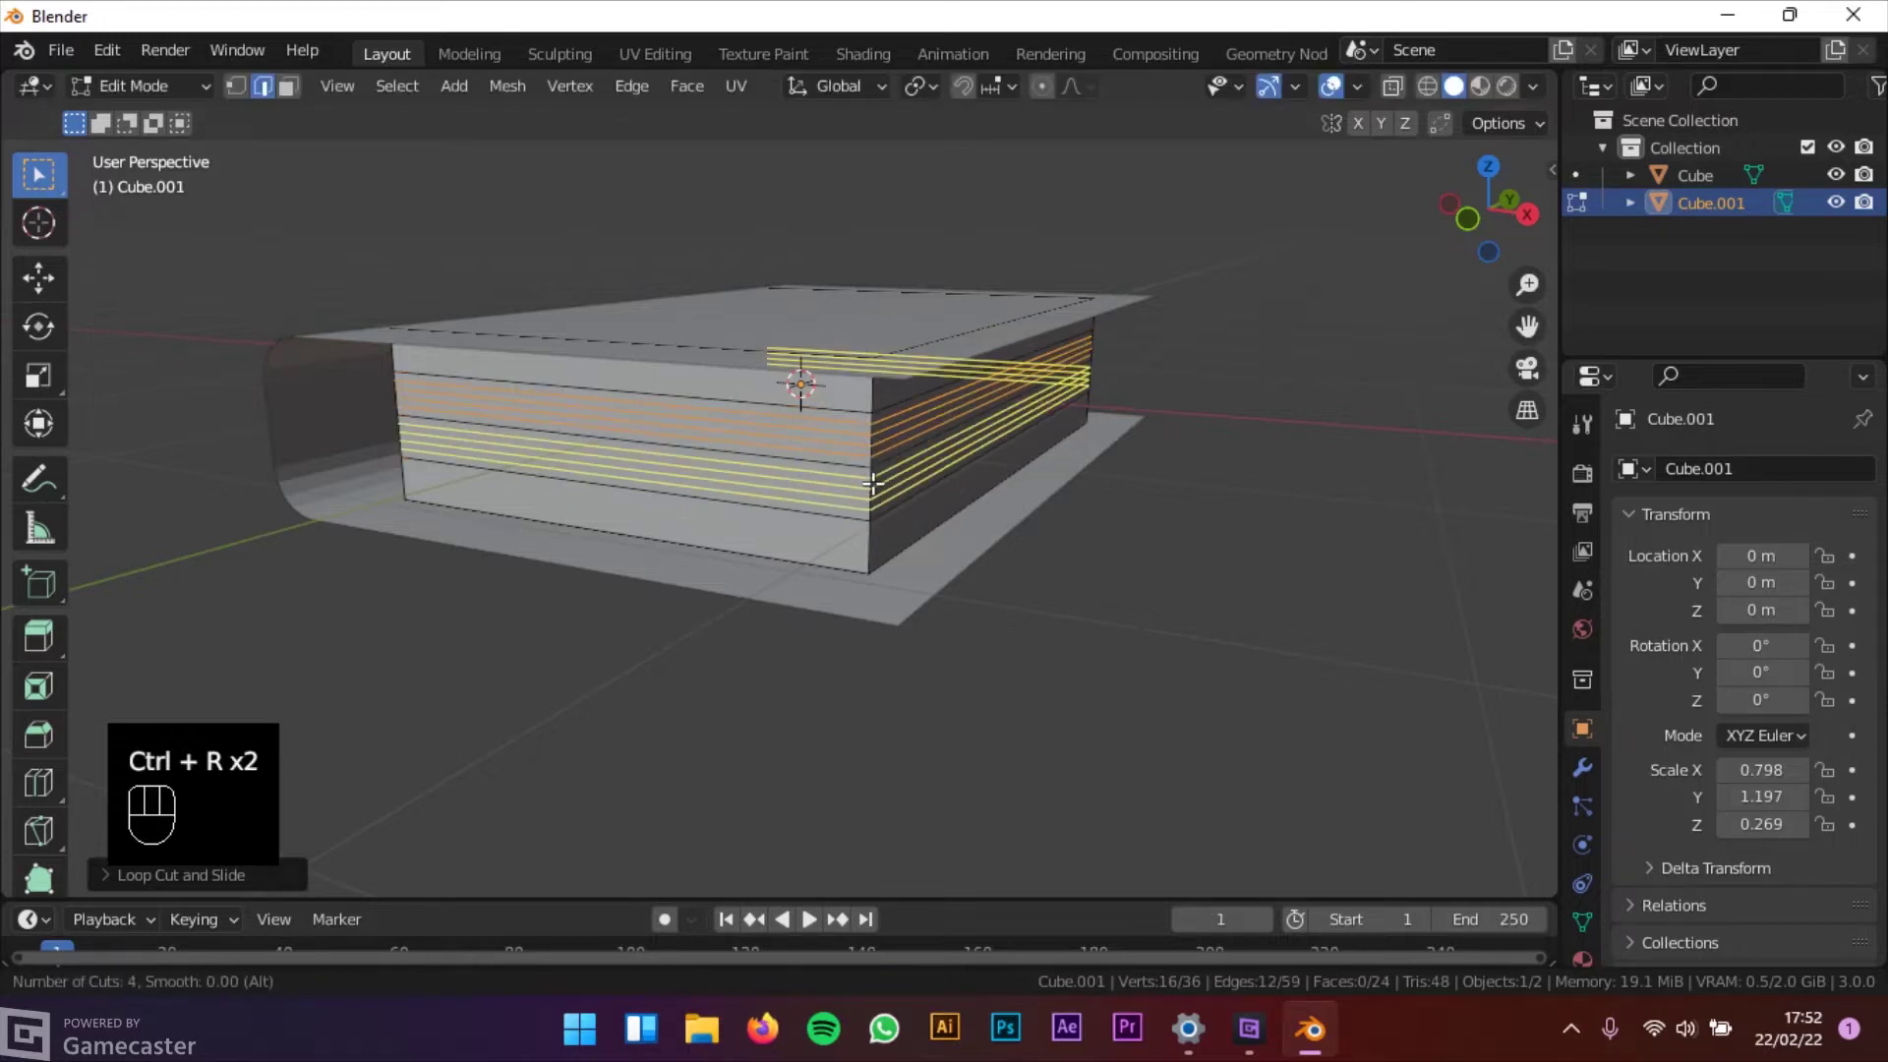
click(872, 483)
mouse_move(872, 483)
middle_down()
mouse_move(897, 481)
mouse_move(857, 503)
middle_up()
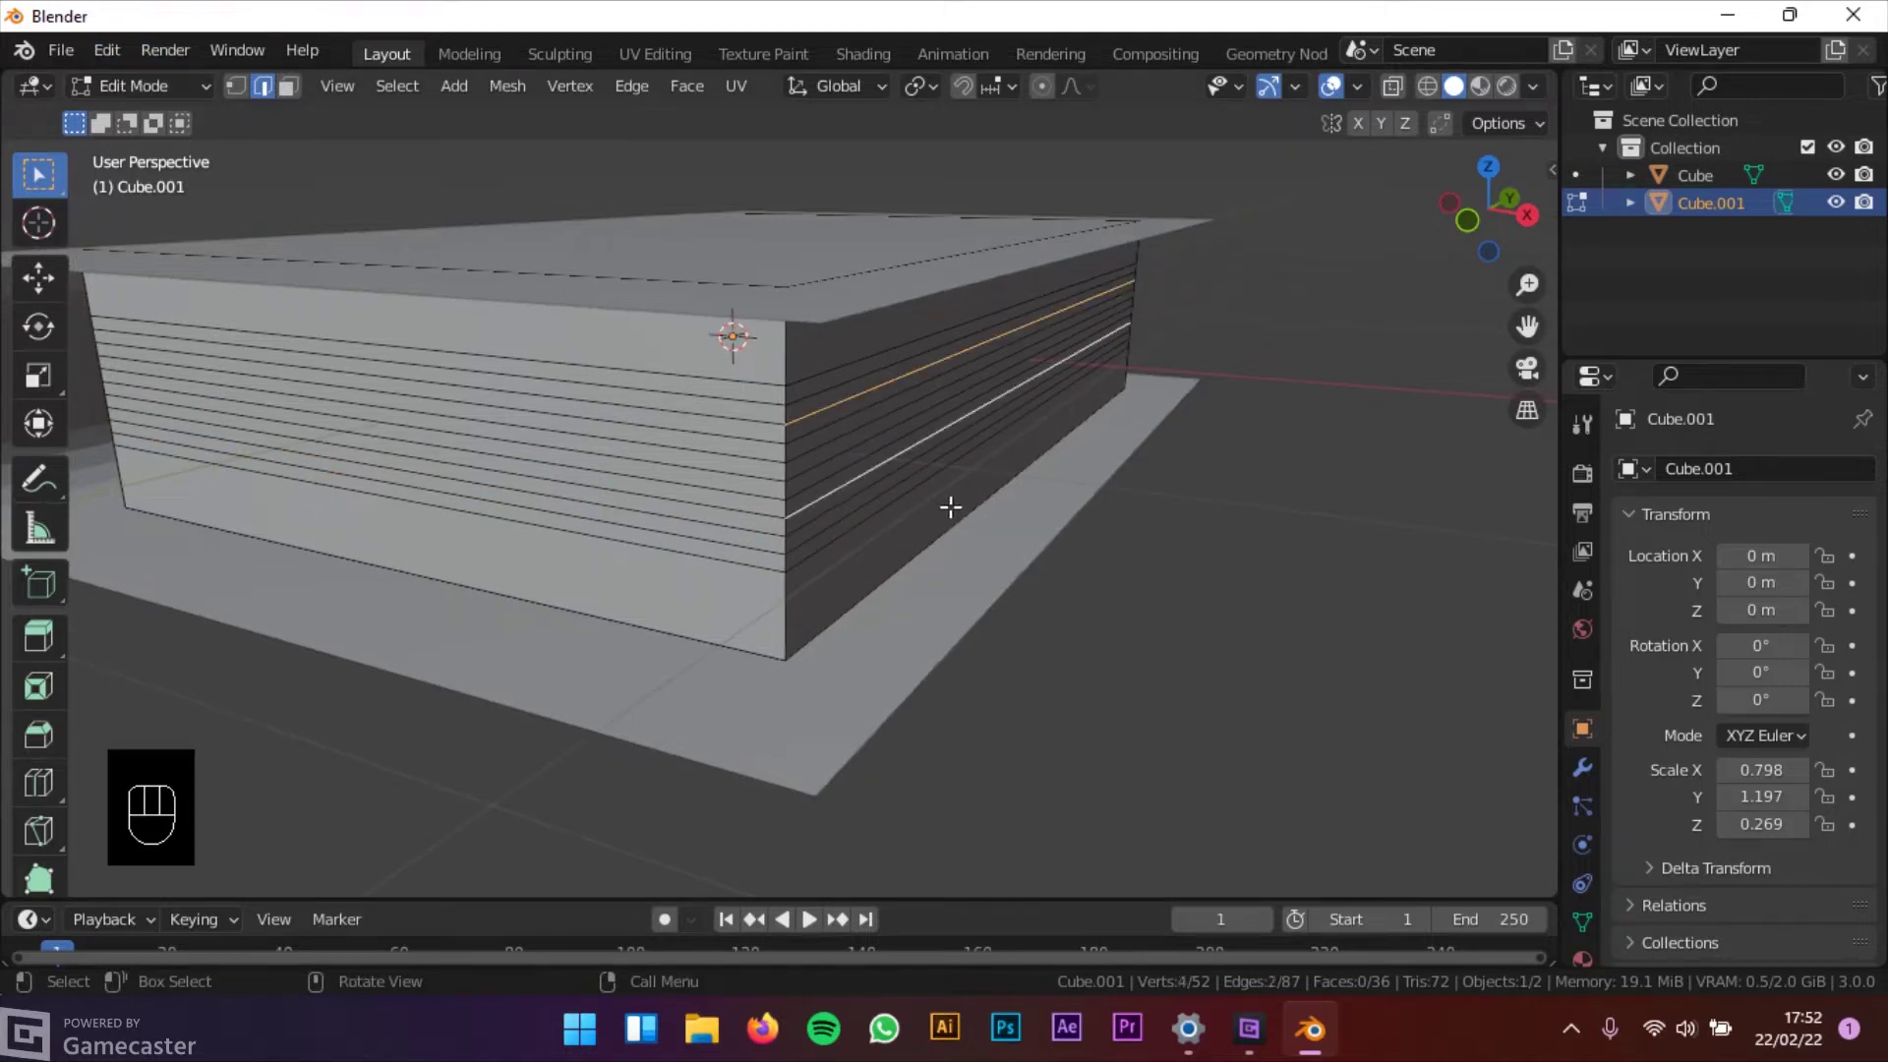
Move the two selected edges on the page block's long side about 0.09 m inward along X to form grooves
key(g)
key(x)
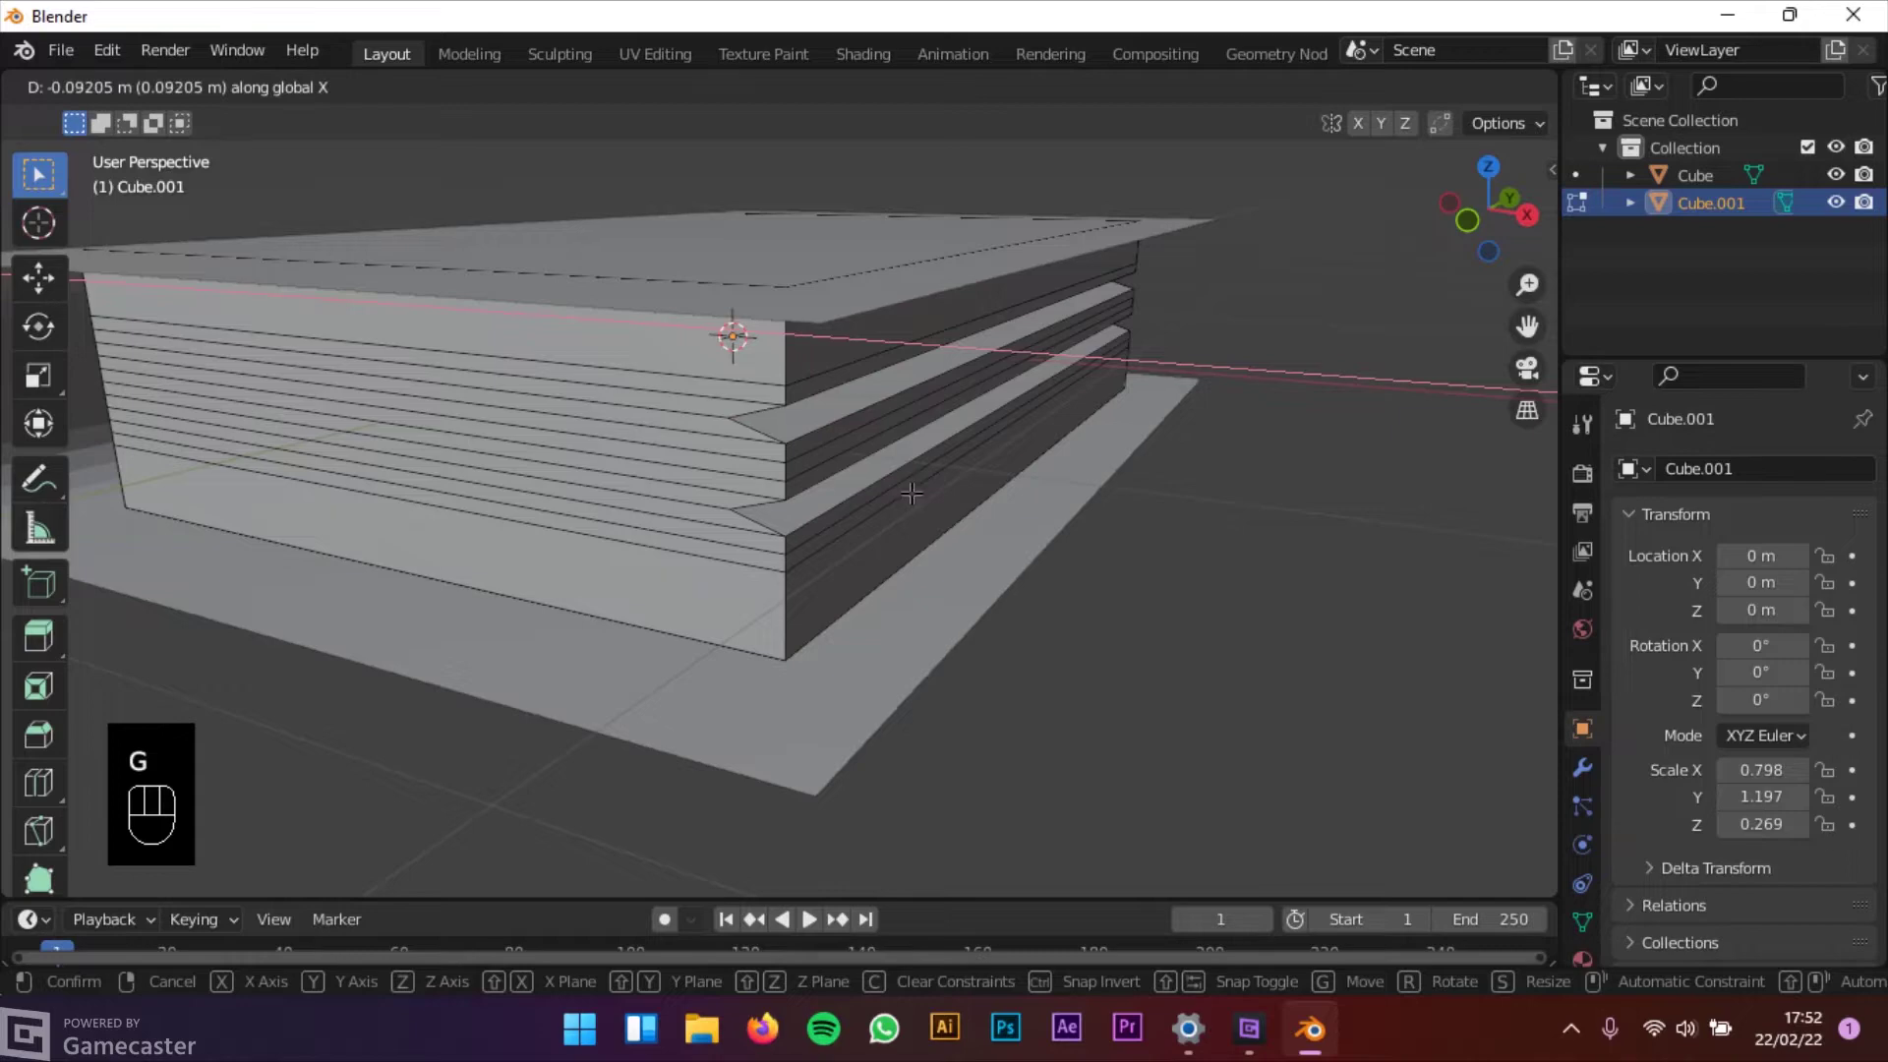
click(912, 494)
scroll(912, 494, down, 4)
scroll(872, 489, up, 3)
shift+middle_drag(863, 488, 812, 459)
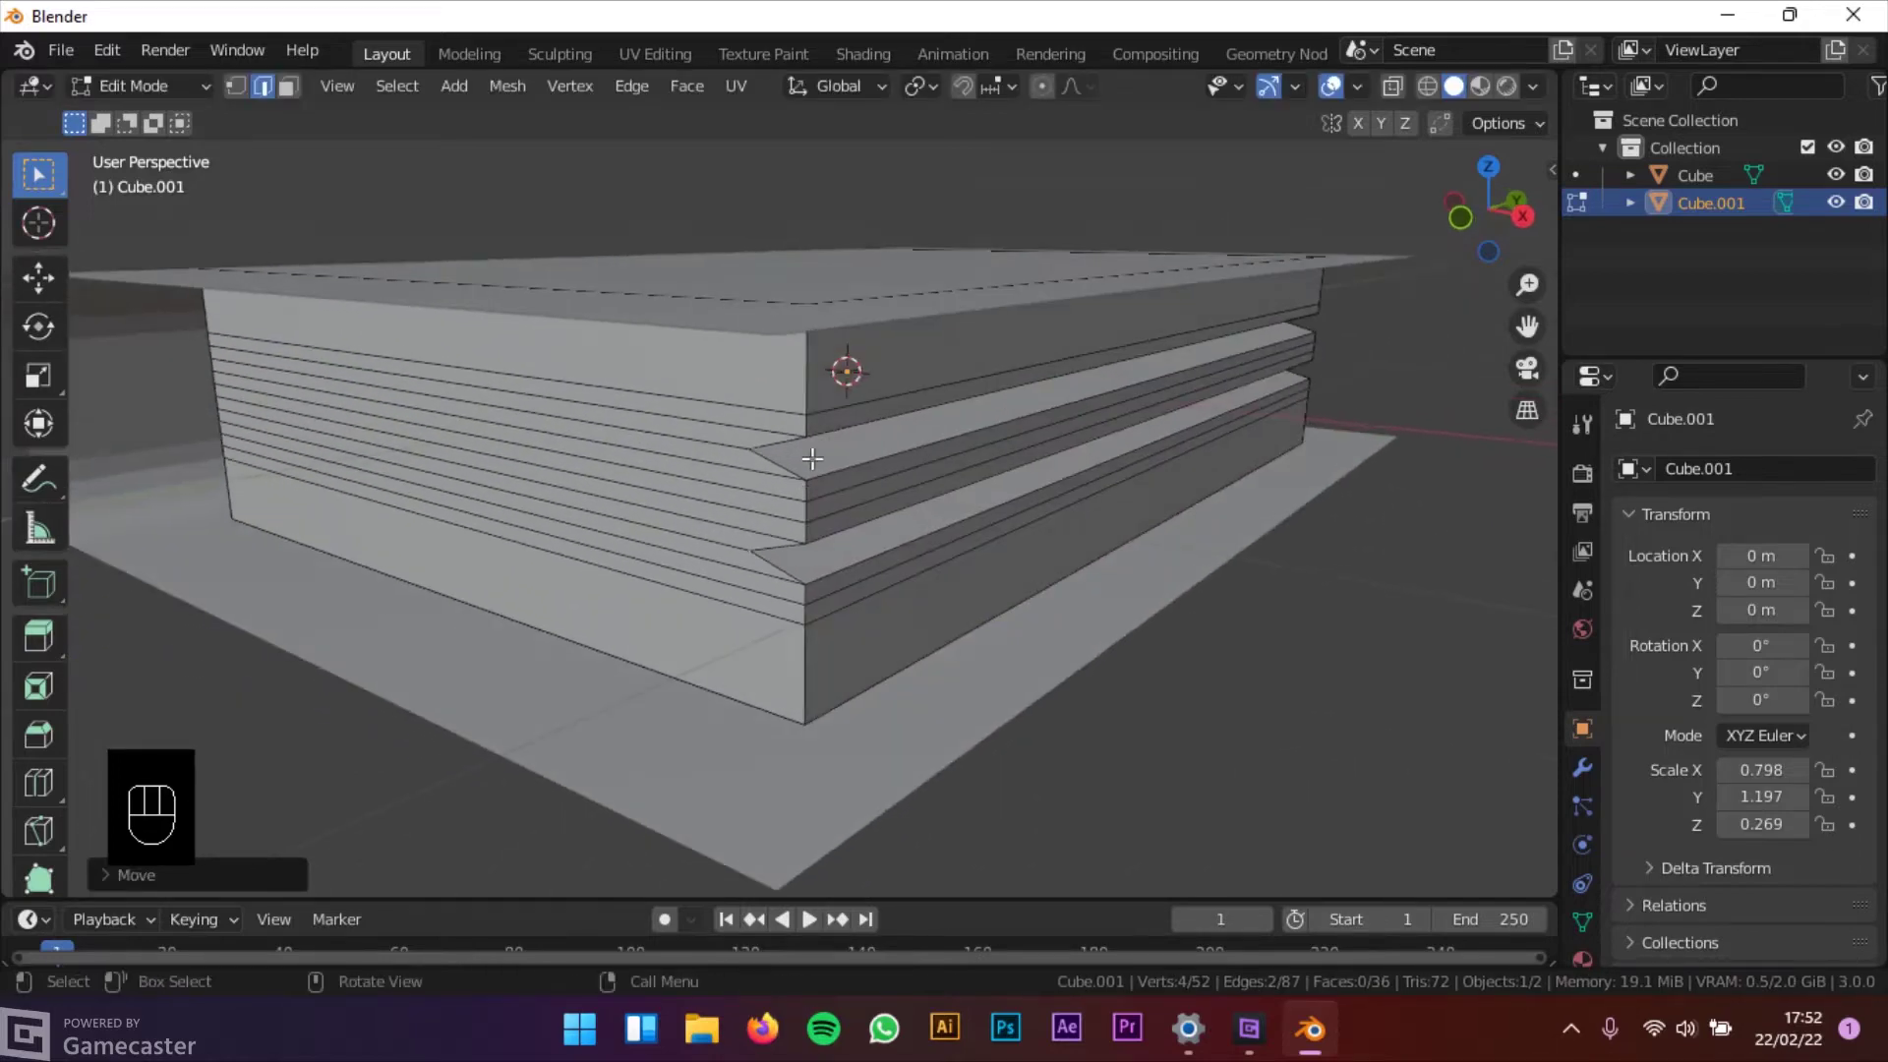
Narrow the upper groove by scaling its two bordering edges along Z
shift+click(846, 472)
key(s)
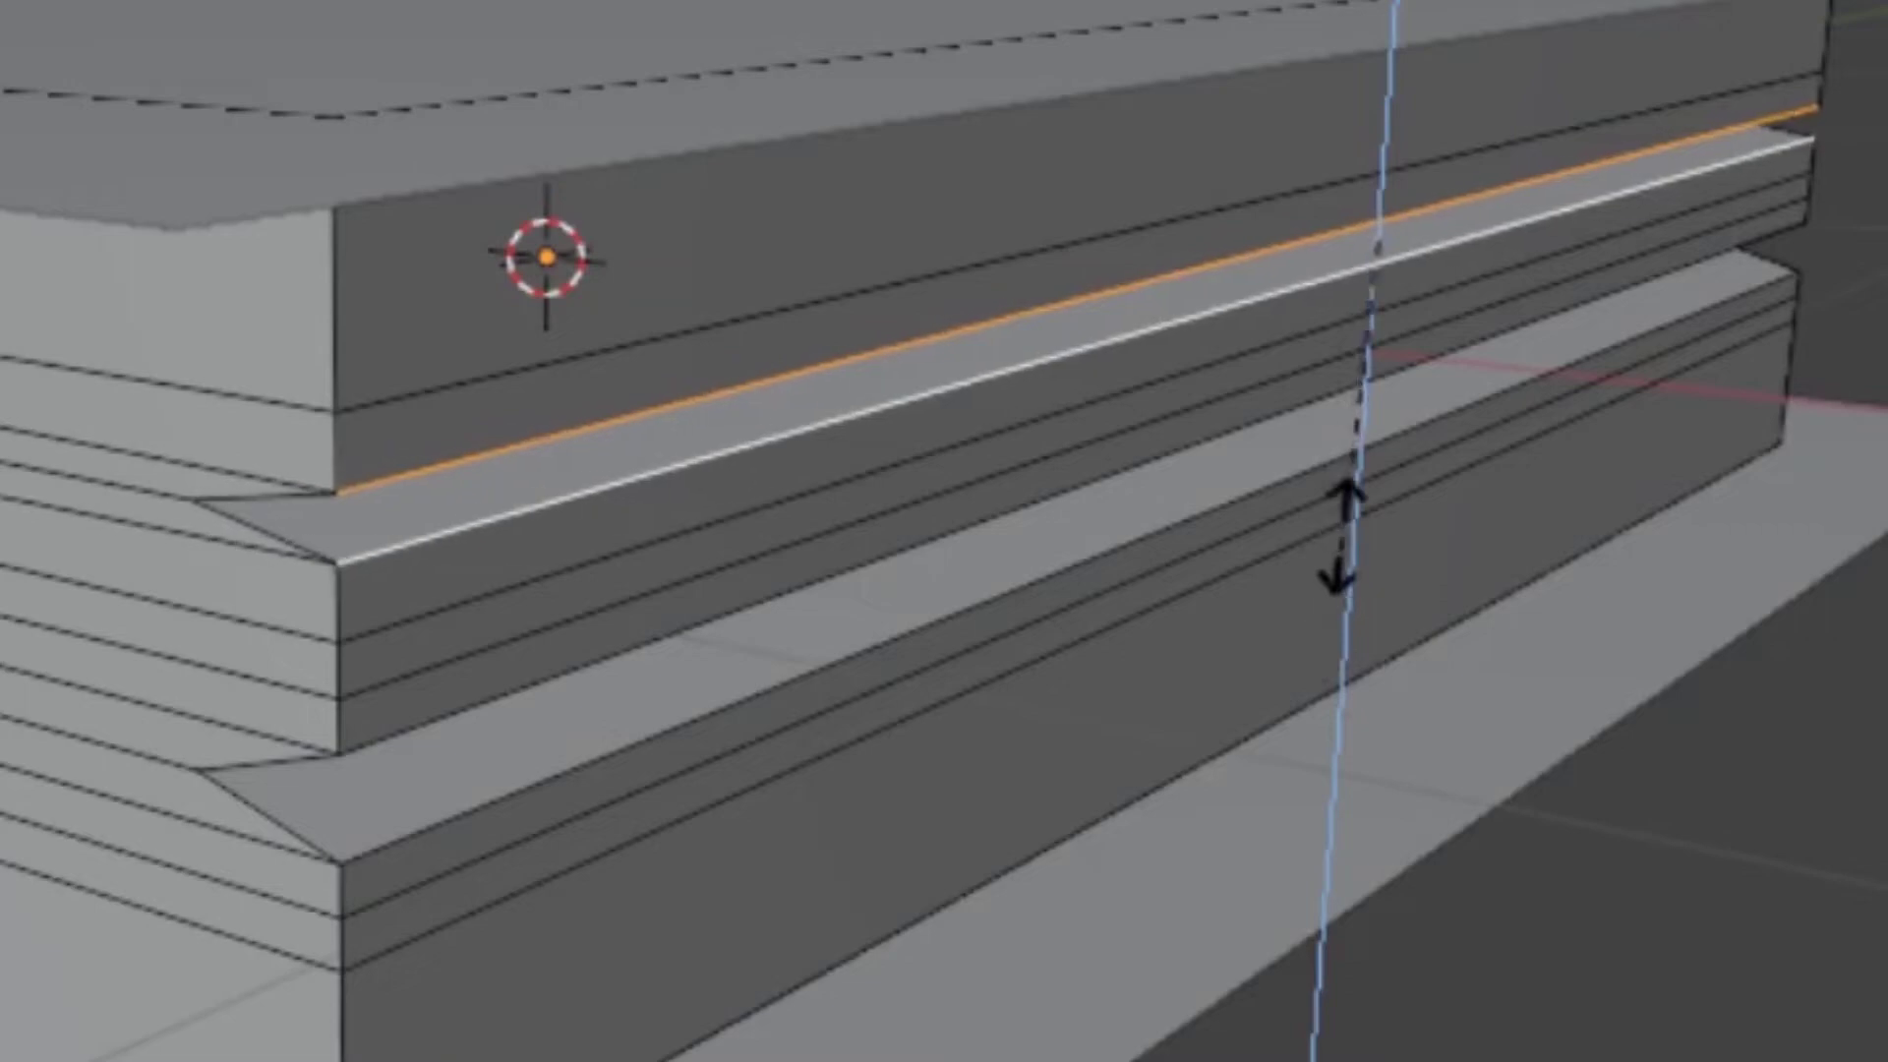
click(1348, 415)
middle_drag(590, 400, 973, 462)
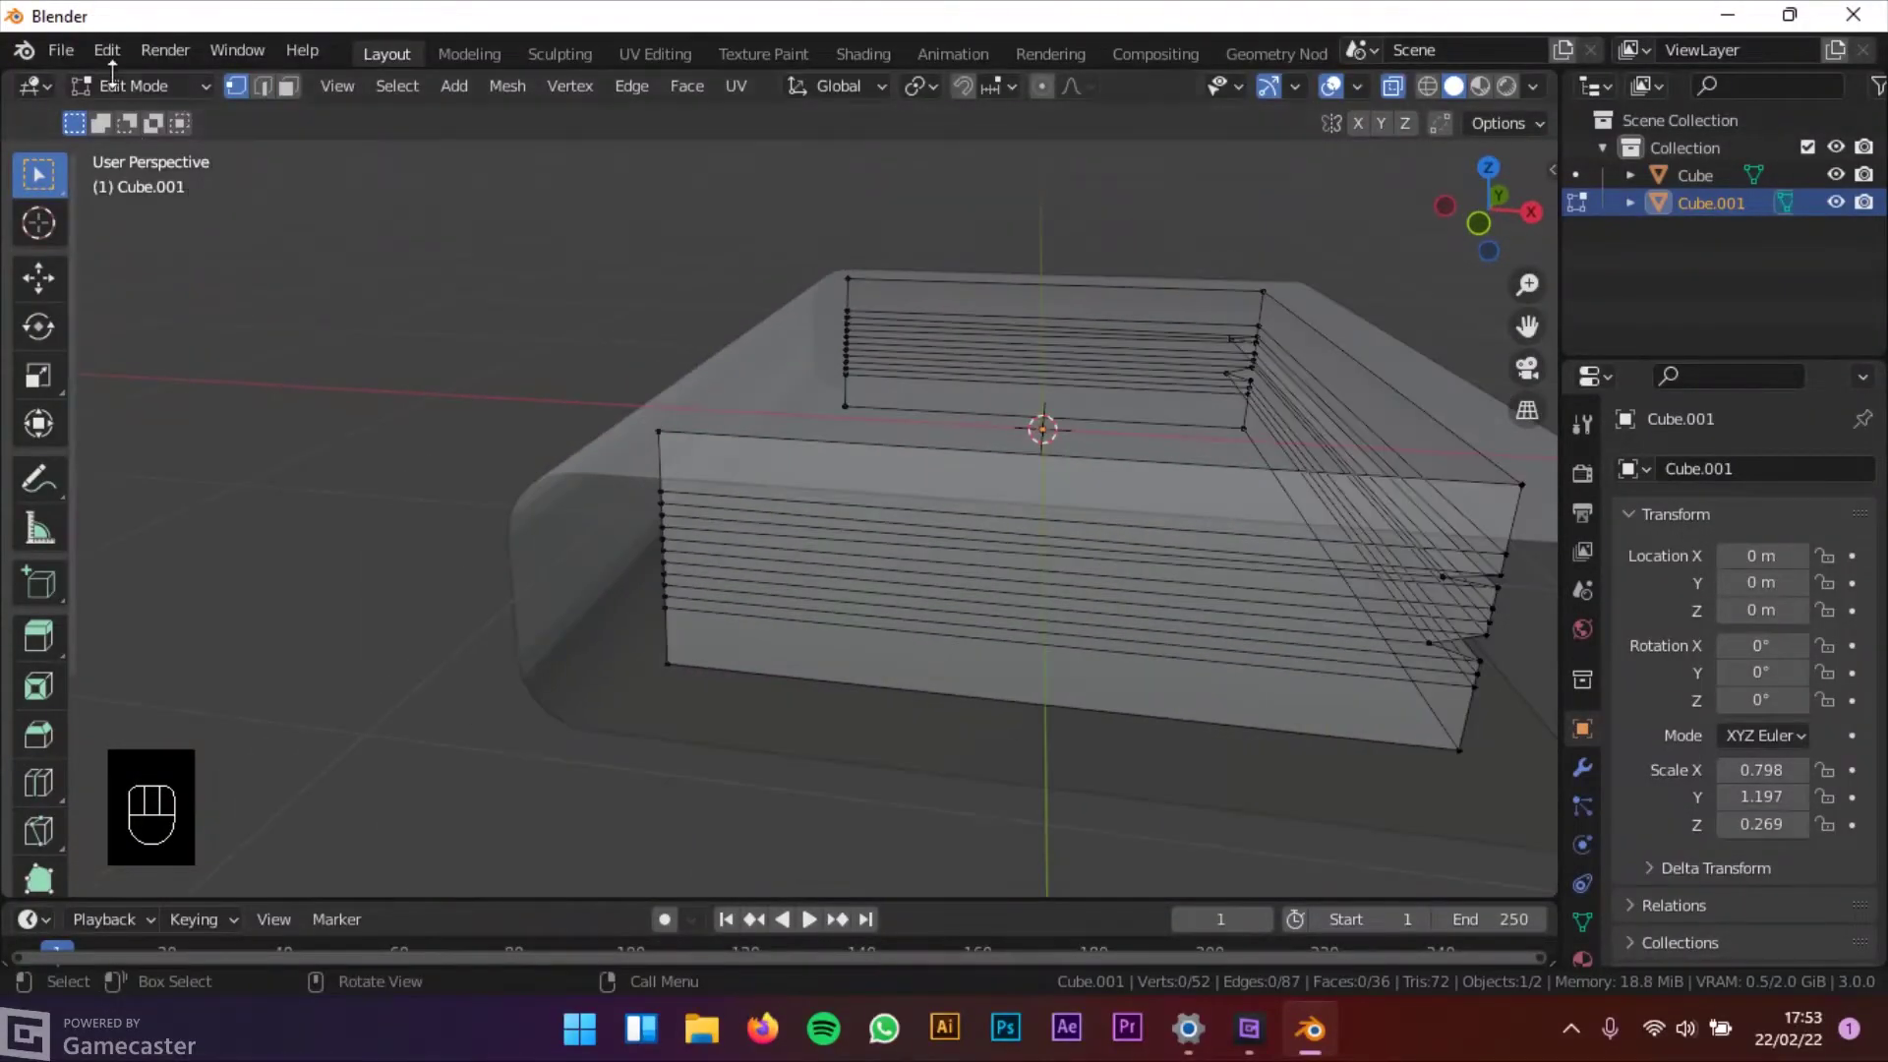
Return to Object Mode and apply the page block's scale
click(142, 86)
click(148, 116)
middle_drag(795, 398, 817, 557)
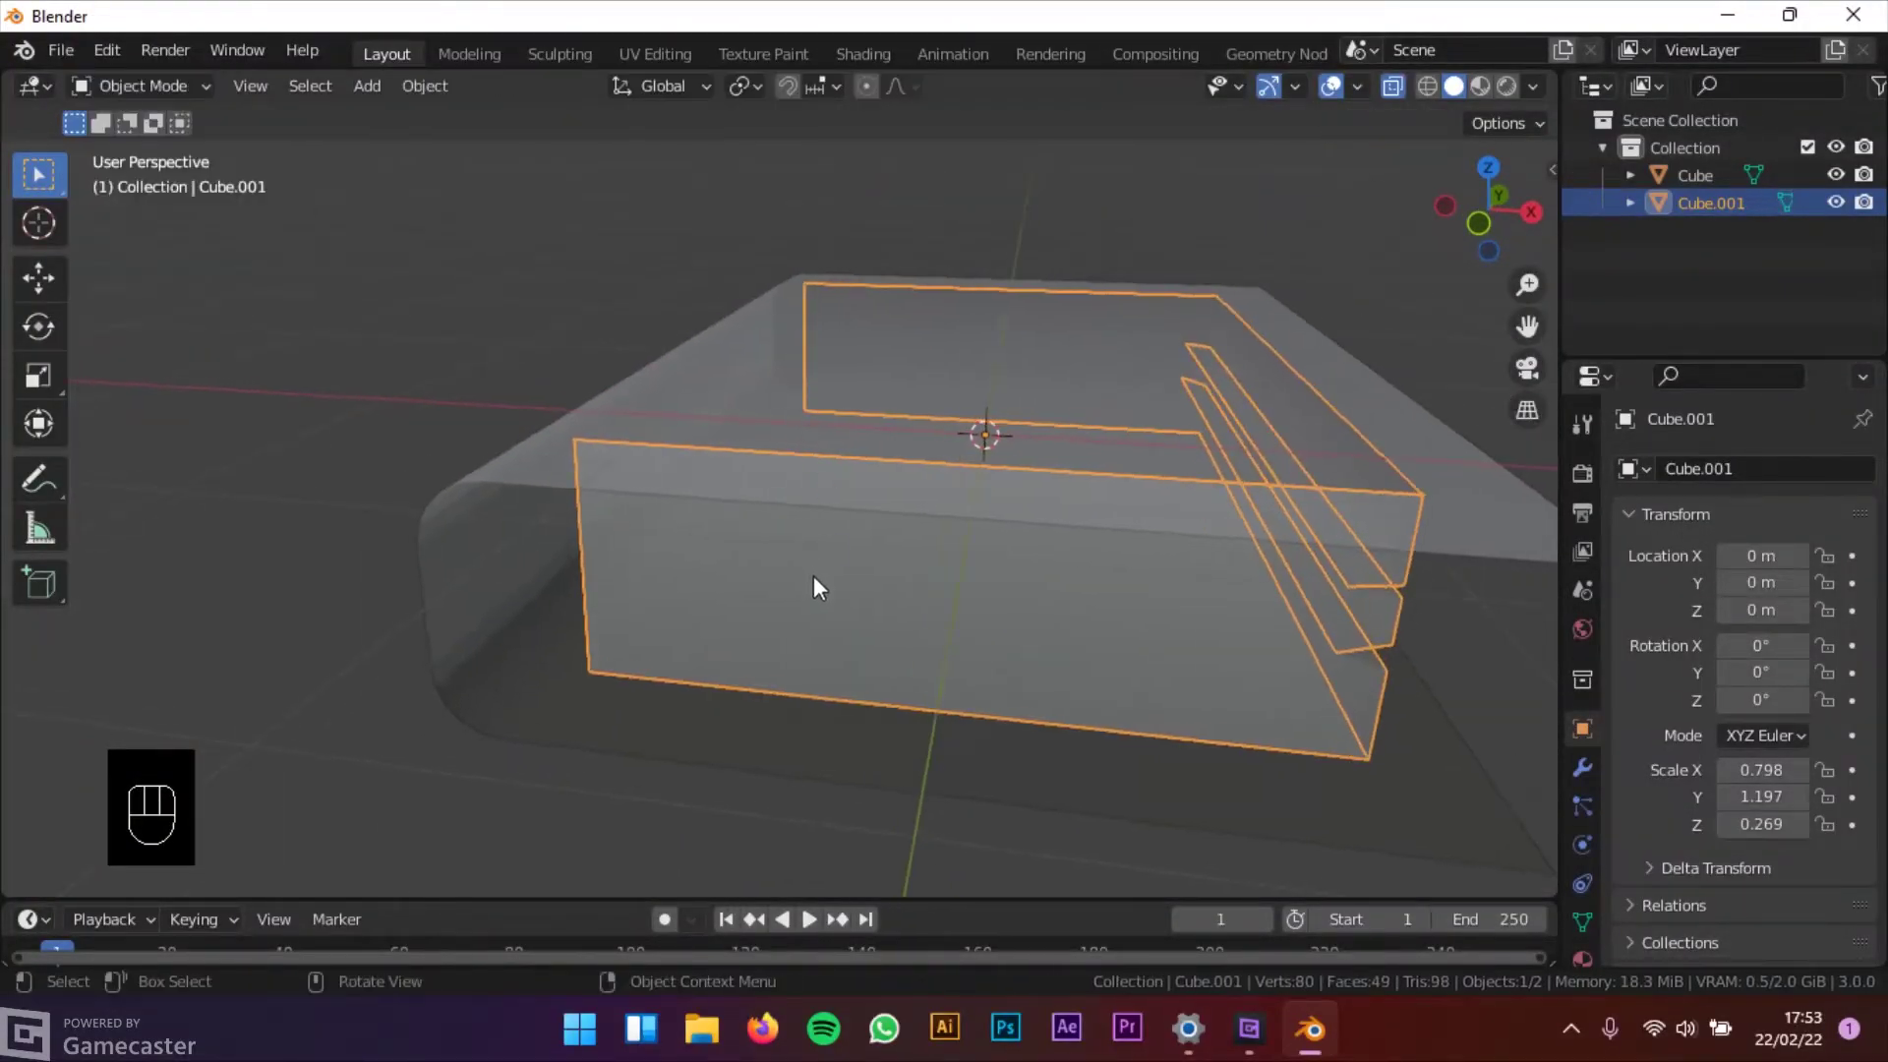
key(ctrl+a)
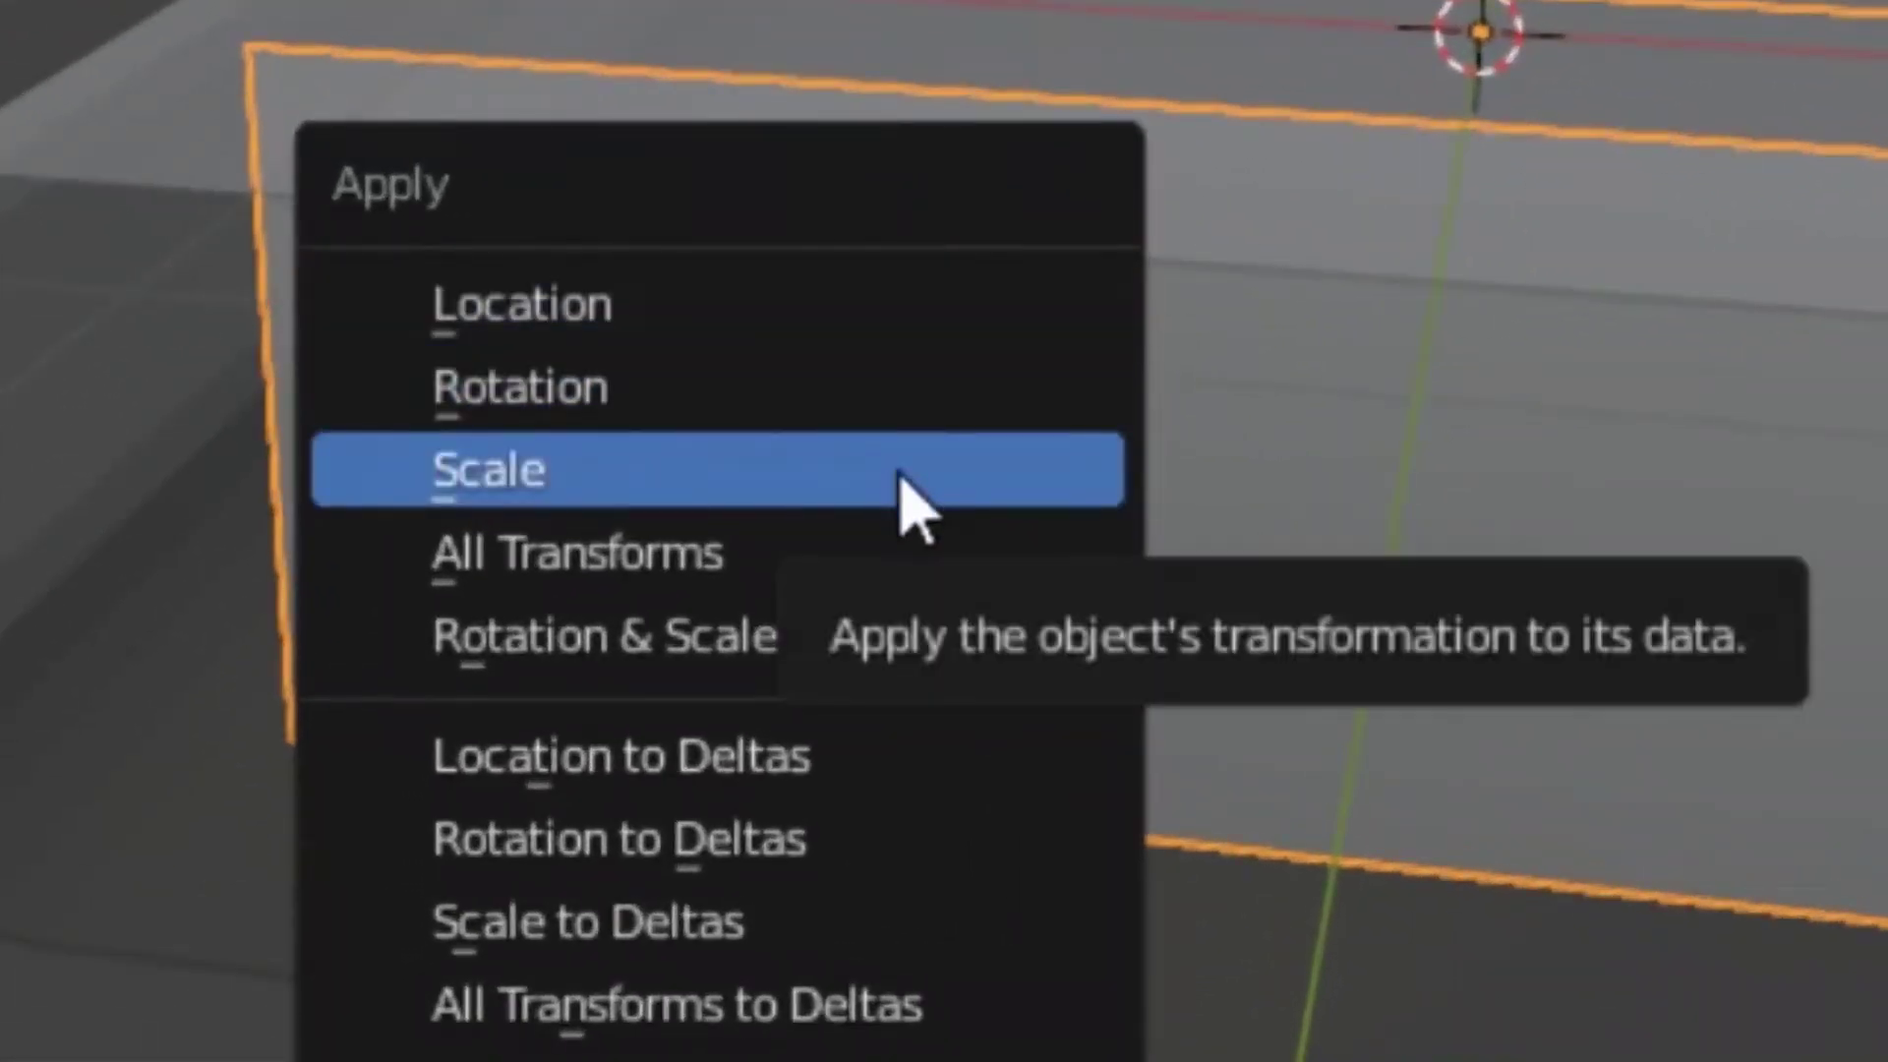
click(897, 497)
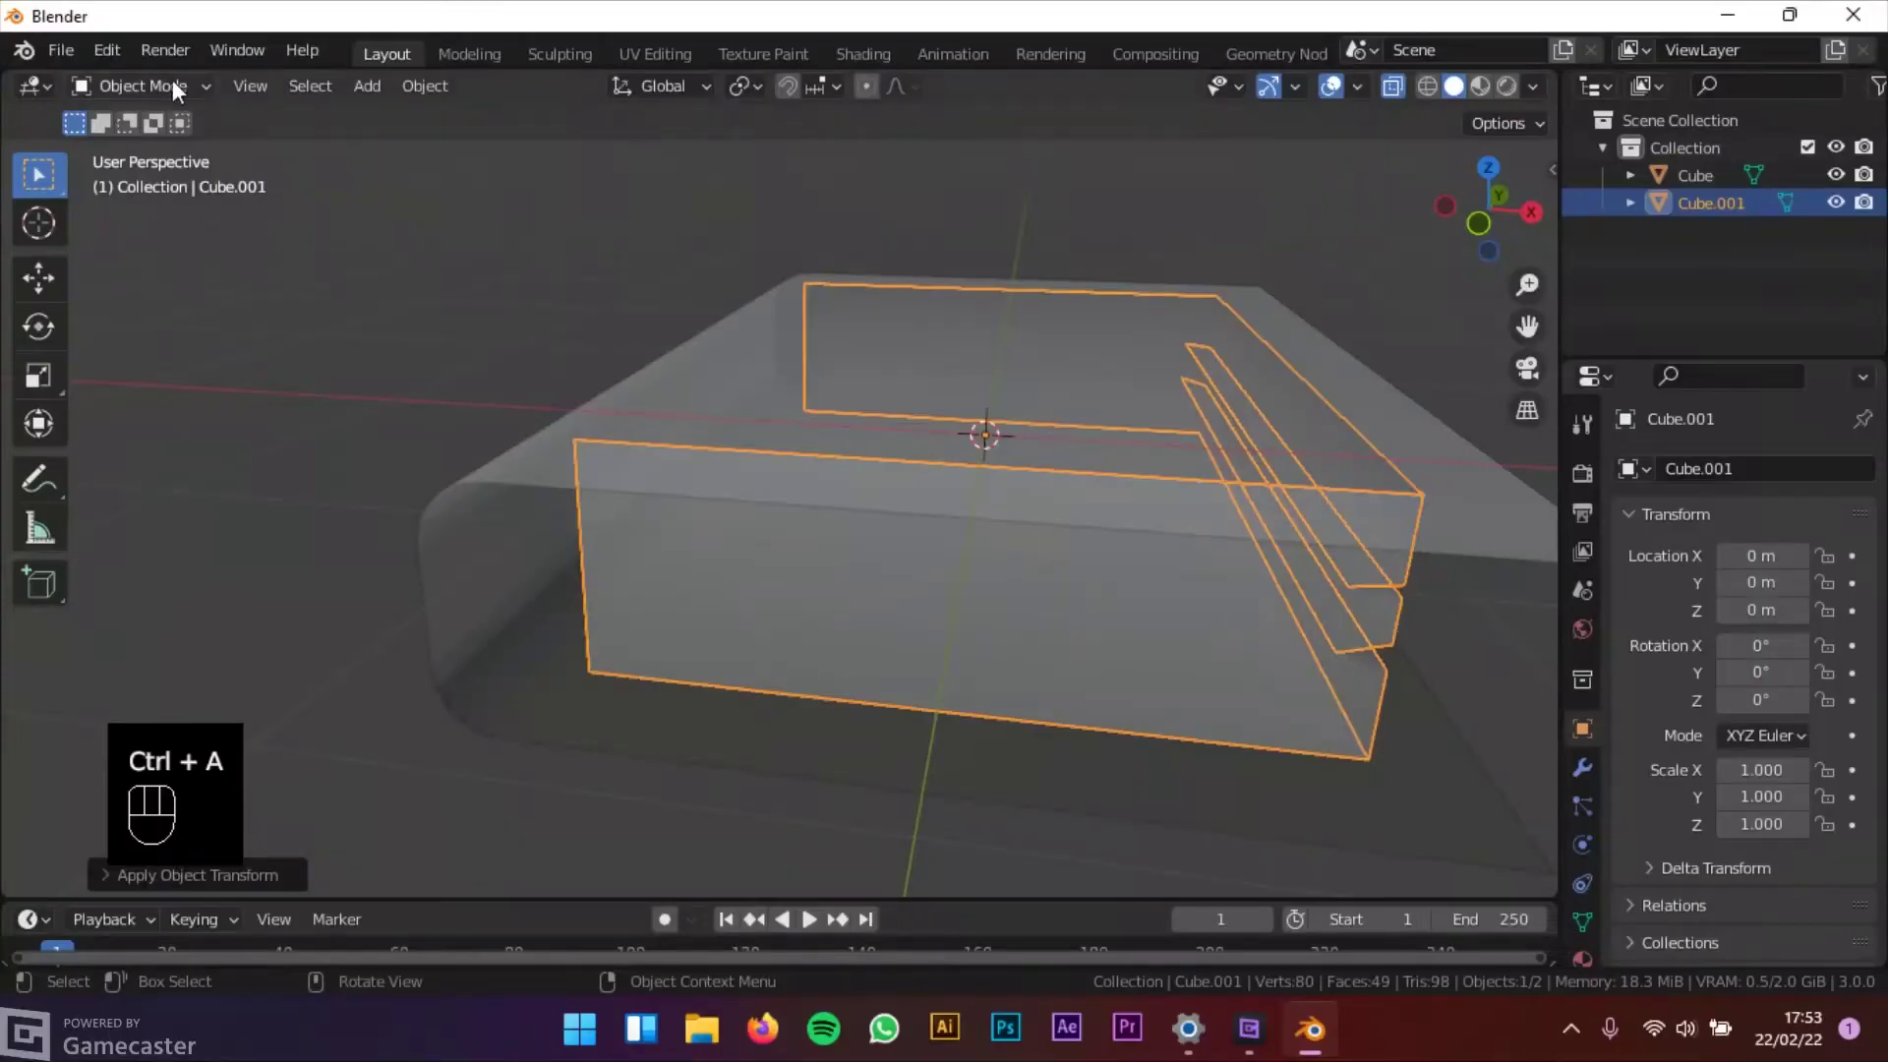
Round the page block's four spine-side corner vertices with a multi-segment vertex bevel
click(173, 86)
click(137, 147)
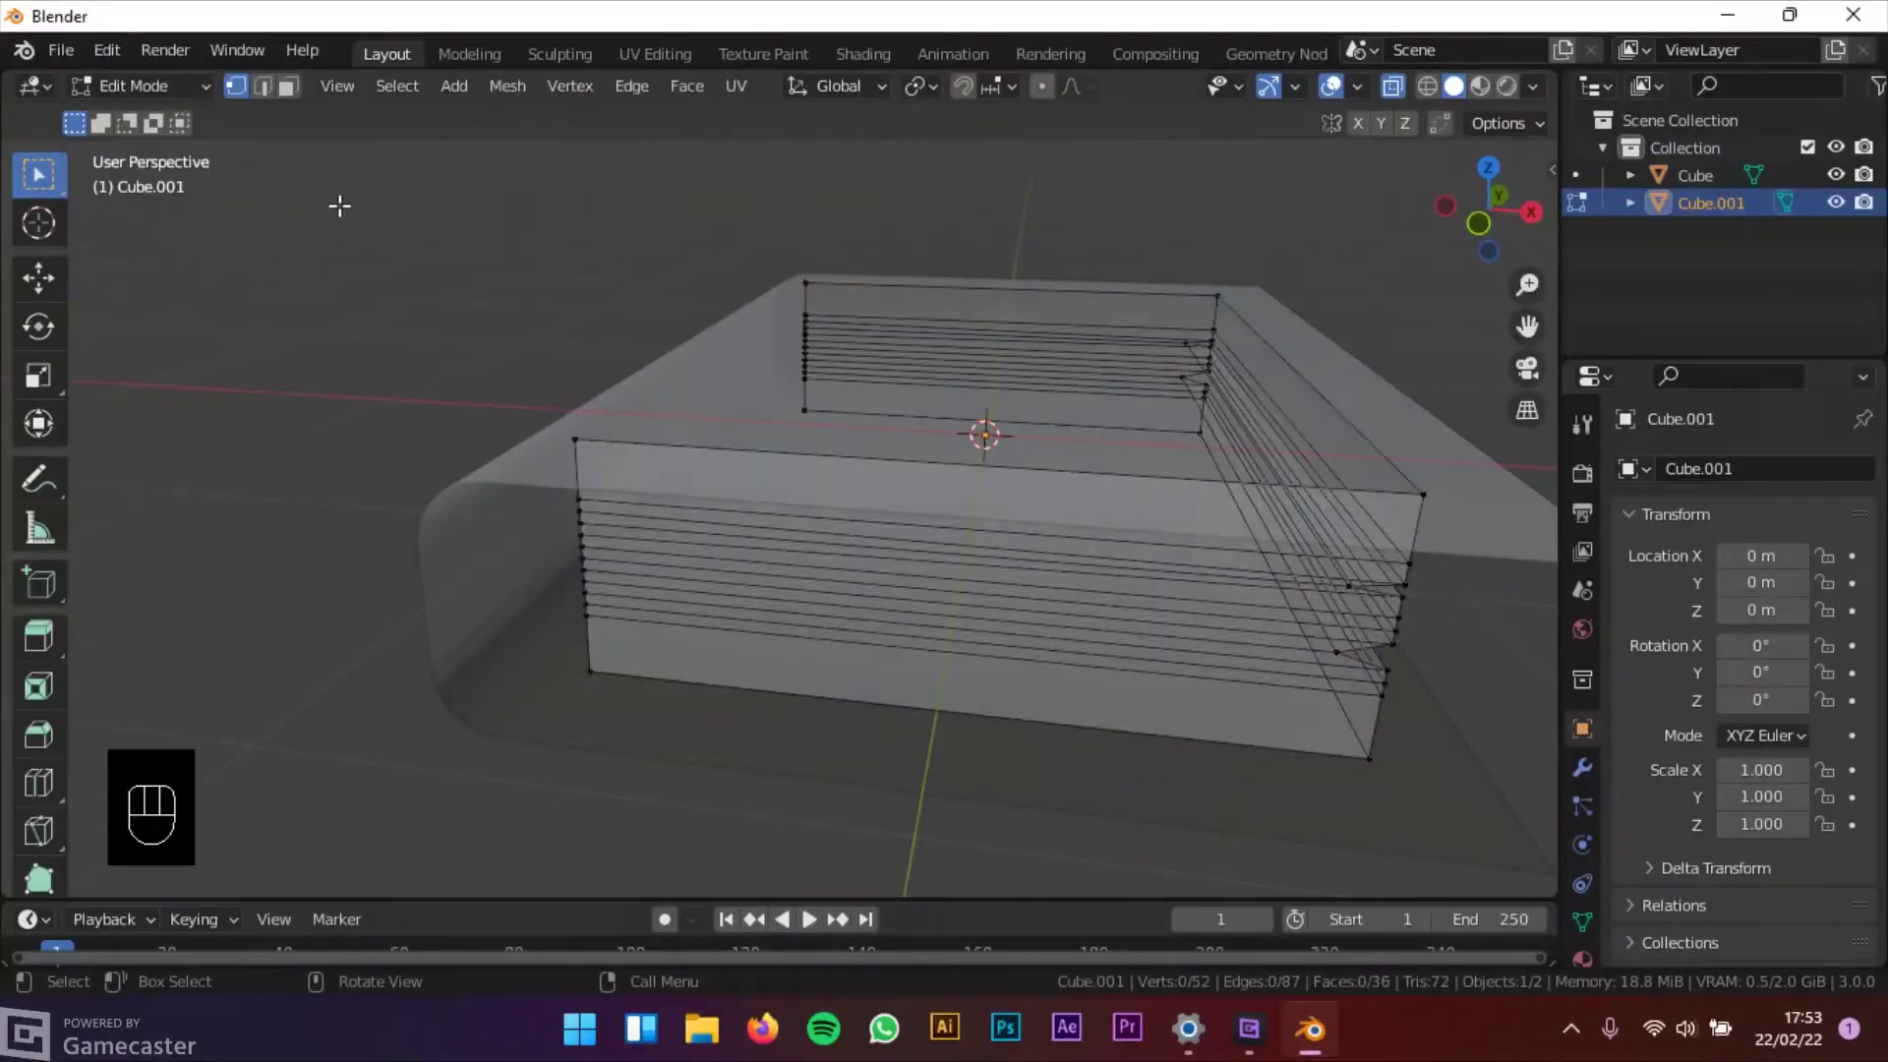
drag(766, 295, 767, 295)
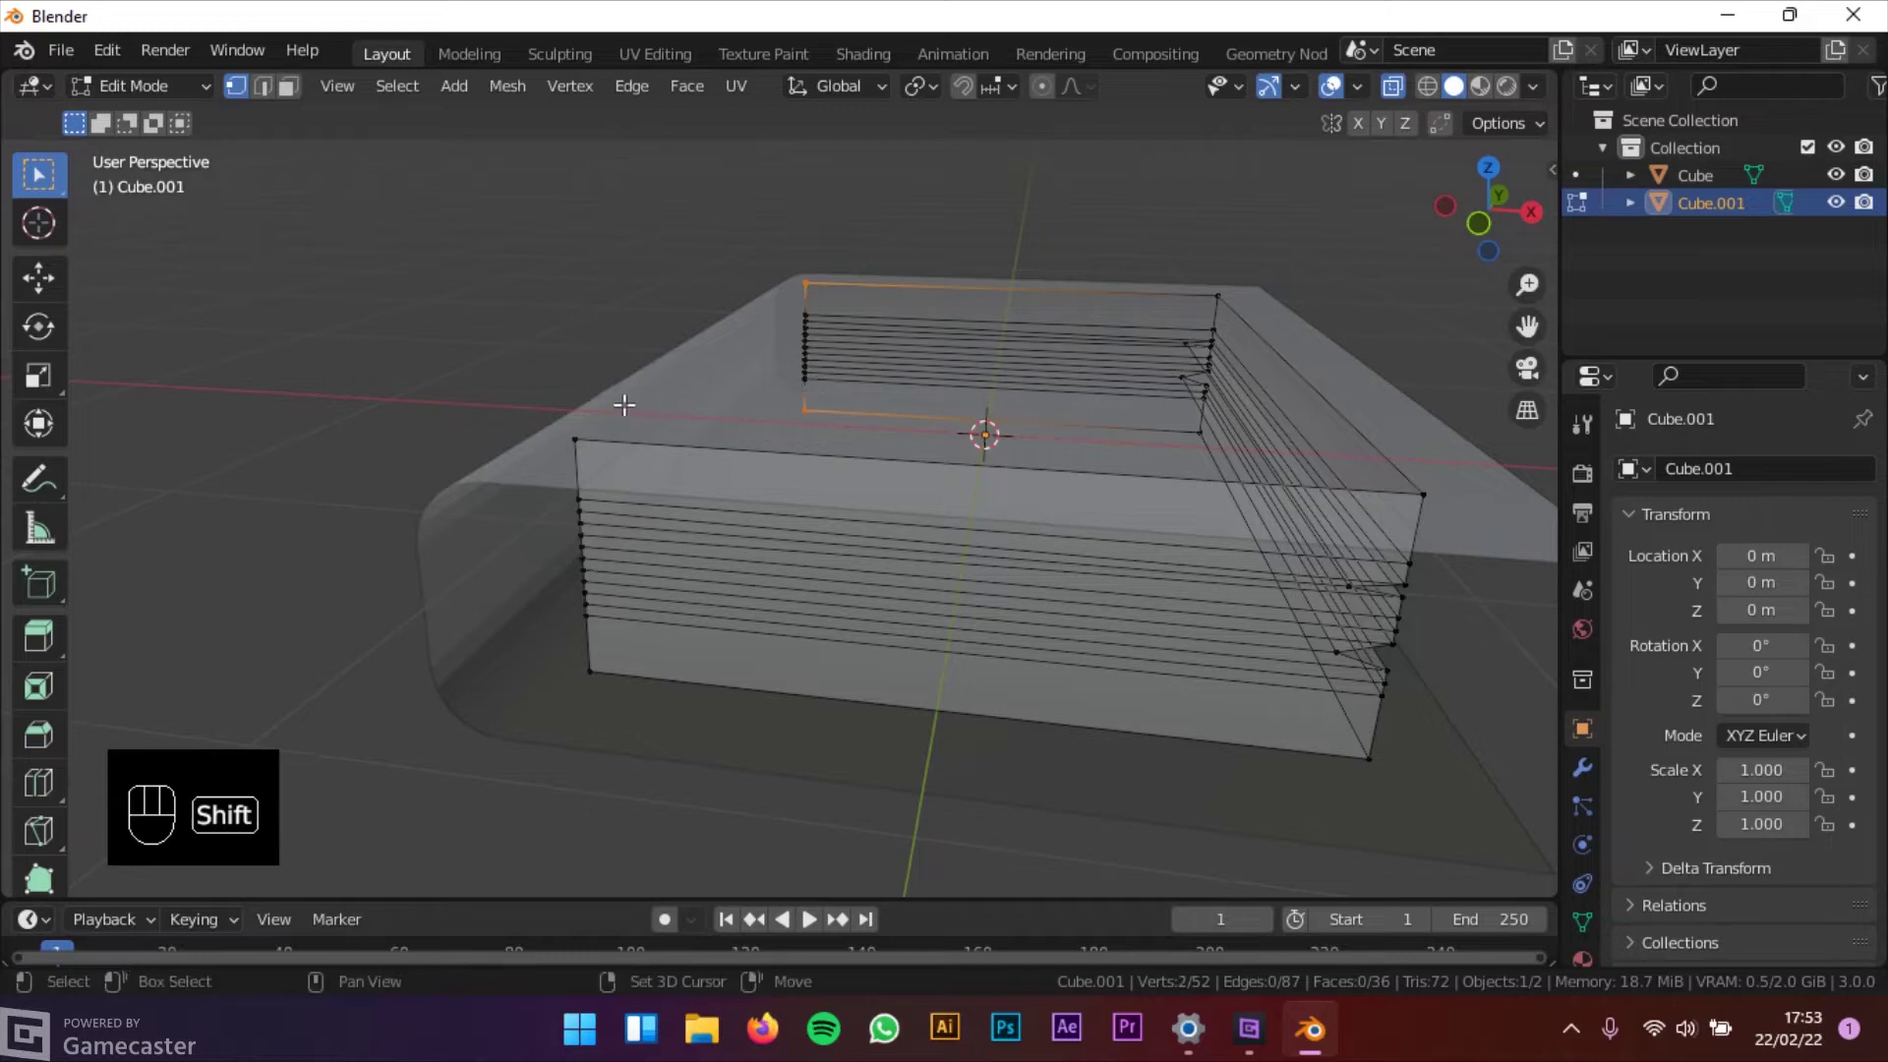
shift+drag(579, 725, 580, 726)
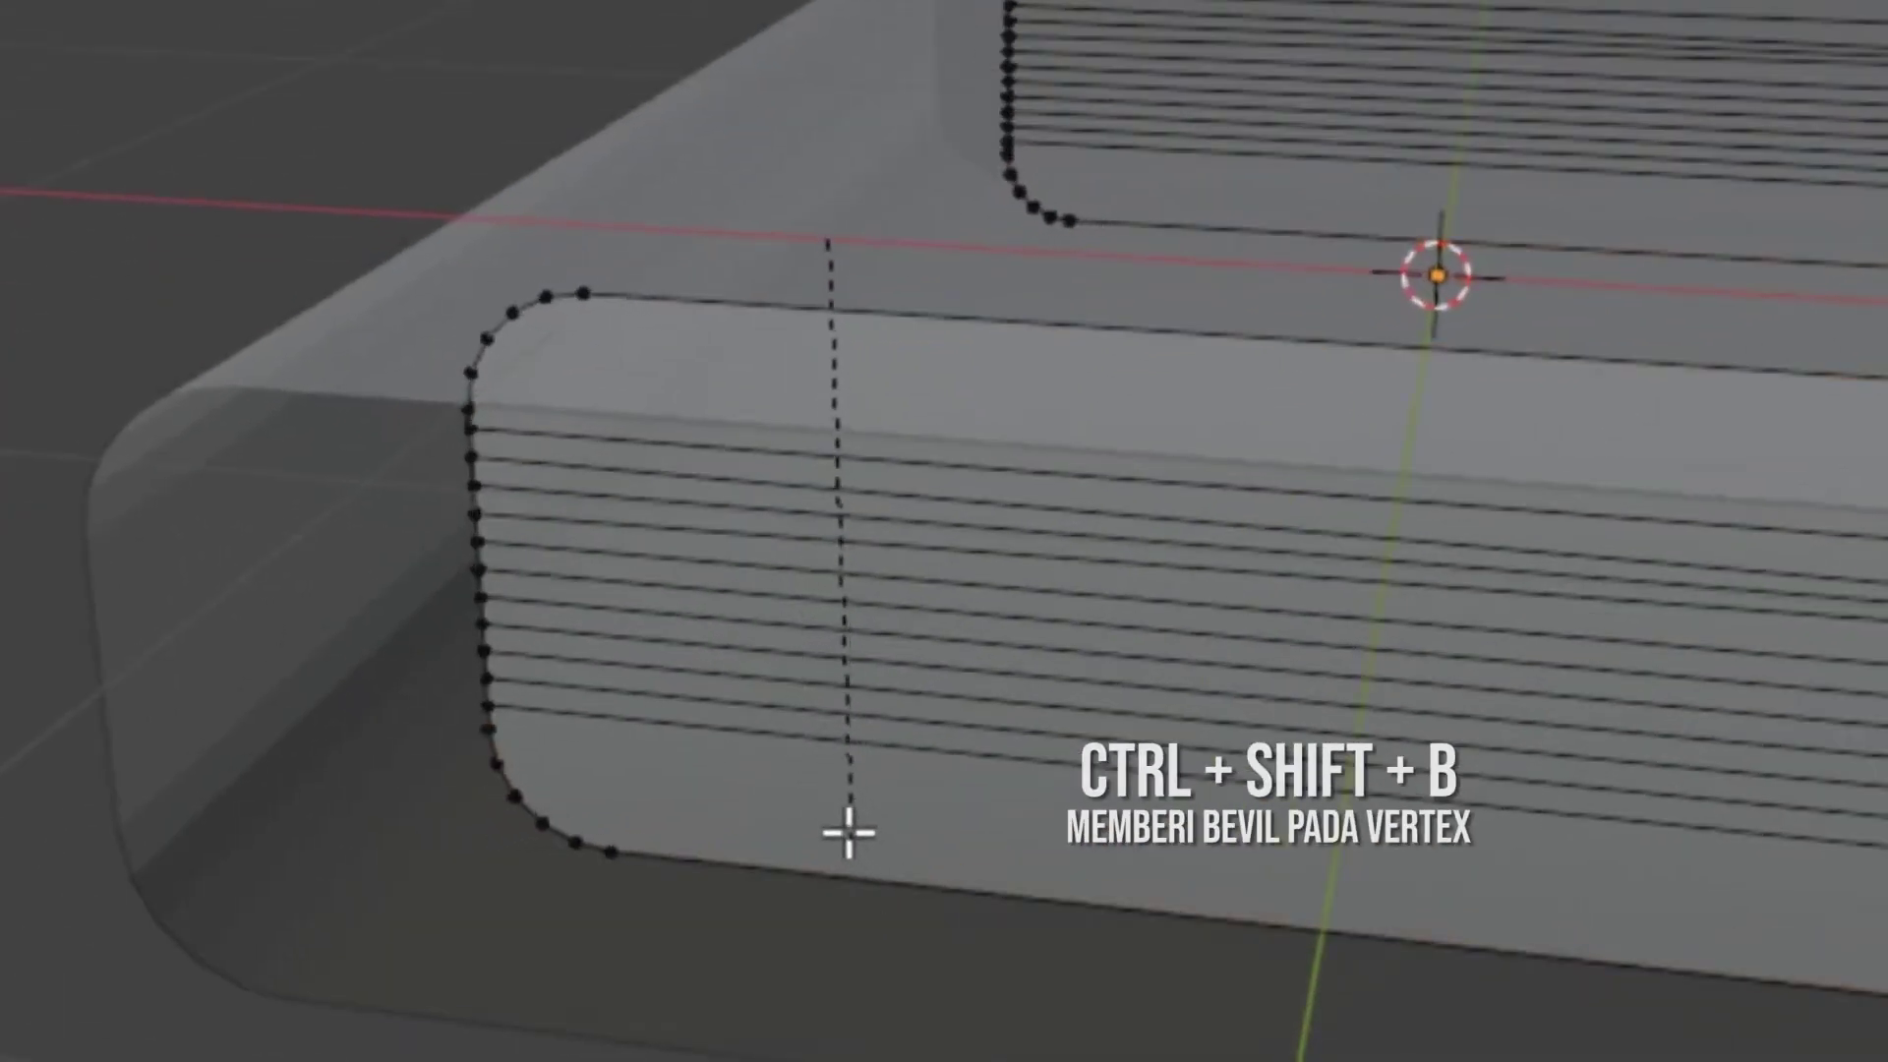
click(850, 810)
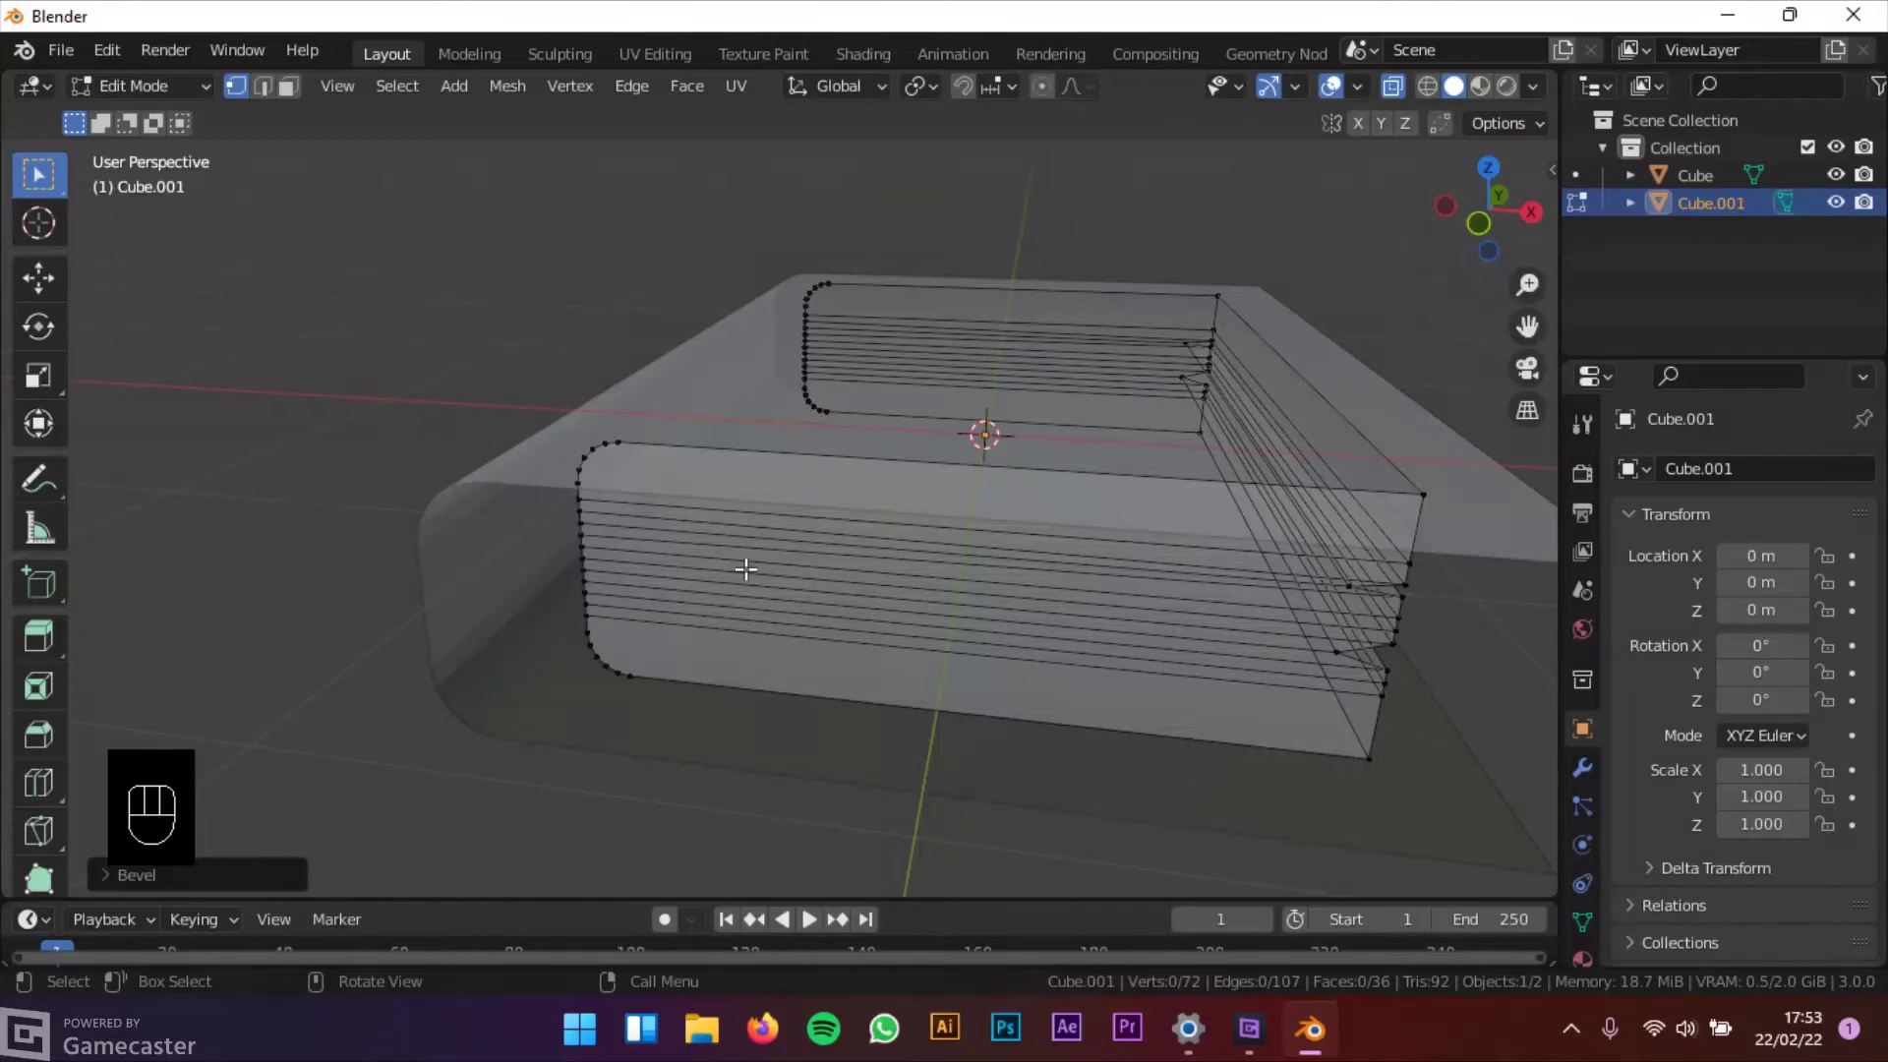
Move all of the page block's spine-side vertices about 0.17 m toward the spine along X and return to Object Mode
middle_drag(615, 396, 866, 414)
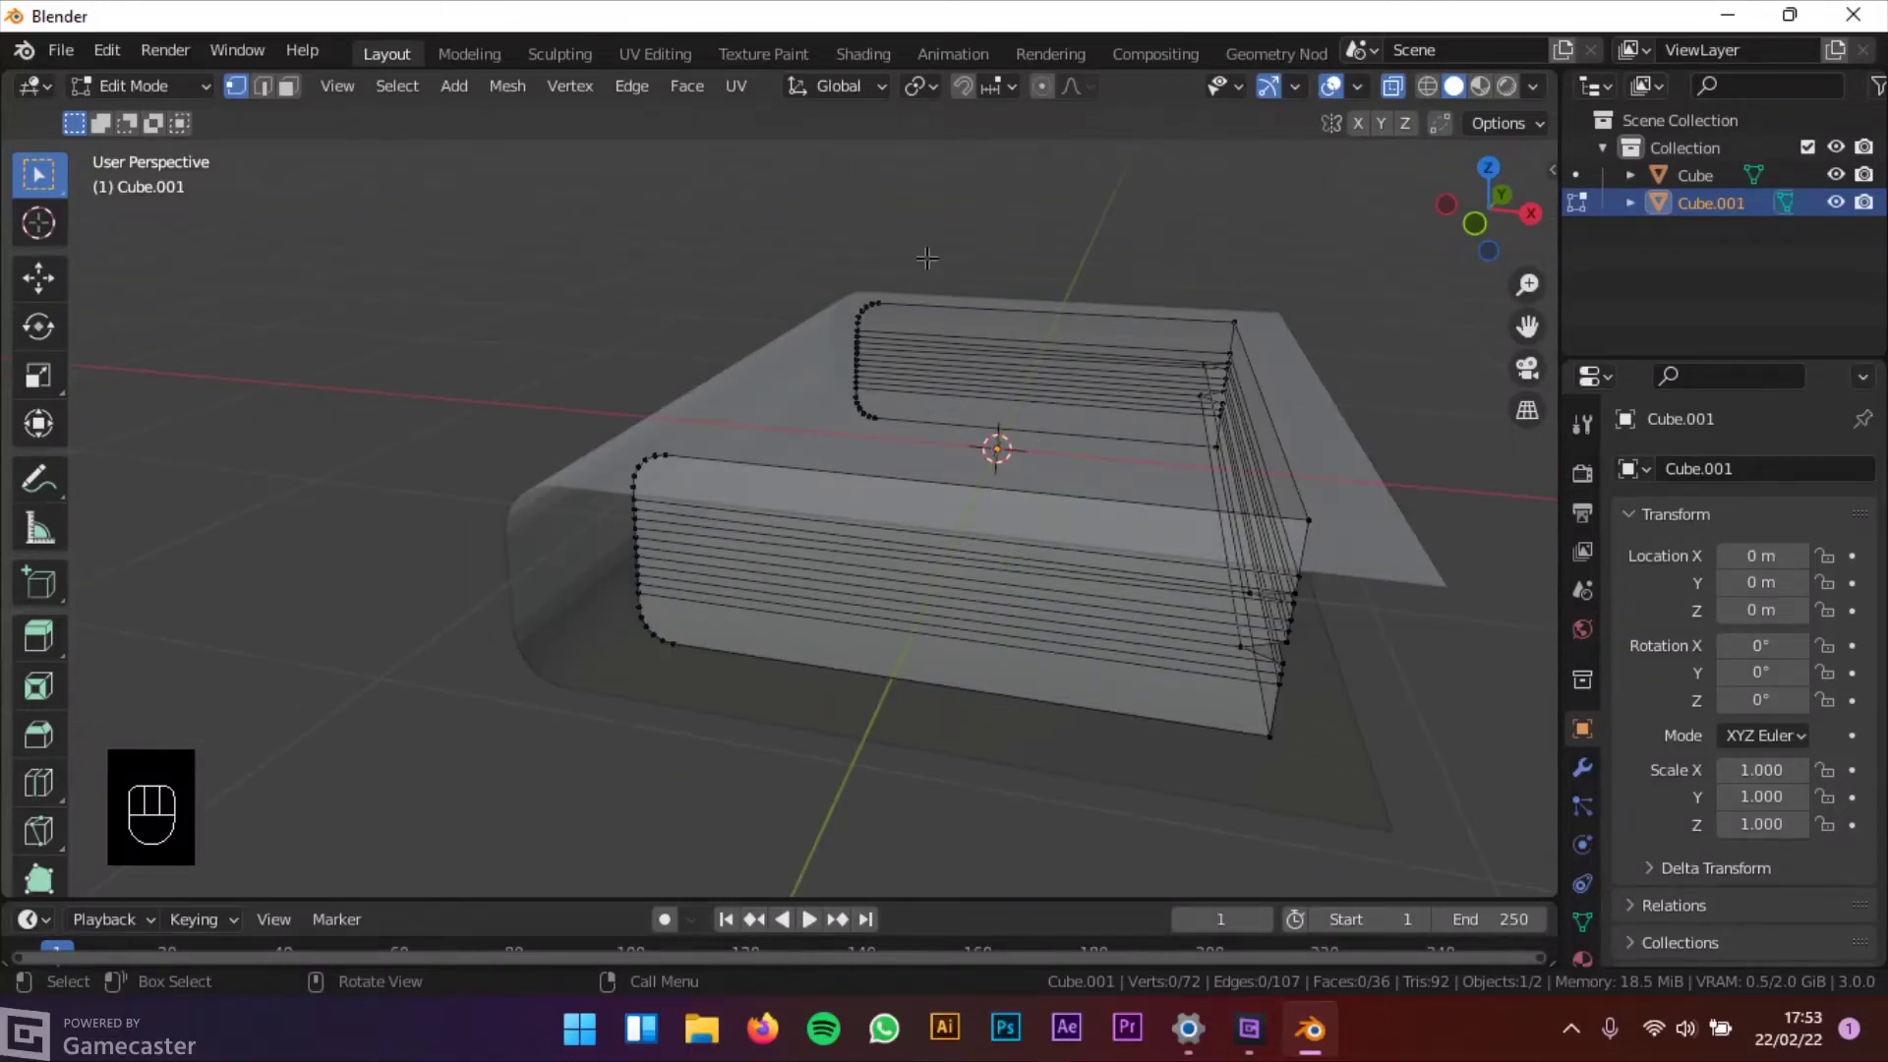
drag(812, 455, 812, 456)
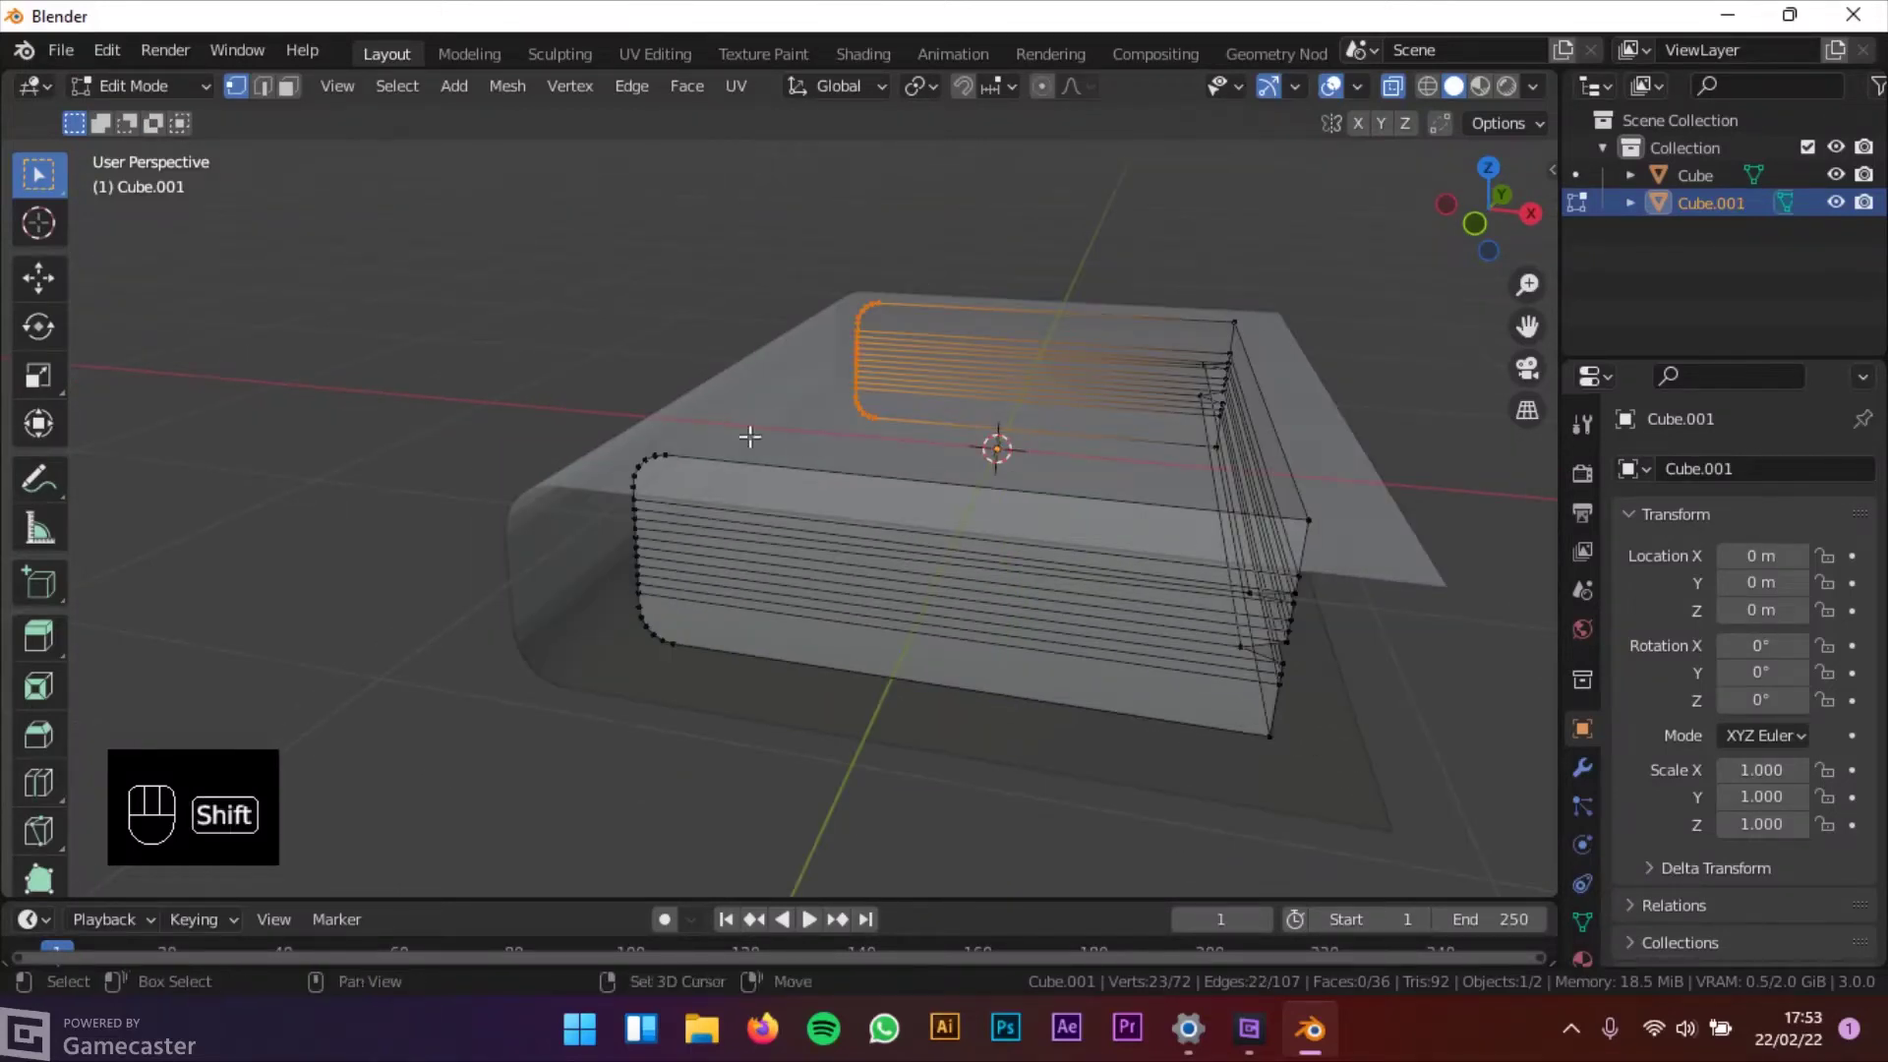
shift+drag(757, 340, 569, 730)
middle_drag(569, 730, 693, 482)
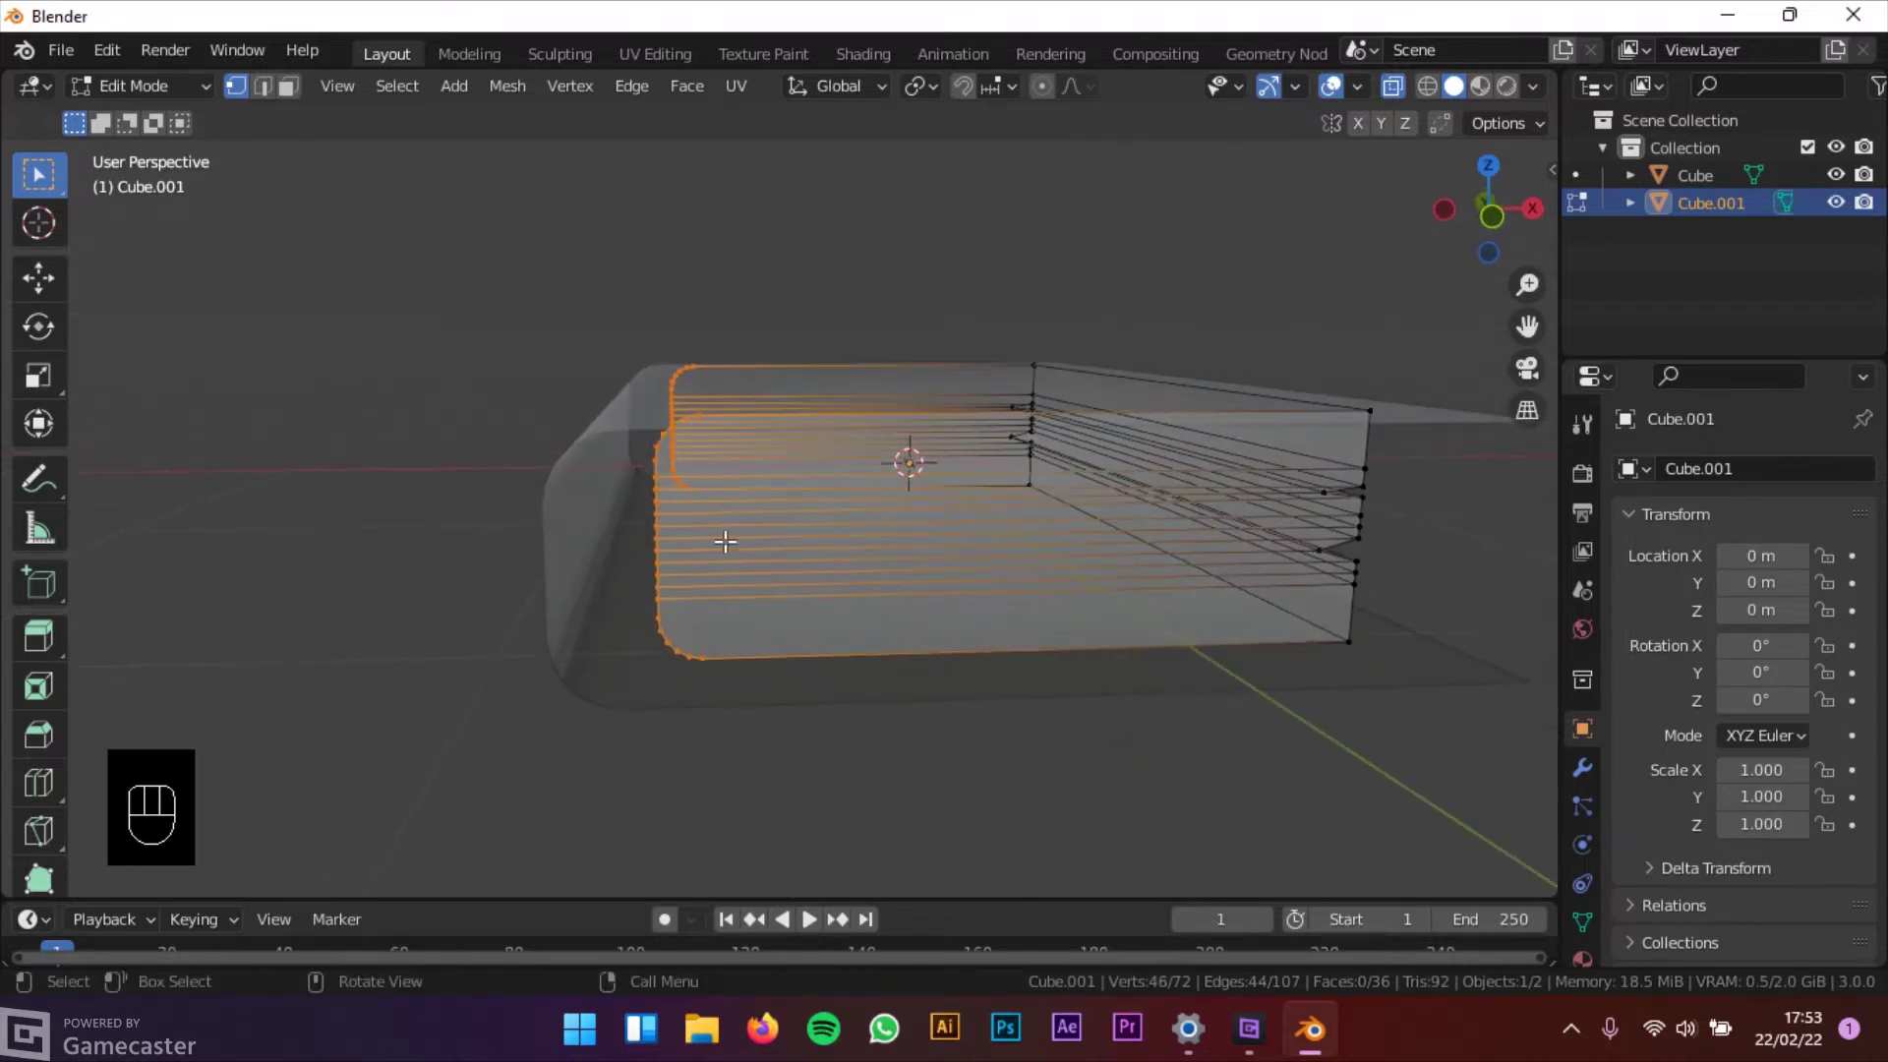
key(alt+z)
middle_drag(788, 552, 928, 590)
key(g)
key(g)
key(g)
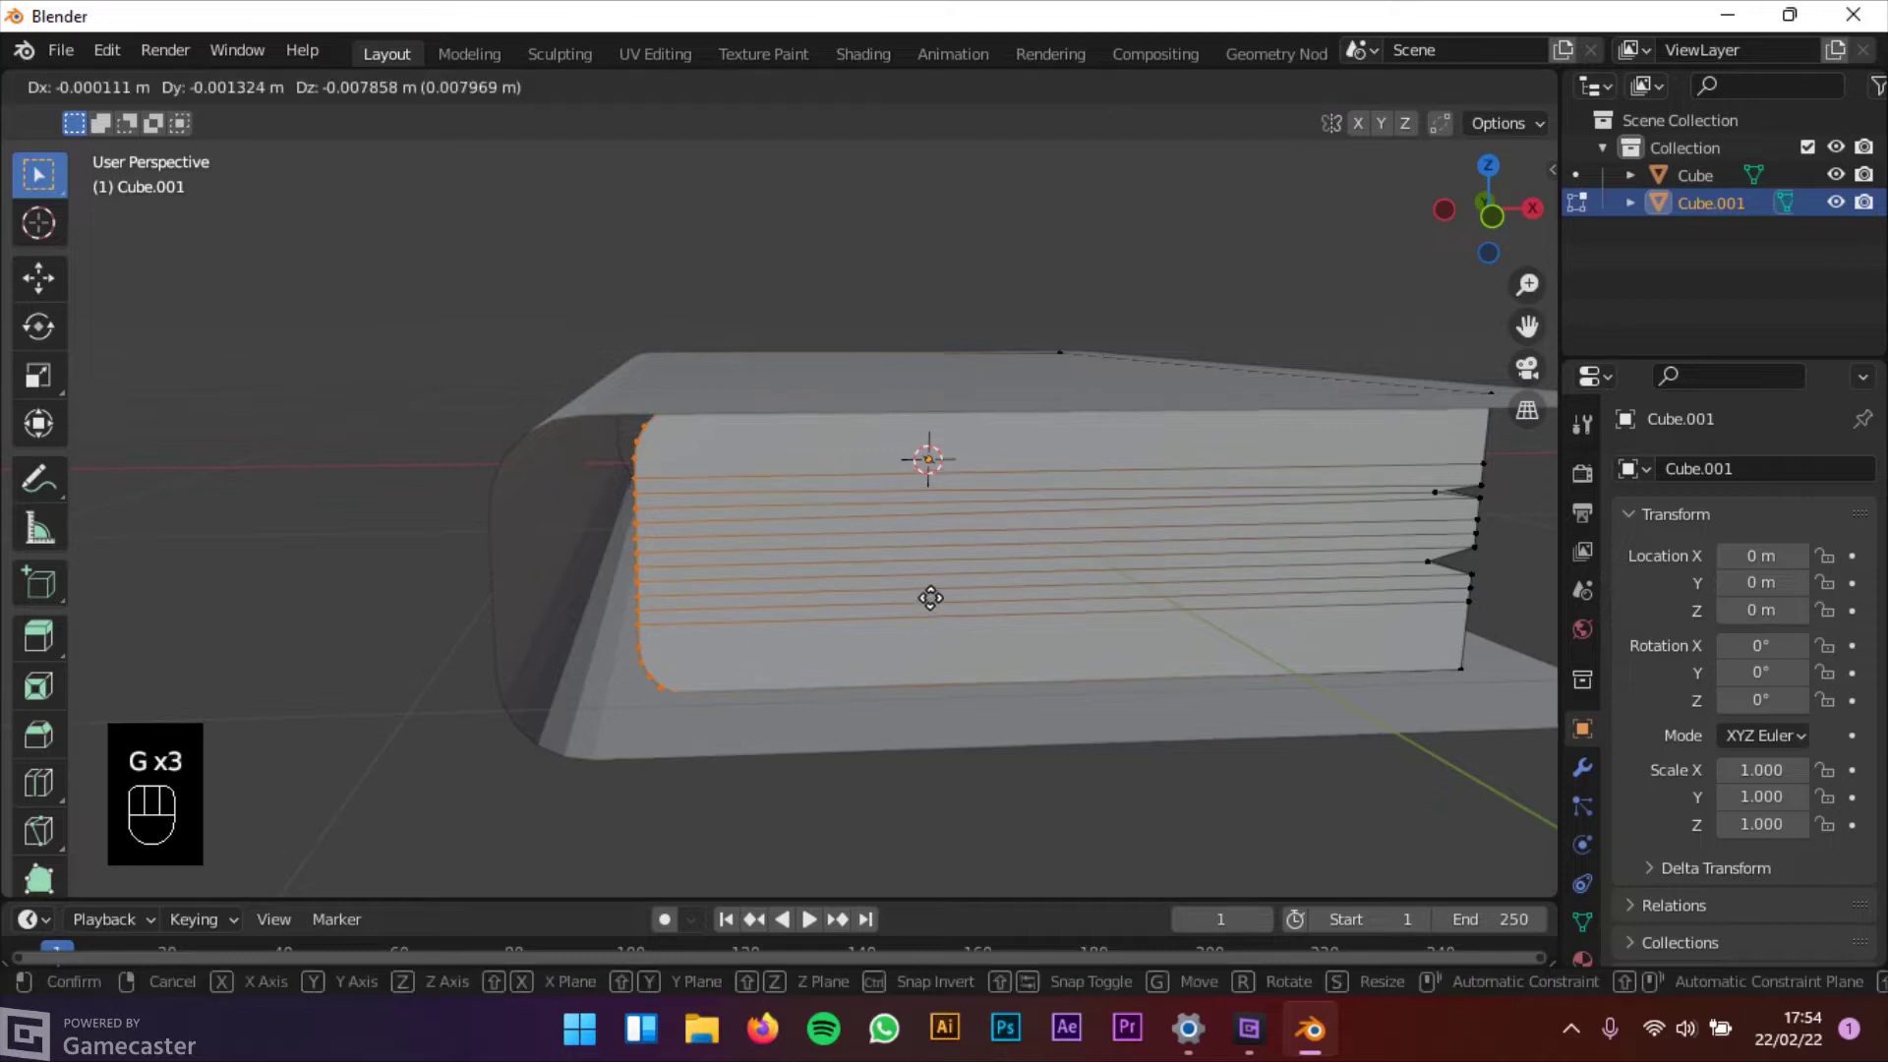
key(x)
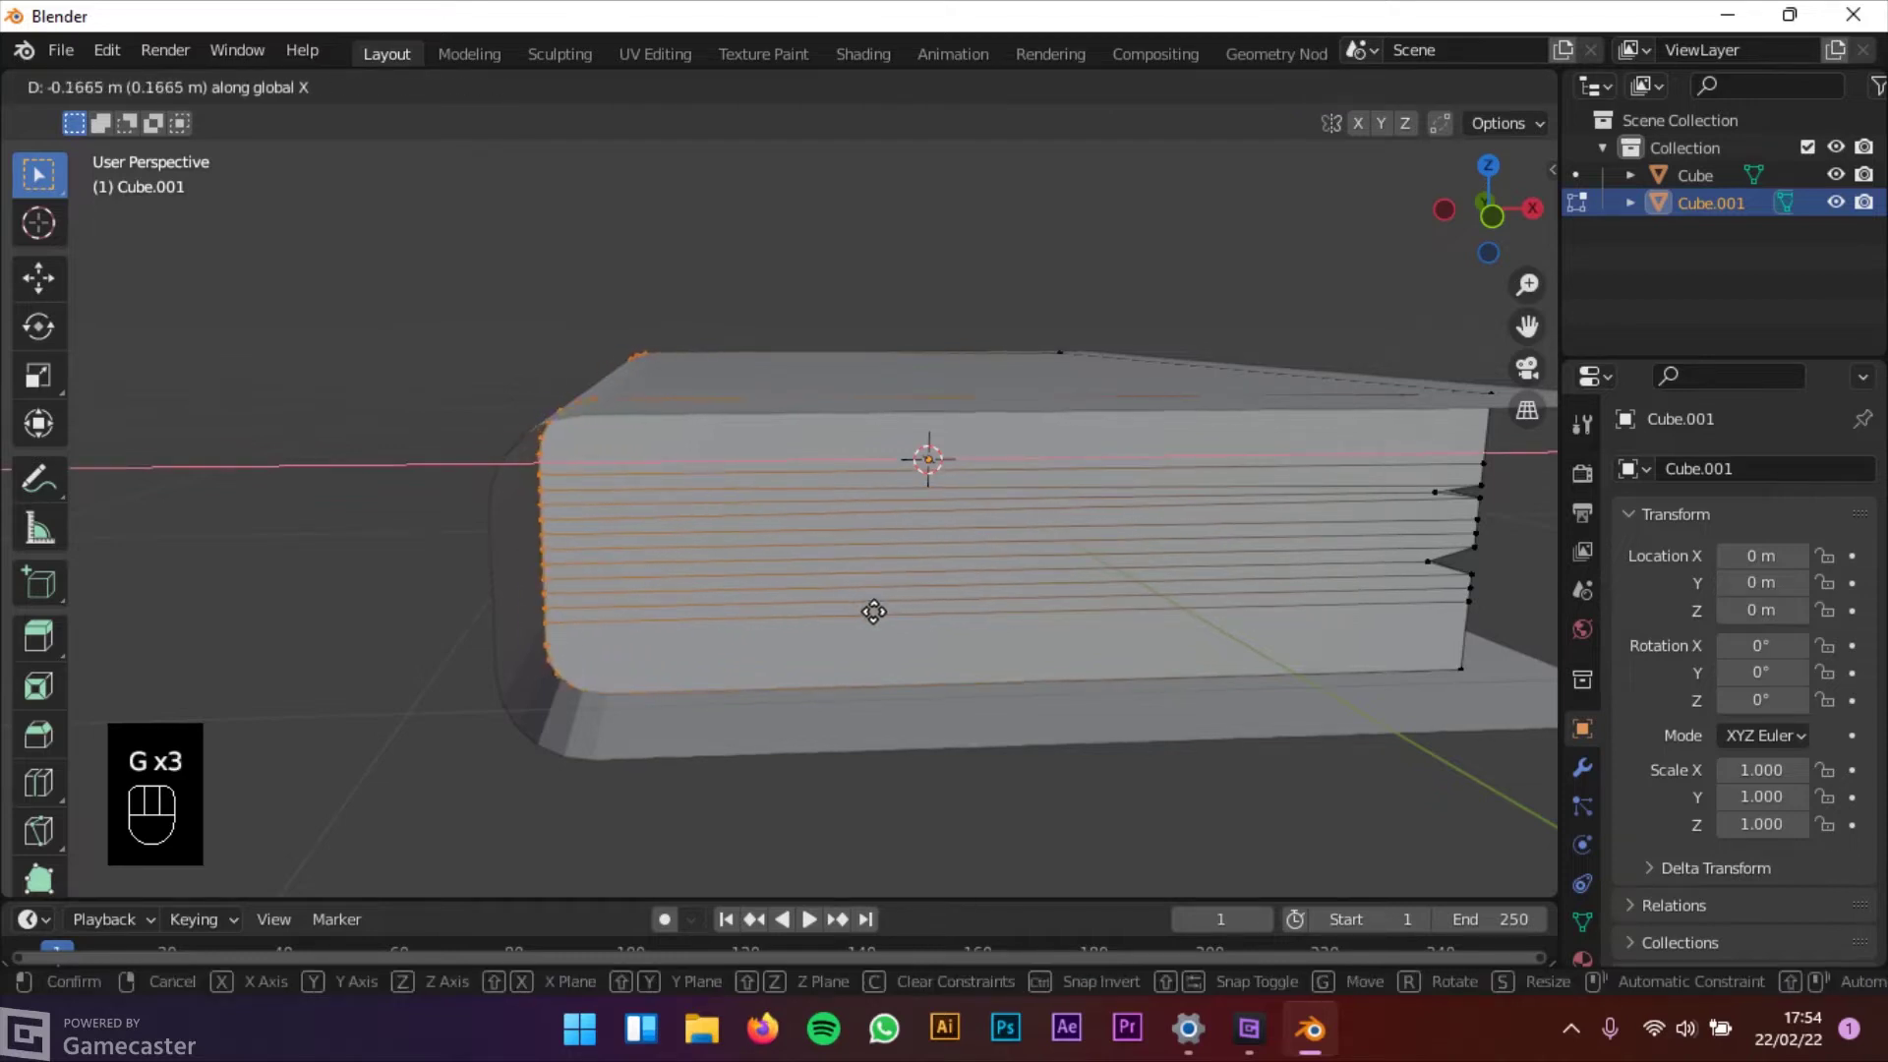
click(874, 612)
scroll(874, 611, down, 3)
middle_drag(875, 612, 737, 635)
key(Tab)
Add a Solidify modifier to the book cover and set its offset to 0
click(1331, 596)
click(1109, 421)
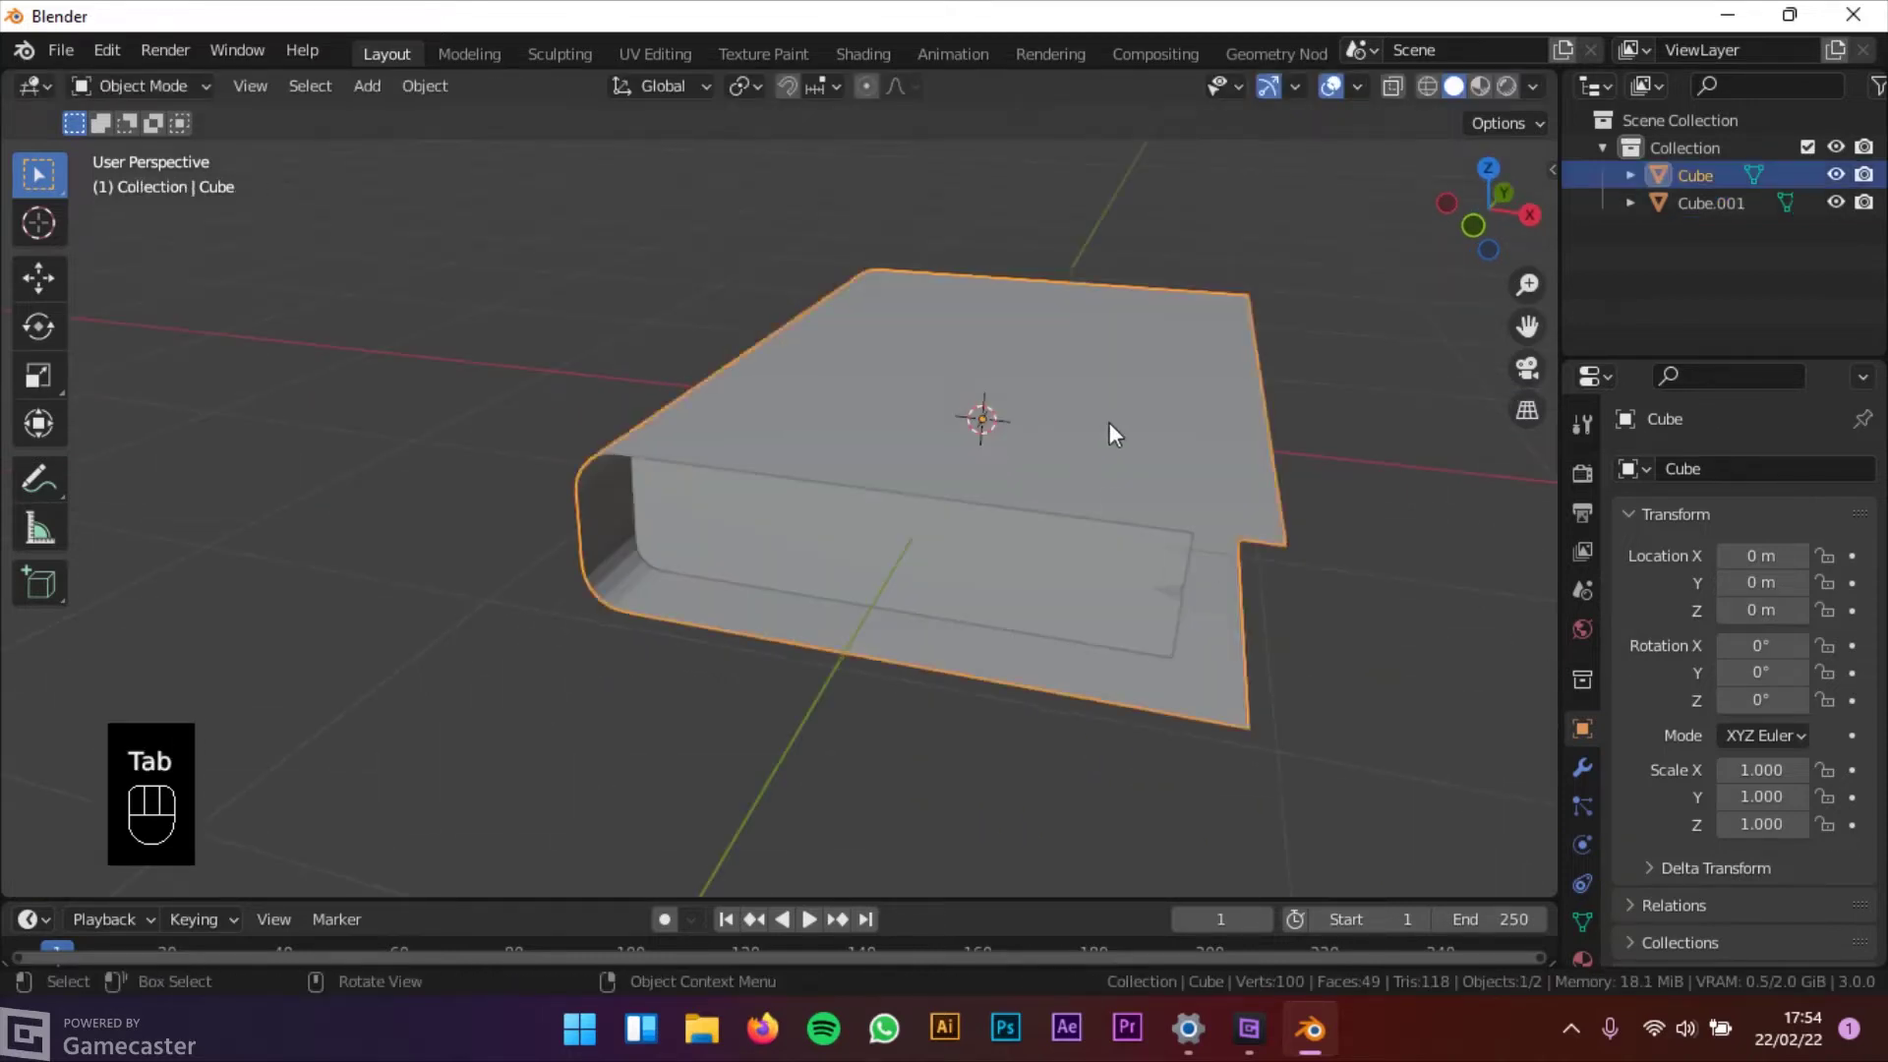
shift+middle_drag(1109, 422, 1019, 414)
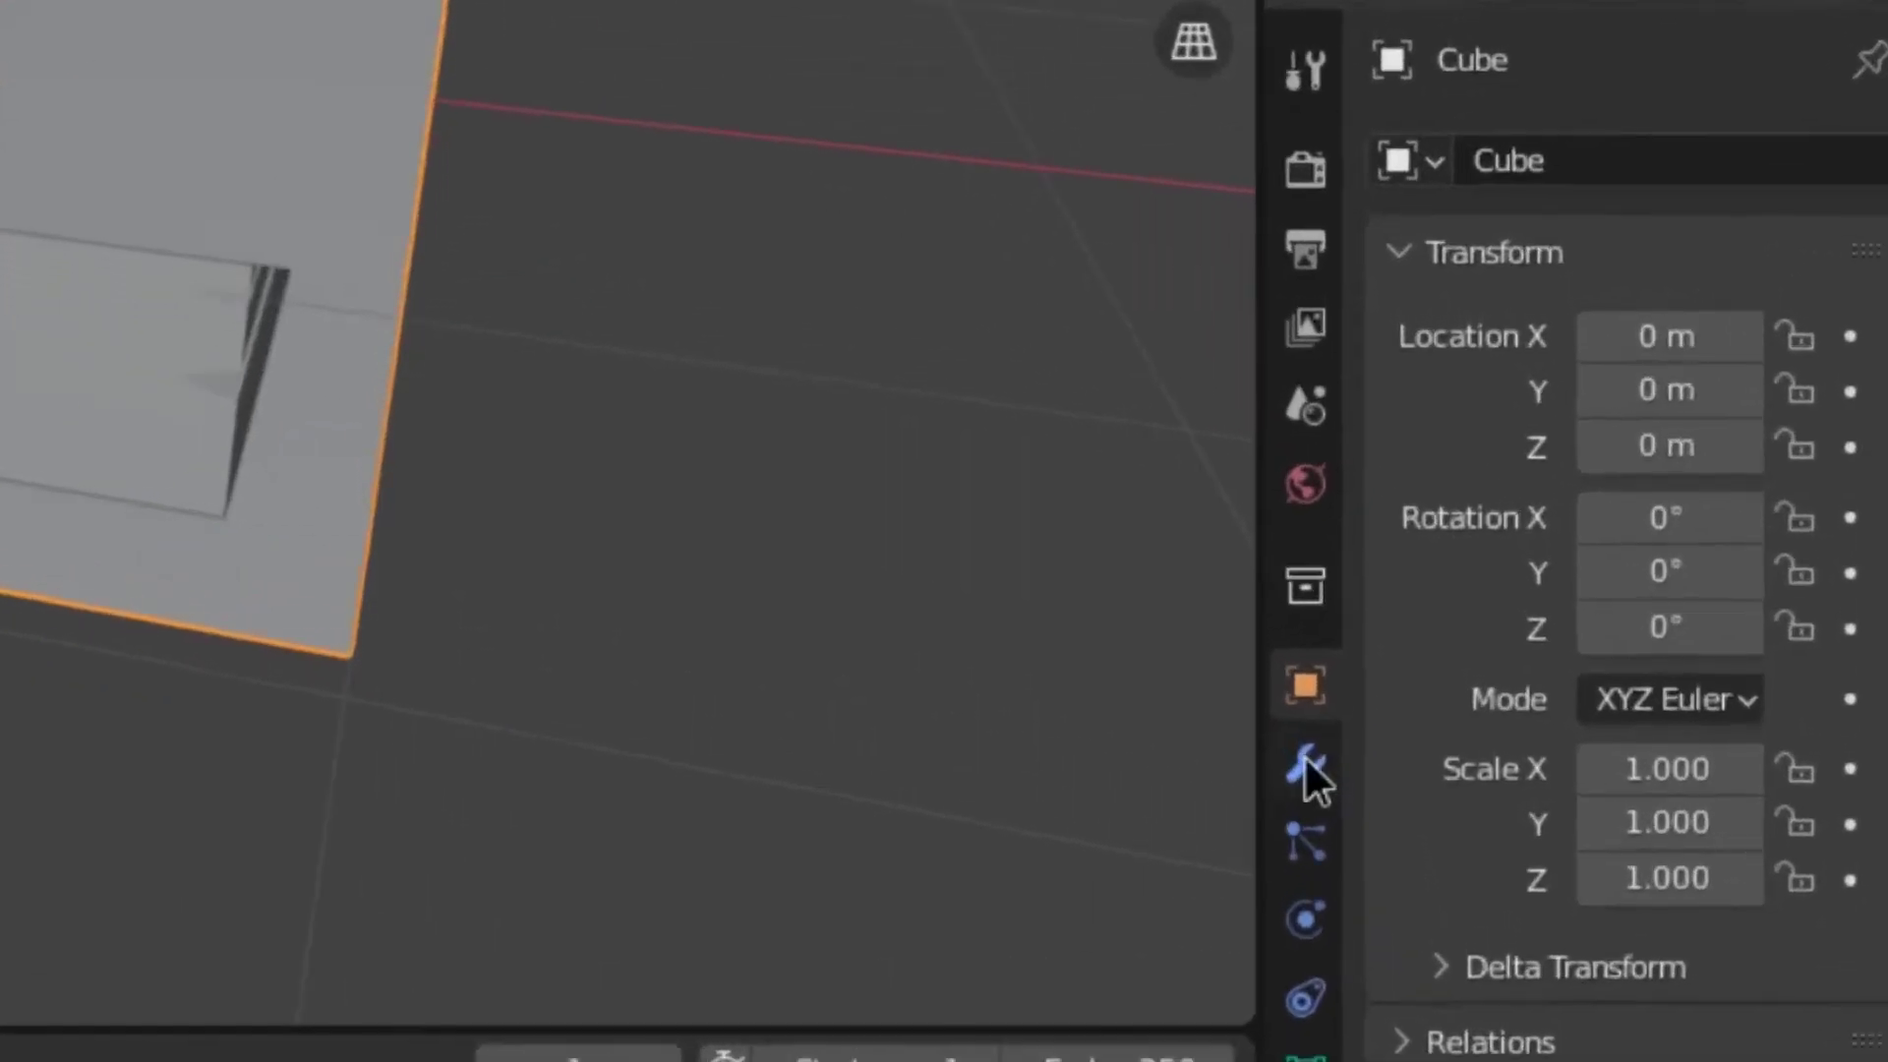
click(1581, 768)
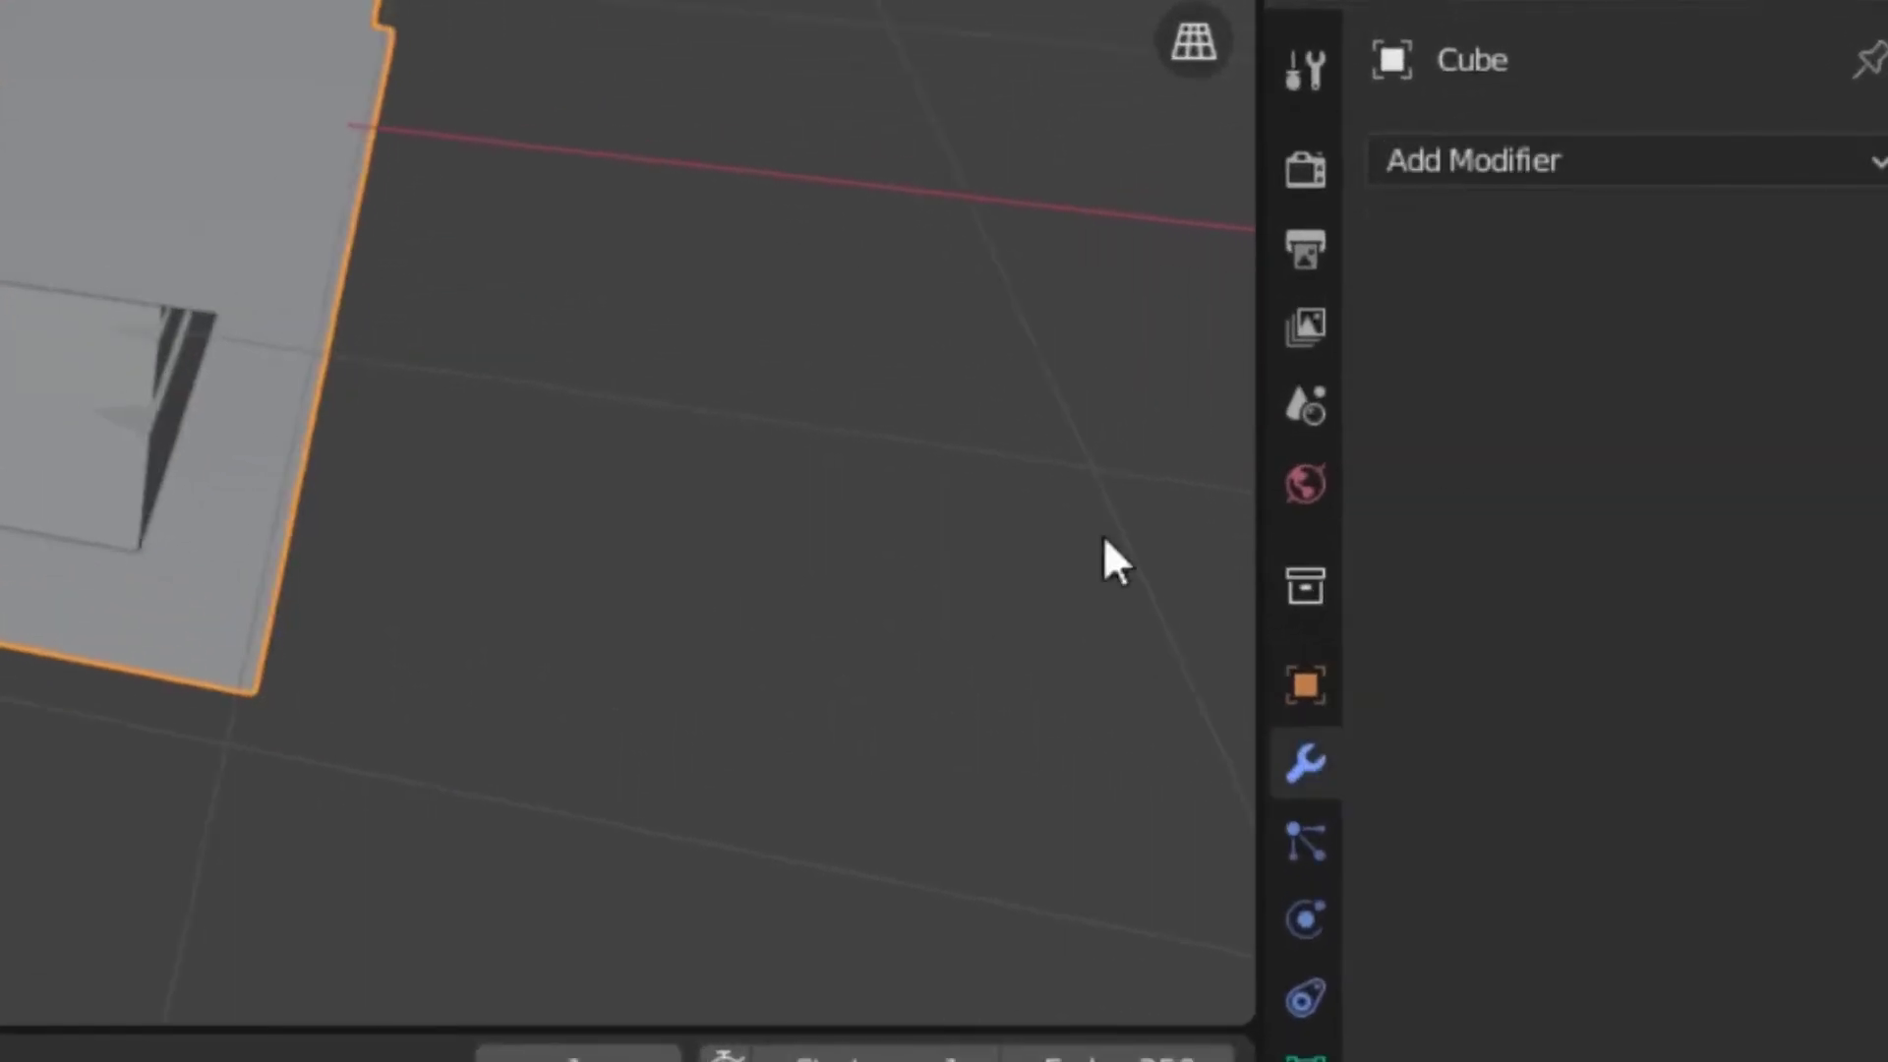
click(1719, 469)
click(885, 1036)
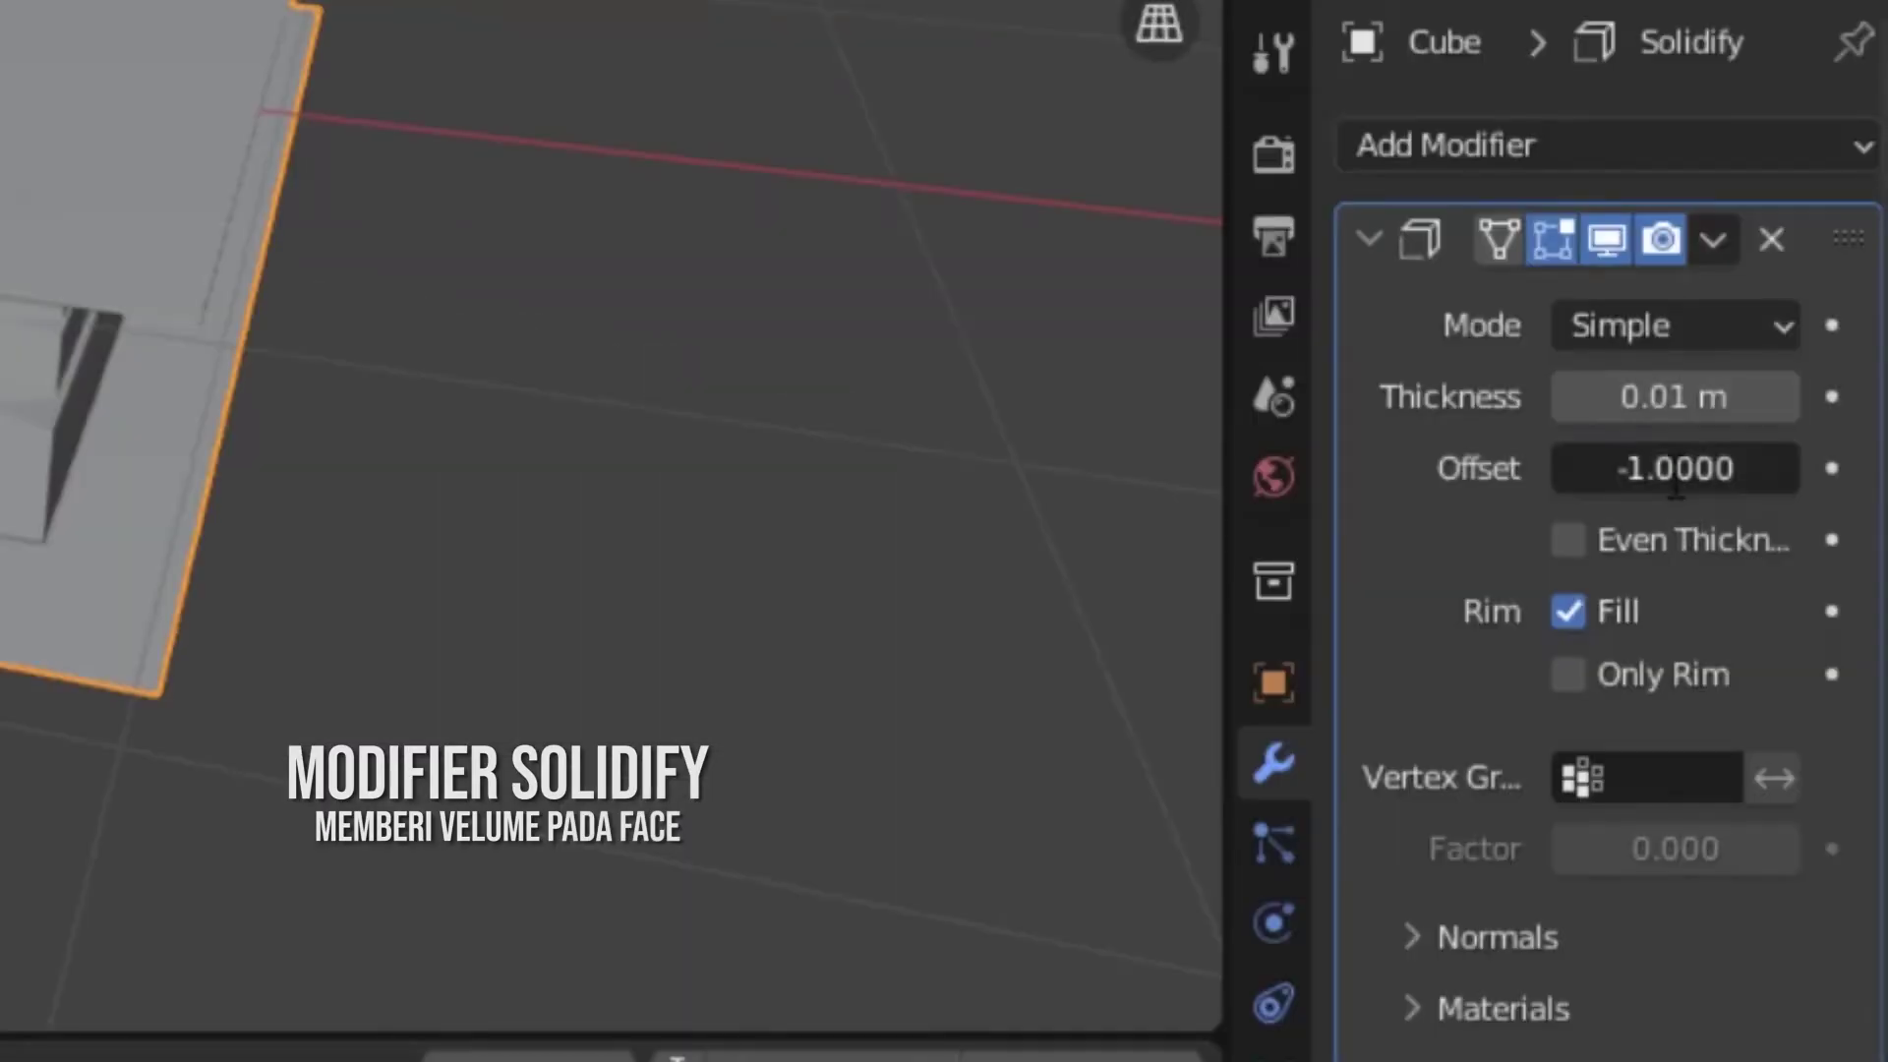
click(1676, 488)
text(0)
key(Return)
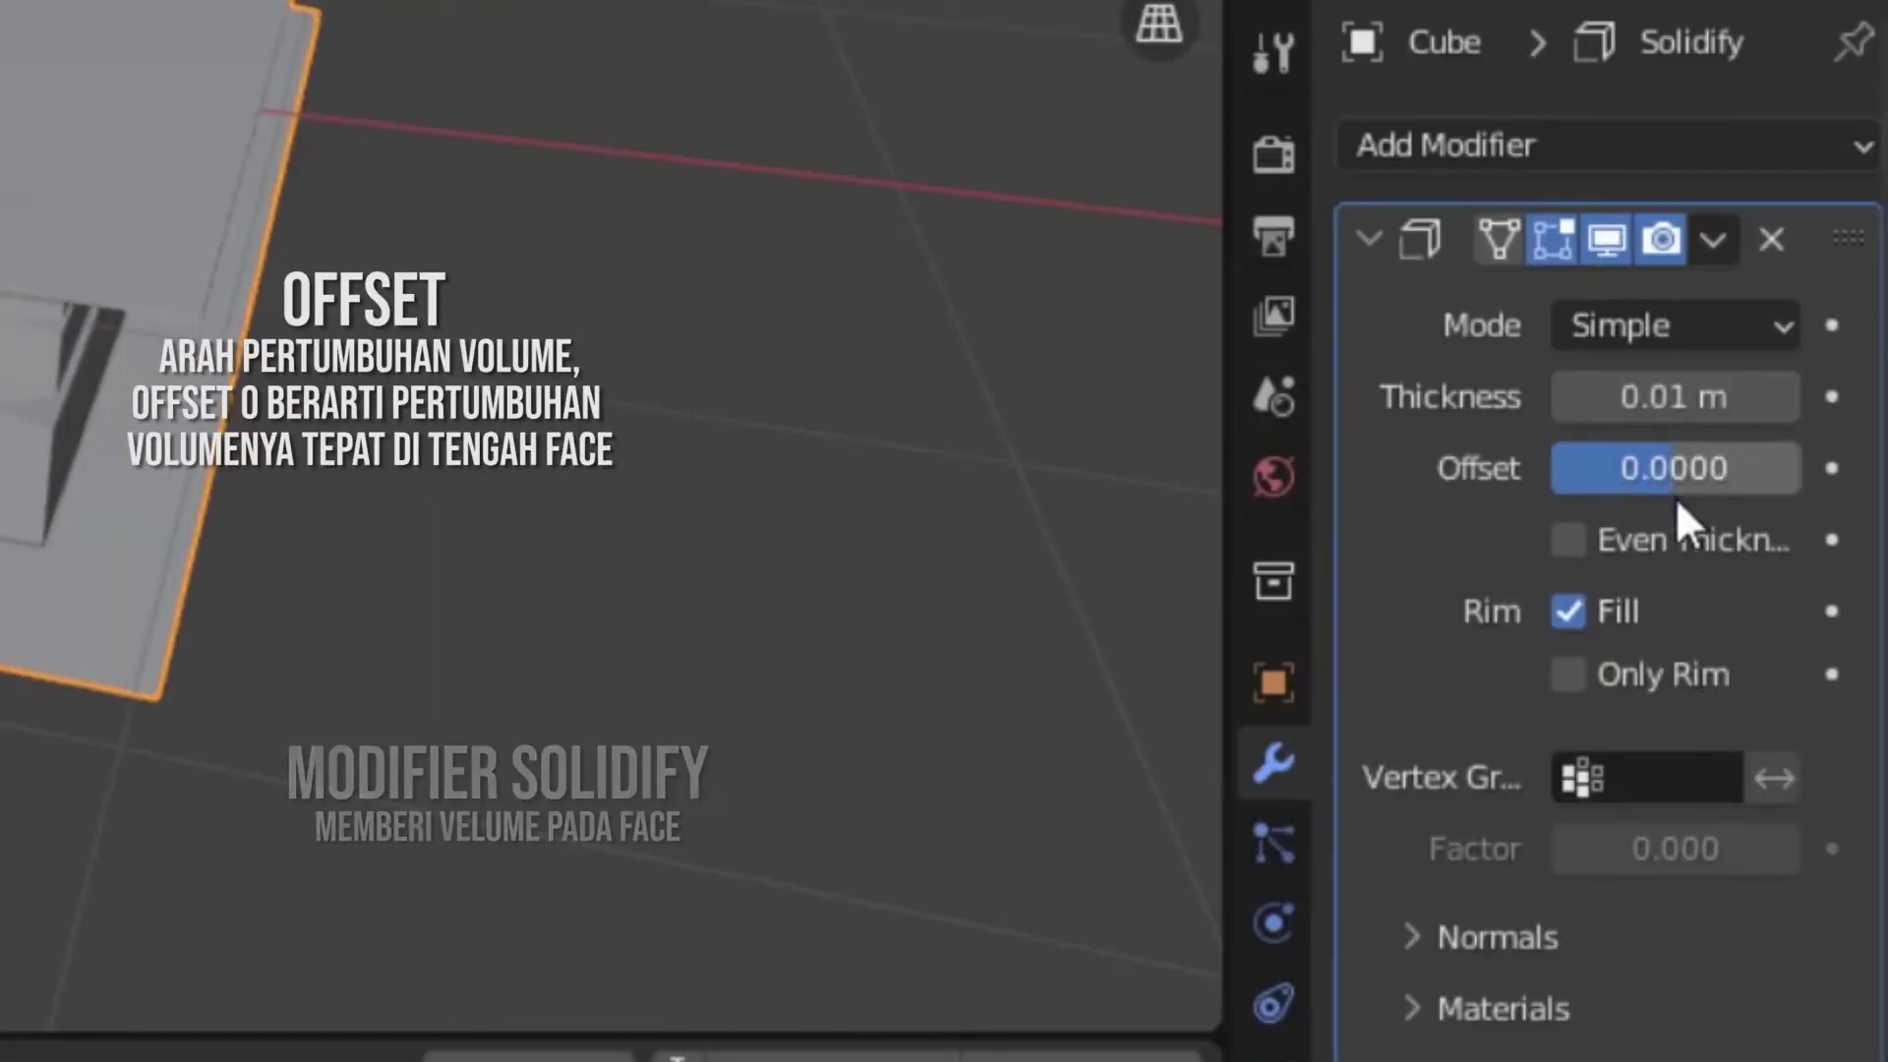
Set the cover's Solidify thickness to 0.06 m and apply the modifier
click(1781, 398)
click(1782, 397)
click(1782, 397)
click(1781, 397)
click(1781, 397)
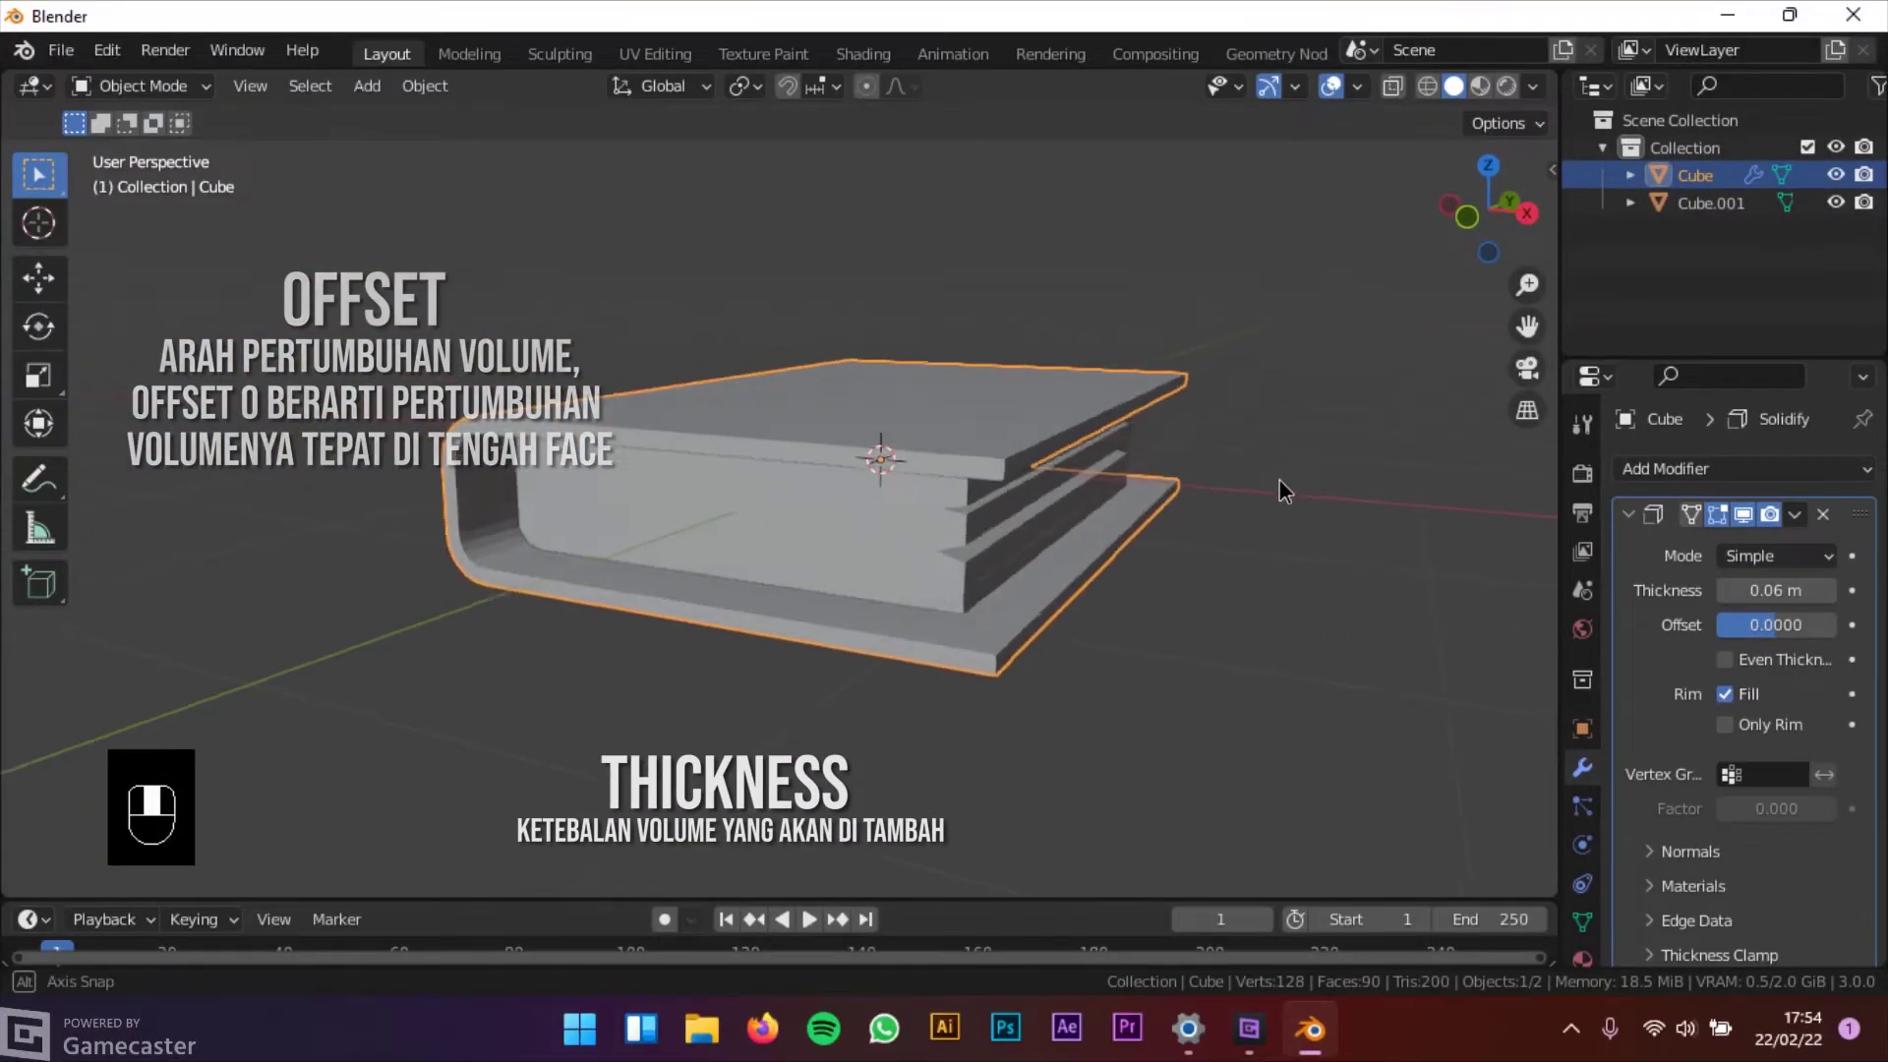
middle_drag(1278, 480, 1367, 536)
middle_drag(1367, 536, 1275, 549)
click(1795, 514)
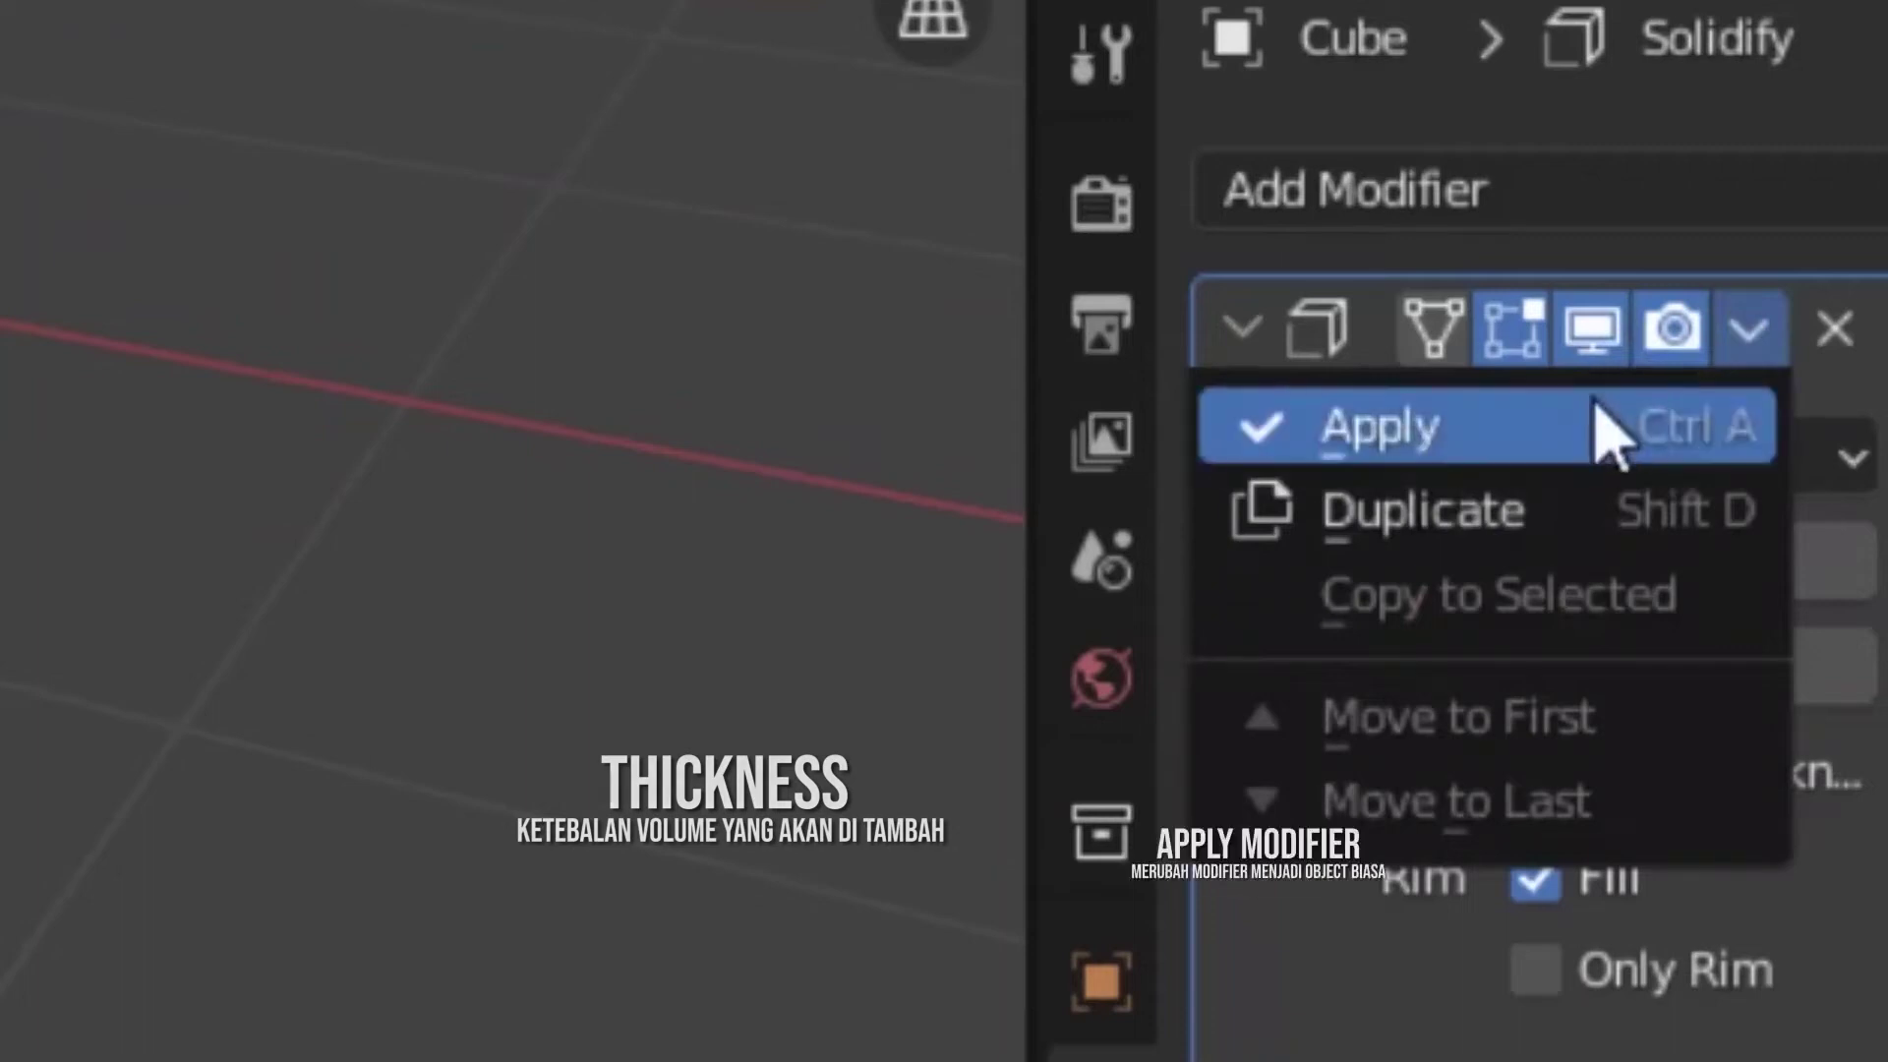
click(1760, 564)
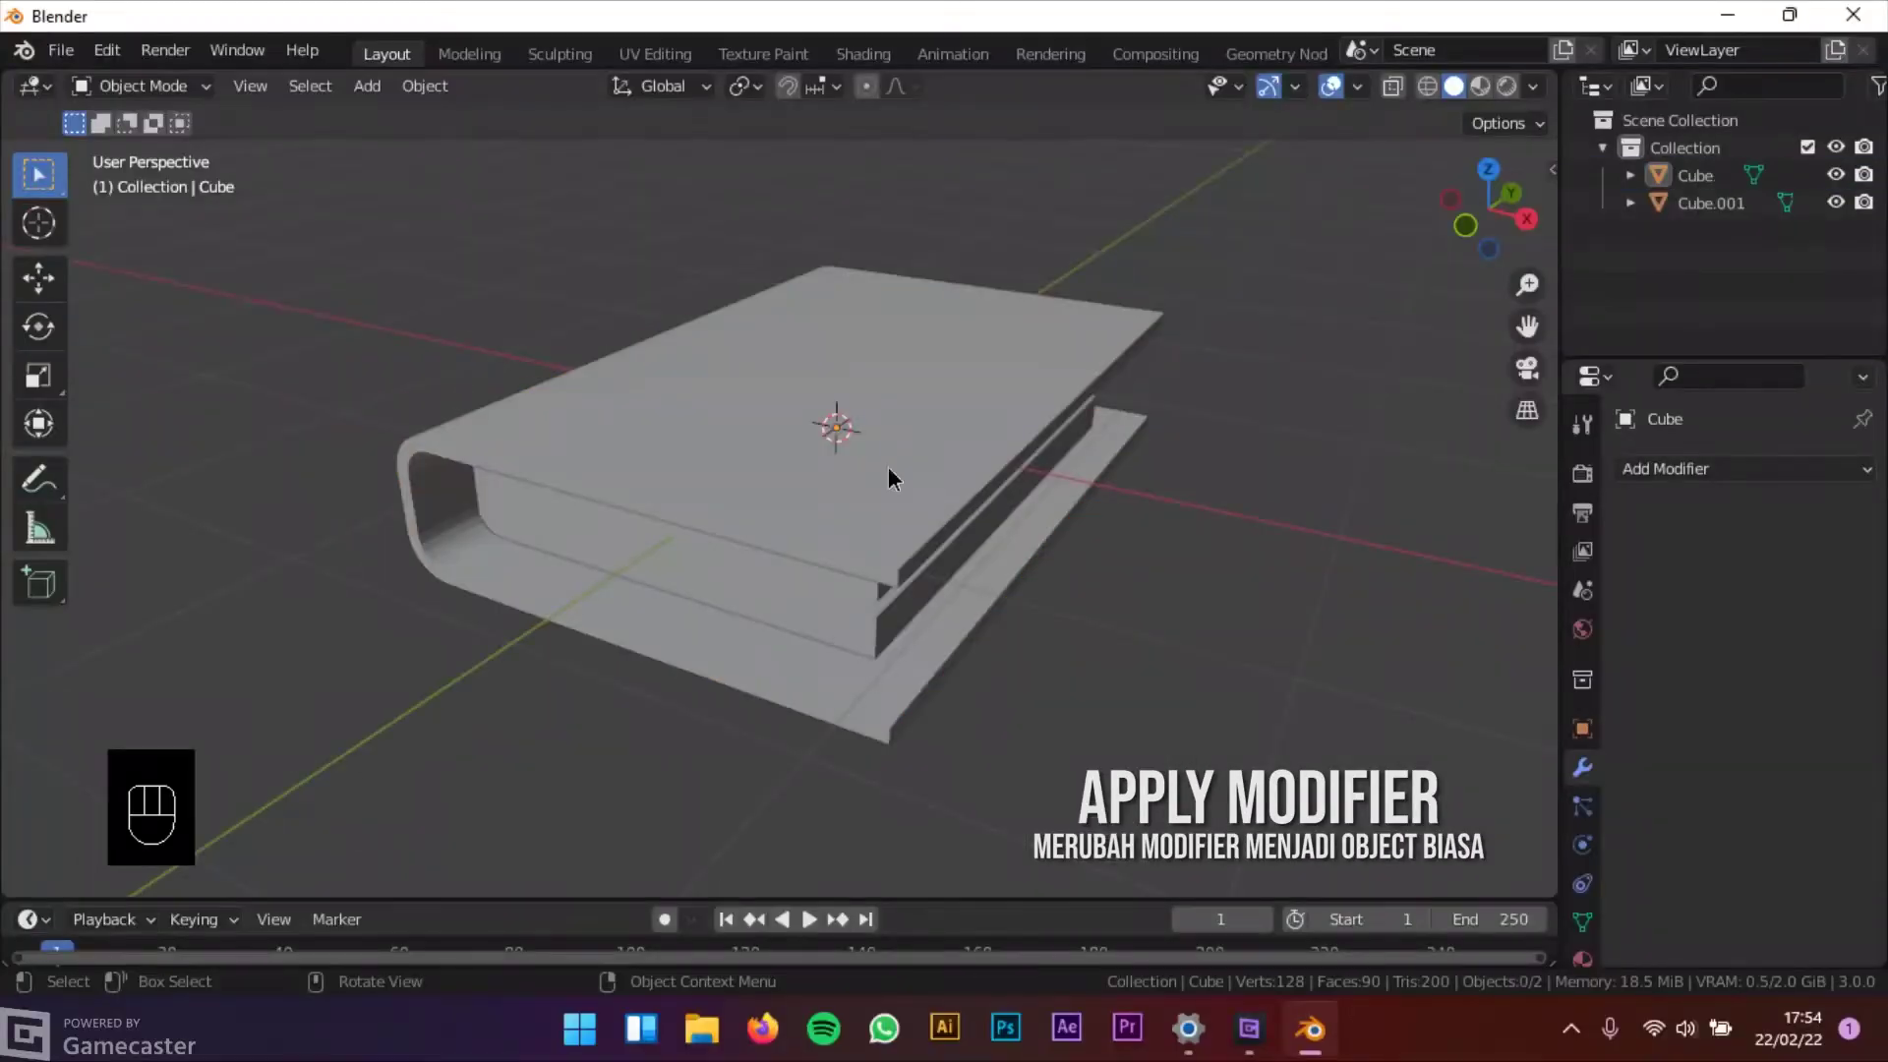
Place the 3D cursor beside the book and select all sharp edges of the cover in Edit Mode
shift+middle_drag(888, 468, 982, 501)
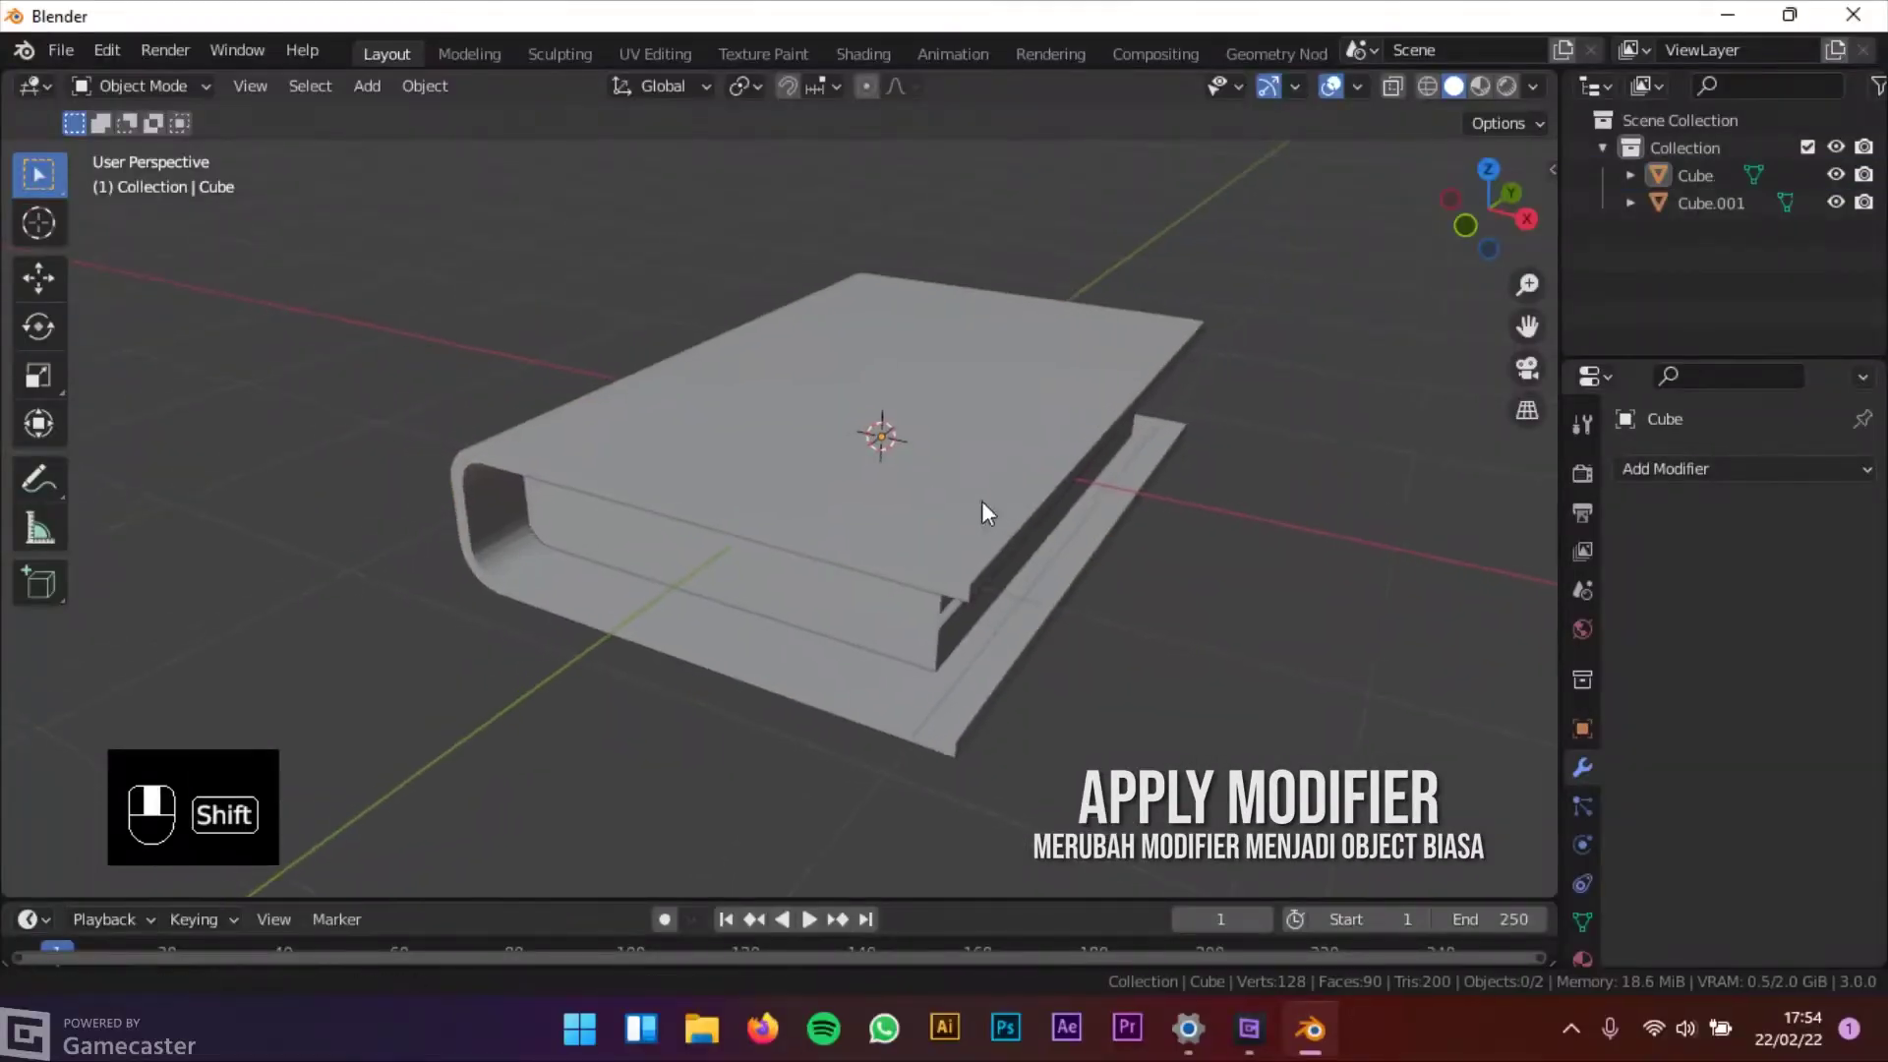
click(927, 460)
shift+right_click(1192, 639)
click(167, 89)
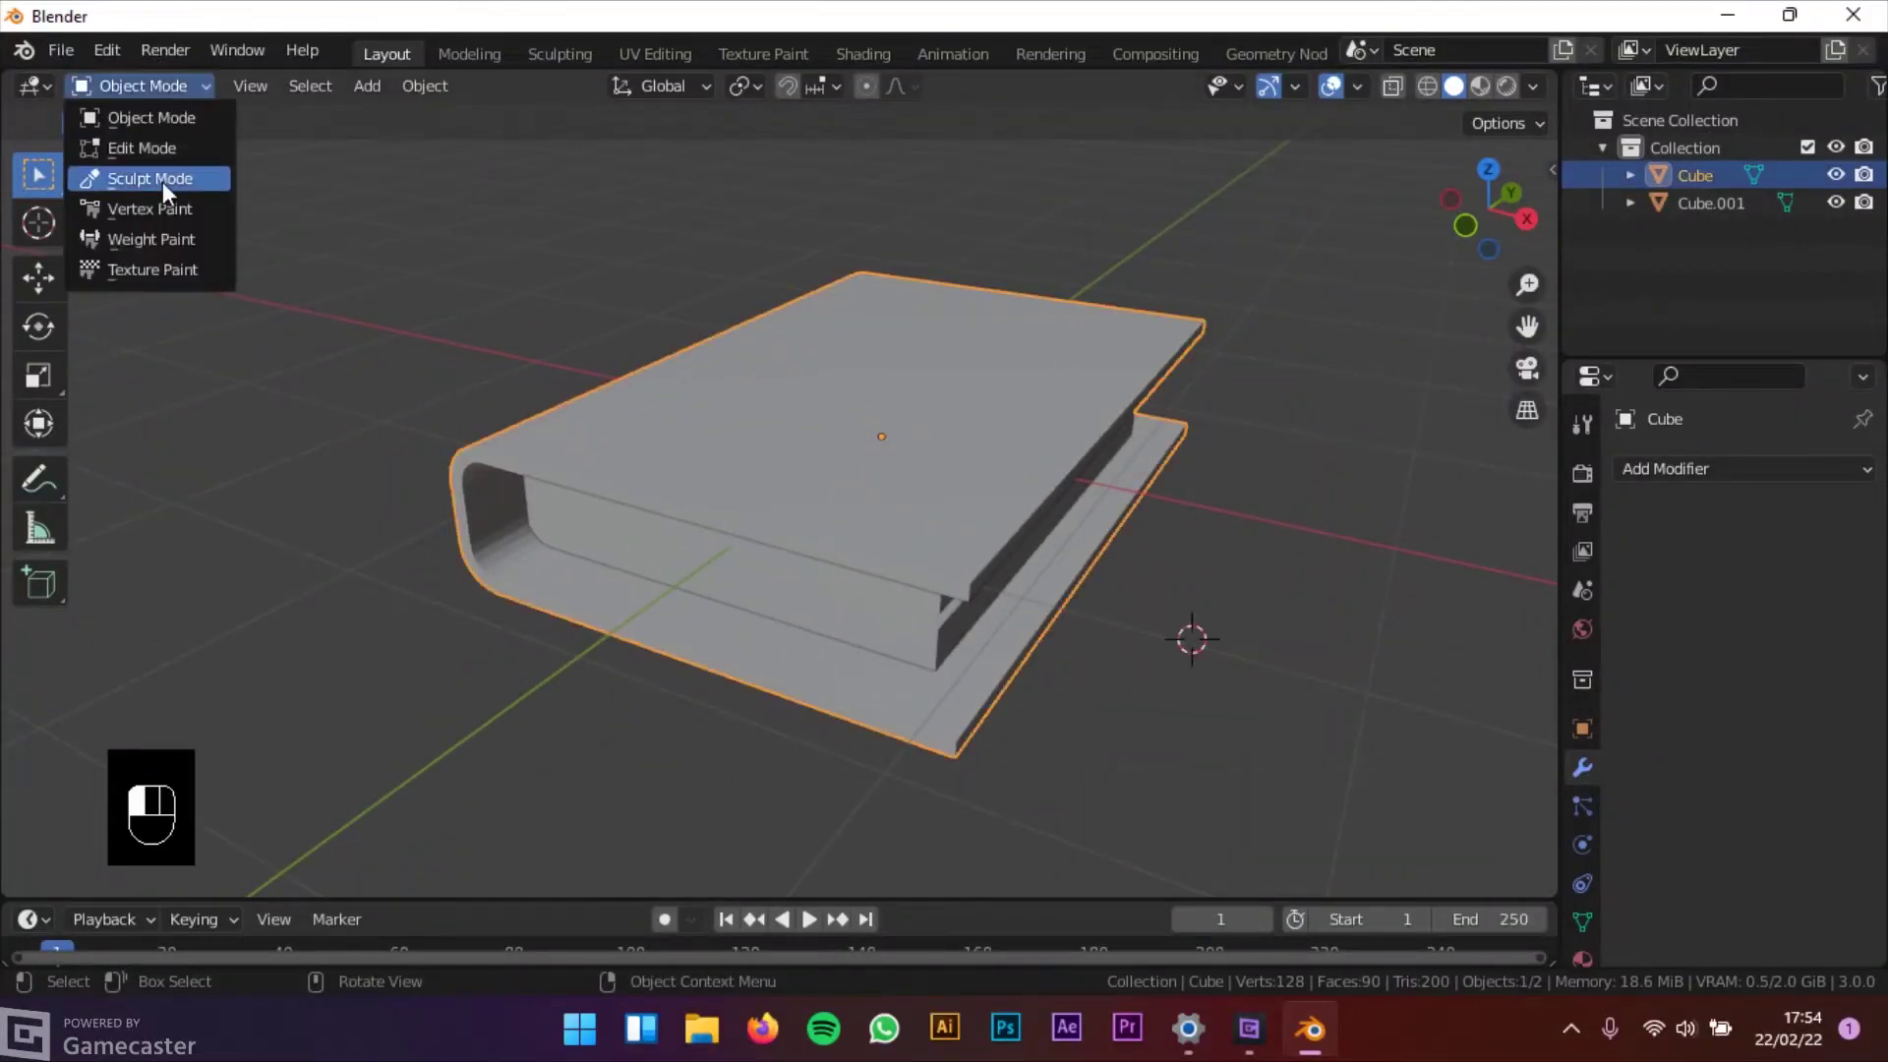
click(141, 147)
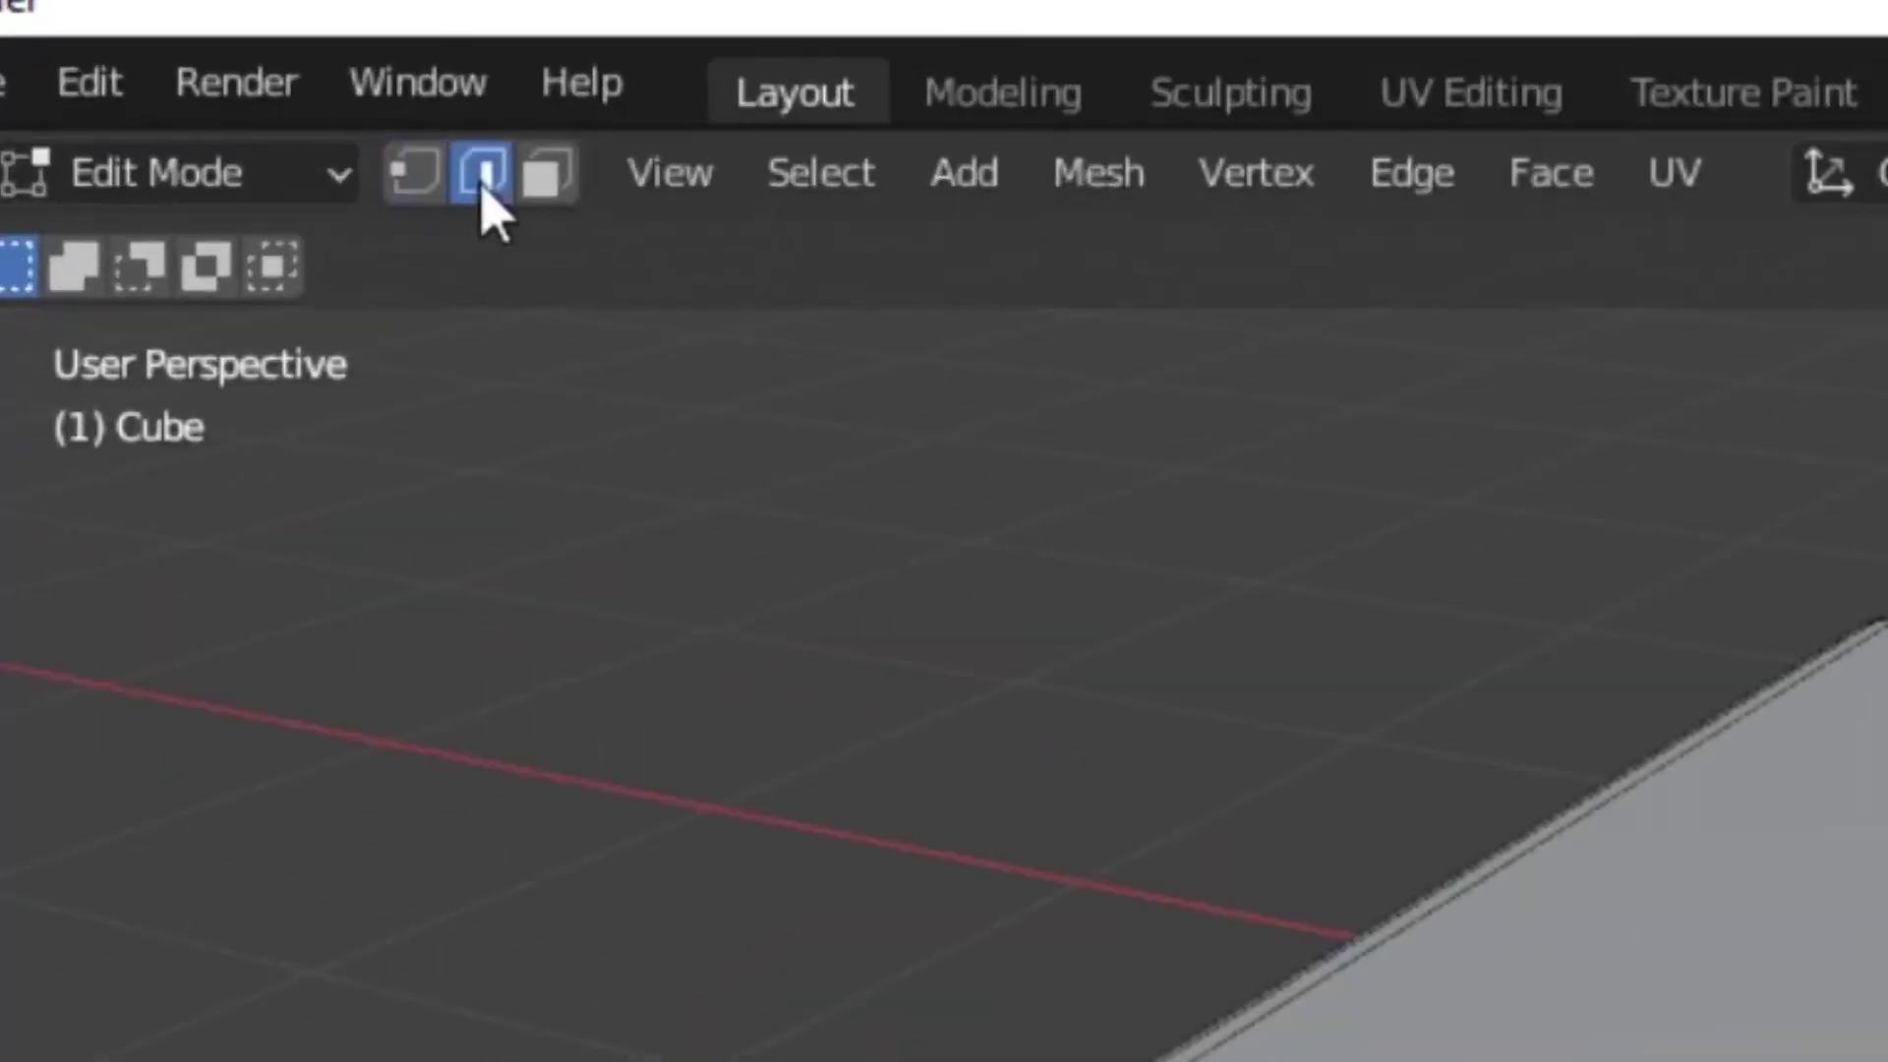
click(821, 173)
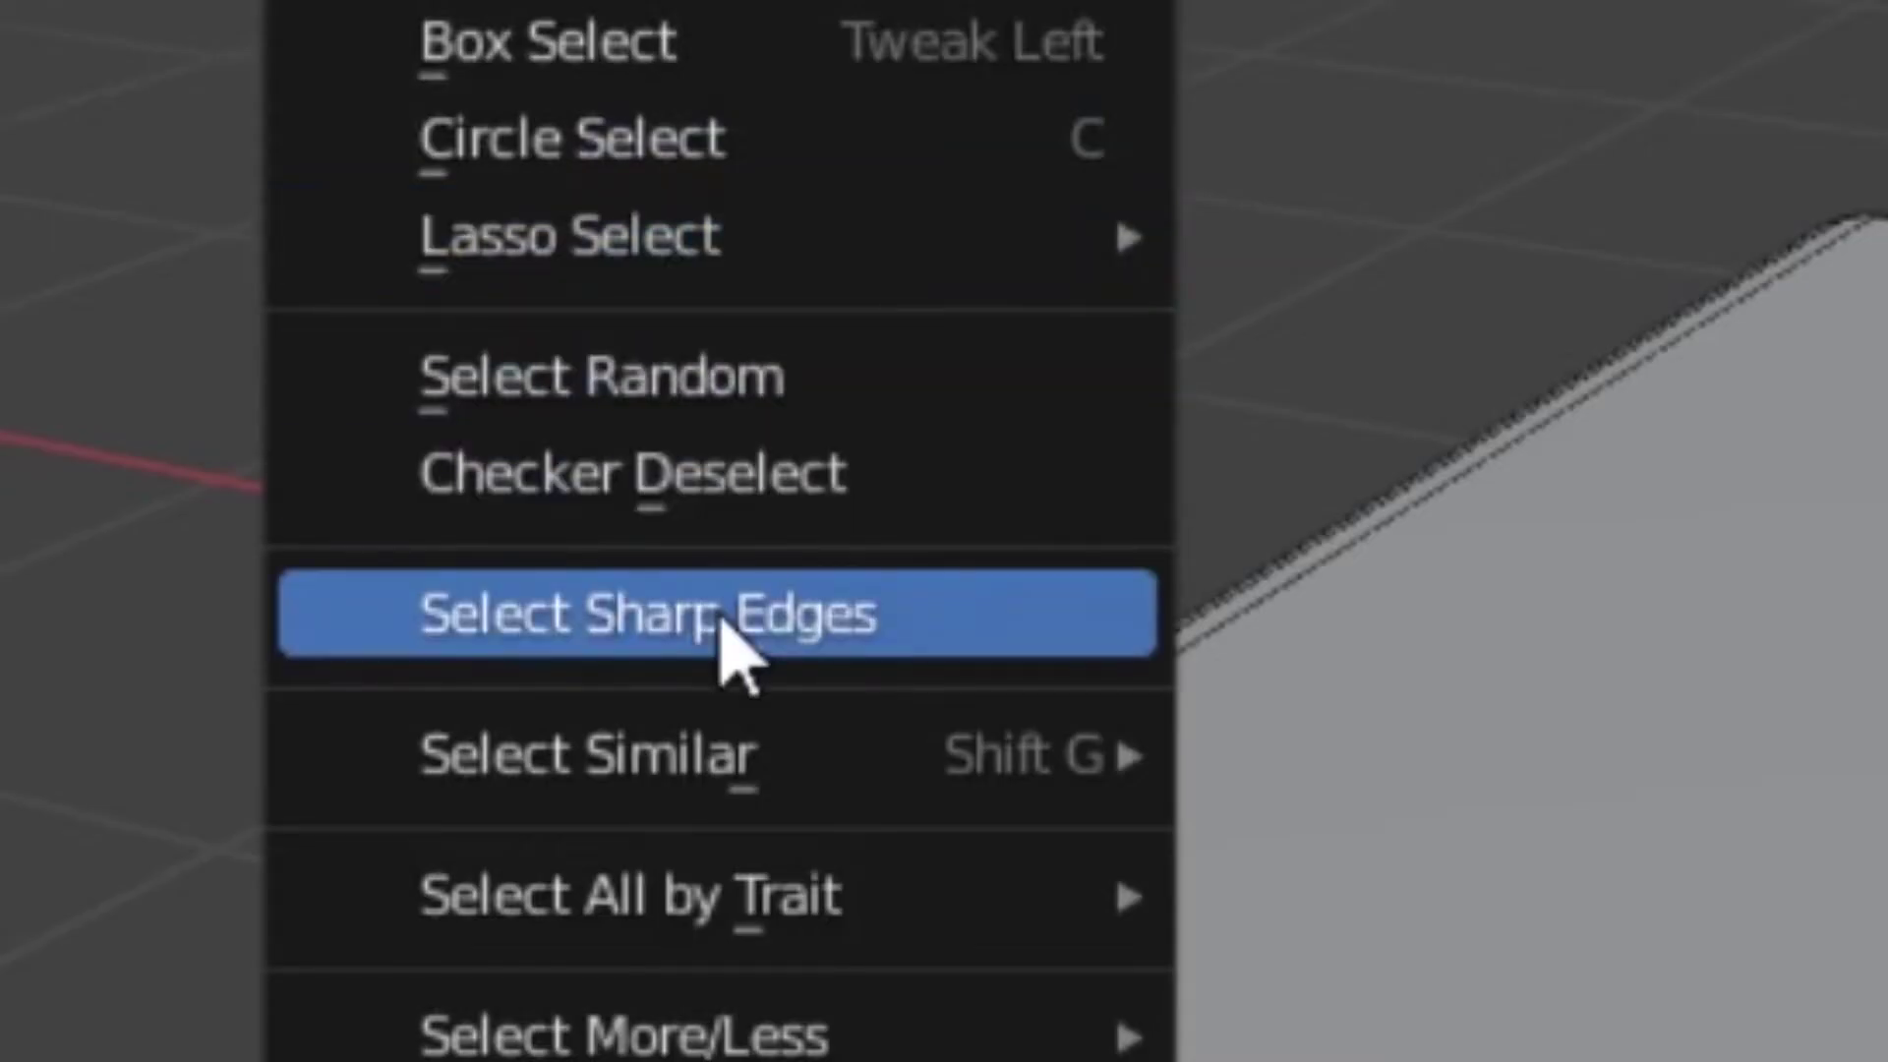
click(1075, 918)
middle_drag(763, 426, 608, 529)
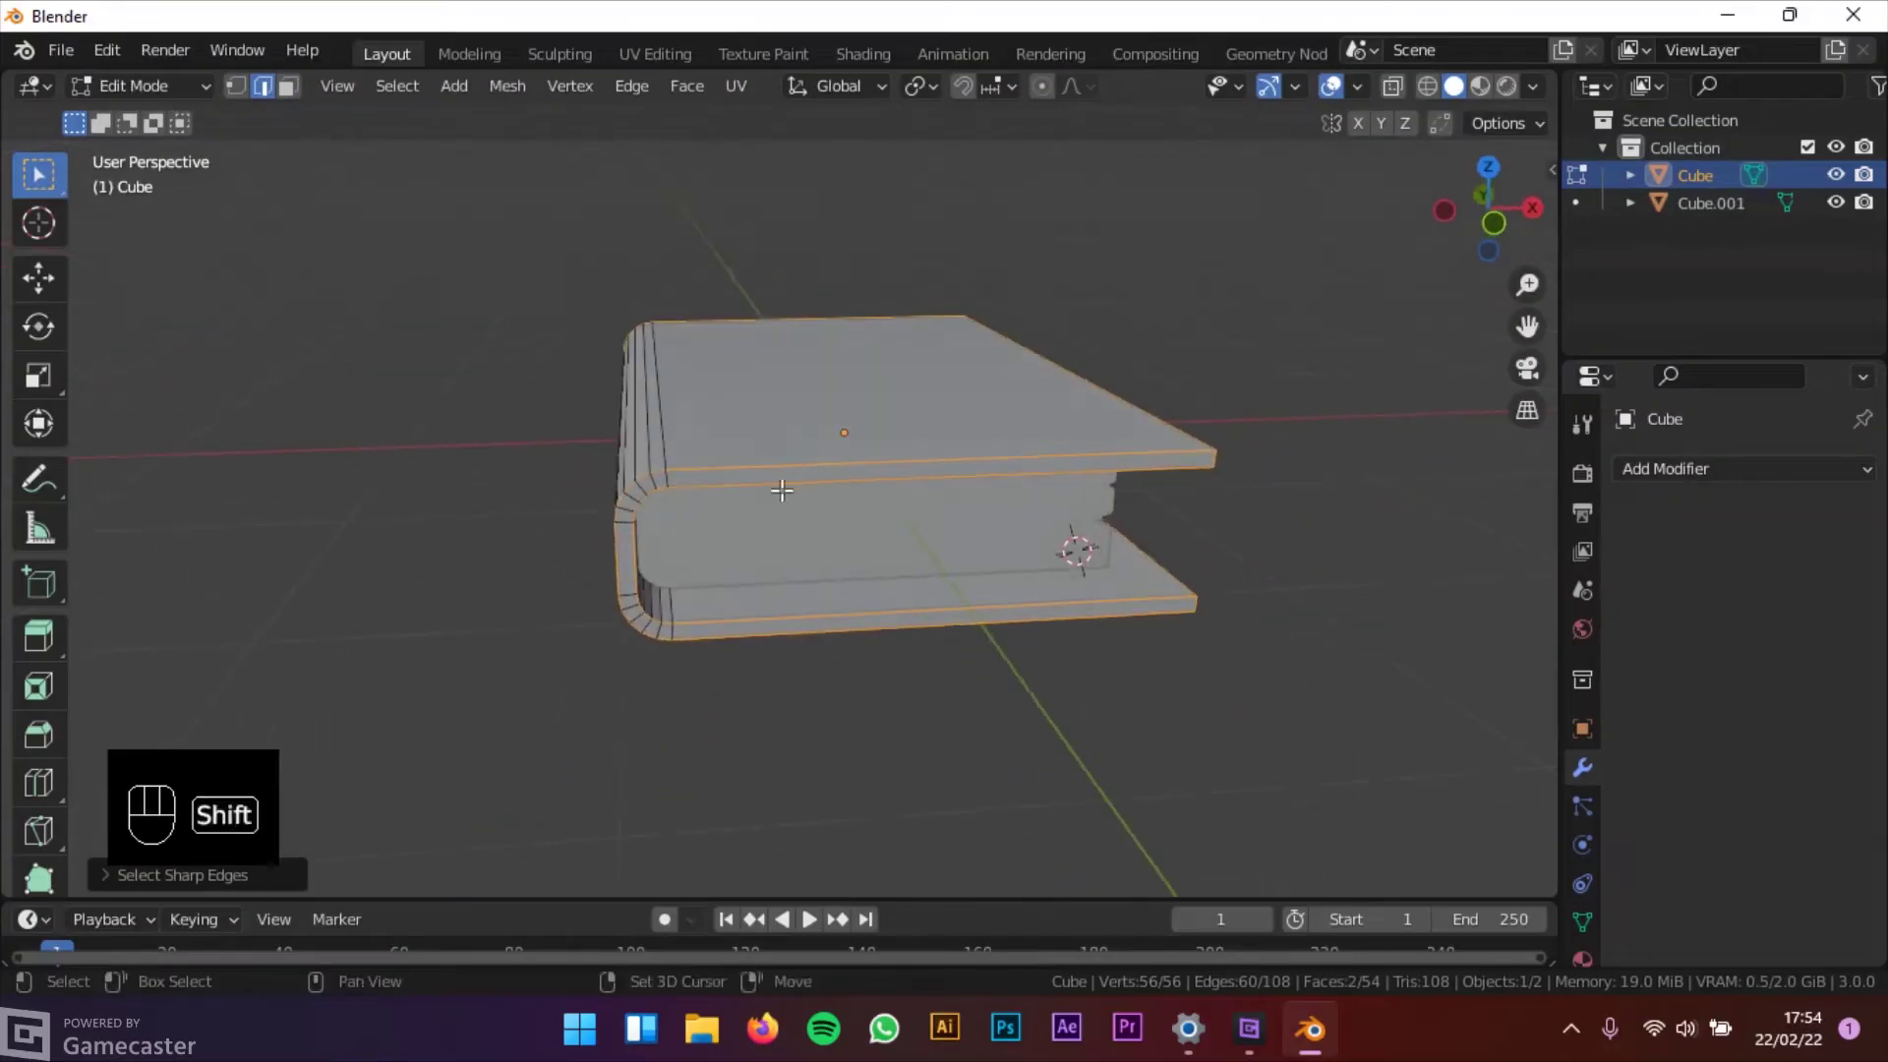
middle_drag(854, 457, 897, 512)
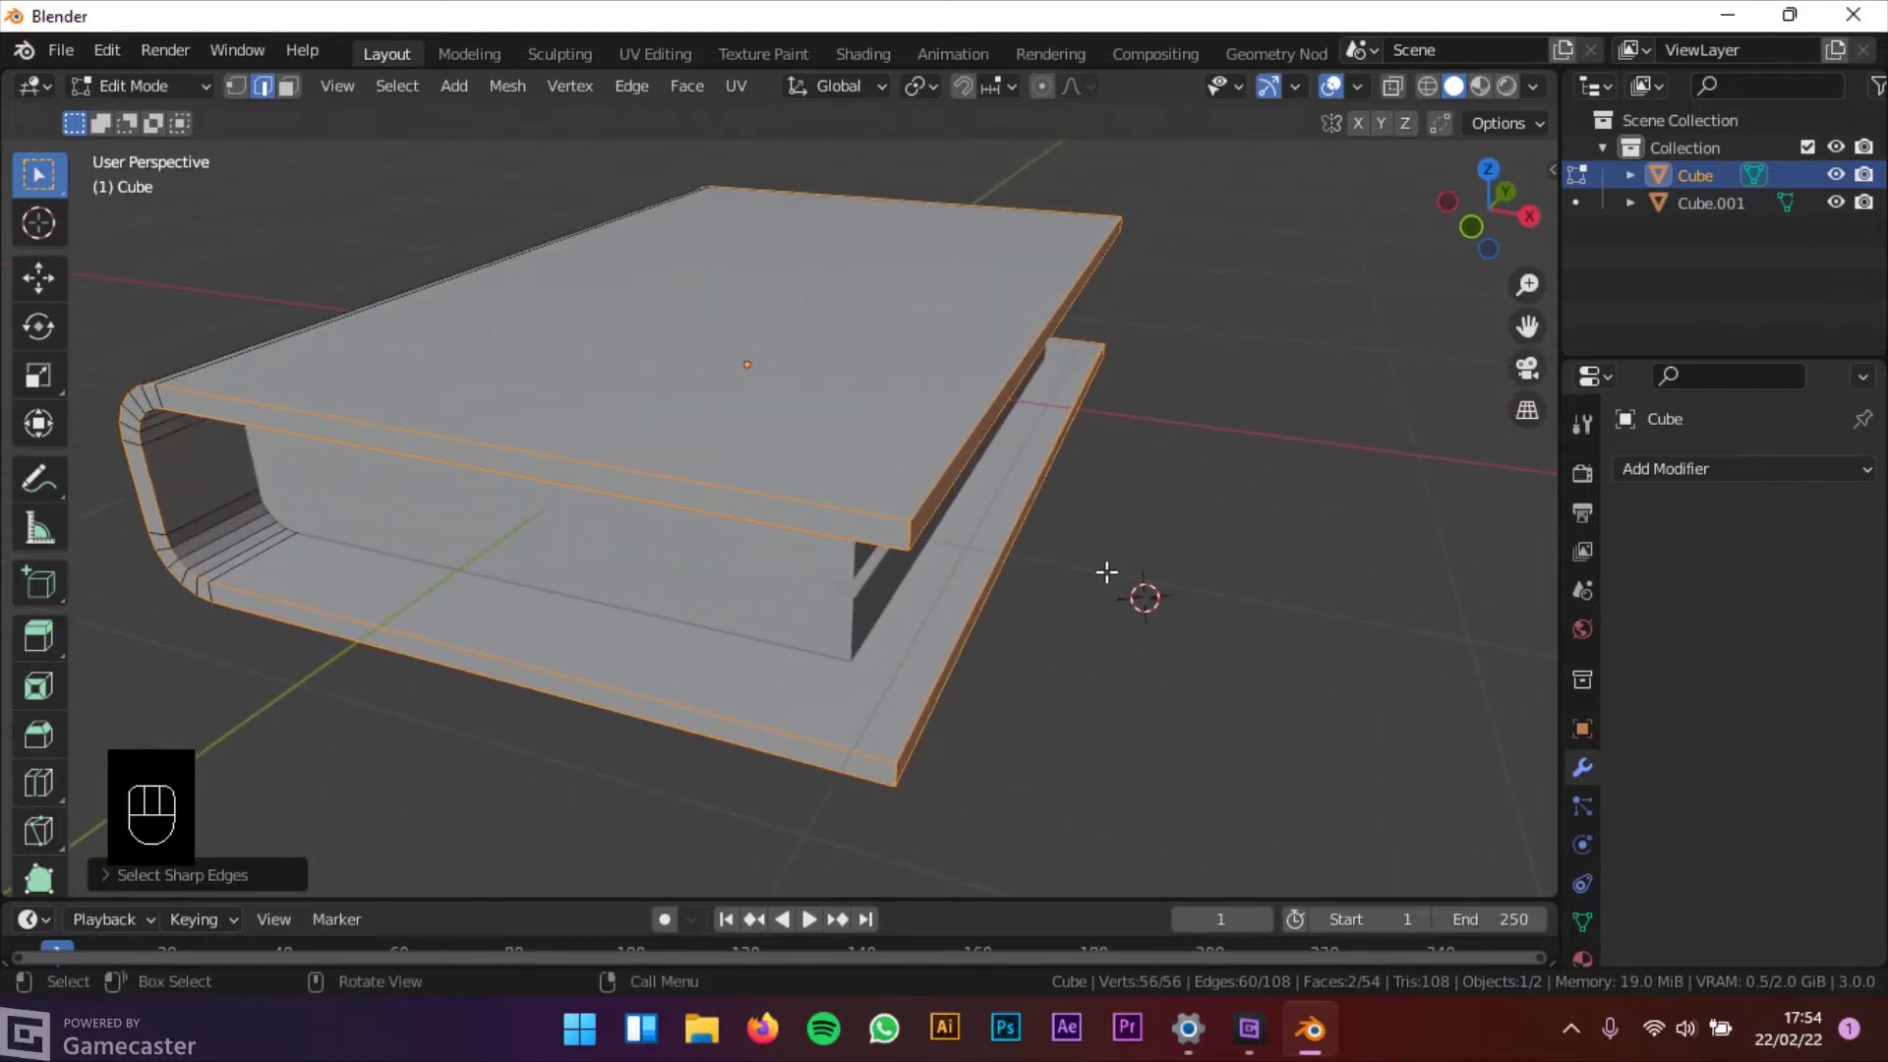
Bevel the cover's selected sharp edges with a width of about 0.013 m and 2 segments
key(ctrl+b)
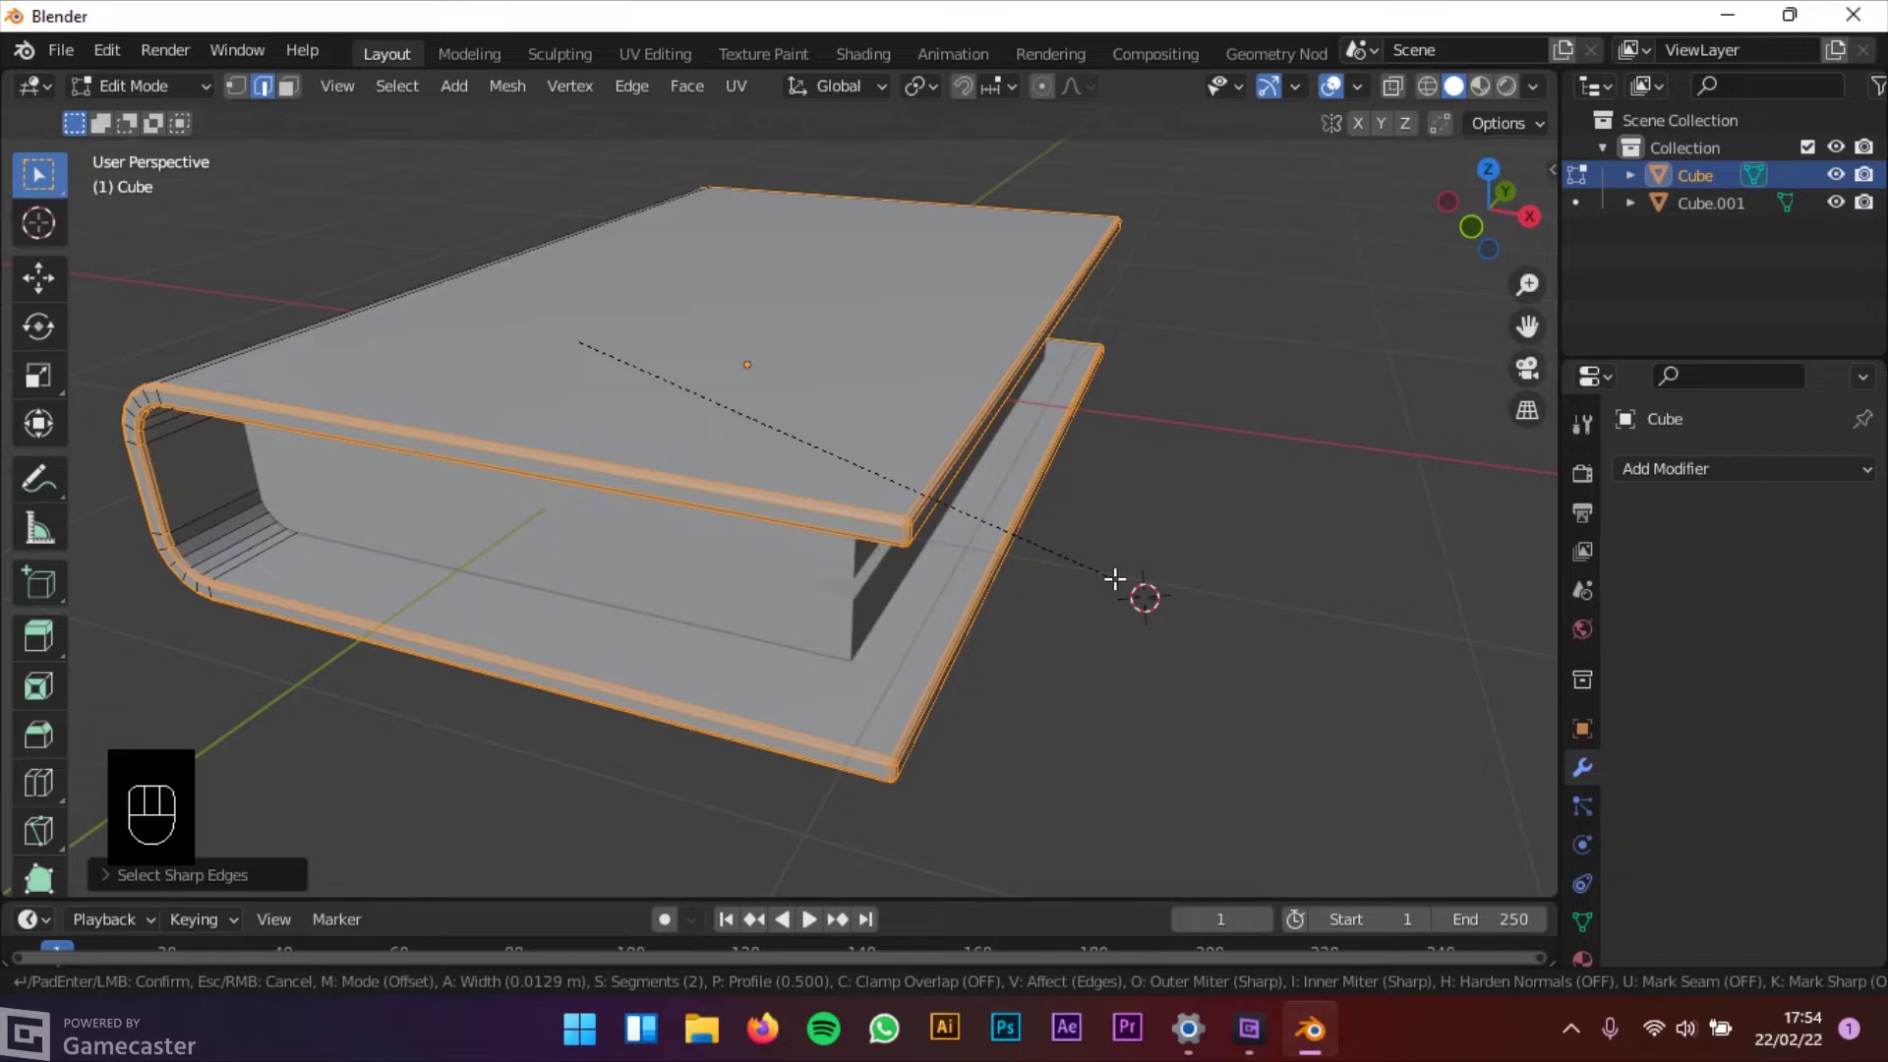
click(1114, 578)
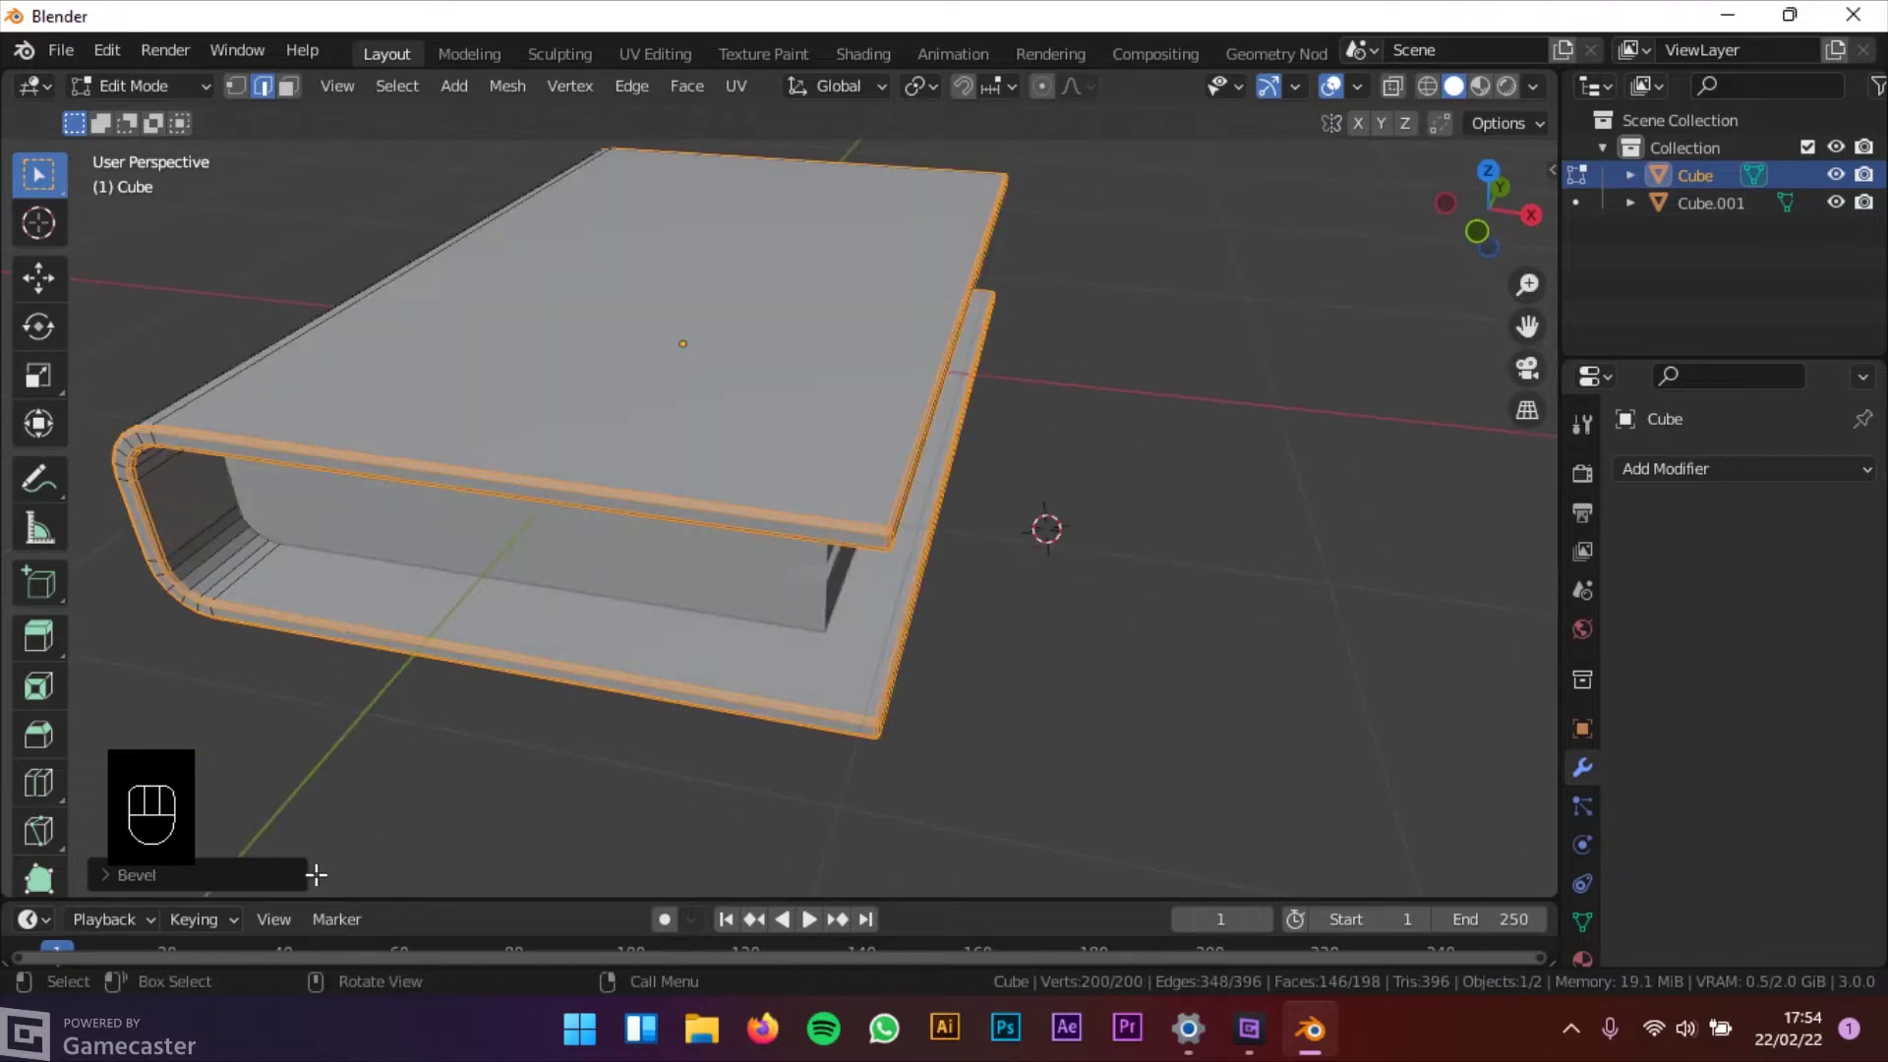
click(210, 871)
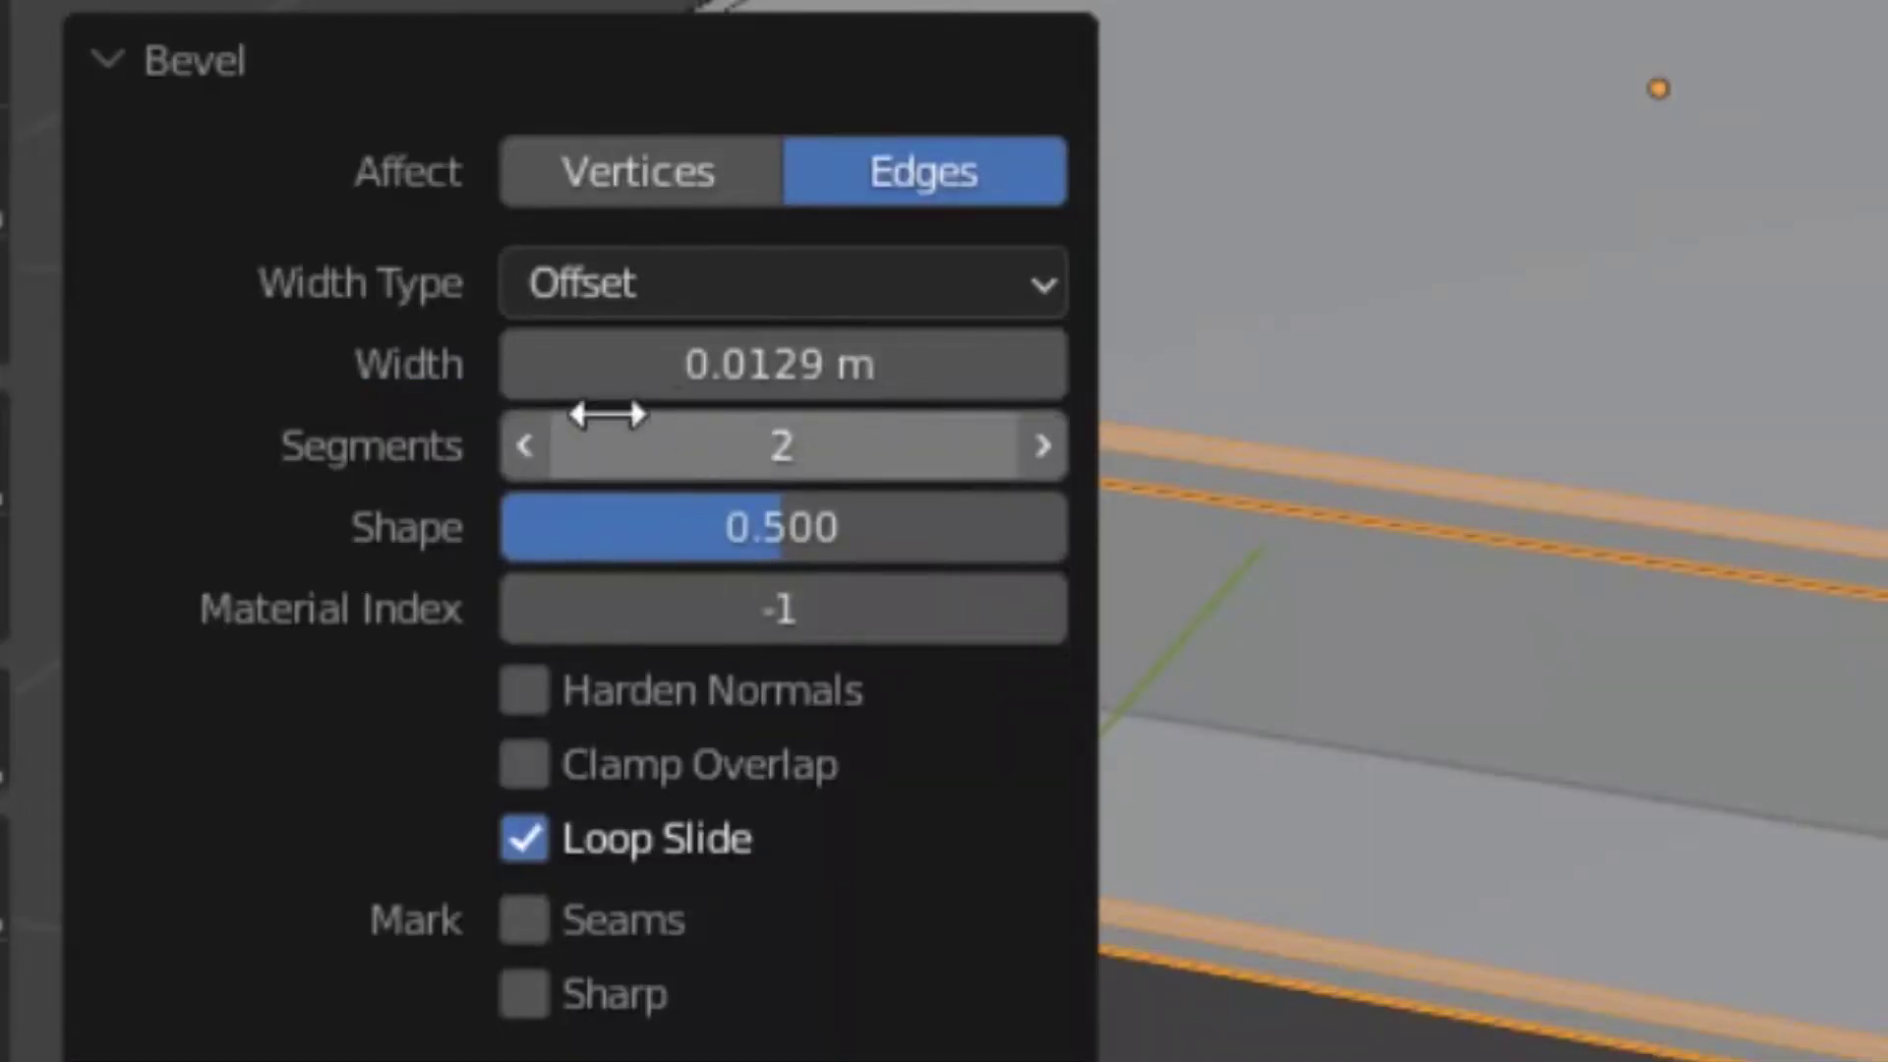
click(245, 74)
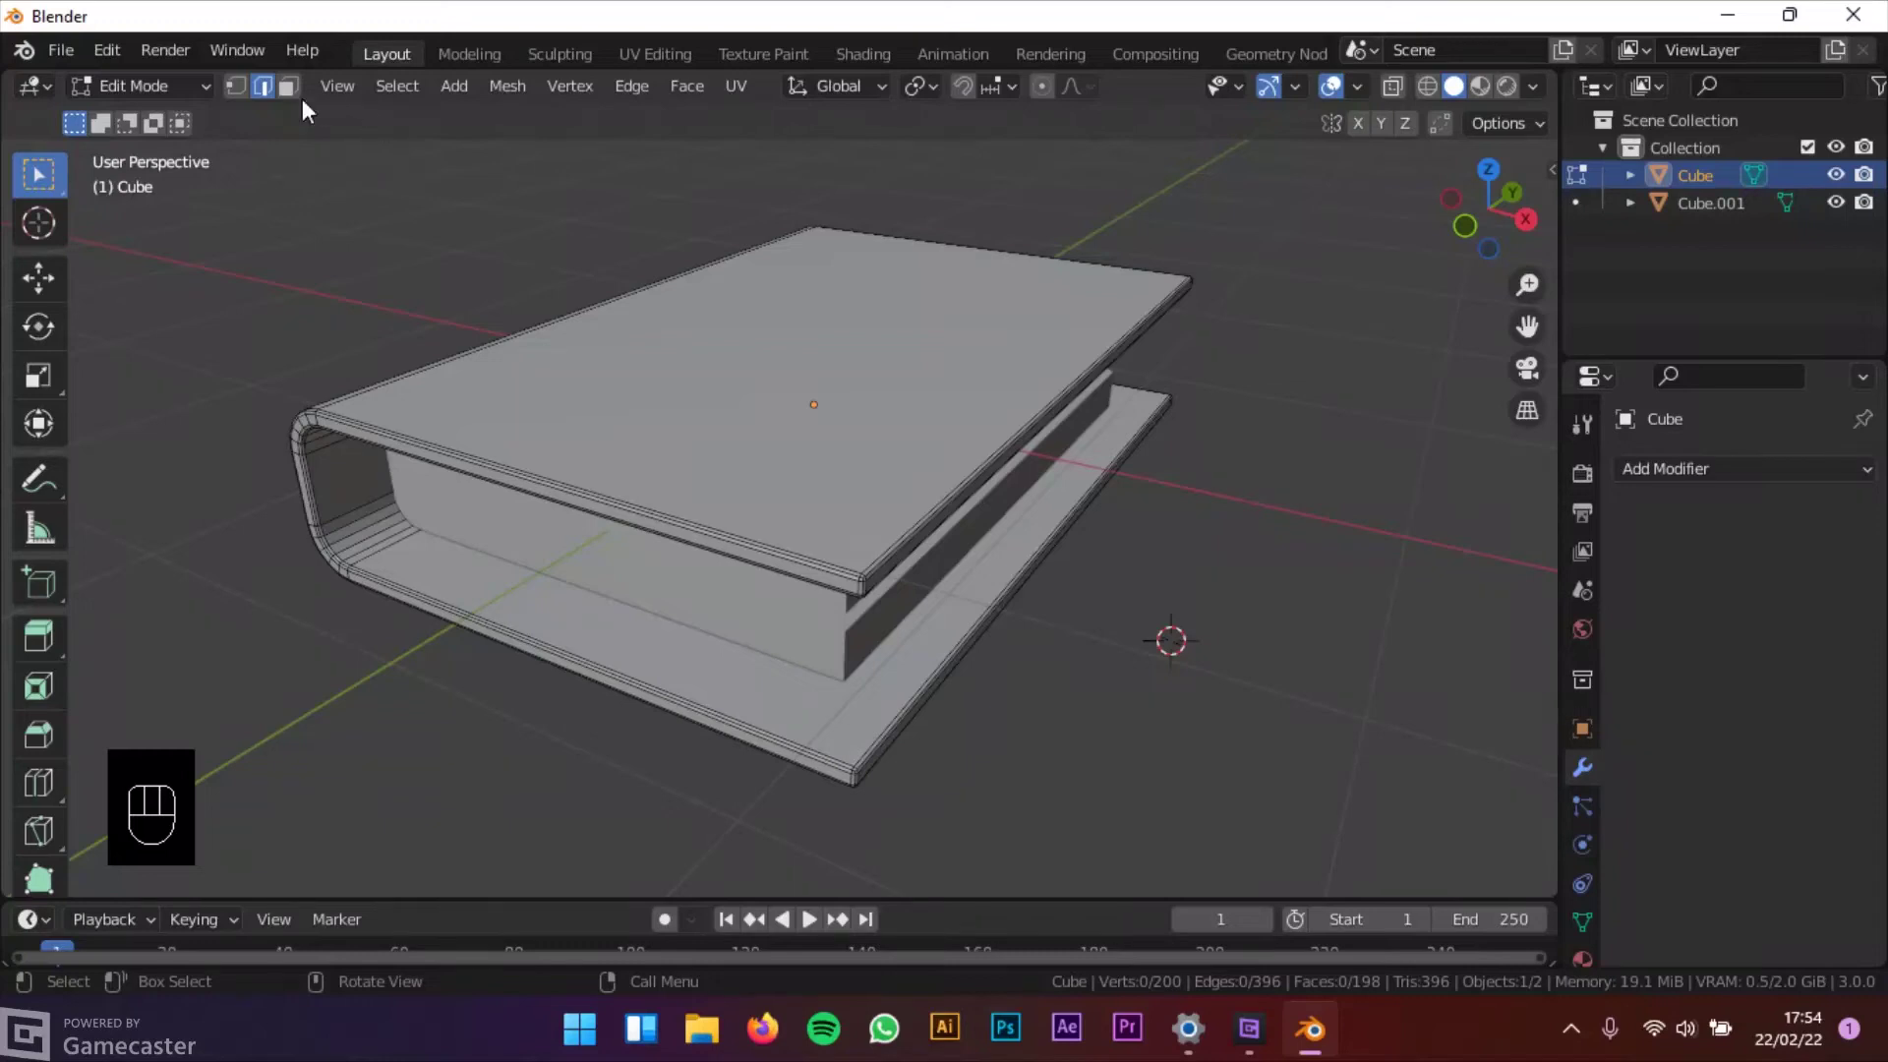
Inset the large top face of the front cover to create a smaller rectangle inside it
click(287, 86)
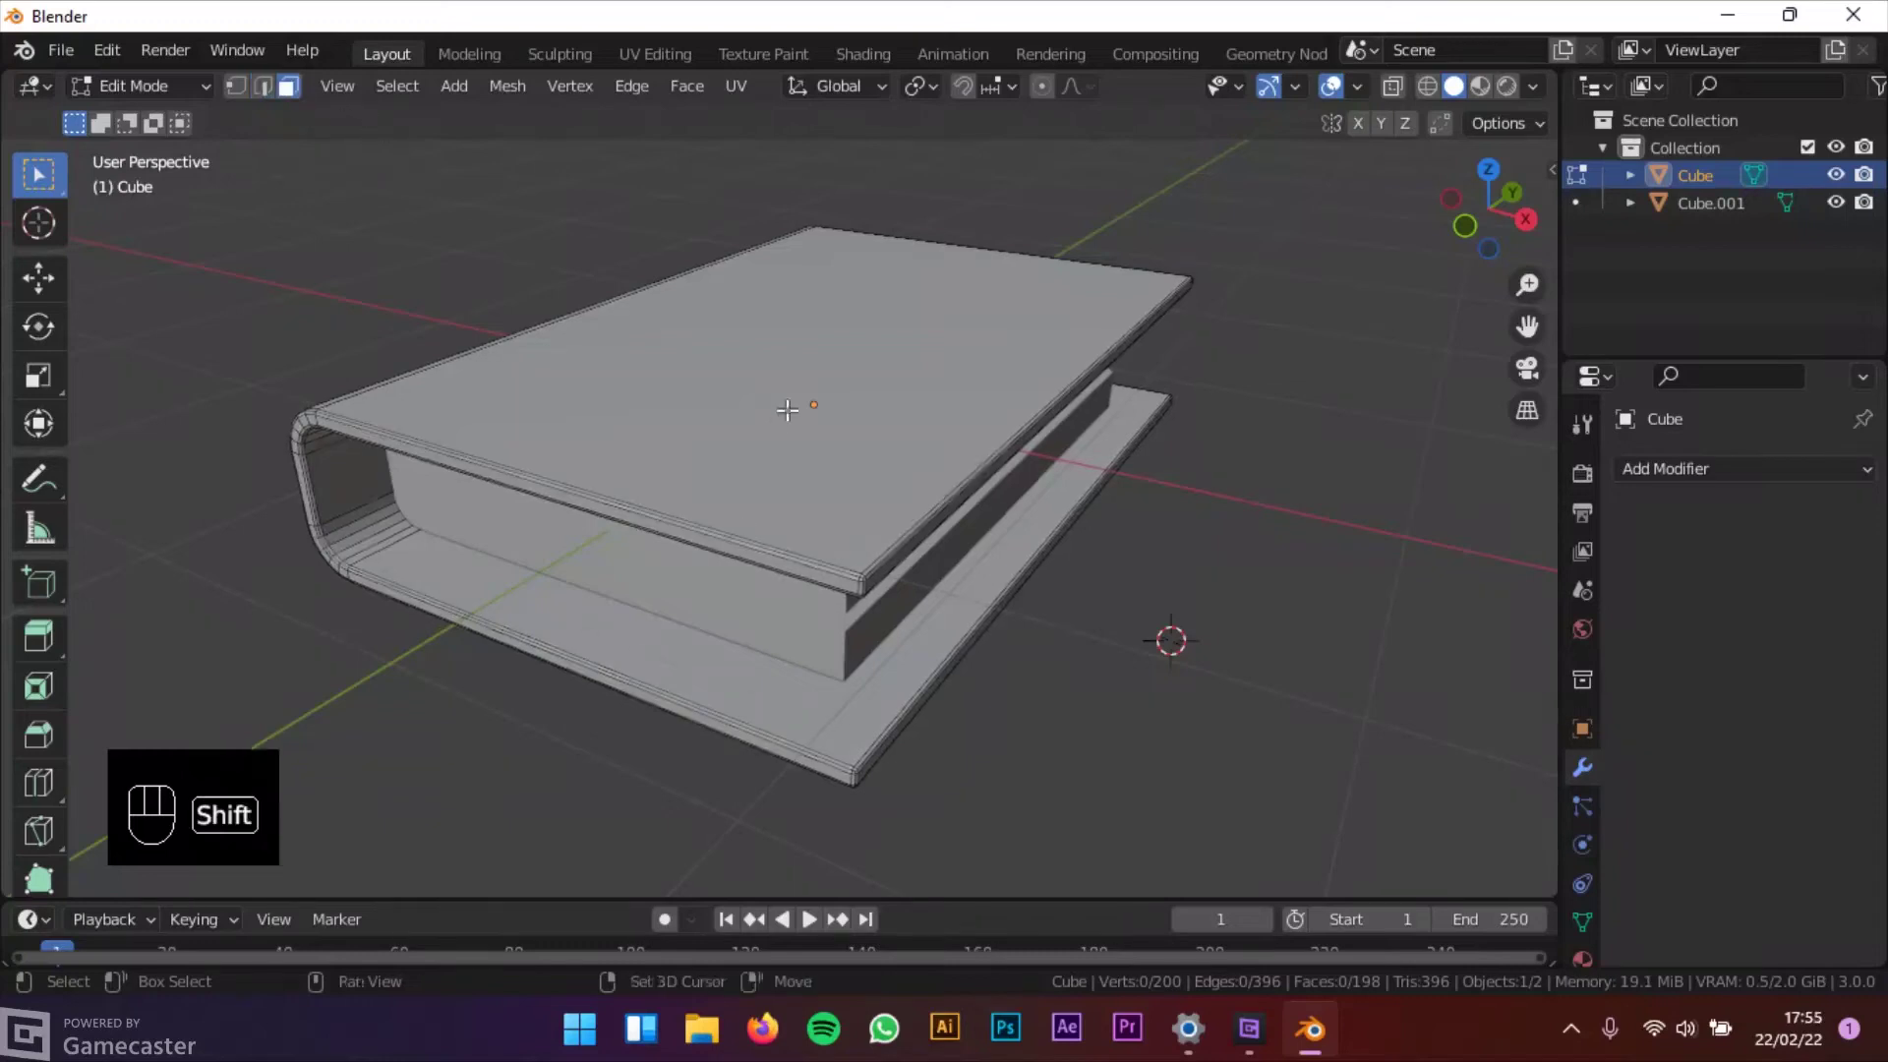
shift+middle_drag(888, 378, 864, 474)
click(887, 470)
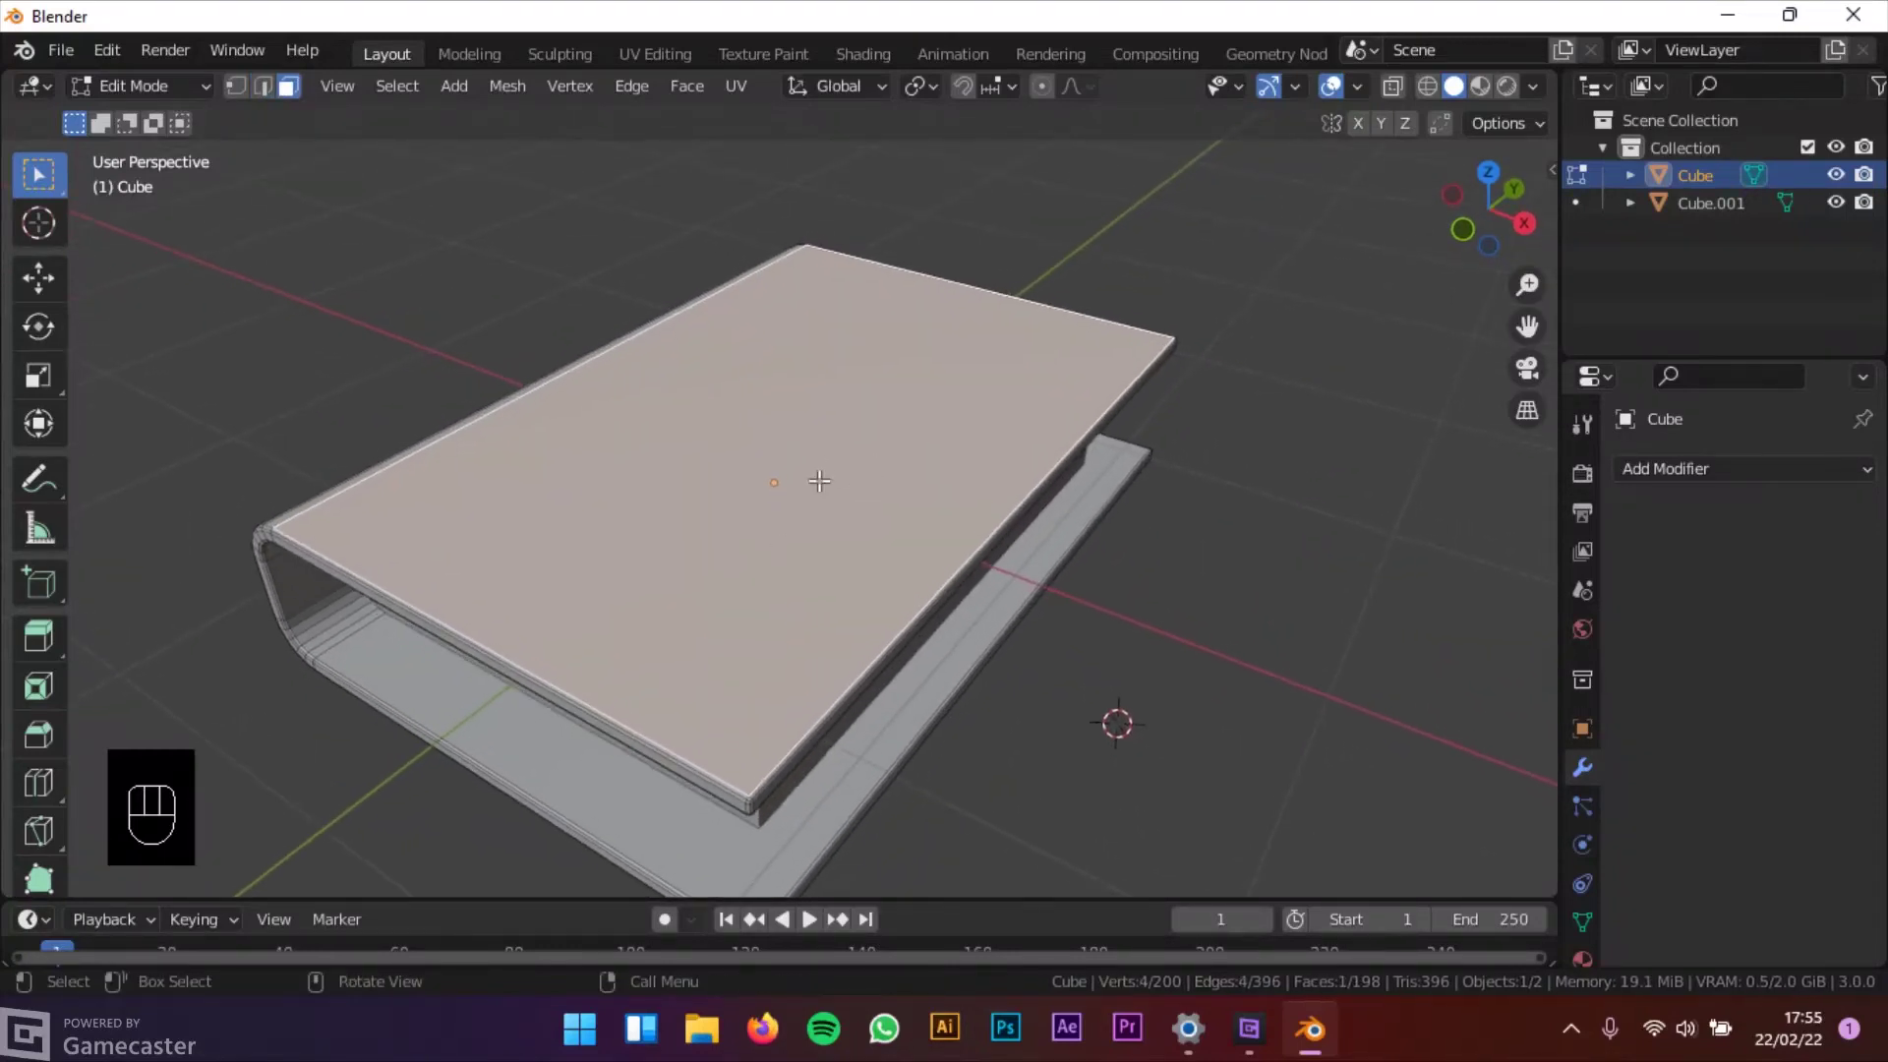
key(i)
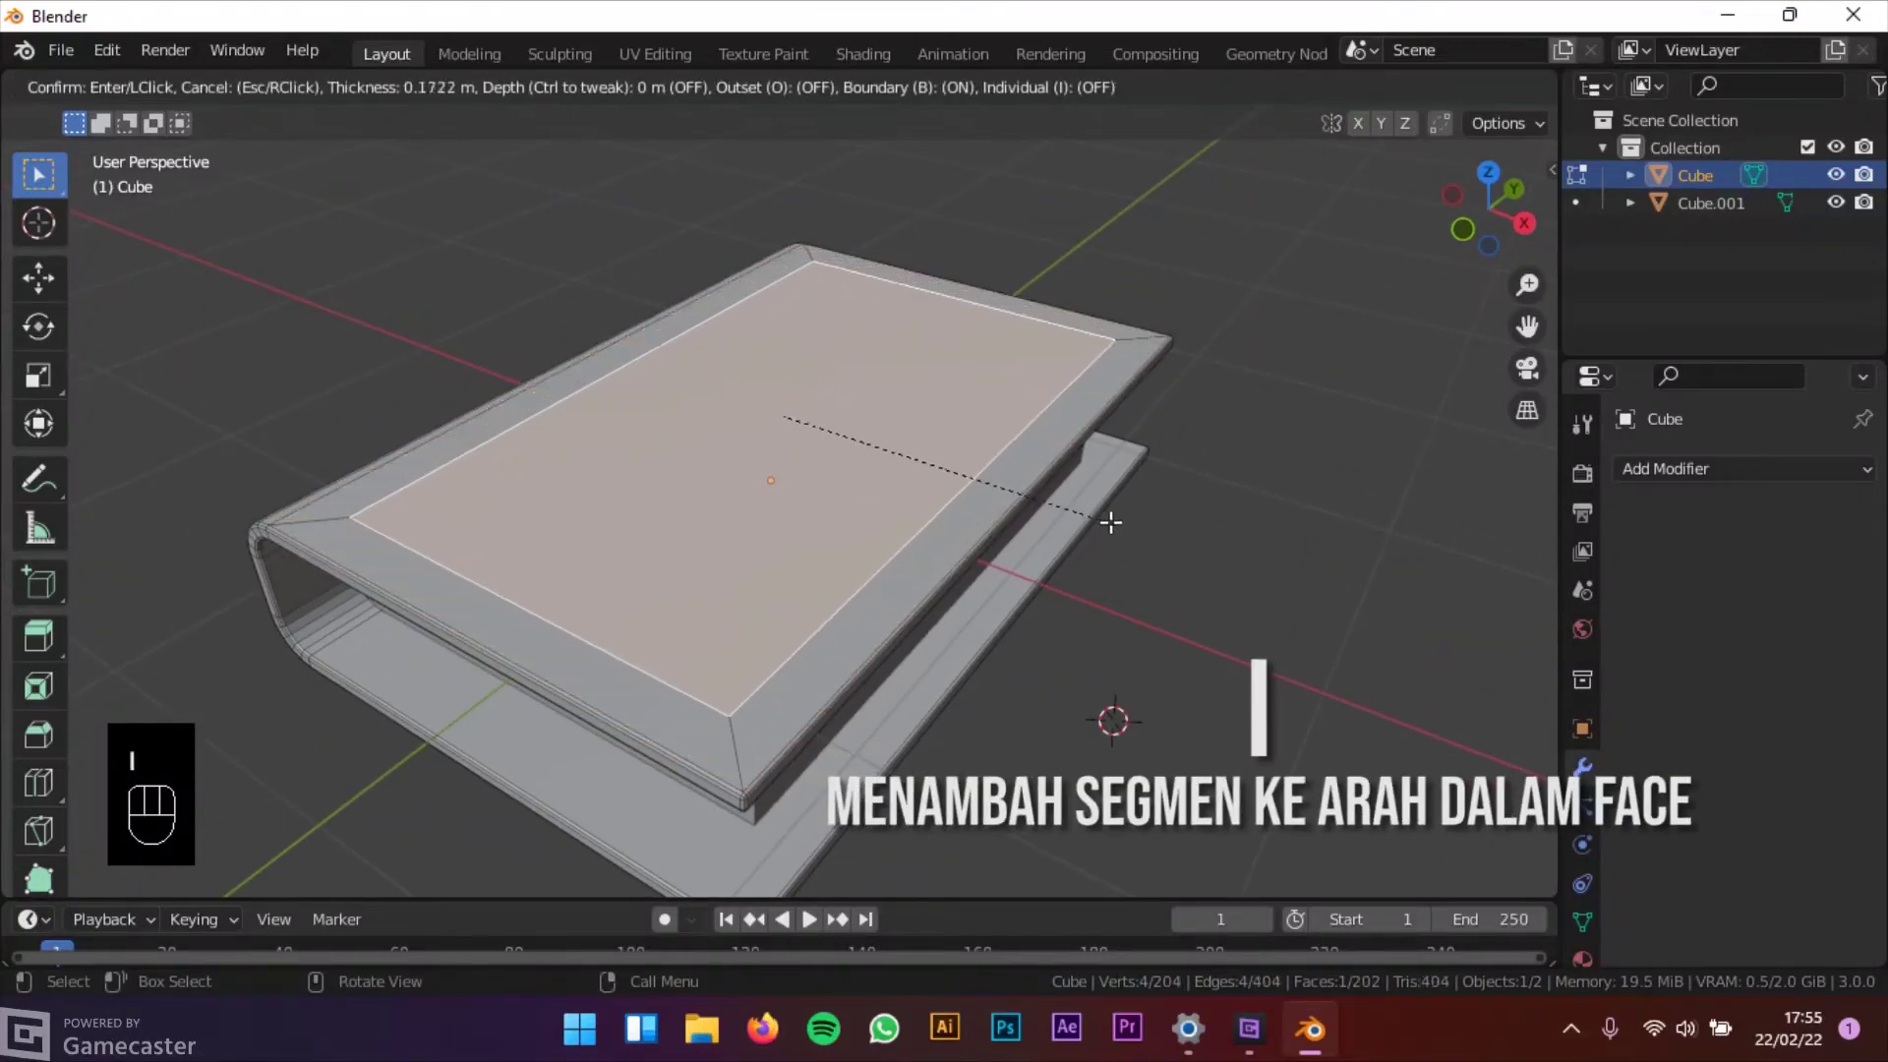
click(1043, 503)
Shorten the inset face along Y and move it along Y toward the far end of the cover
key(s)
key(y)
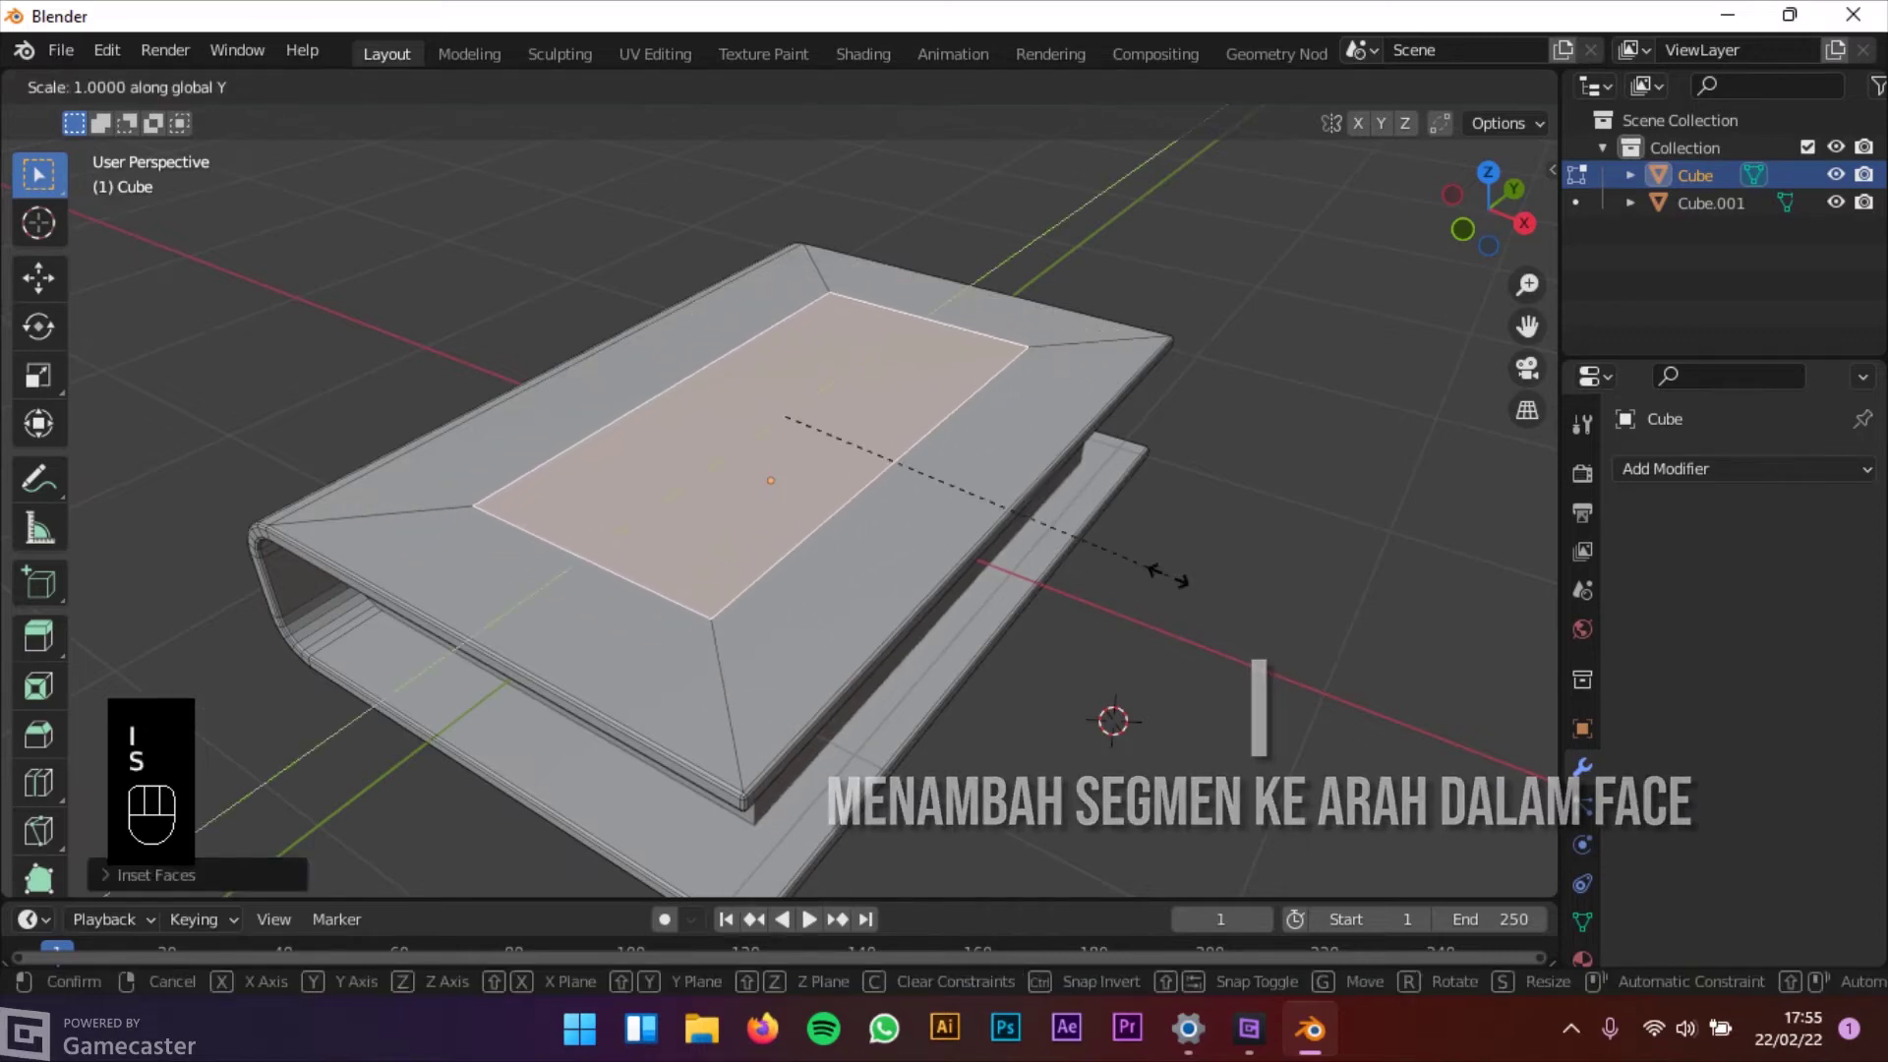
click(919, 473)
key(g)
key(y)
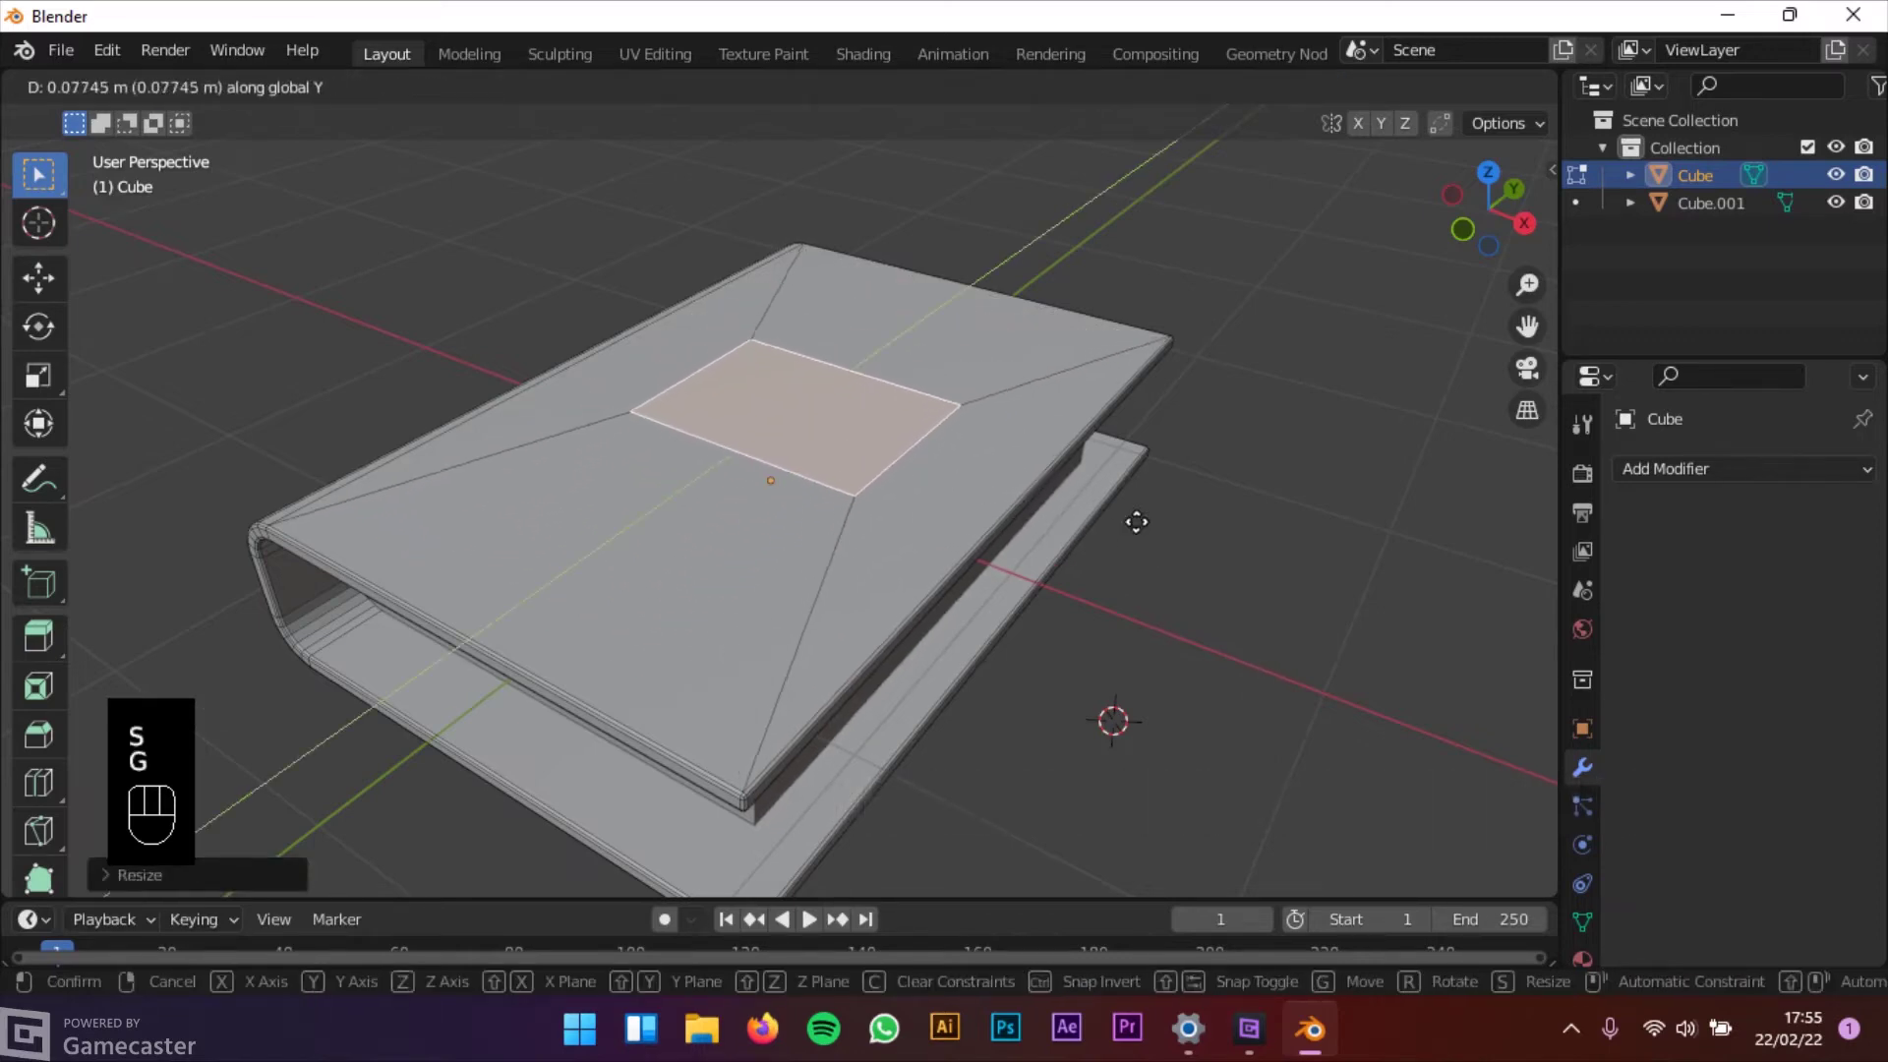
click(1171, 505)
Extrude the inset face slightly down into the cover to form a shallow recess
middle_drag(968, 523, 951, 481)
scroll(964, 560, up, 3)
shift+middle_drag(951, 482, 960, 525)
scroll(1043, 450, up, 2)
key(e)
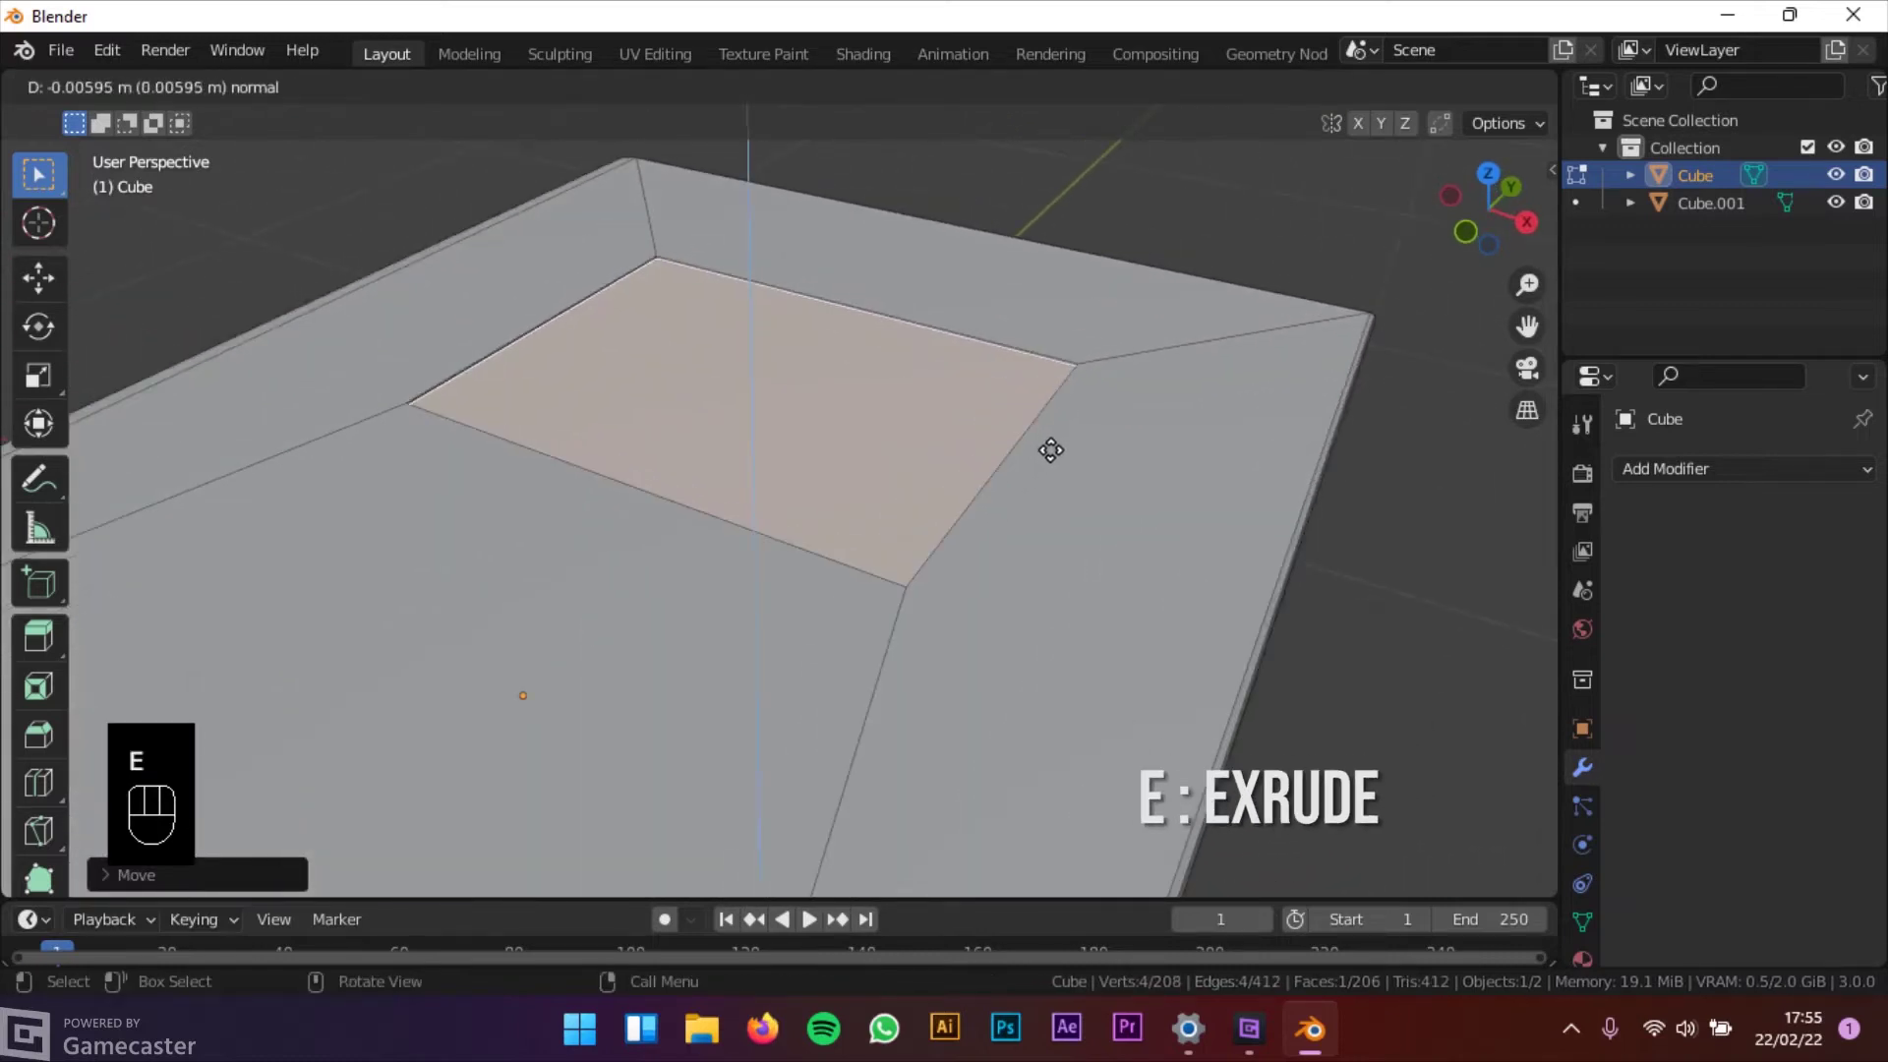
click(1057, 459)
shift+middle_drag(953, 322, 952, 423)
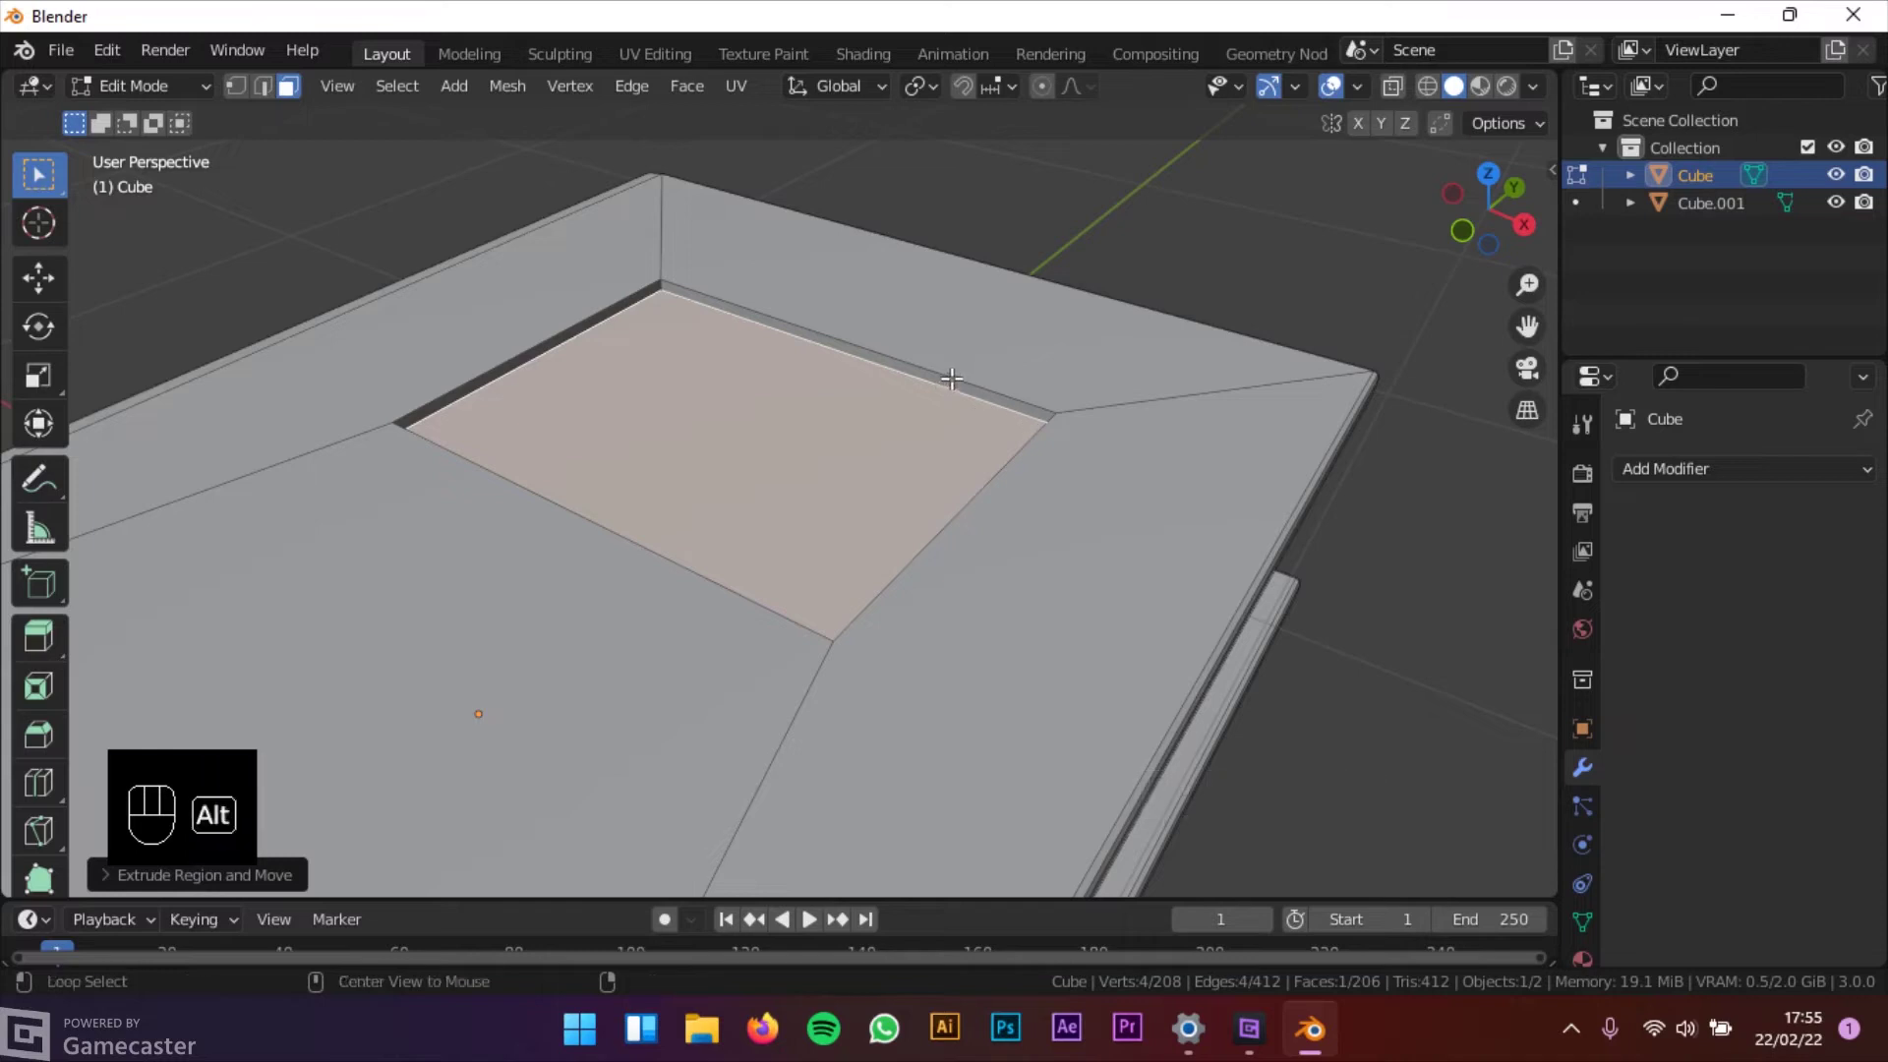
Bevel the recess's upper rim edges by about 0.008 m with 2 segments and return to Object Mode
key(2)
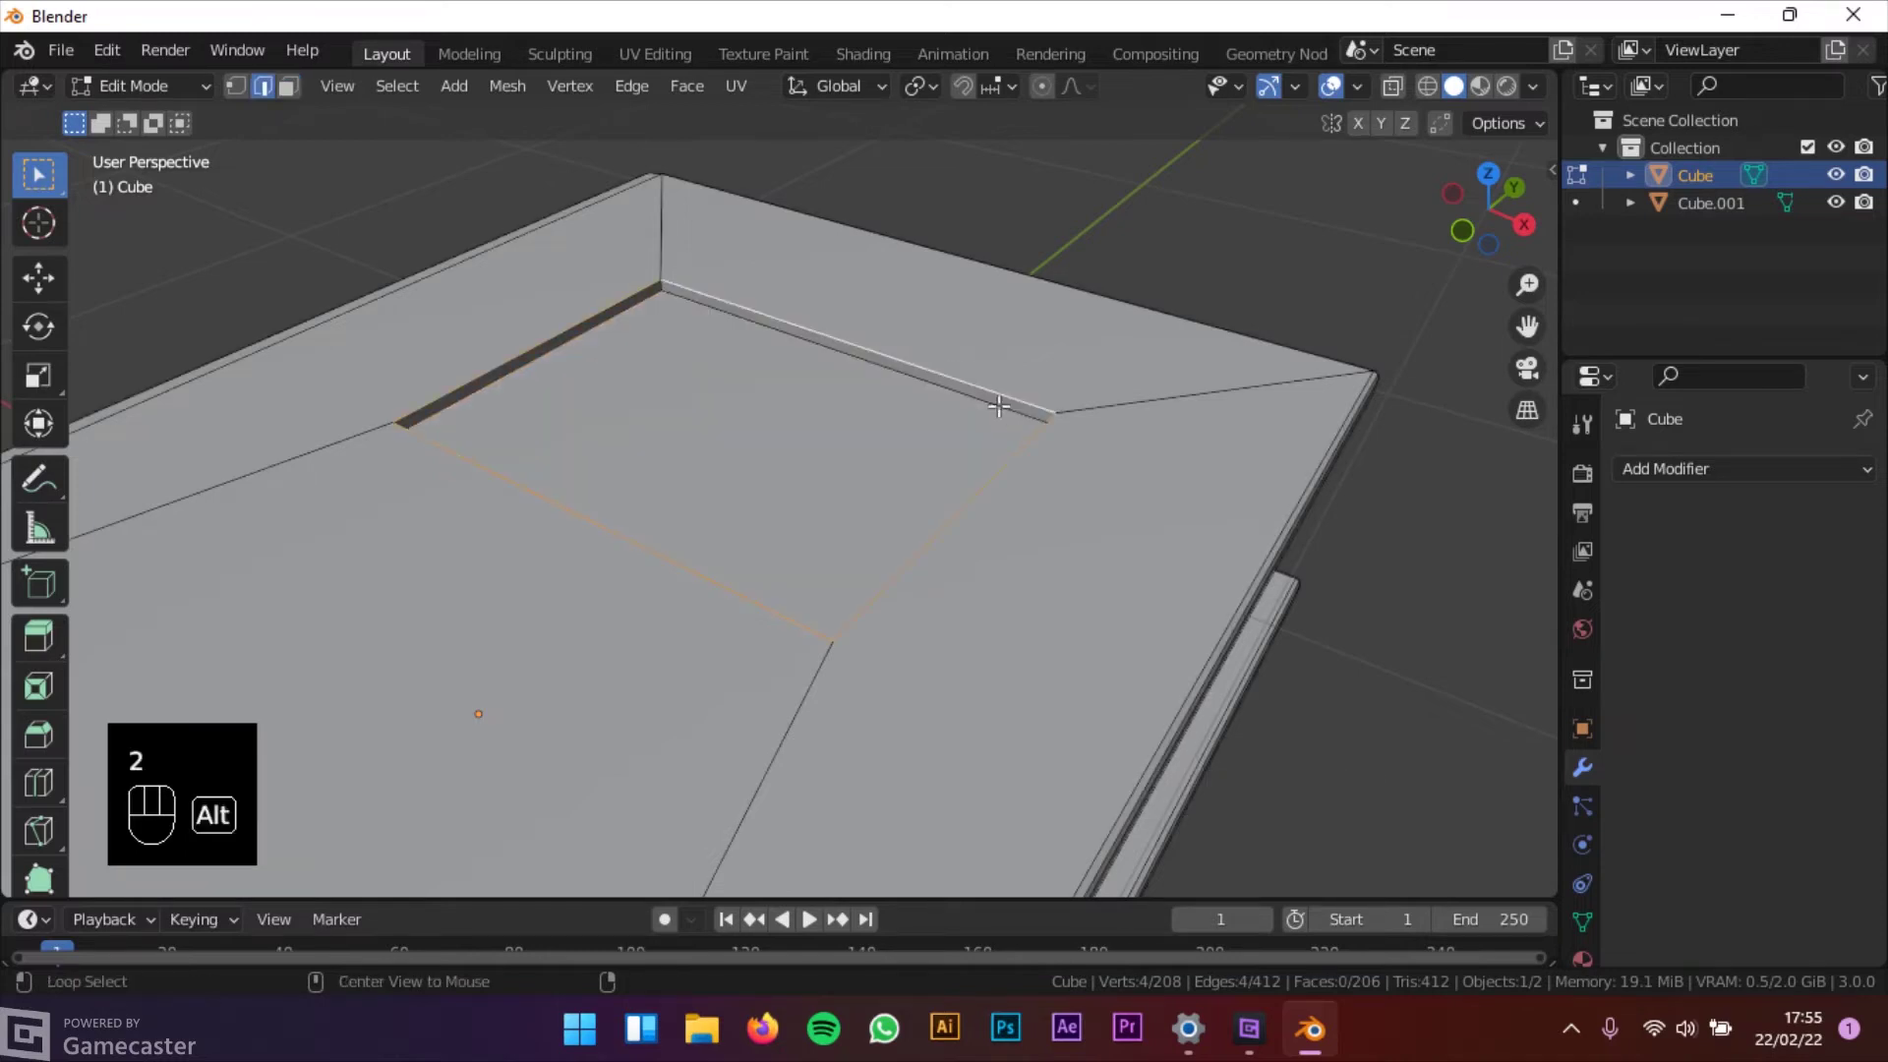
scroll(1013, 438, up, 1)
key(ctrl+b)
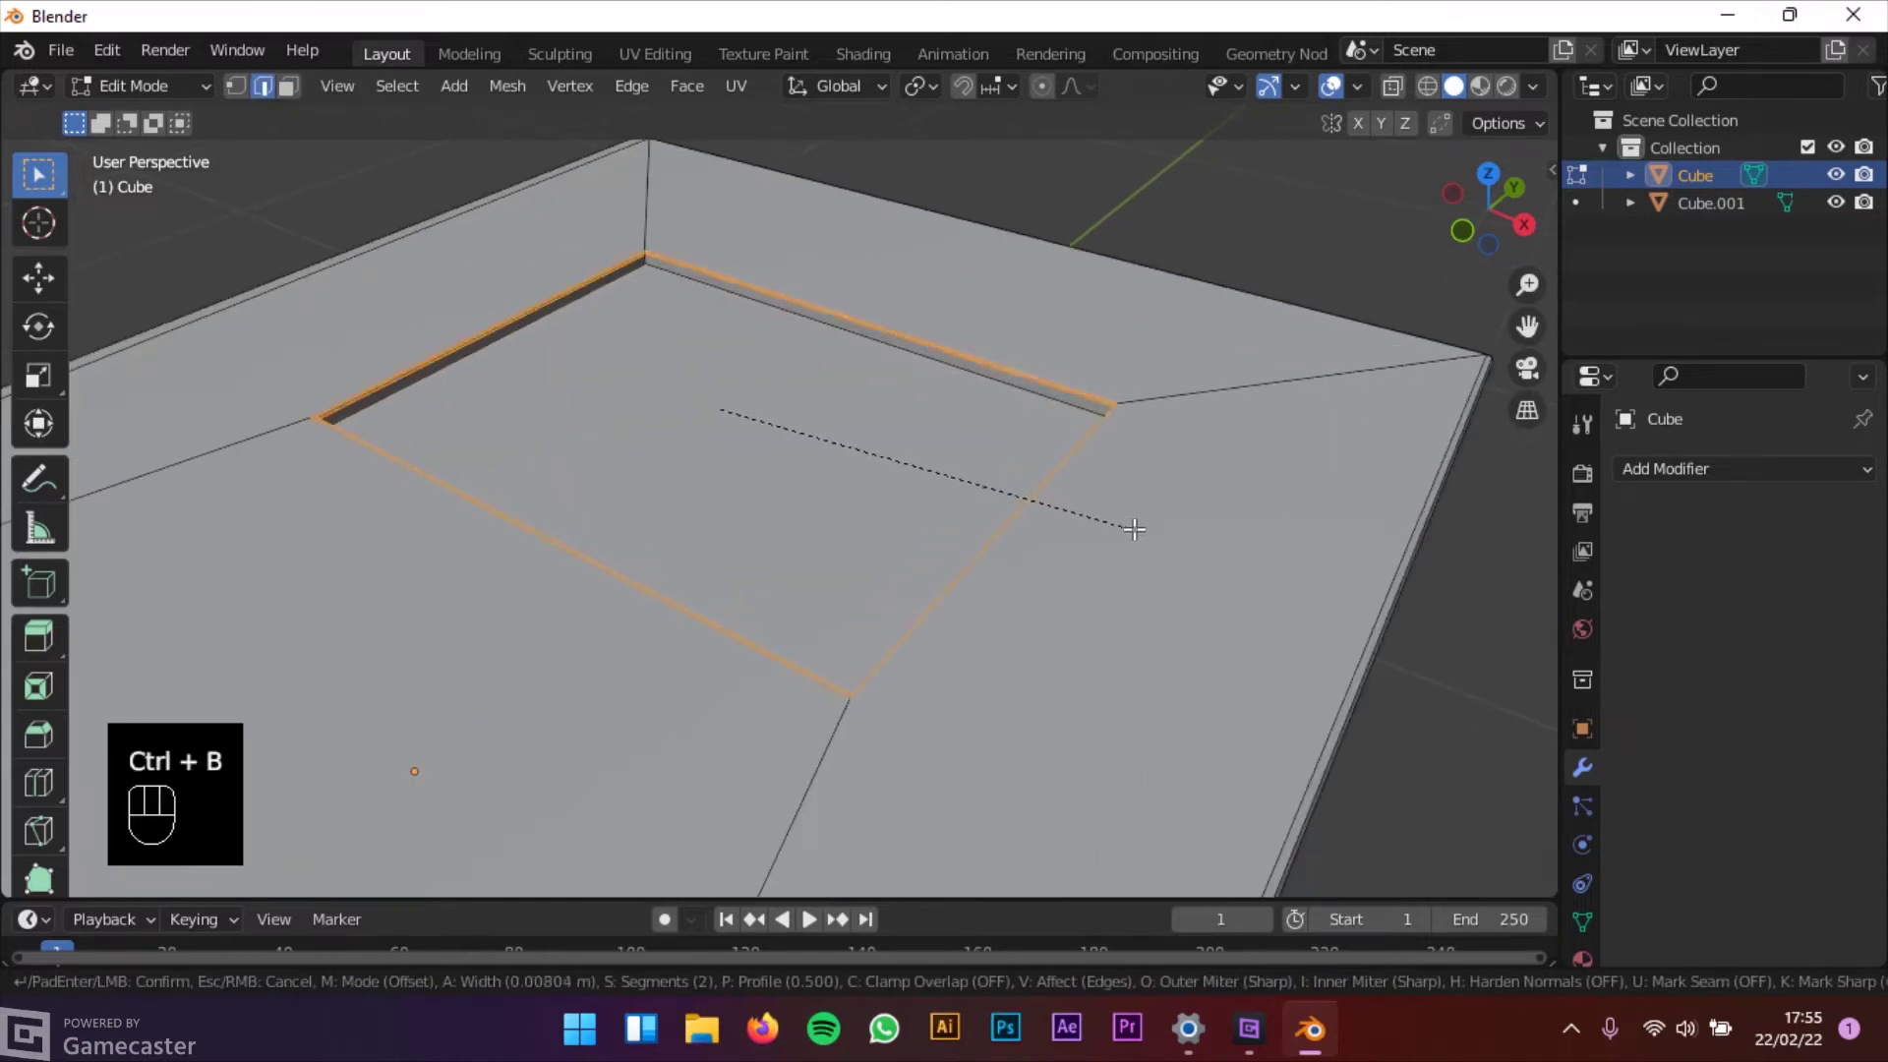
click(1134, 529)
key(Tab)
Give the book cover a new material with a dark red base color, hue about 0.008 and saturation about 0.968
scroll(1081, 511, down, 5)
shift+middle_drag(959, 481, 1033, 443)
click(238, 147)
scroll(836, 472, down, 2)
click(888, 500)
key(ctrl+Tab)
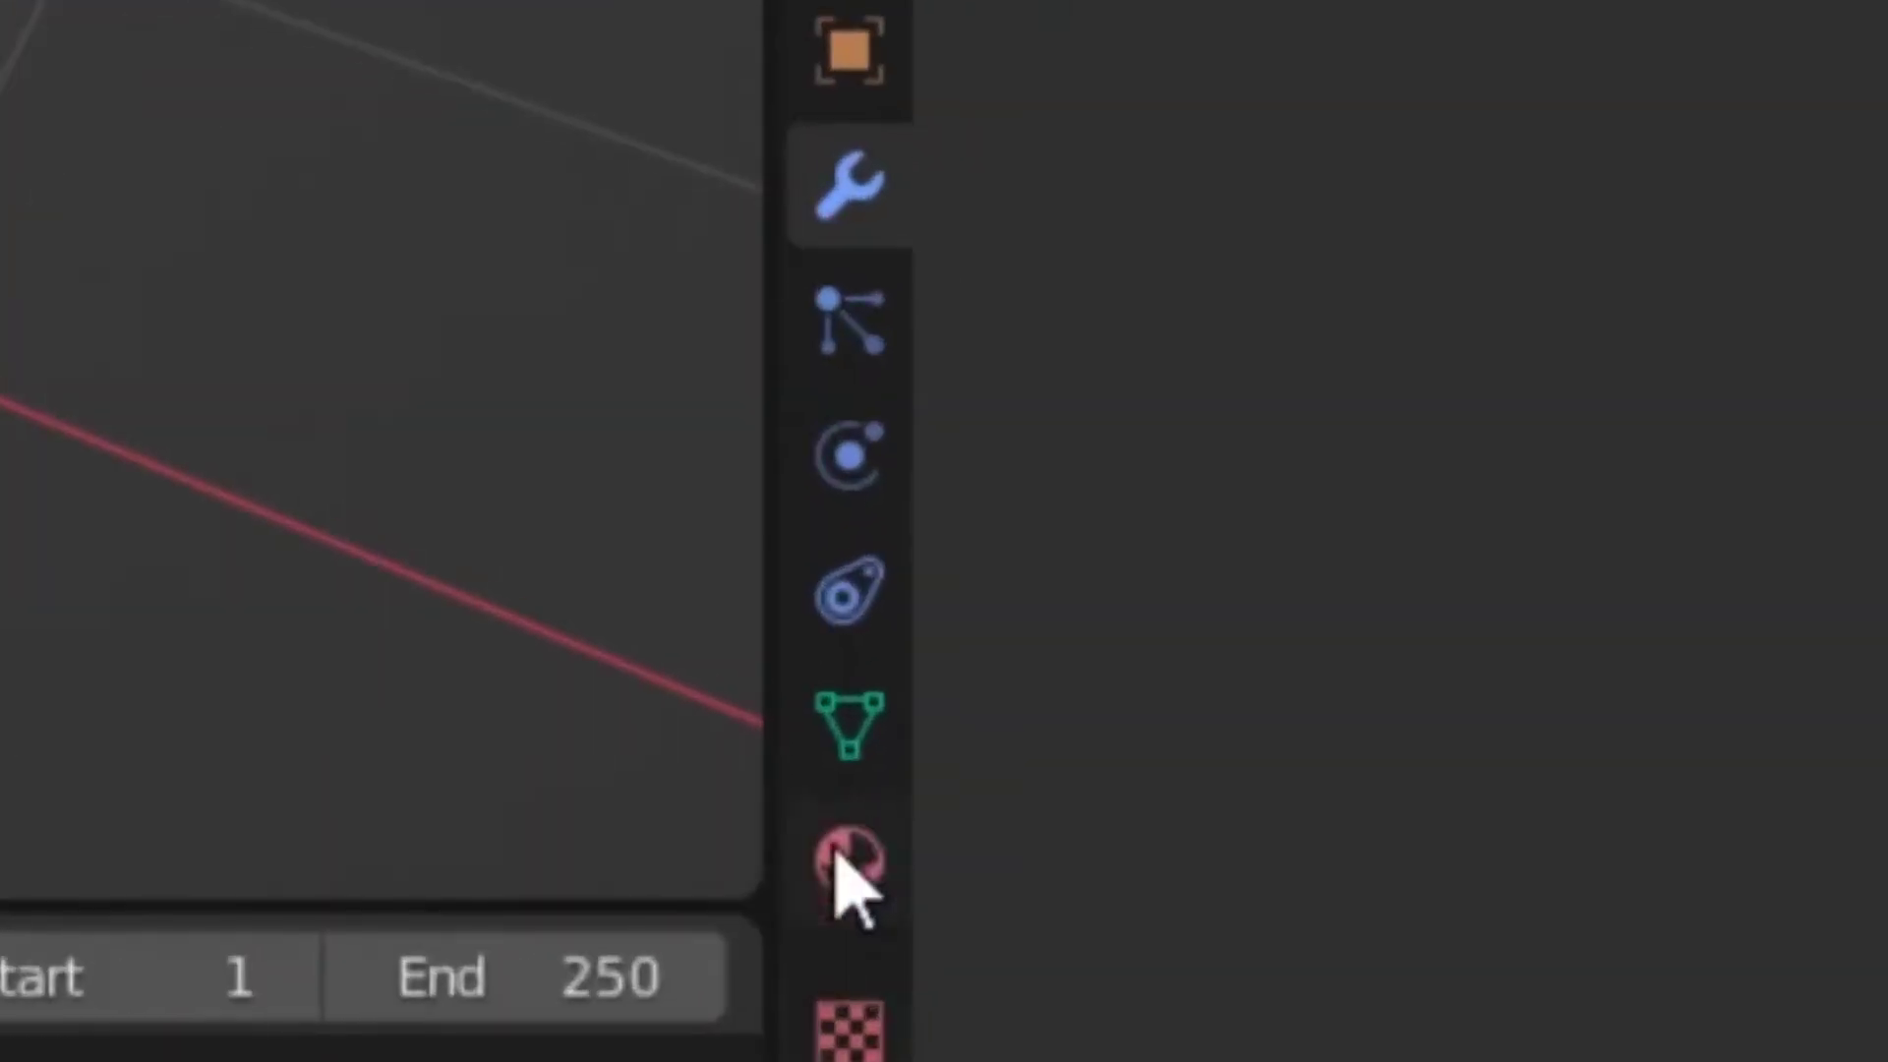
click(842, 861)
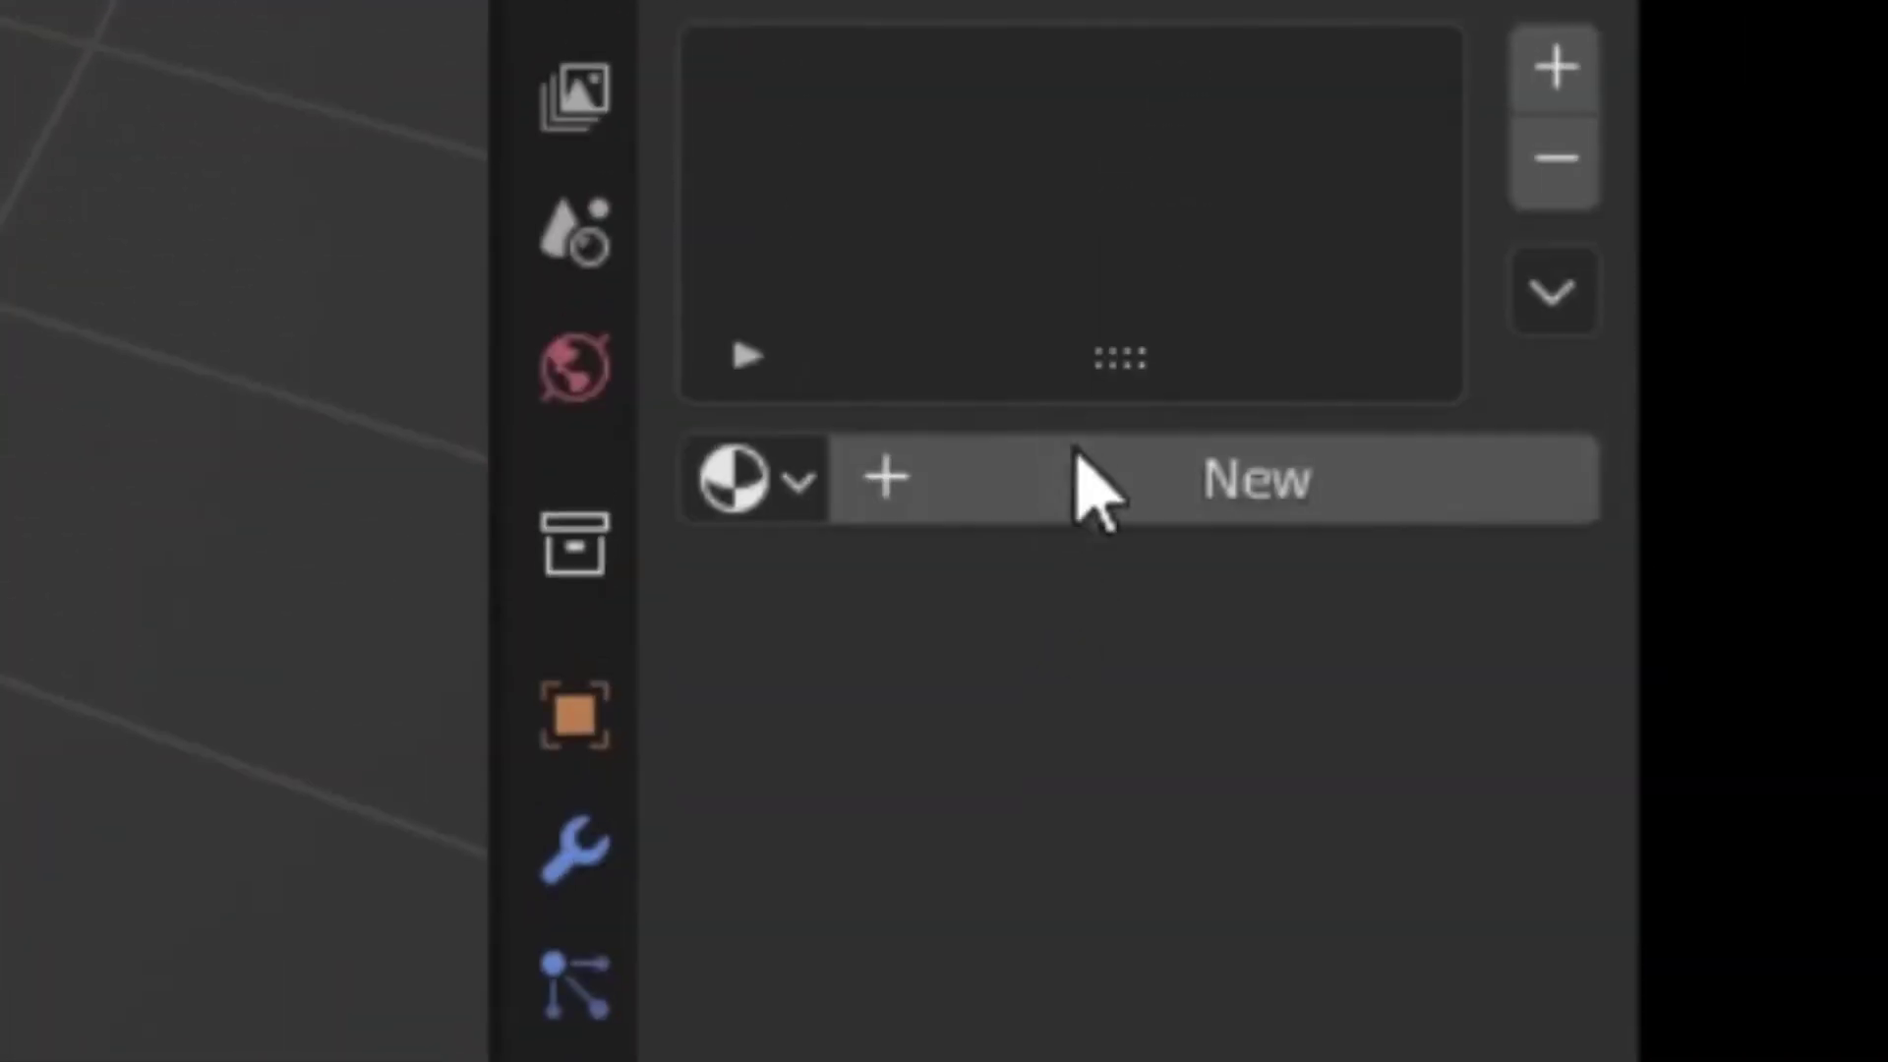
click(1088, 485)
click(1074, 708)
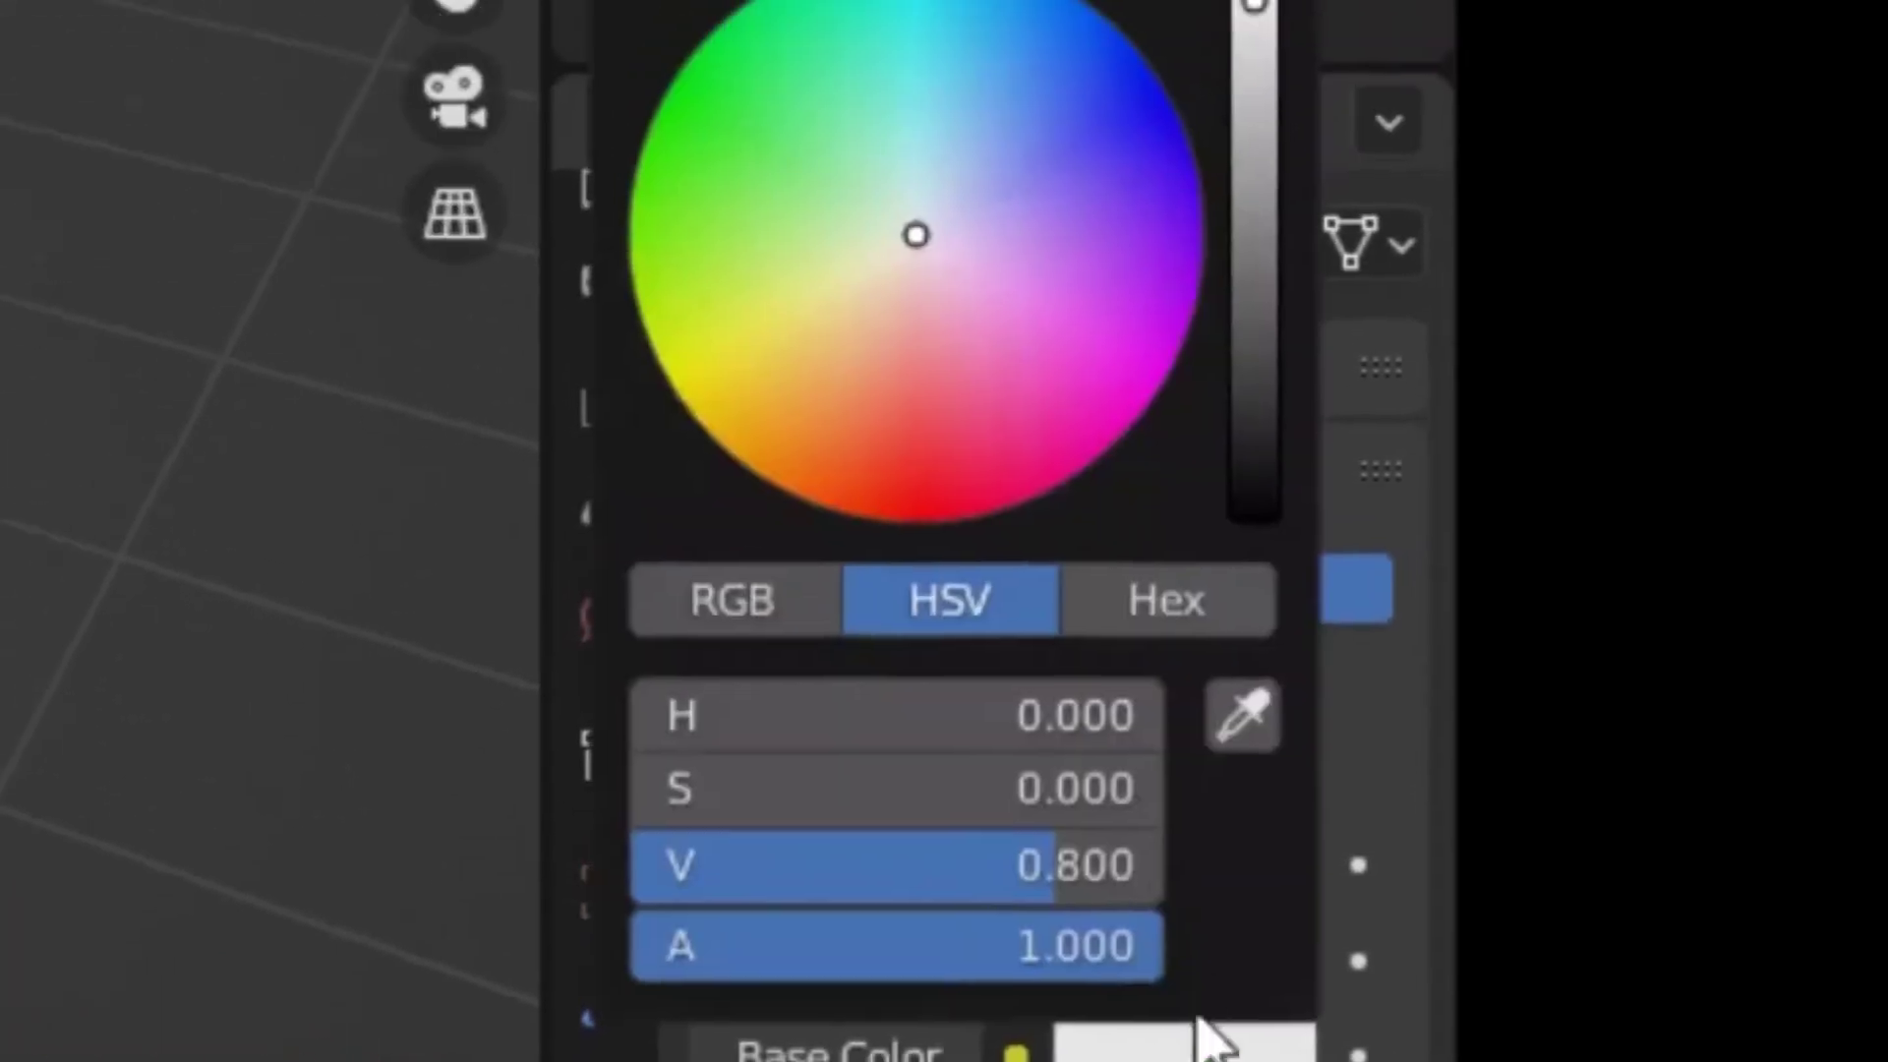
drag(1003, 476, 890, 578)
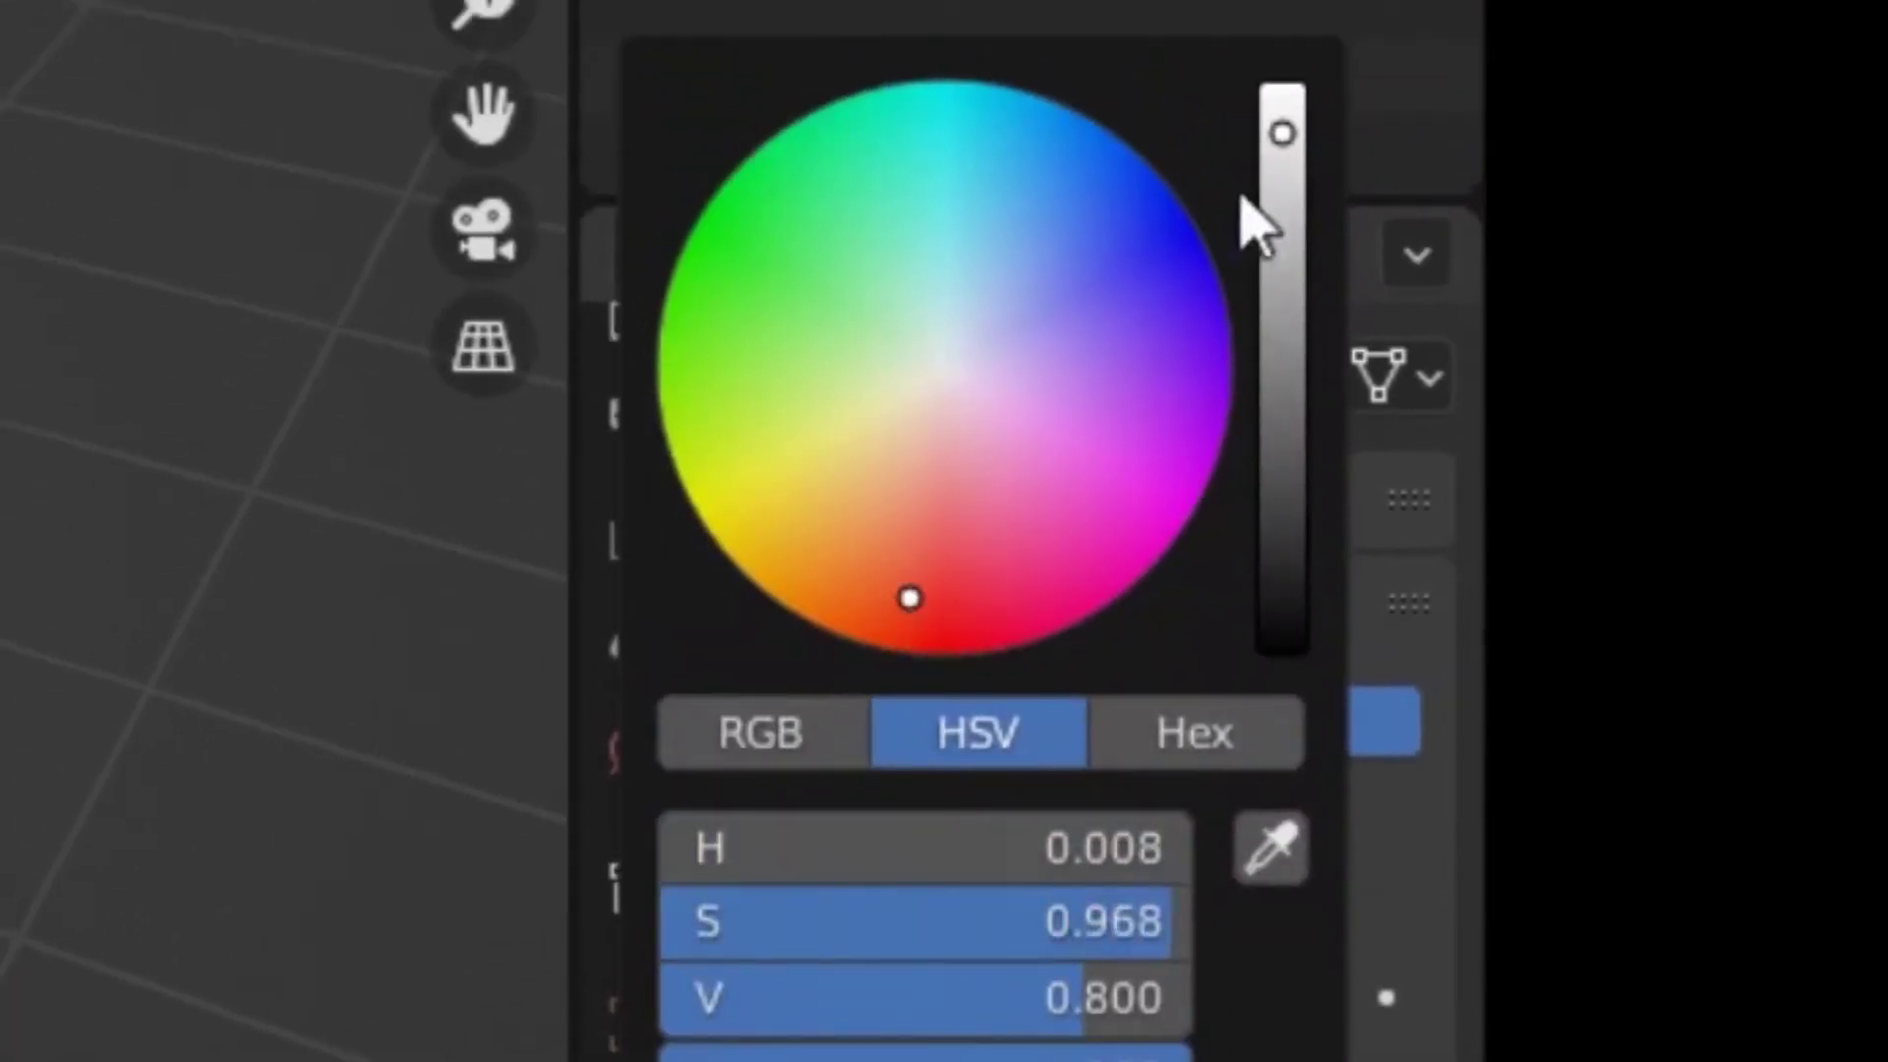
drag(1278, 196, 1282, 403)
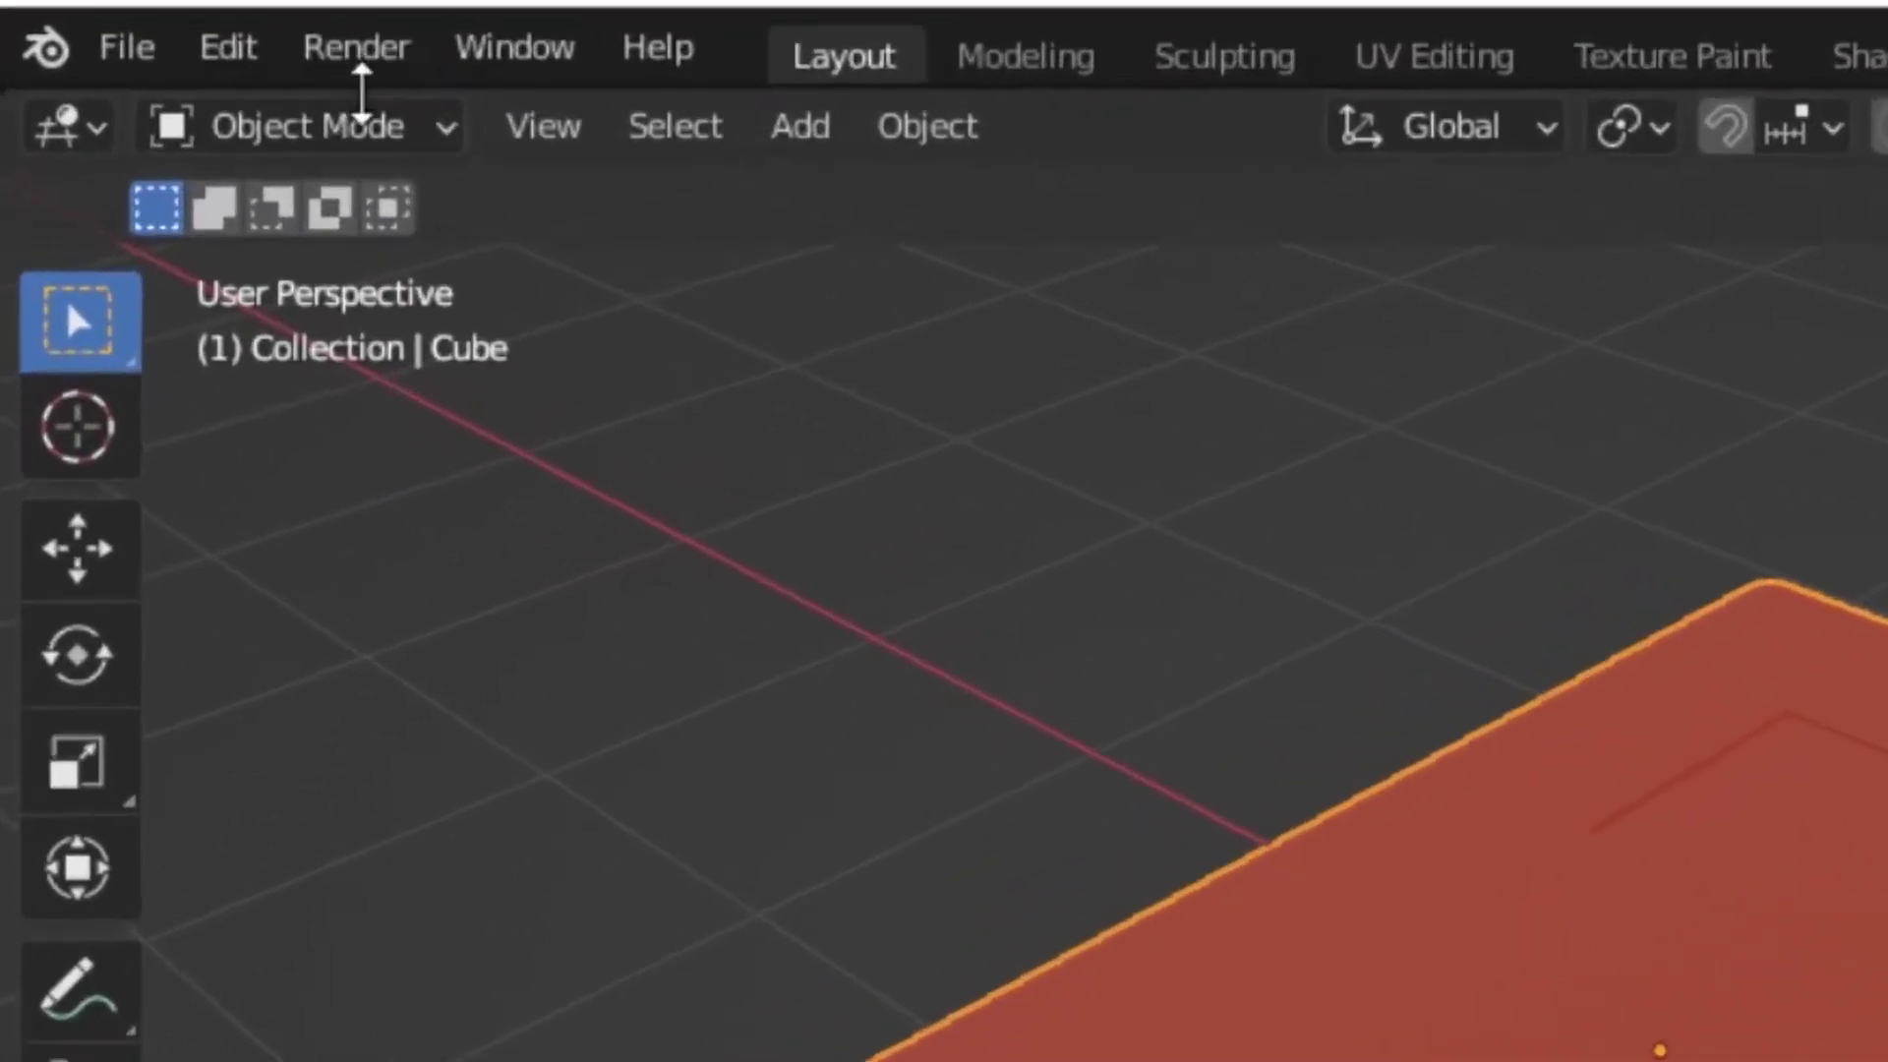
Select the recessed label face on the front cover and assign it a second new material with the default white color
click(148, 85)
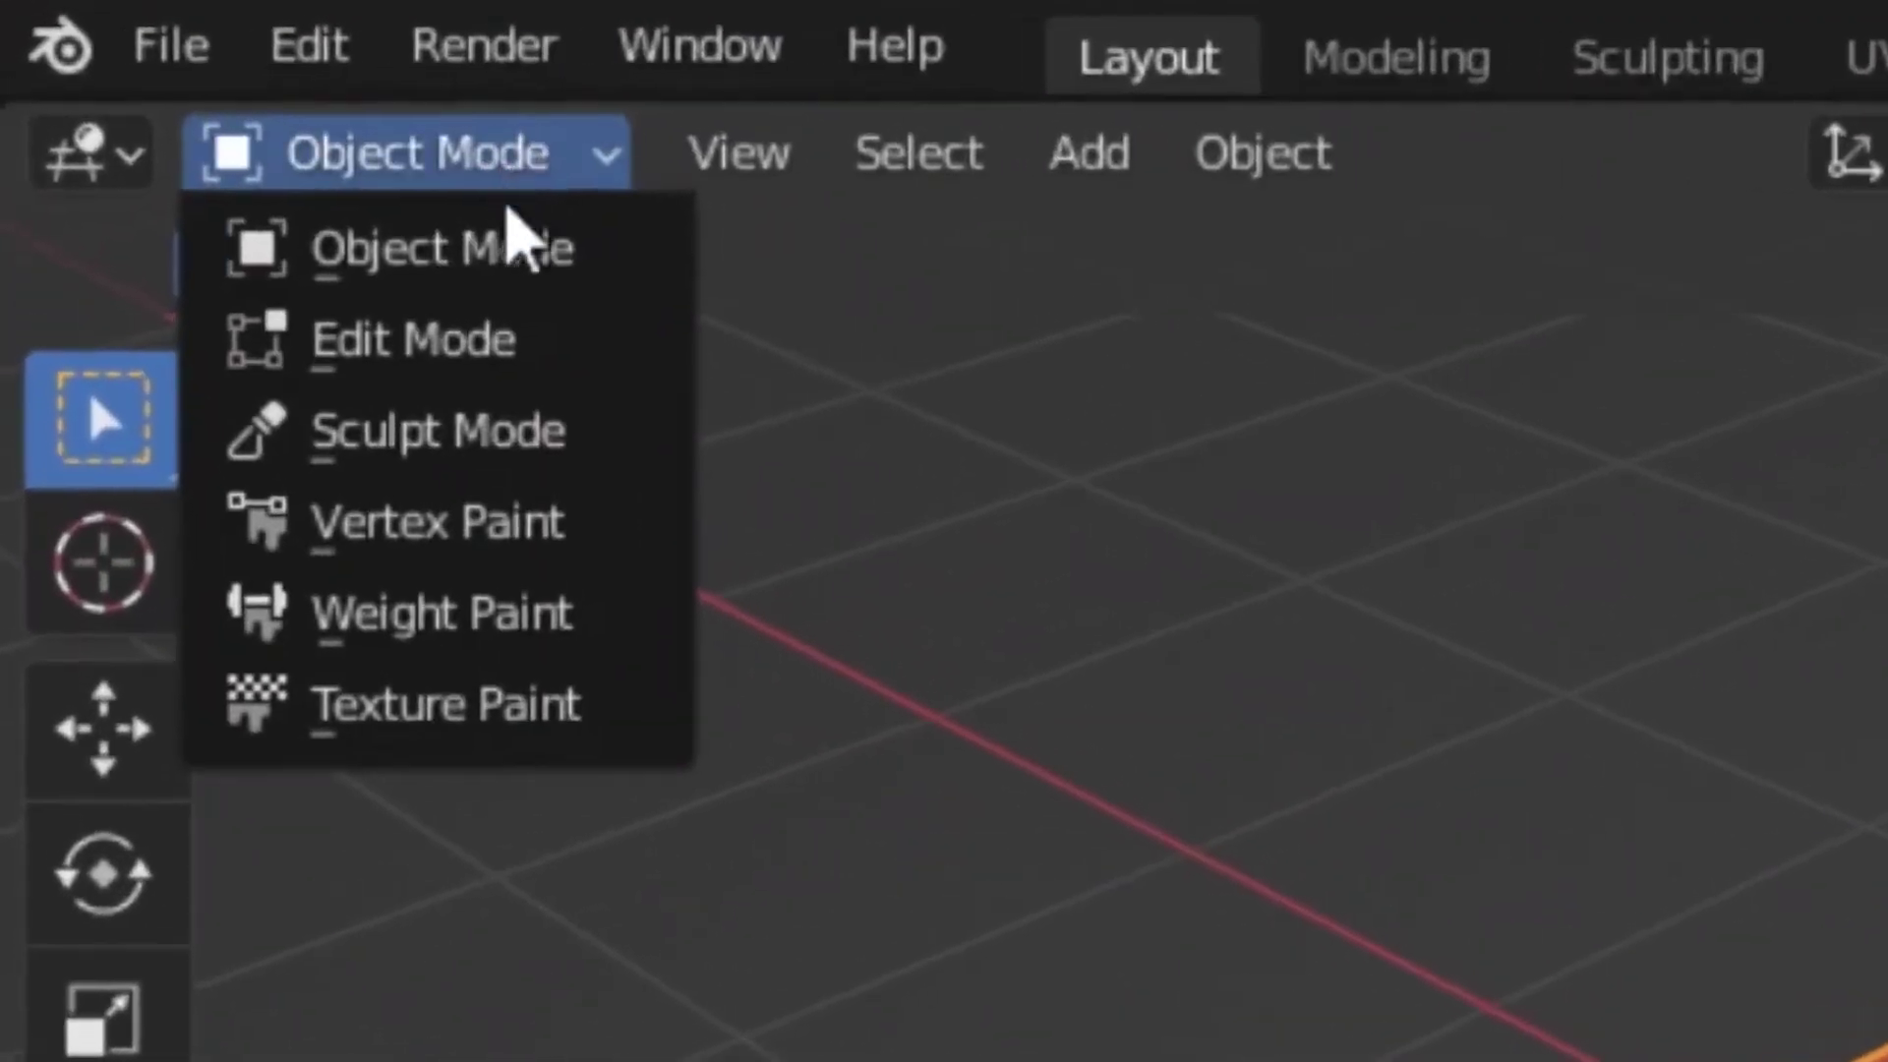
click(511, 344)
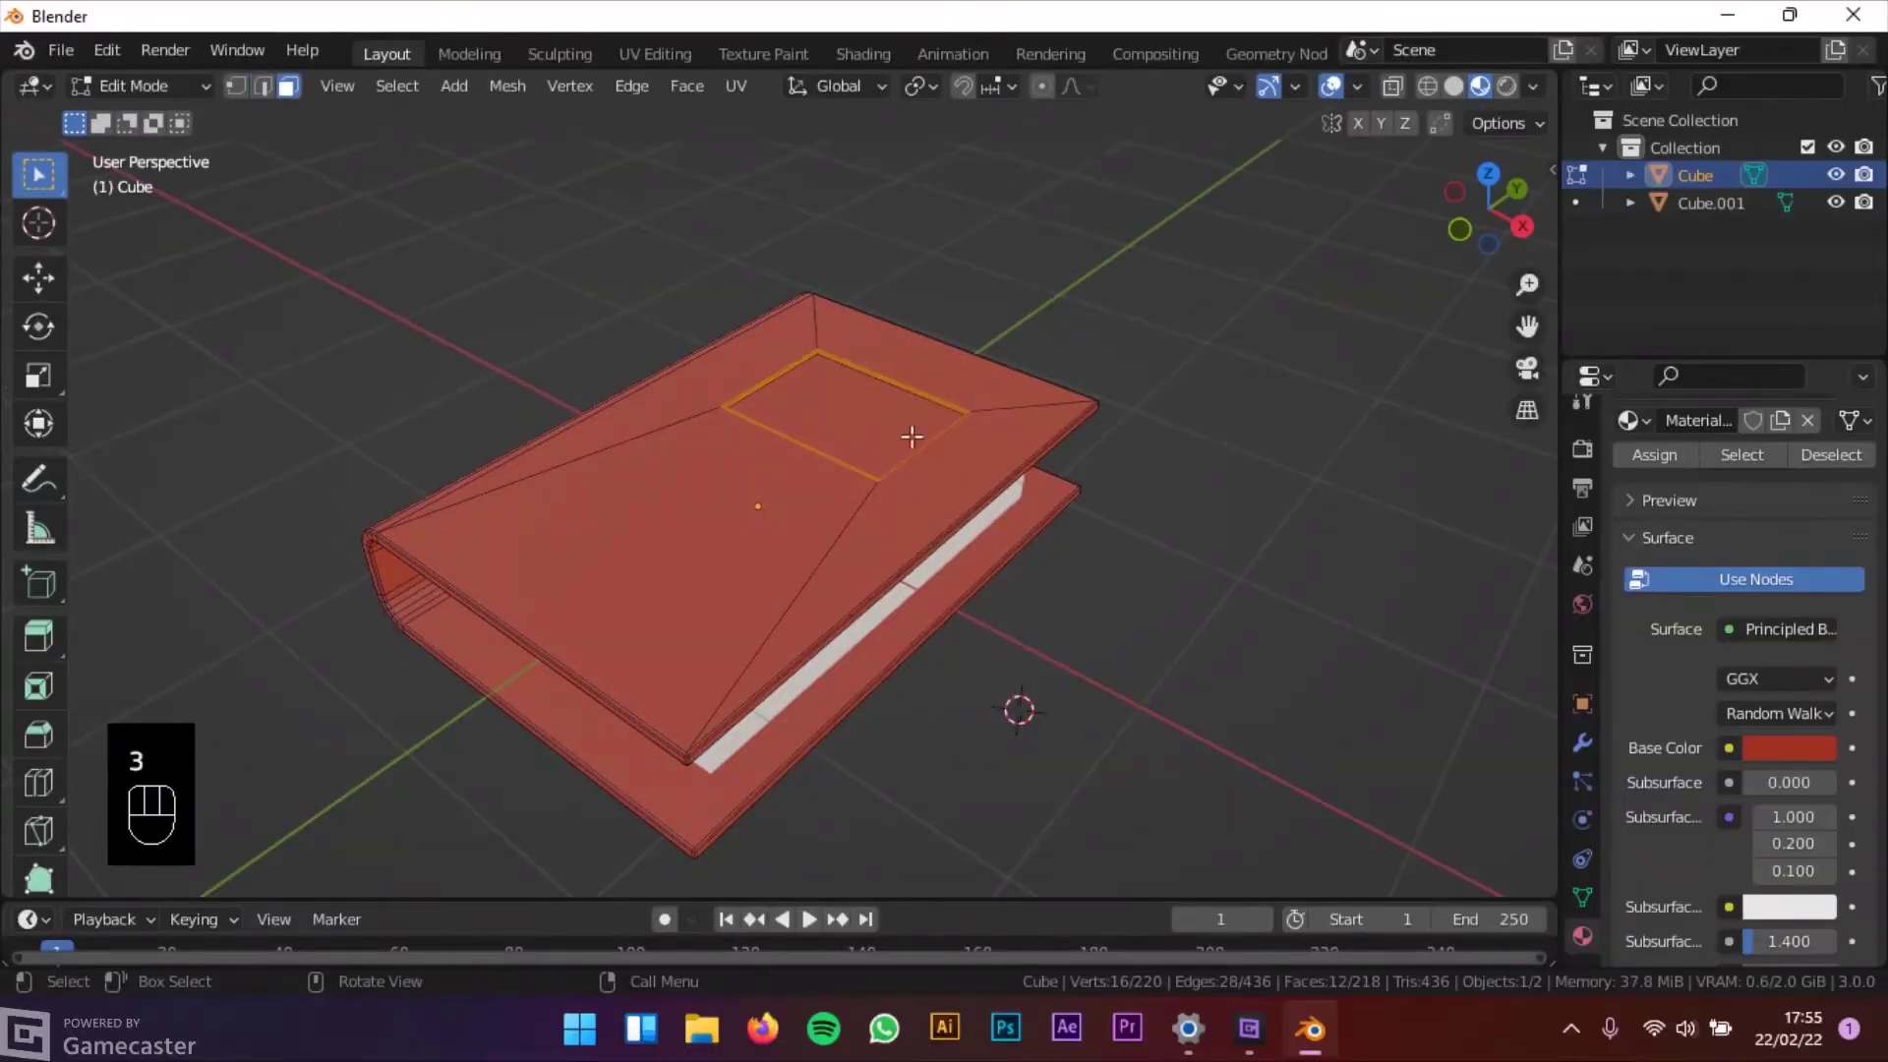
click(915, 439)
scroll(1829, 633, up, 3)
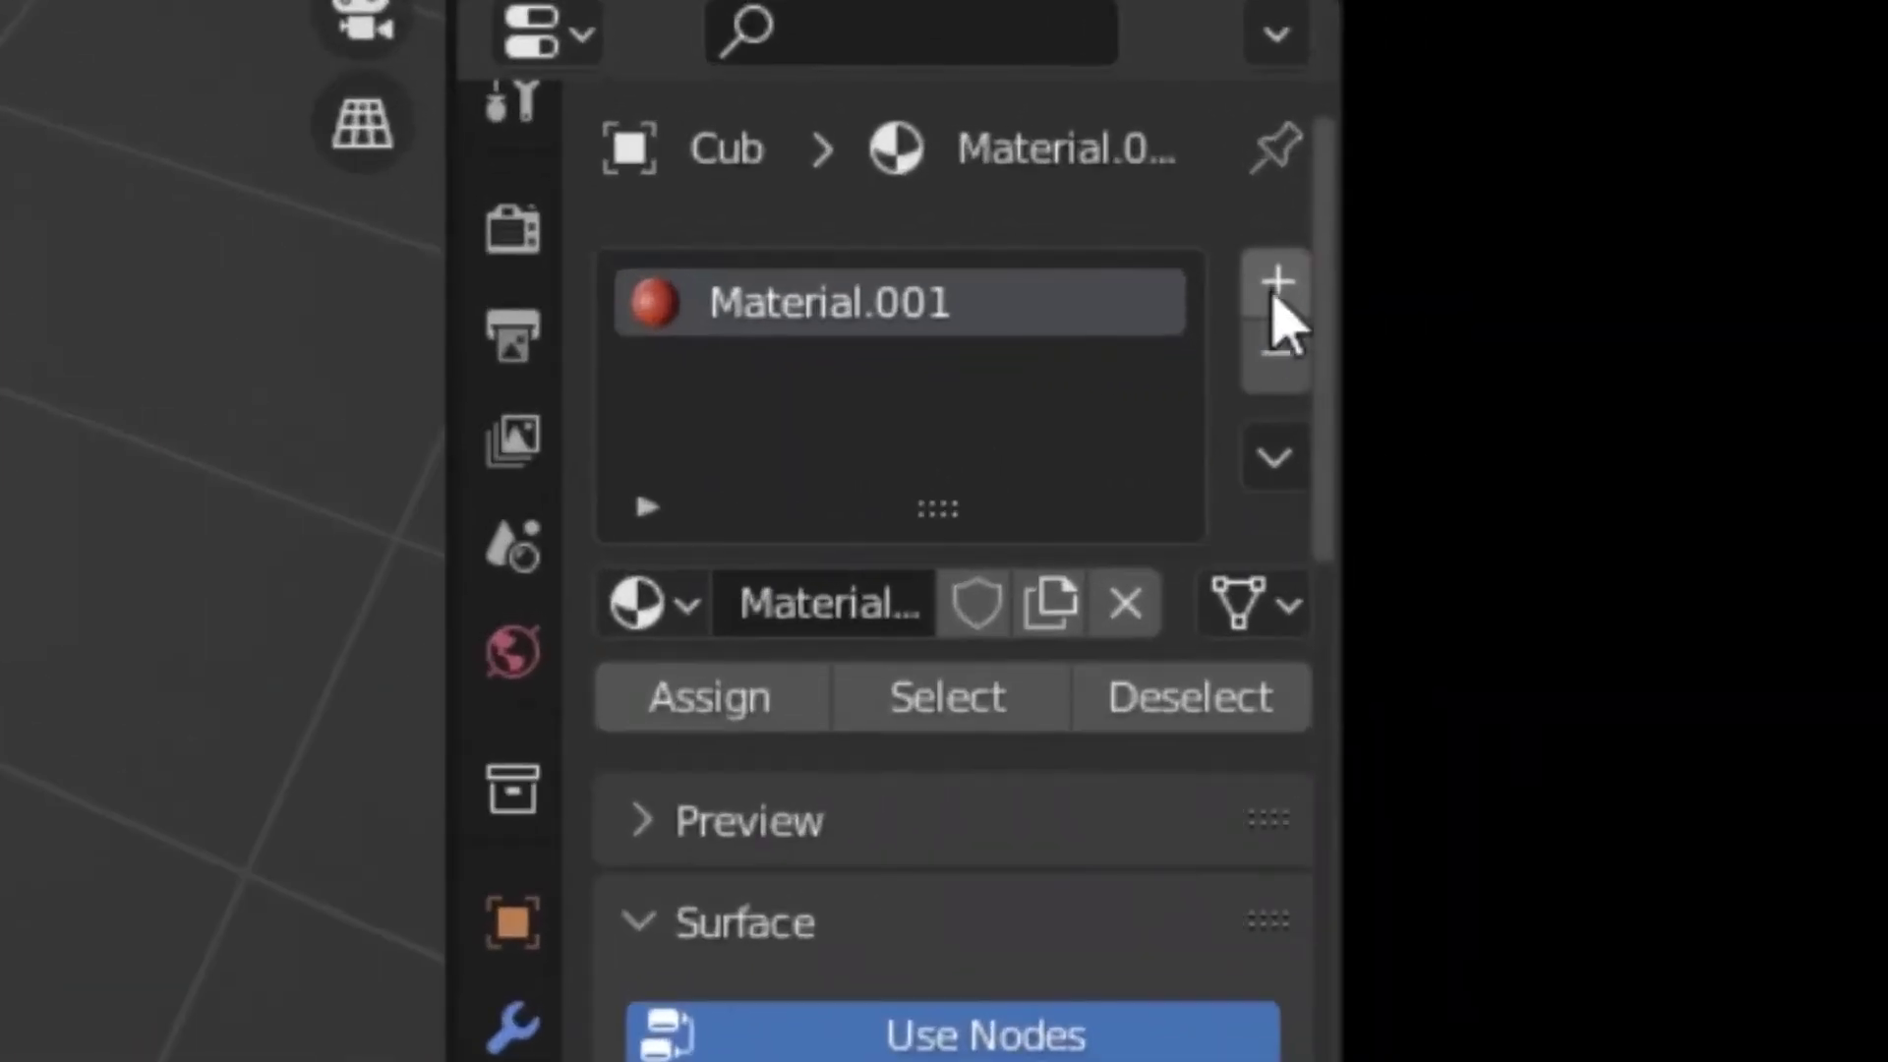
click(1862, 304)
click(929, 649)
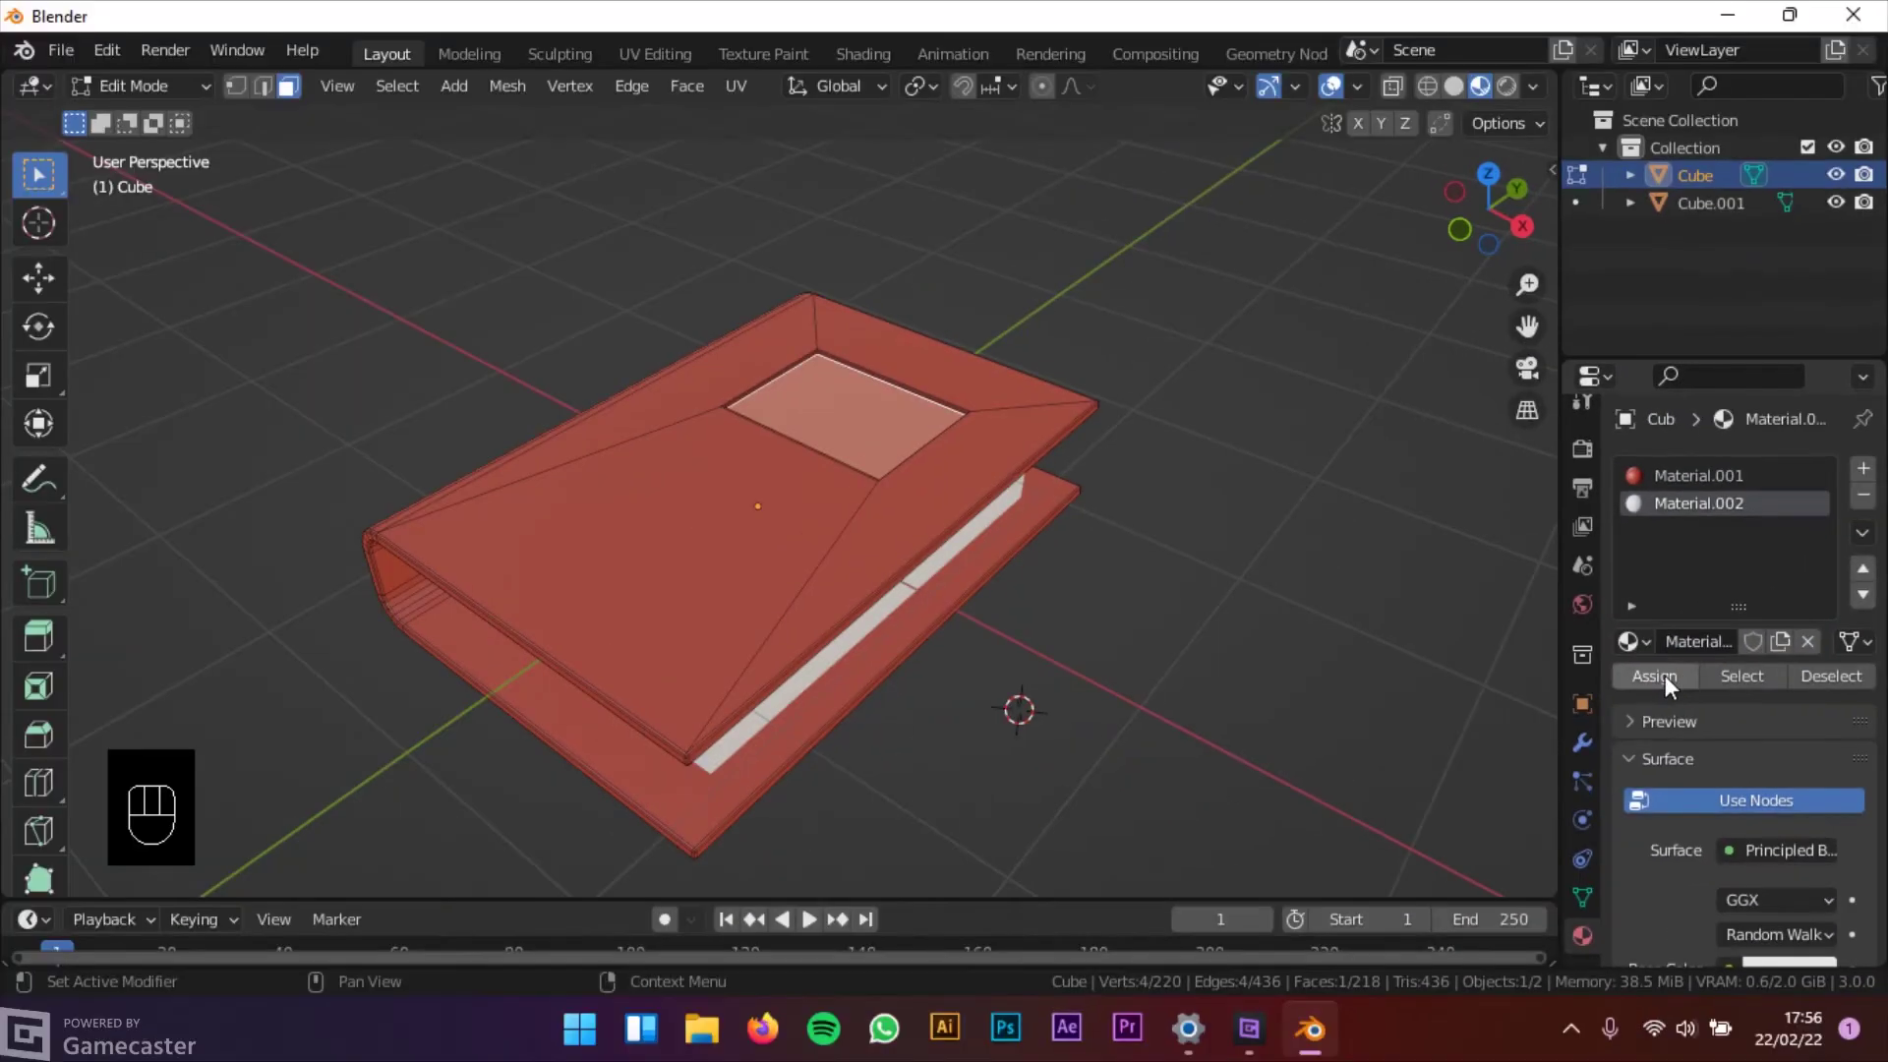
click(1660, 675)
Duplicate the cover and page block together, stack the copy about 0.59 m higher along Z, and rotate it about Z
scroll(916, 464, down, 3)
mouse_move(916, 464)
middle_down()
mouse_move(970, 434)
mouse_move(933, 461)
middle_up()
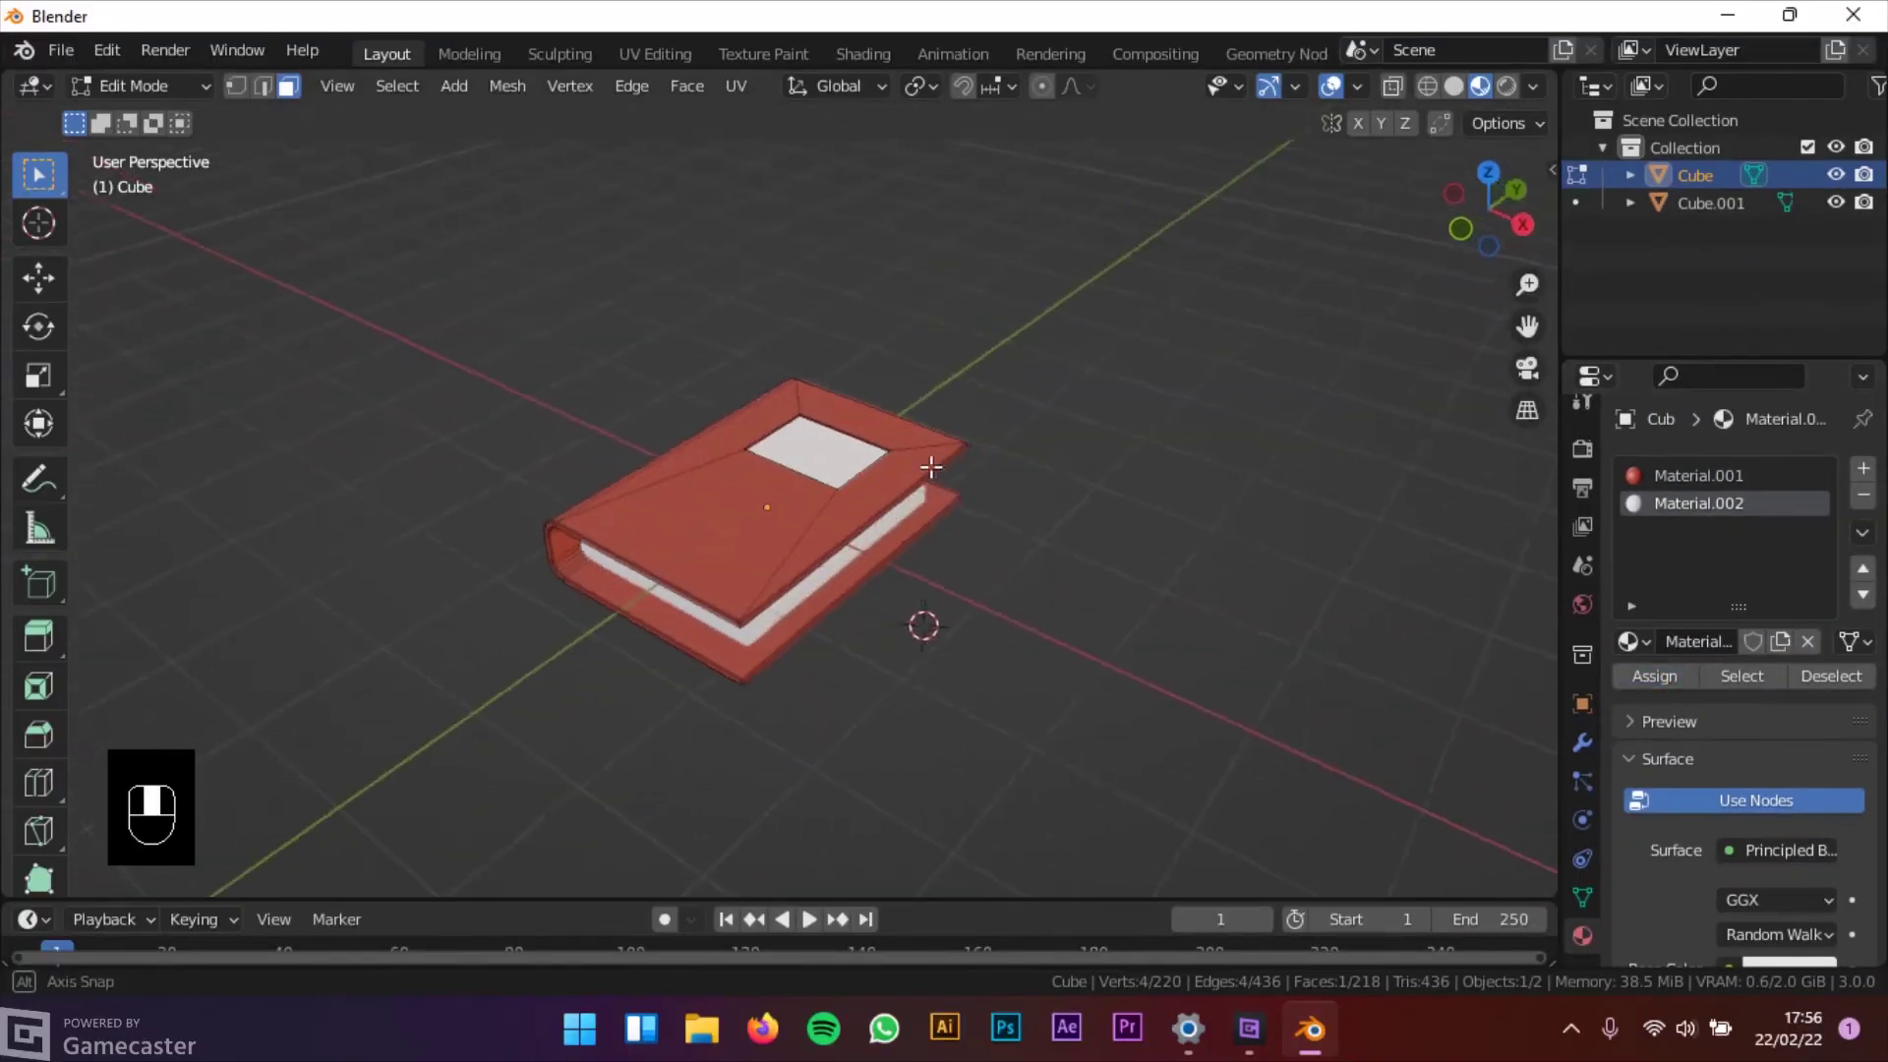
drag(1101, 422, 959, 710)
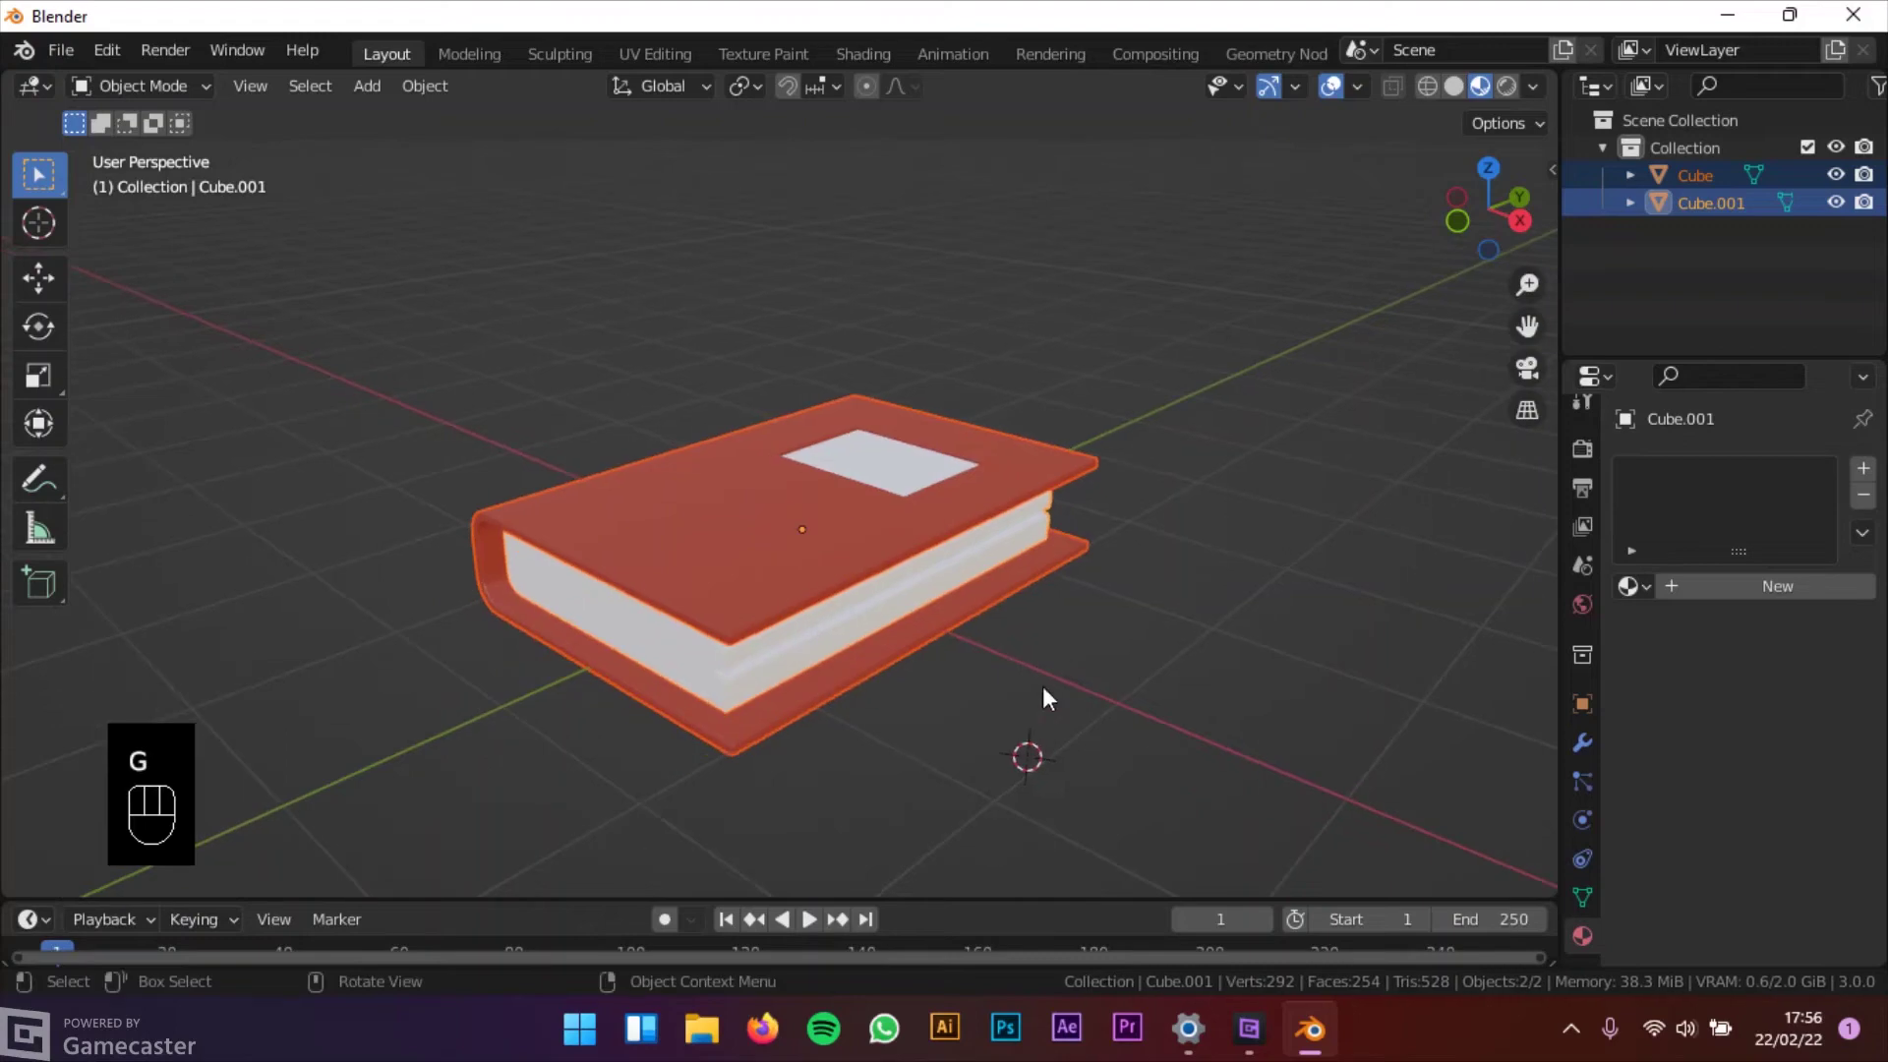
shift+middle_drag(1062, 704, 1116, 715)
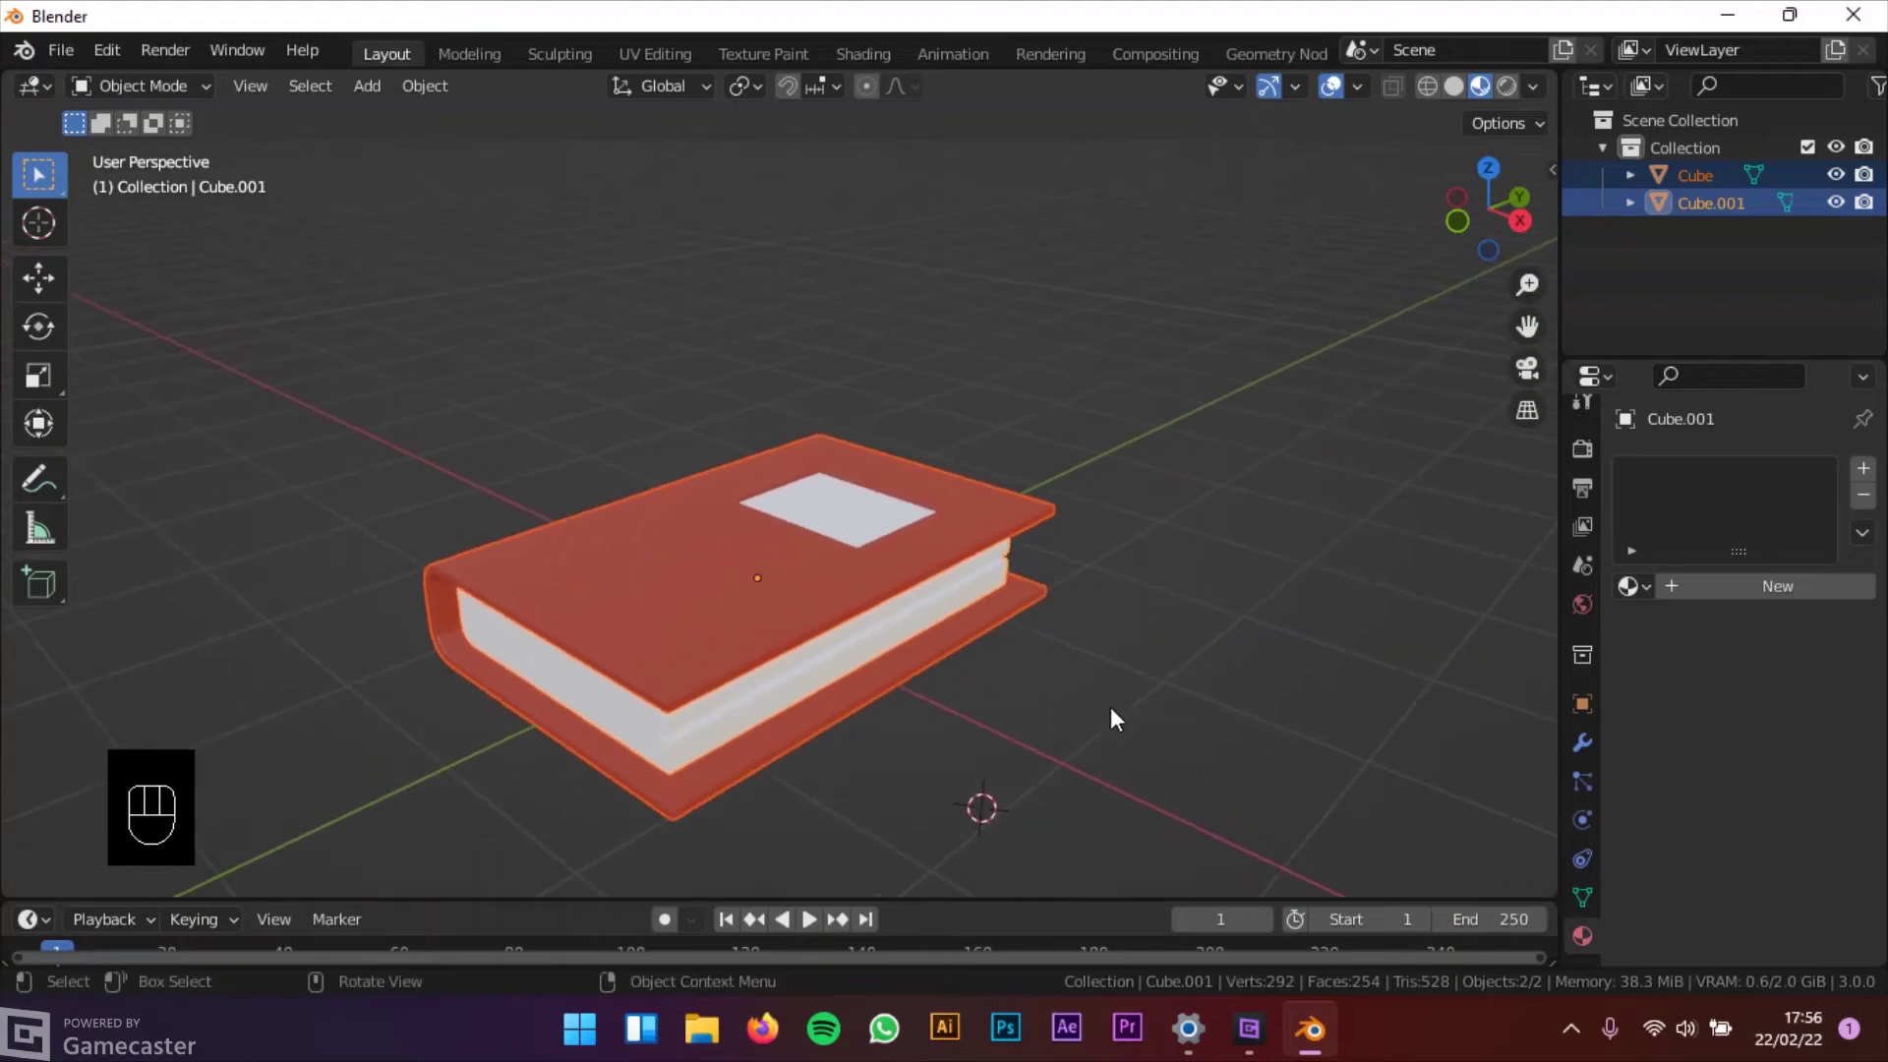
key(shift+d)
key(z)
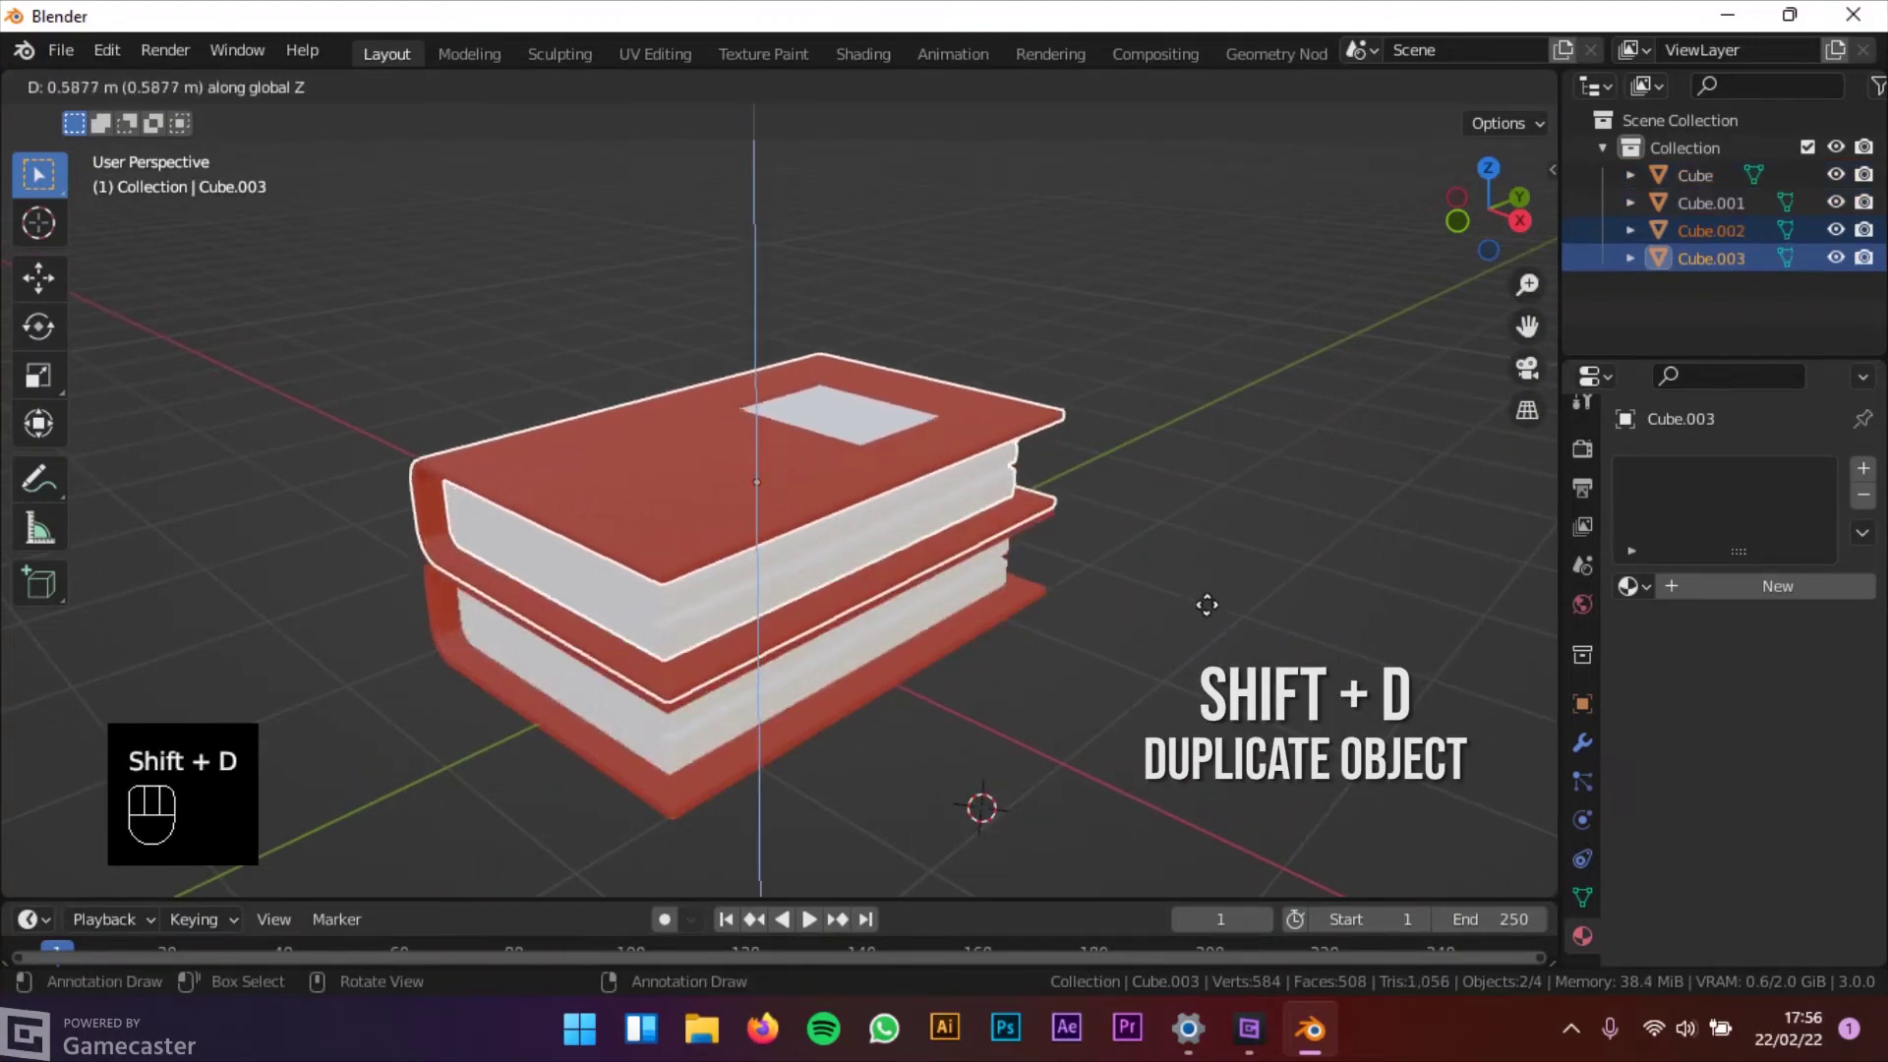
click(1223, 611)
key(r)
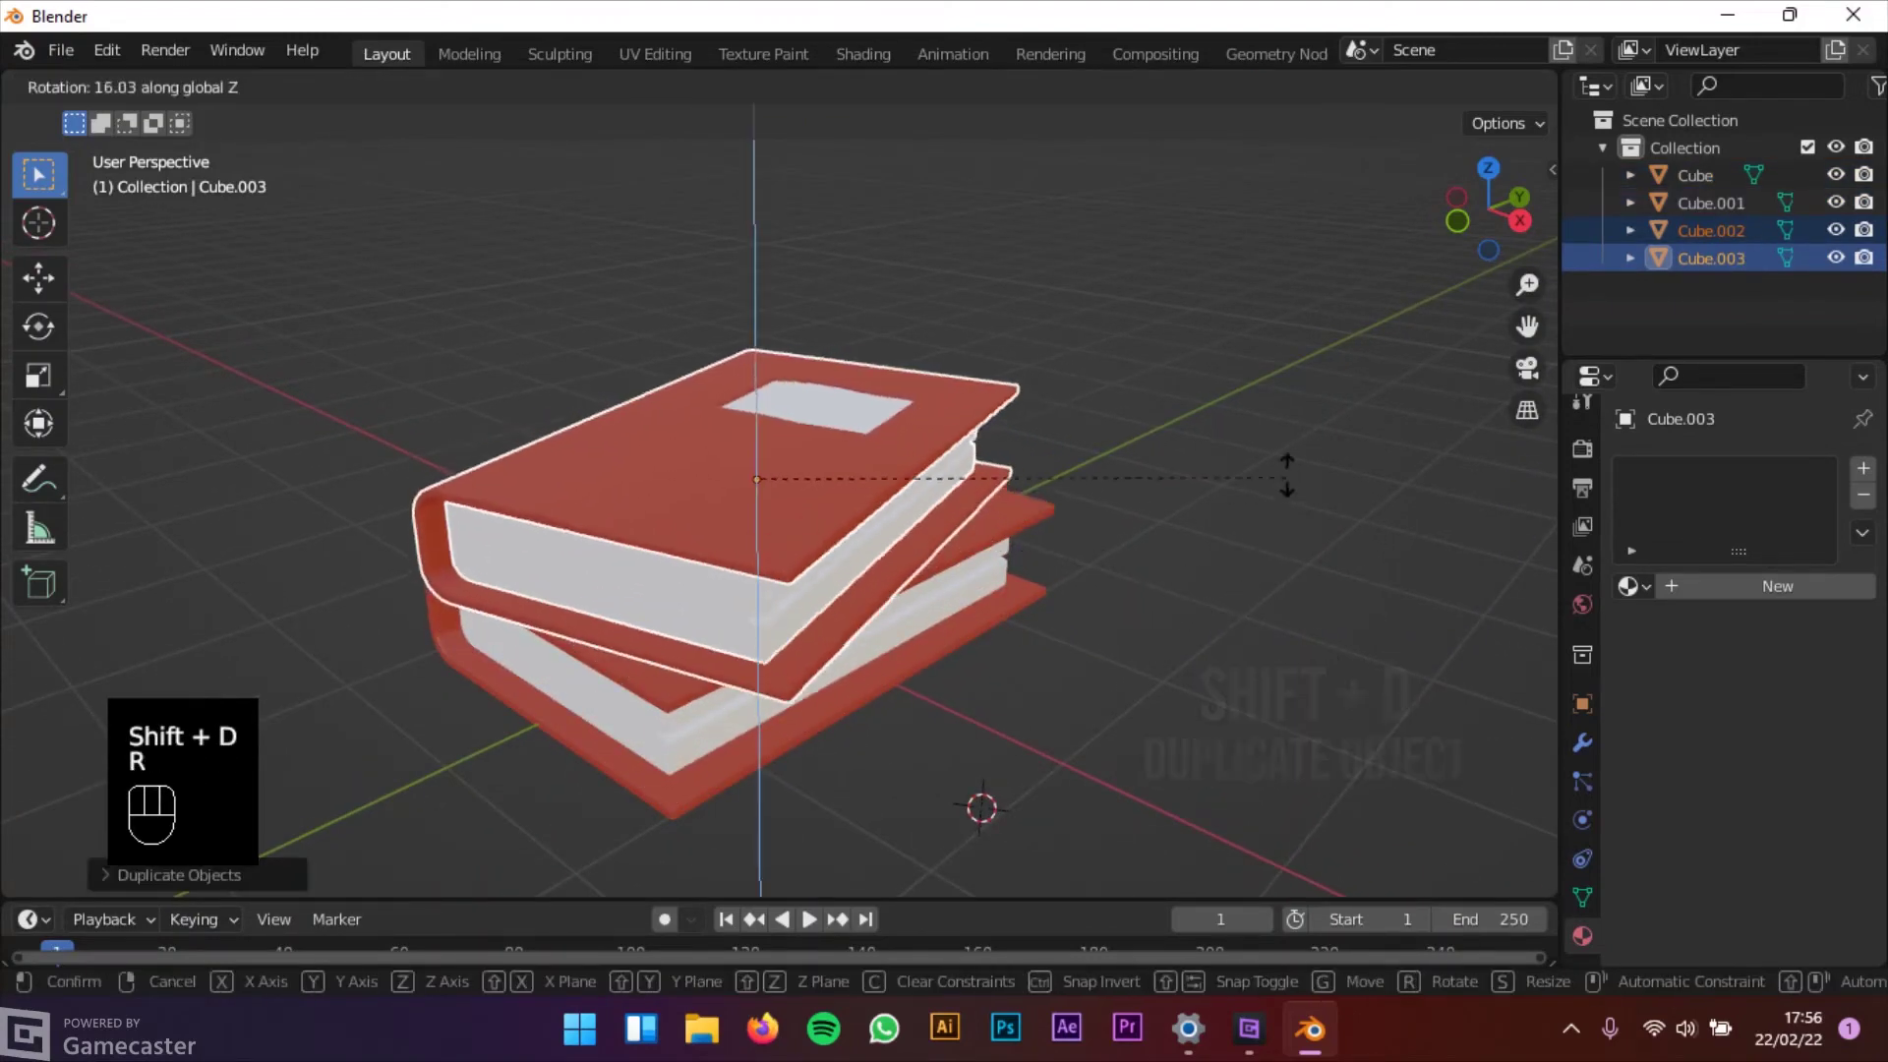
click(1244, 531)
Duplicate the second book about 0.56 m upward along Z as a third book and rotate it about Z
key(shift+d)
key(z)
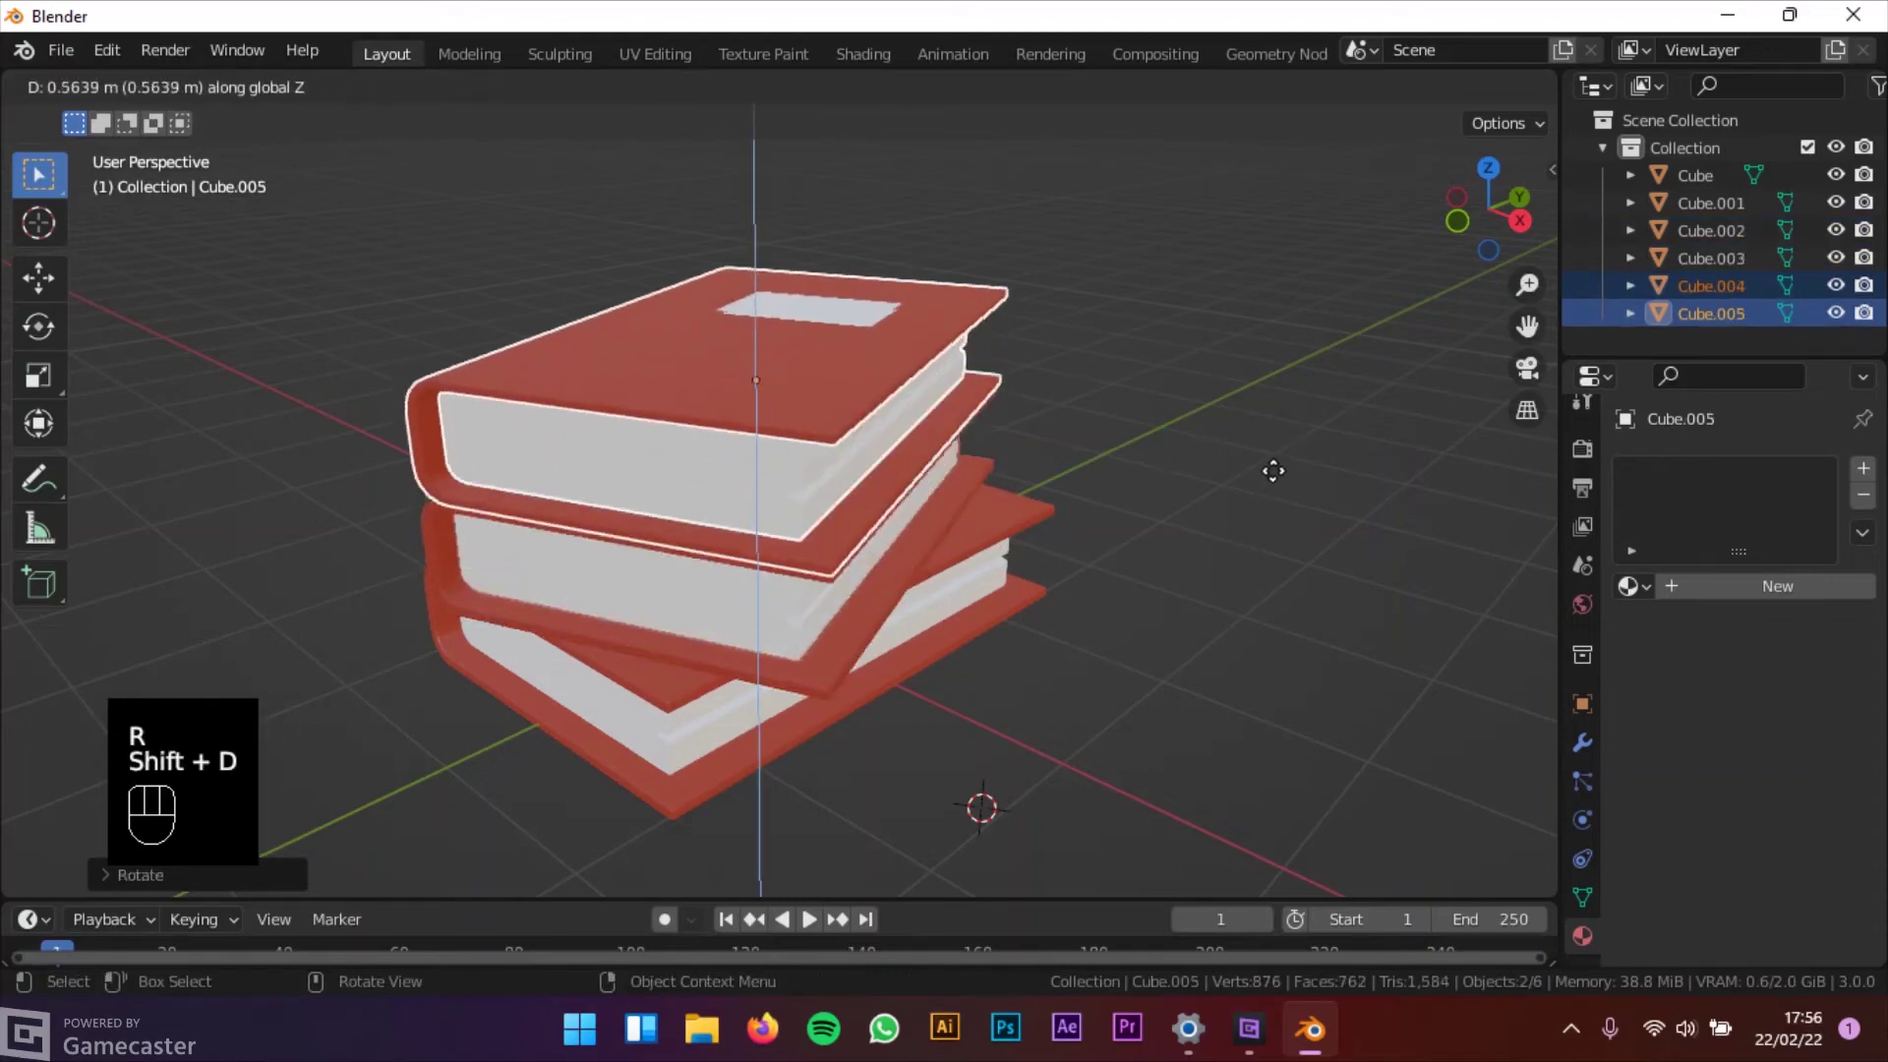
click(1294, 478)
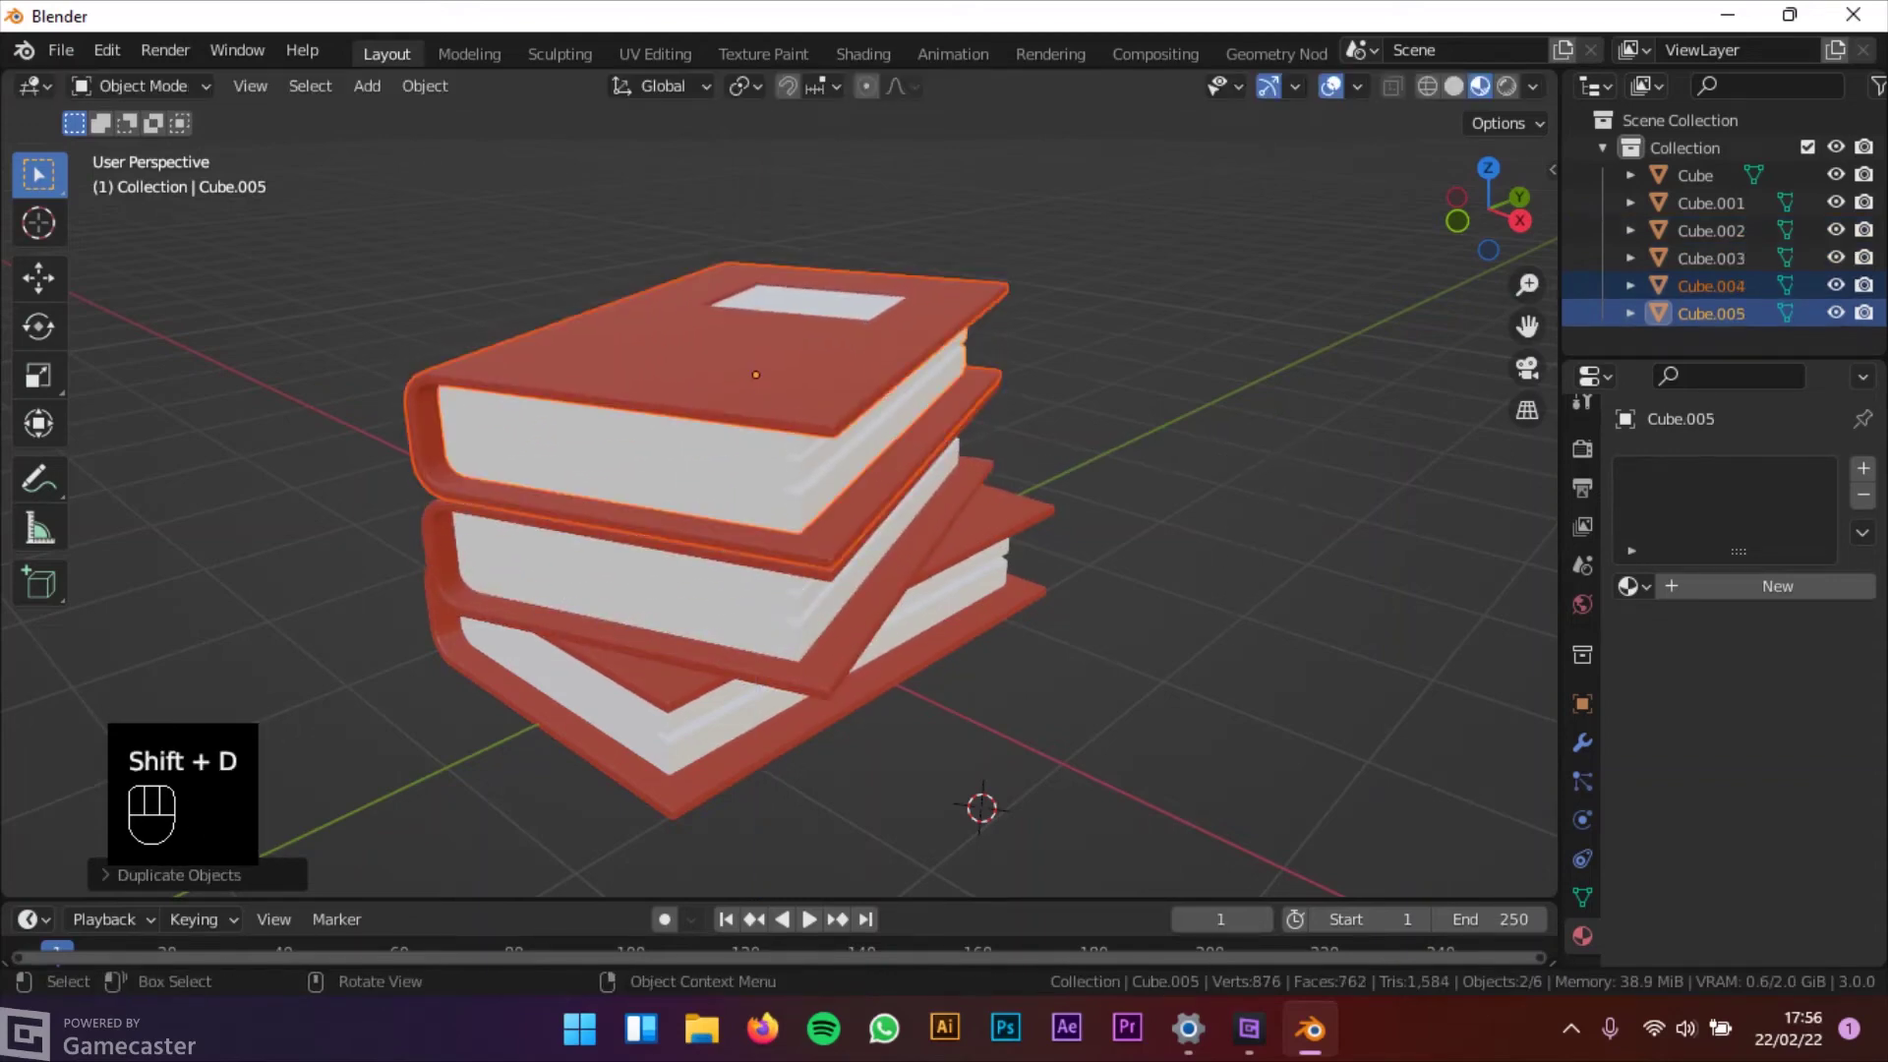
key(r)
key(z)
click(777, 651)
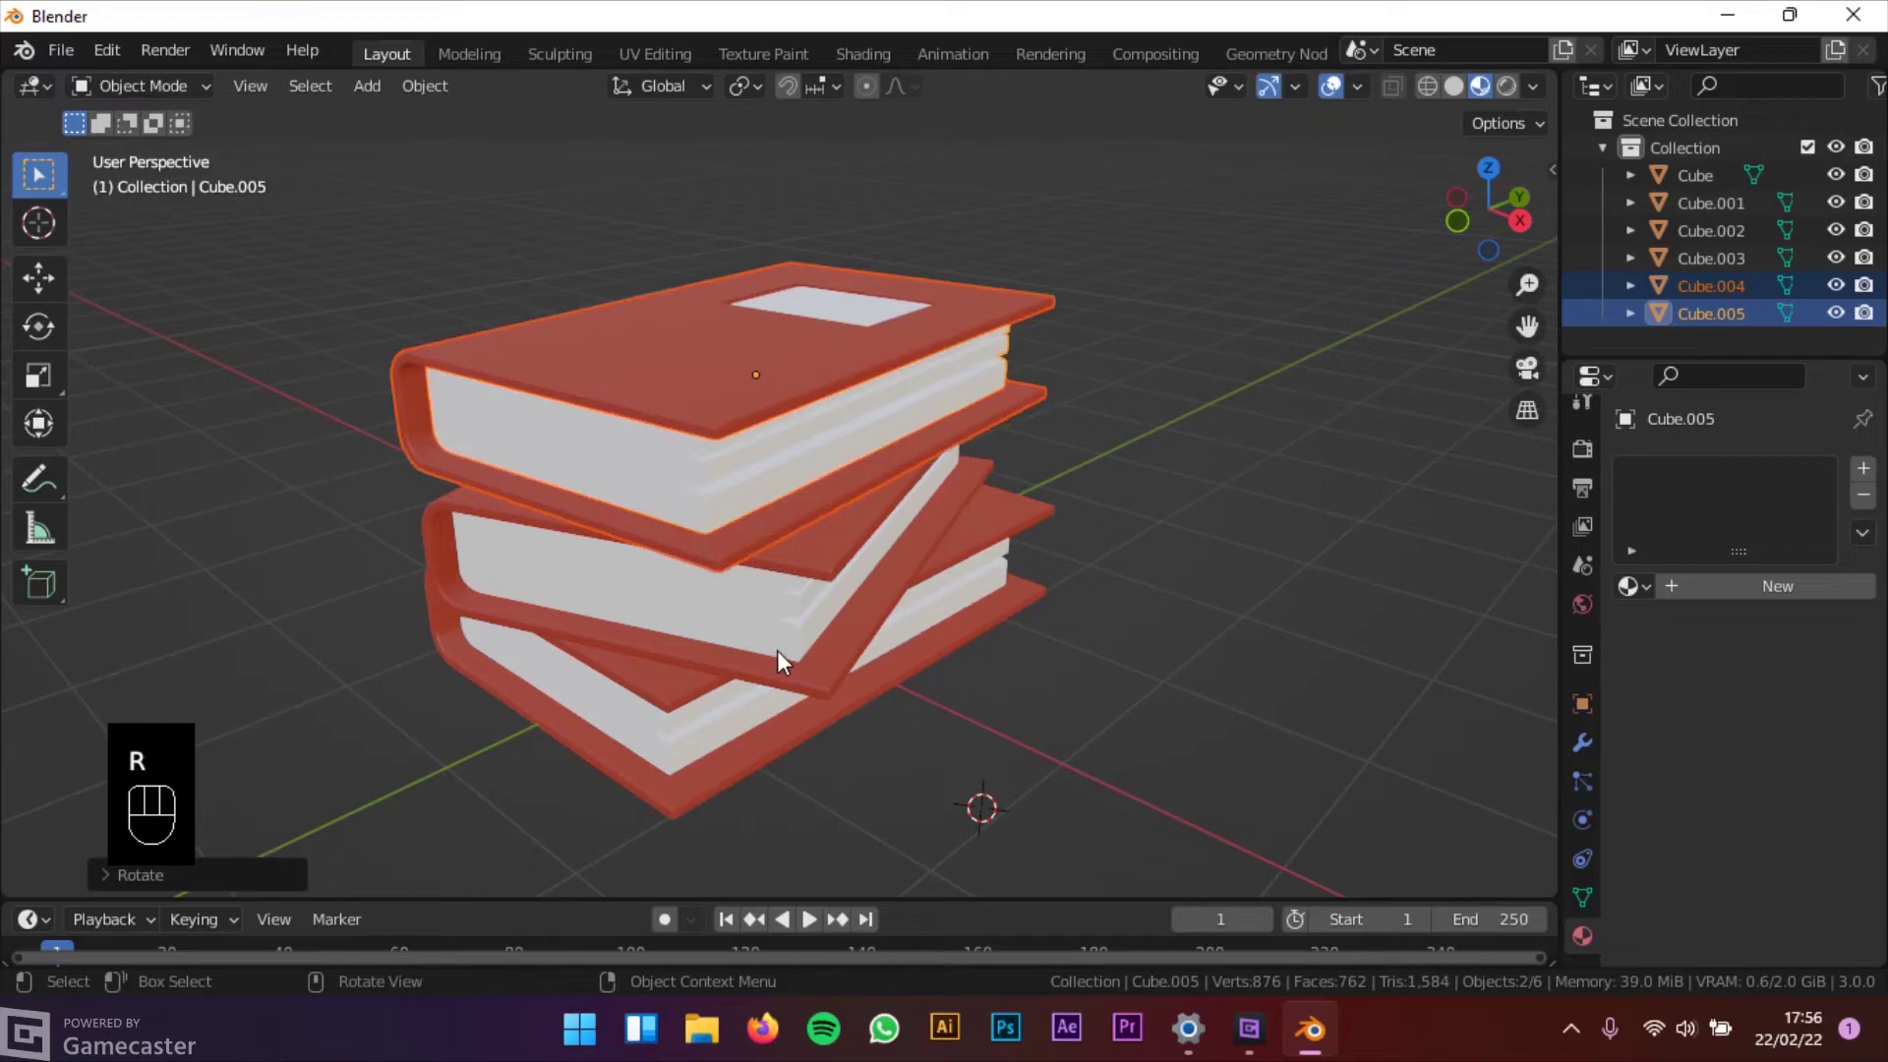
Replace the middle book's red cover material with a new blue one, hue about 0.669 and saturation about 0.967
click(852, 672)
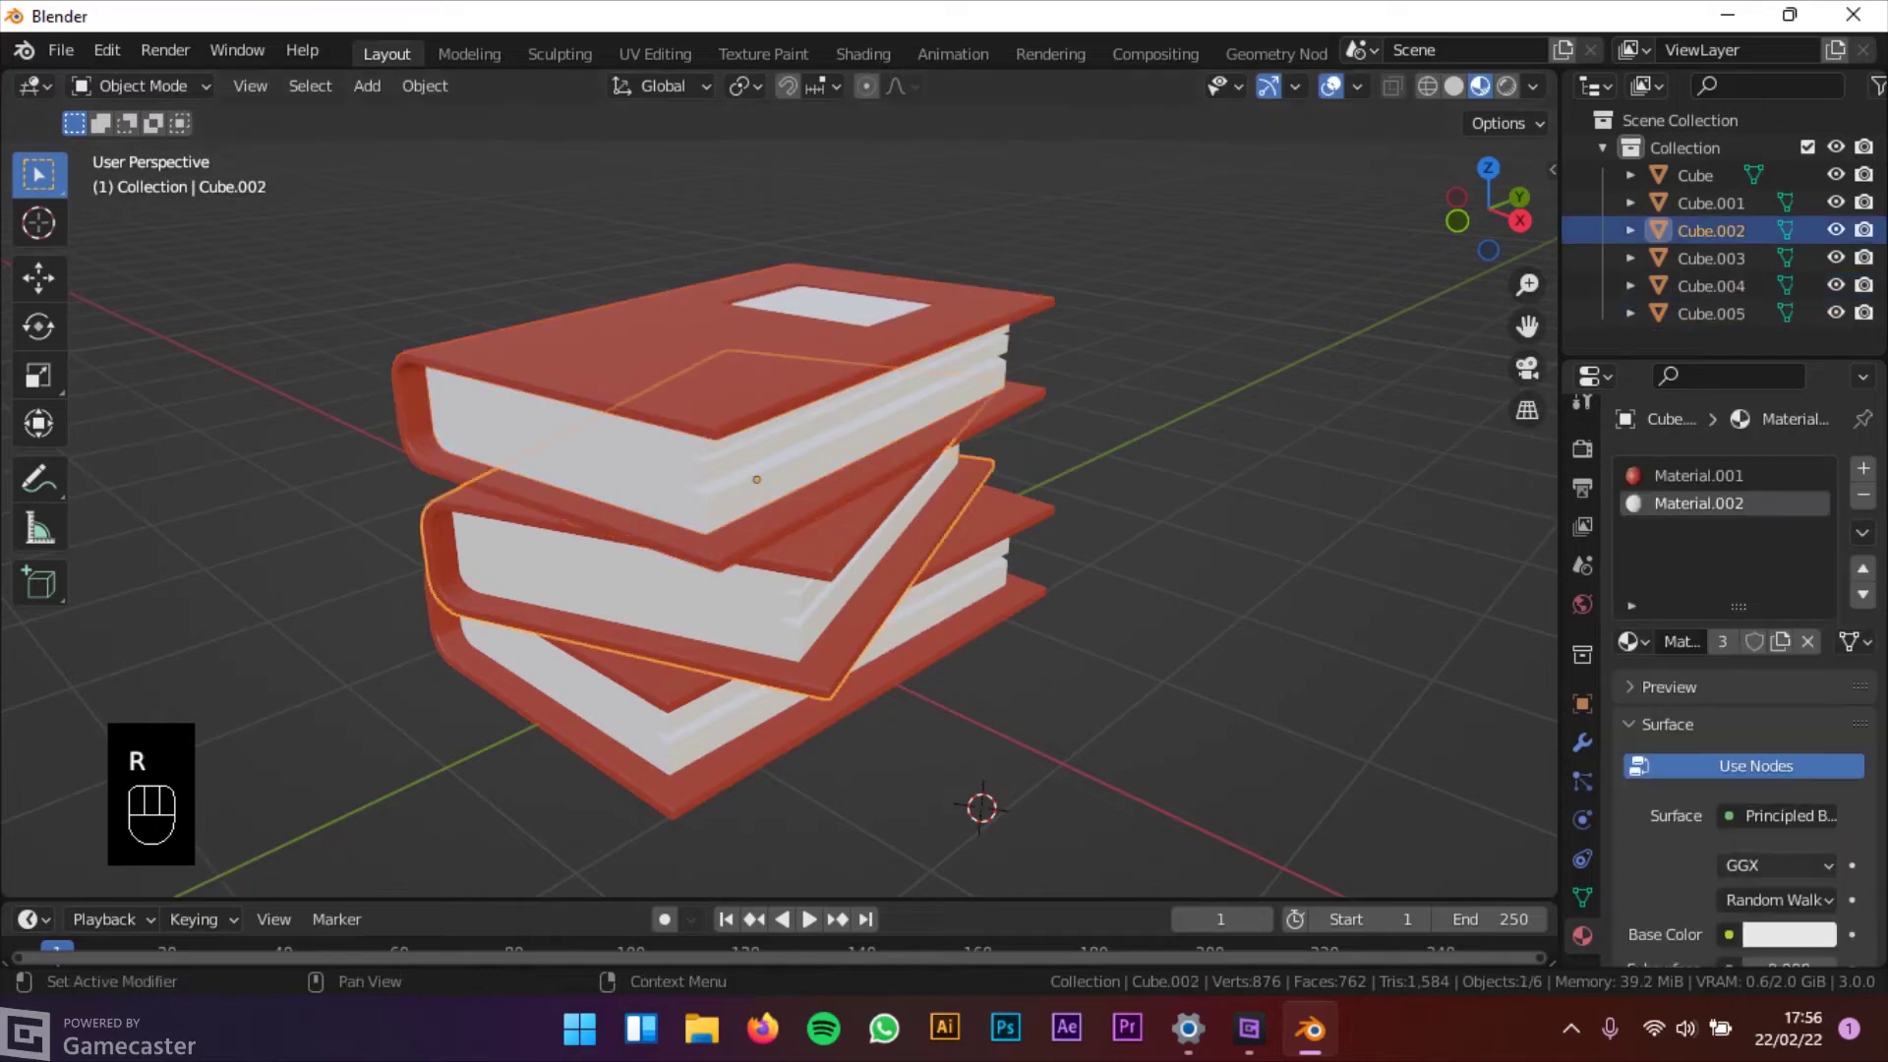
click(1807, 642)
click(1717, 646)
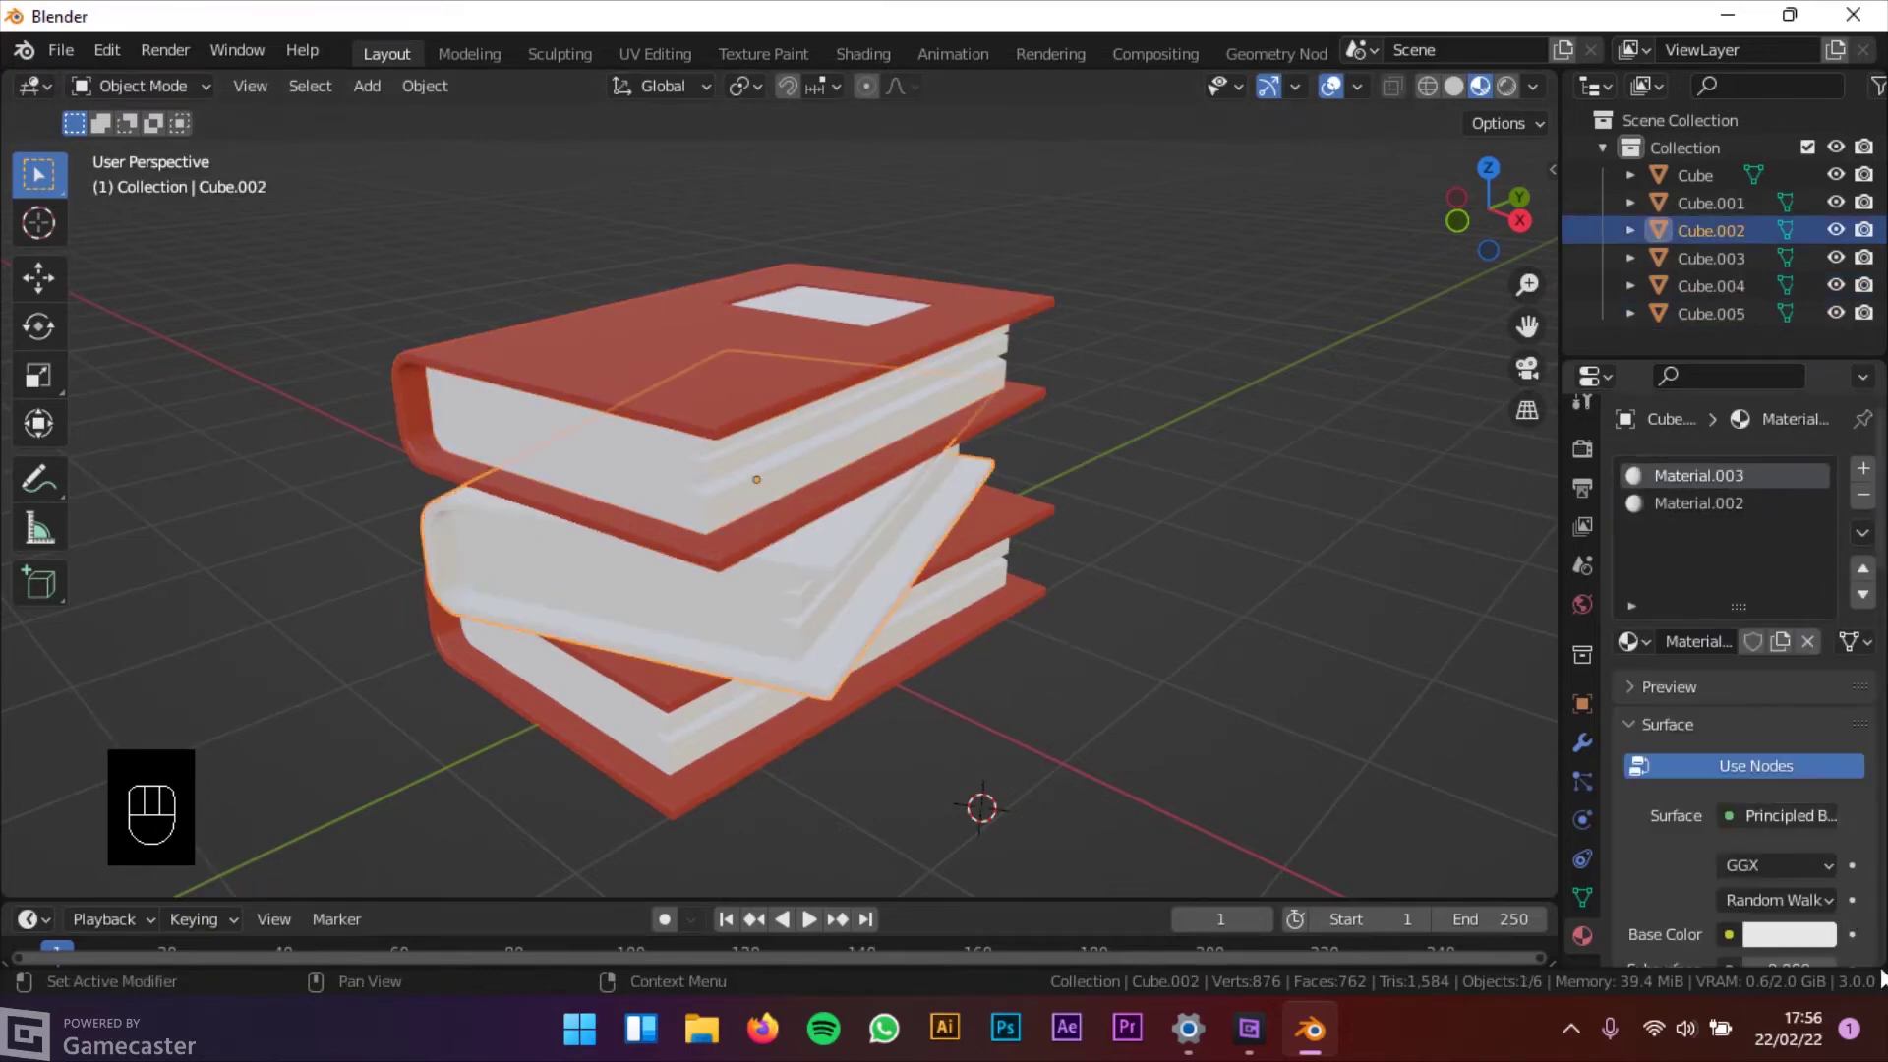
click(1803, 929)
drag(1677, 649, 1767, 598)
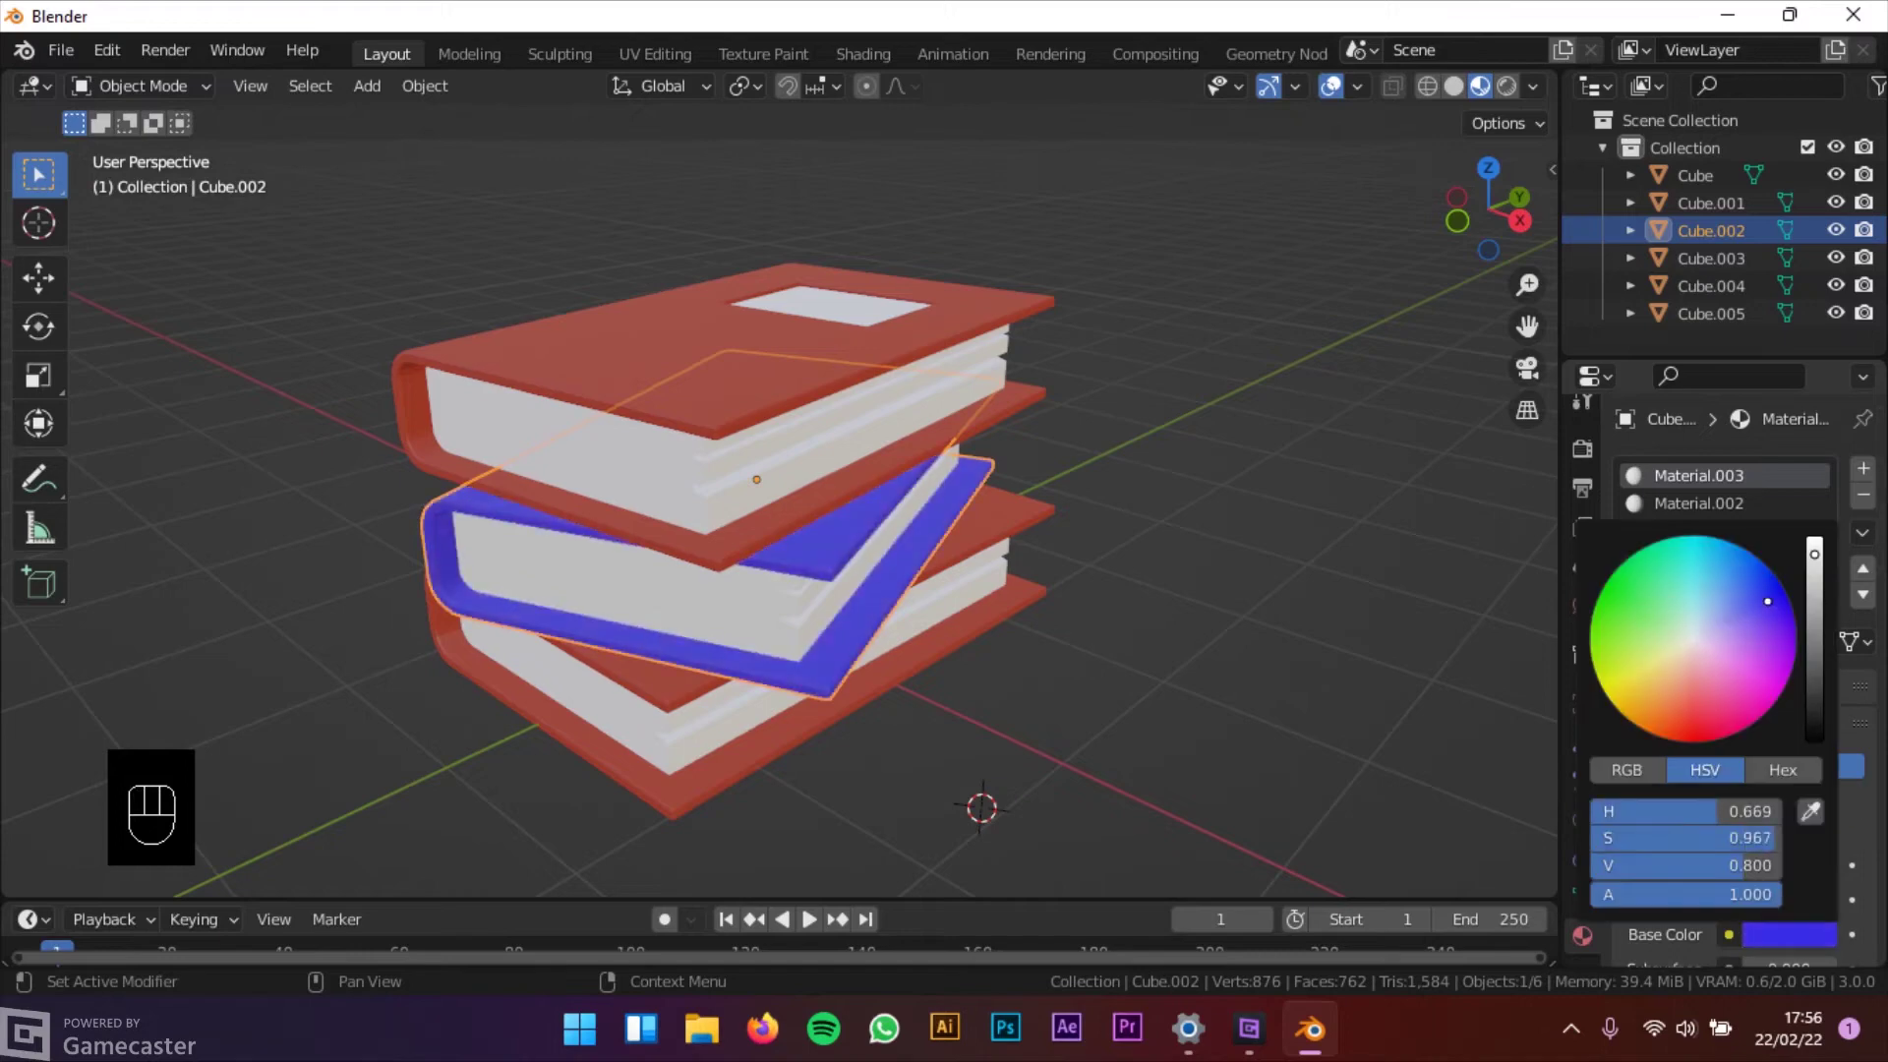
Replace the top book's red cover material with a new material that has a bright green base color
click(1065, 561)
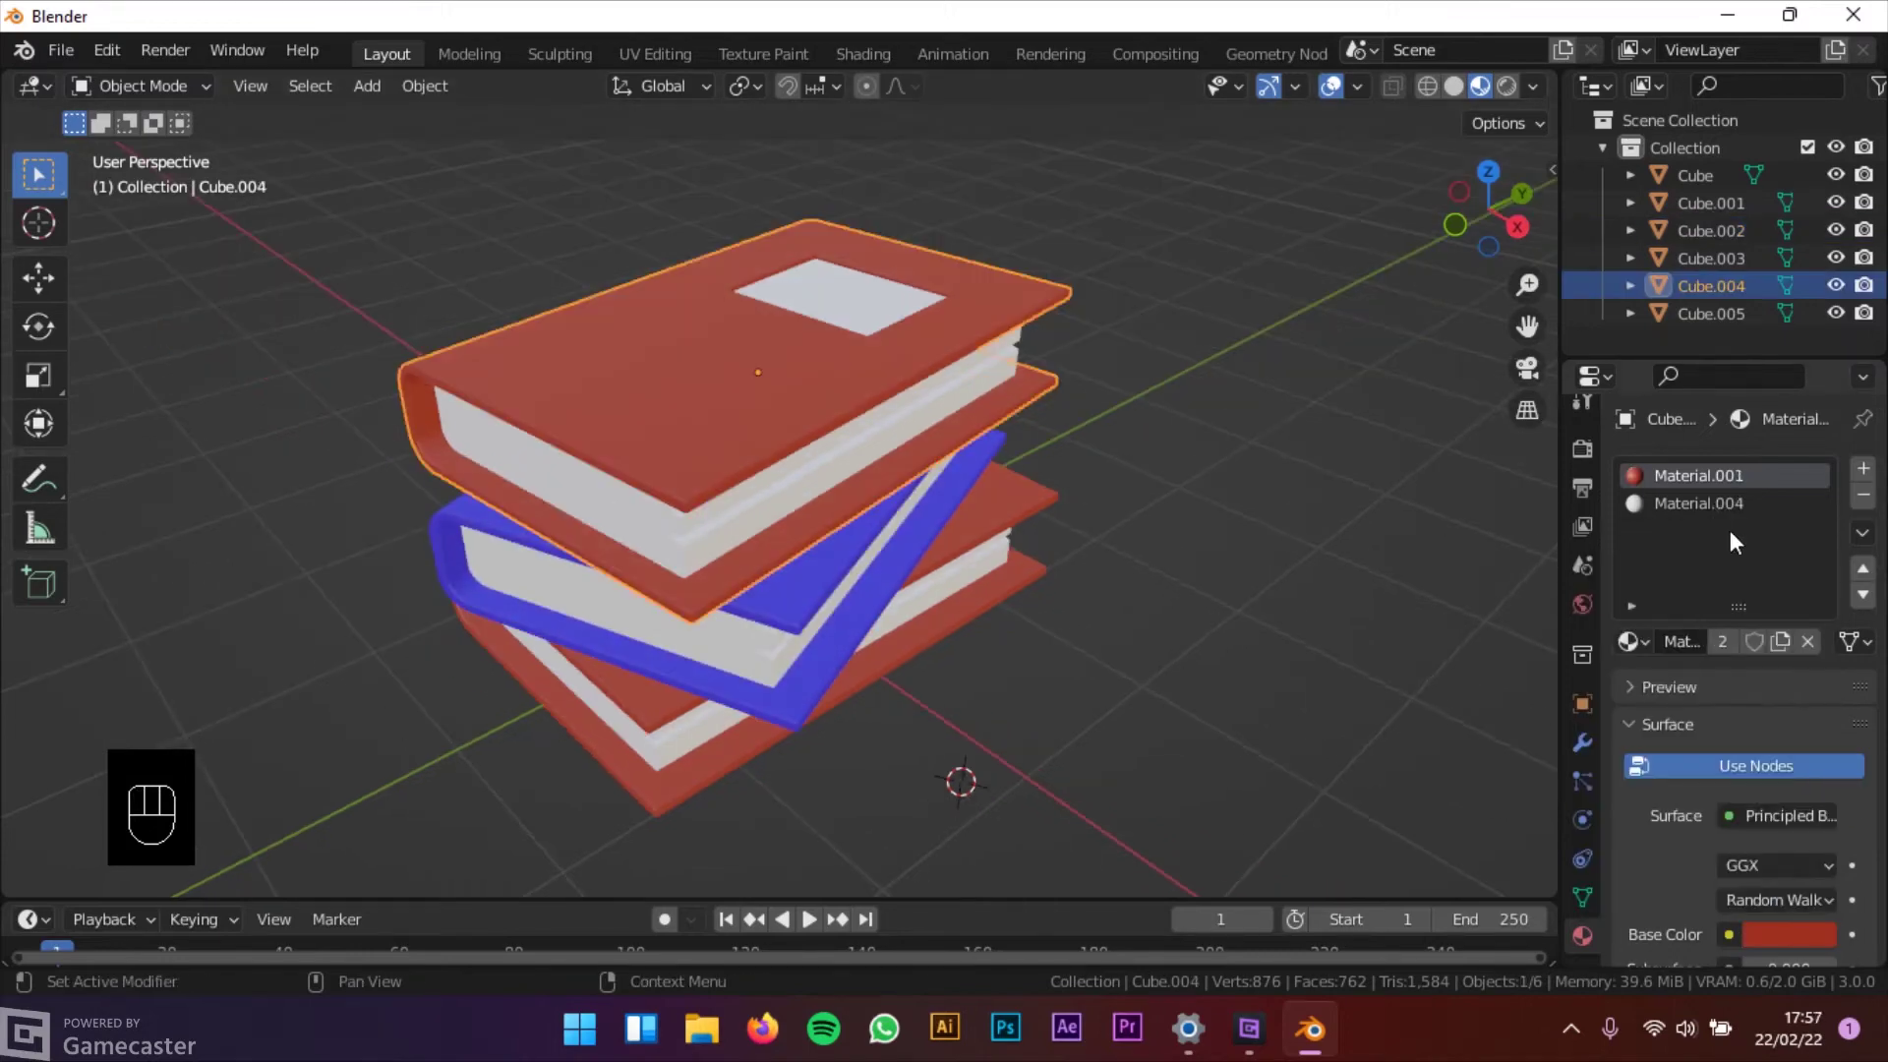
click(1808, 643)
click(1731, 651)
click(1787, 934)
drag(1672, 621, 1612, 597)
Duplicate the bottom red book to the top of the stack, about 1.7 m up along Z, and rotate it about Z
key(shift+d)
key(z)
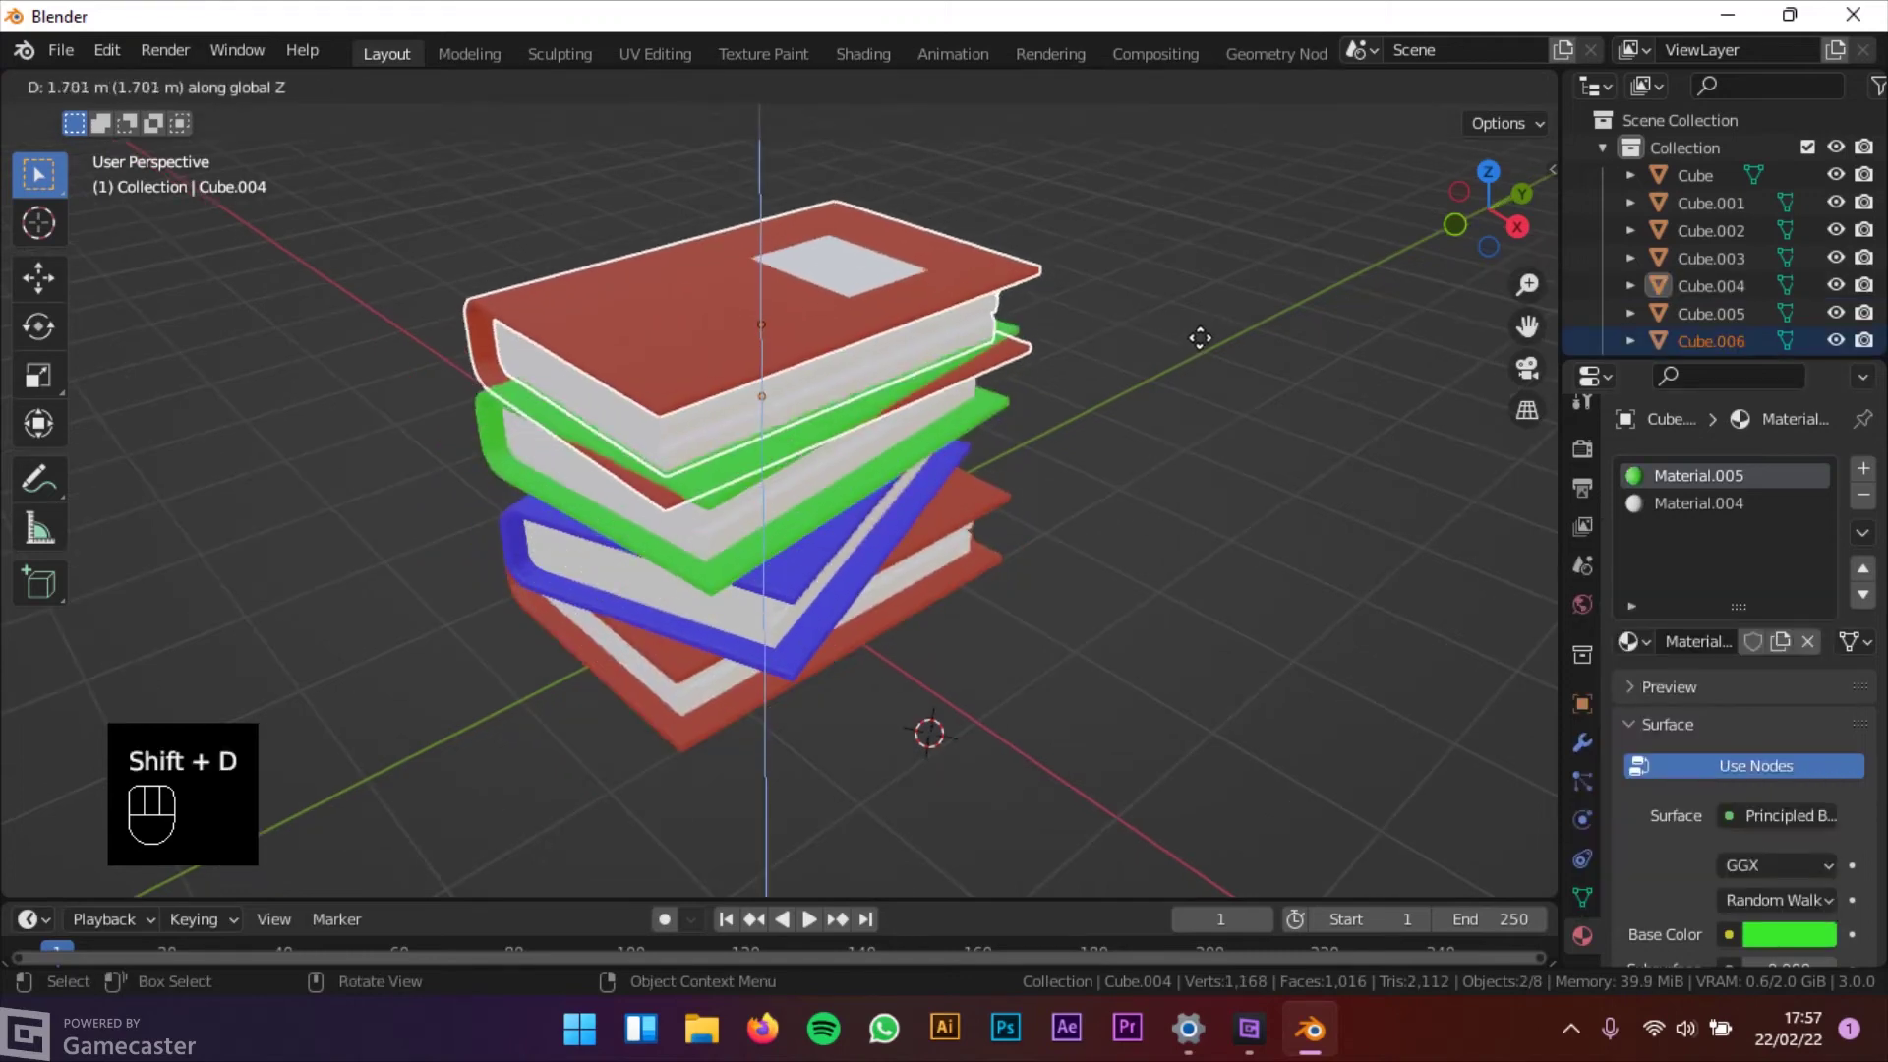
click(1210, 336)
key(r)
key(z)
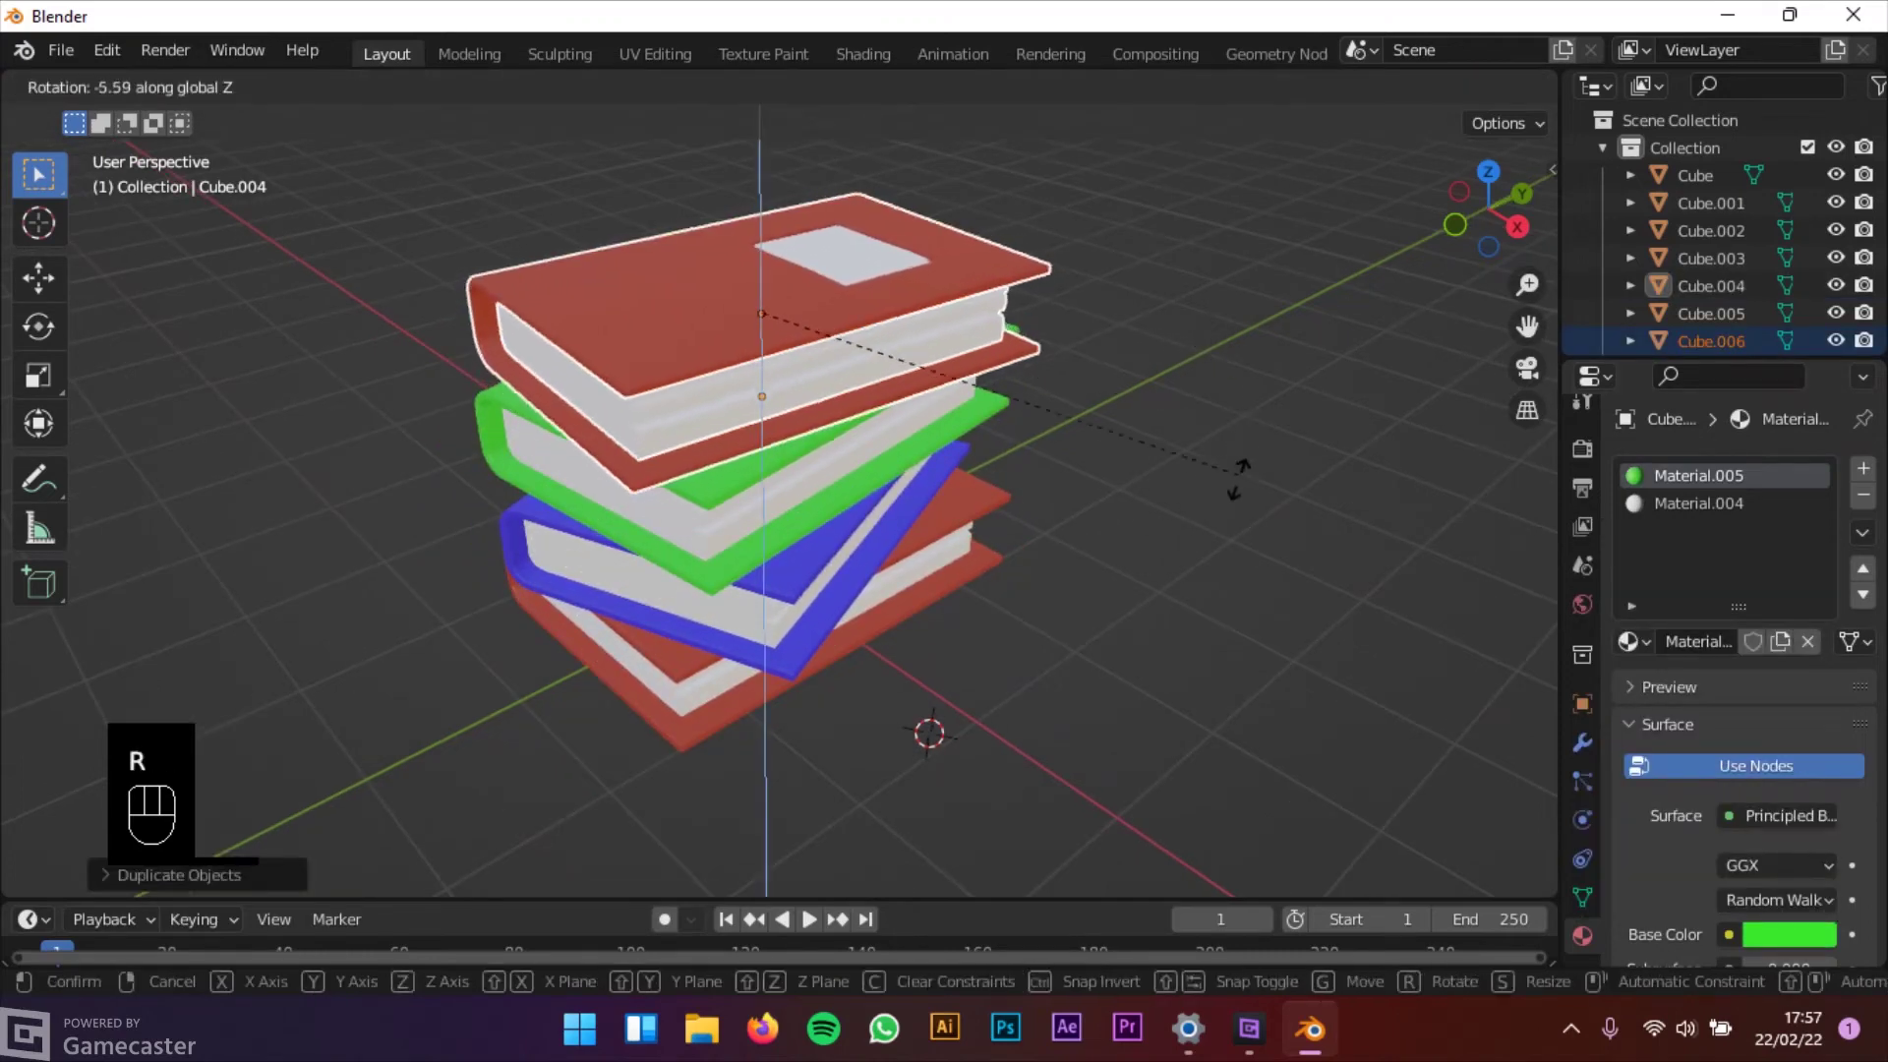
click(1224, 574)
click(1224, 572)
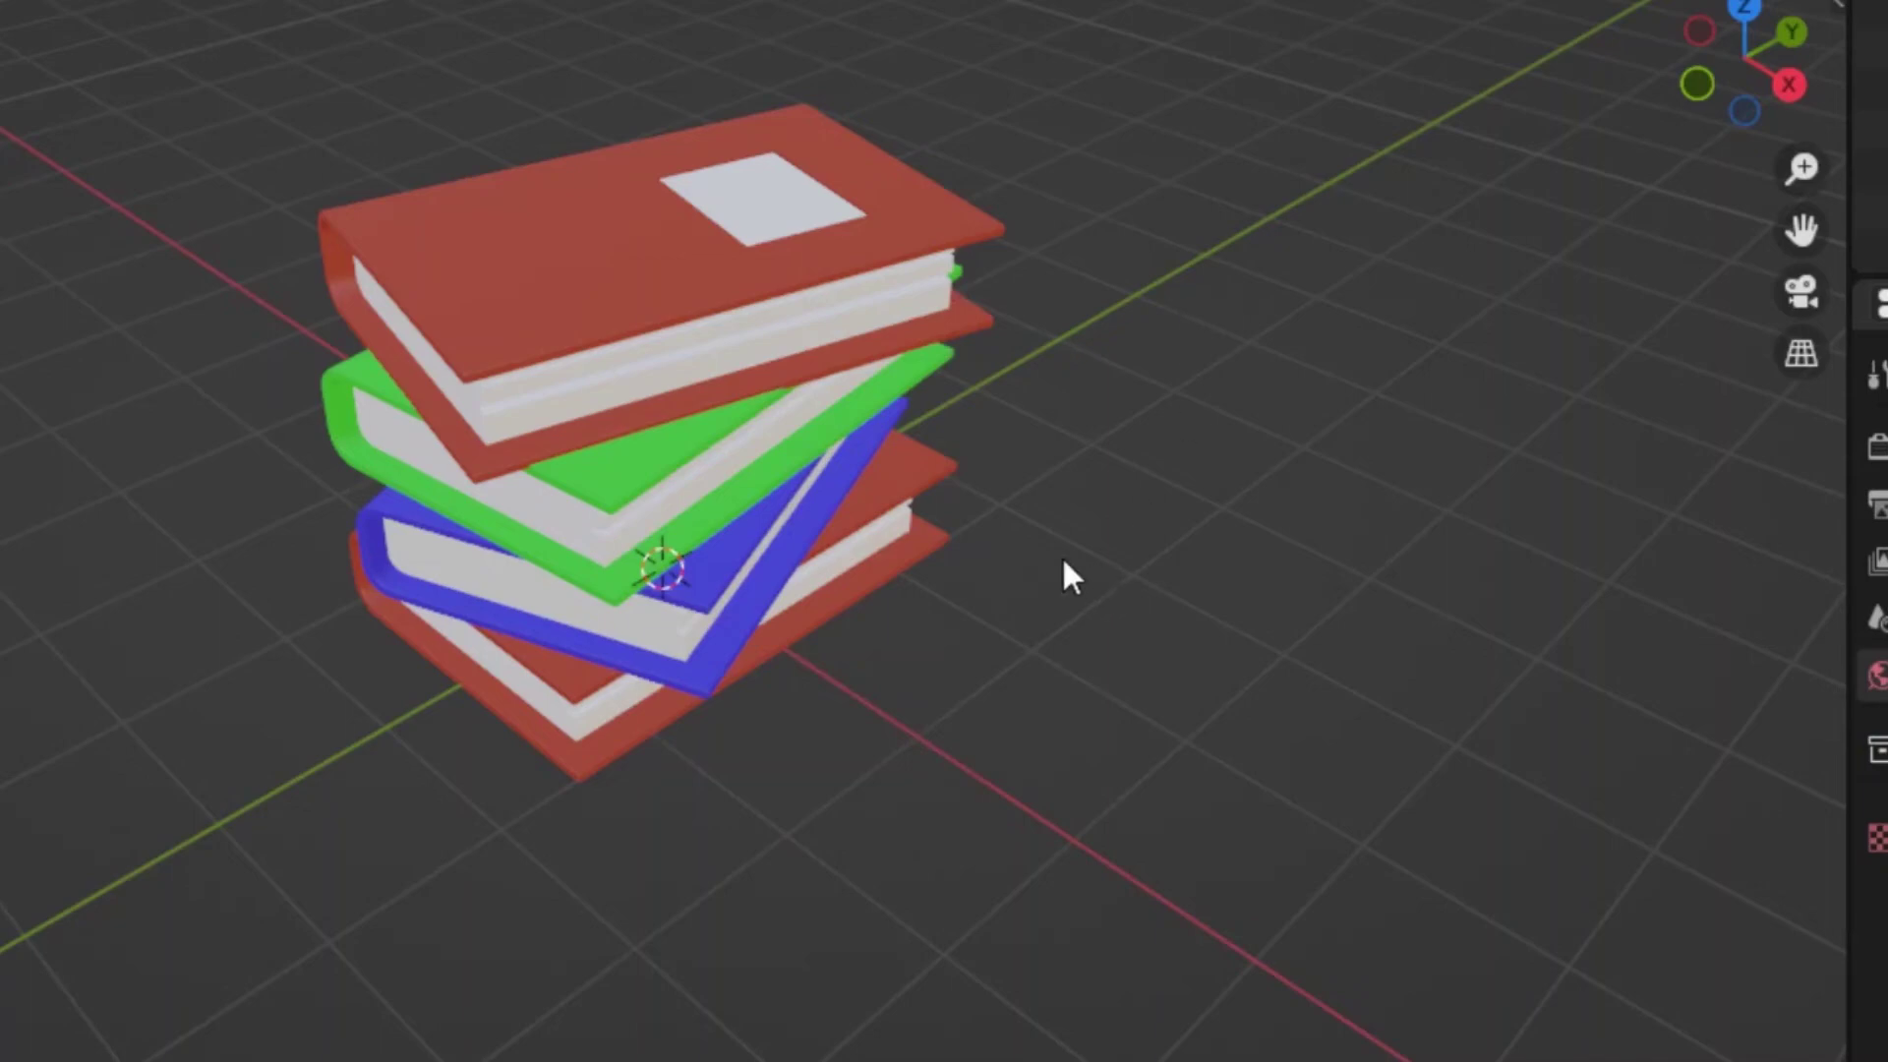
Add a plane at the base of the stack and scale it up into a large ground surface
key(shift+a)
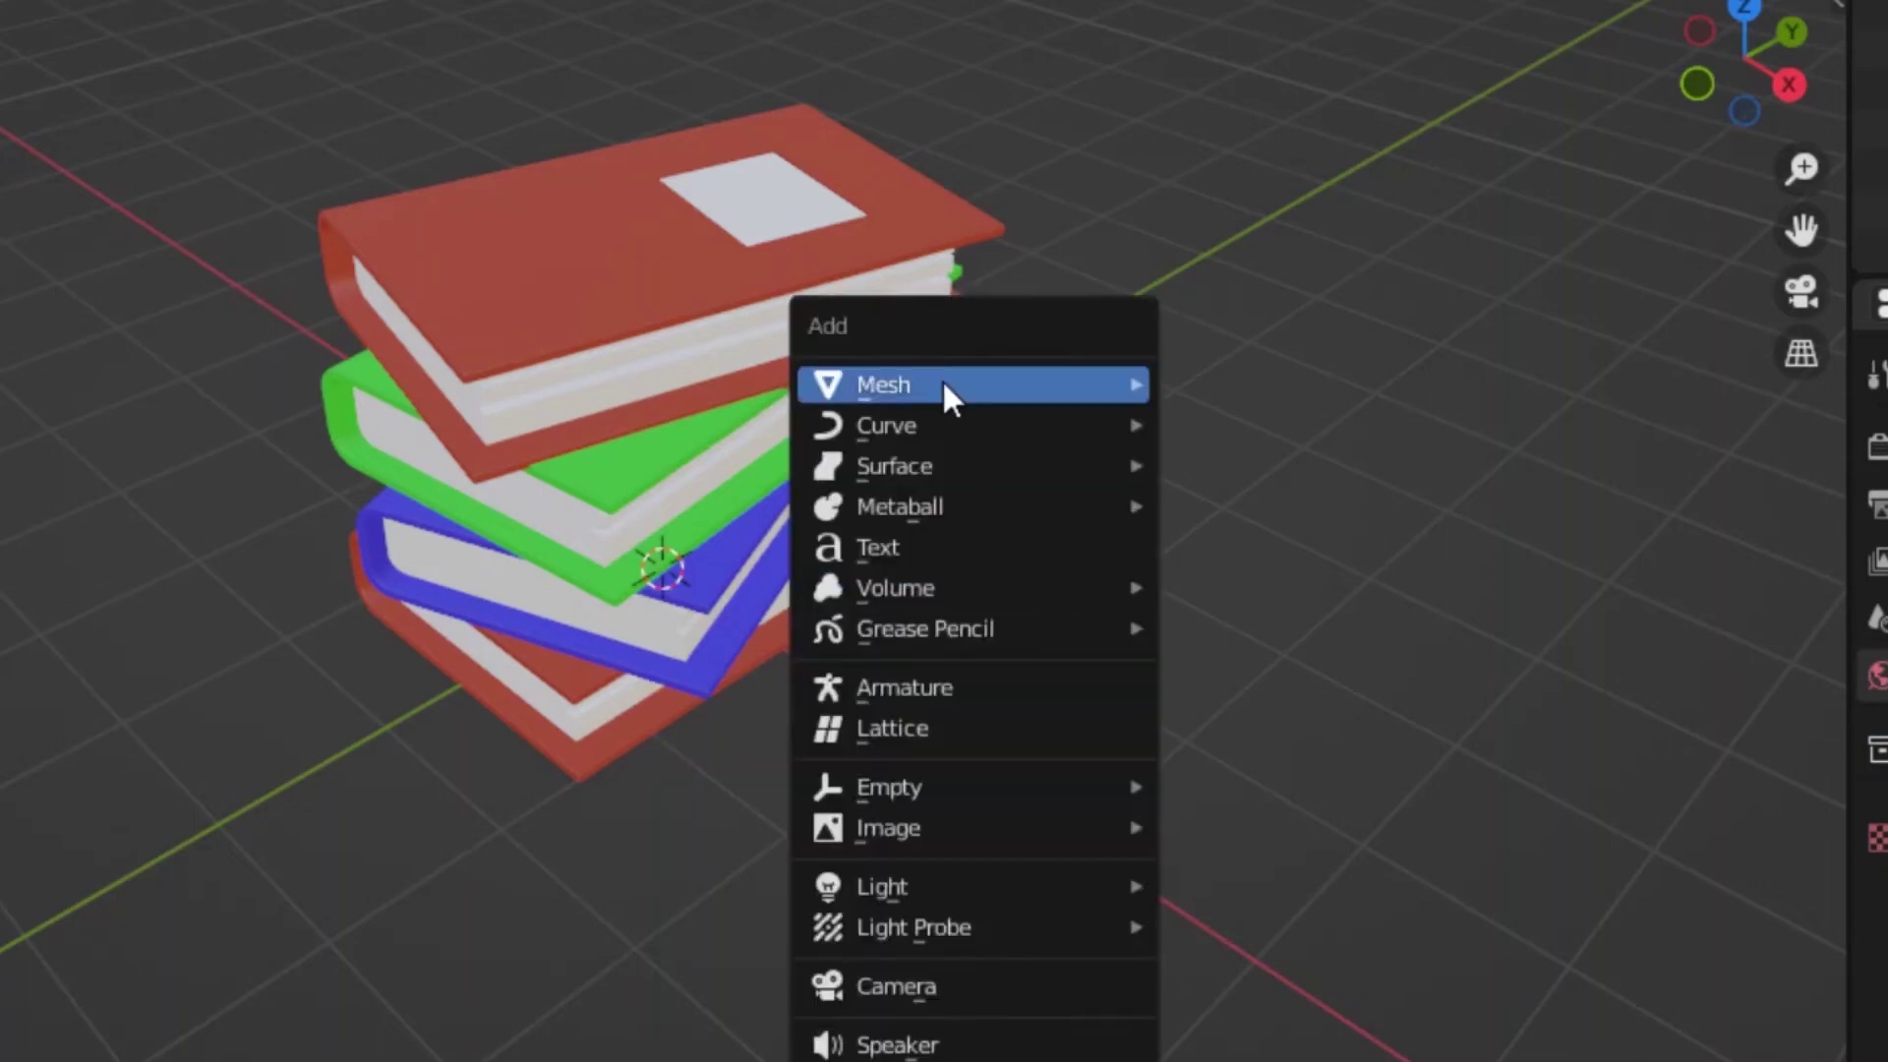
mouse_move(948, 400)
click(1407, 438)
key(s)
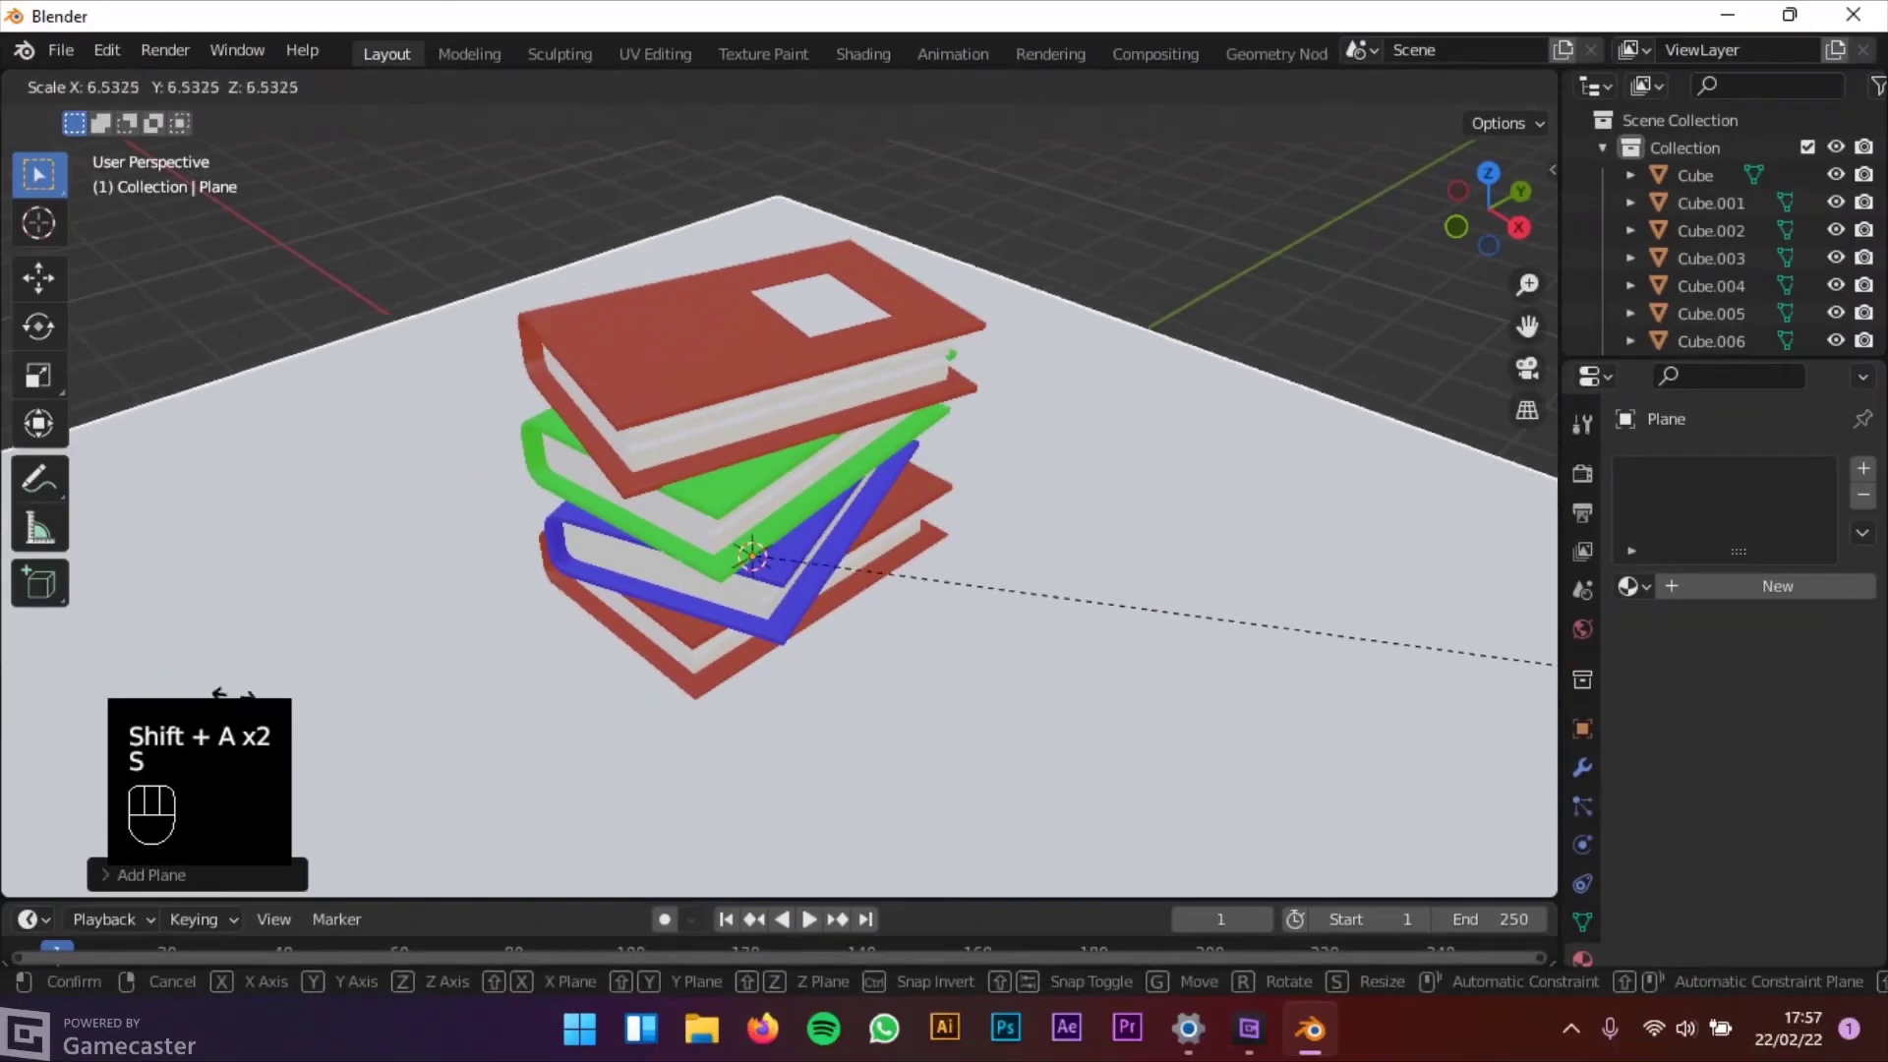
click(1011, 658)
Add an area light, move it up above the stack of books and enlarge it
scroll(1011, 658, down, 4)
key(shift+a)
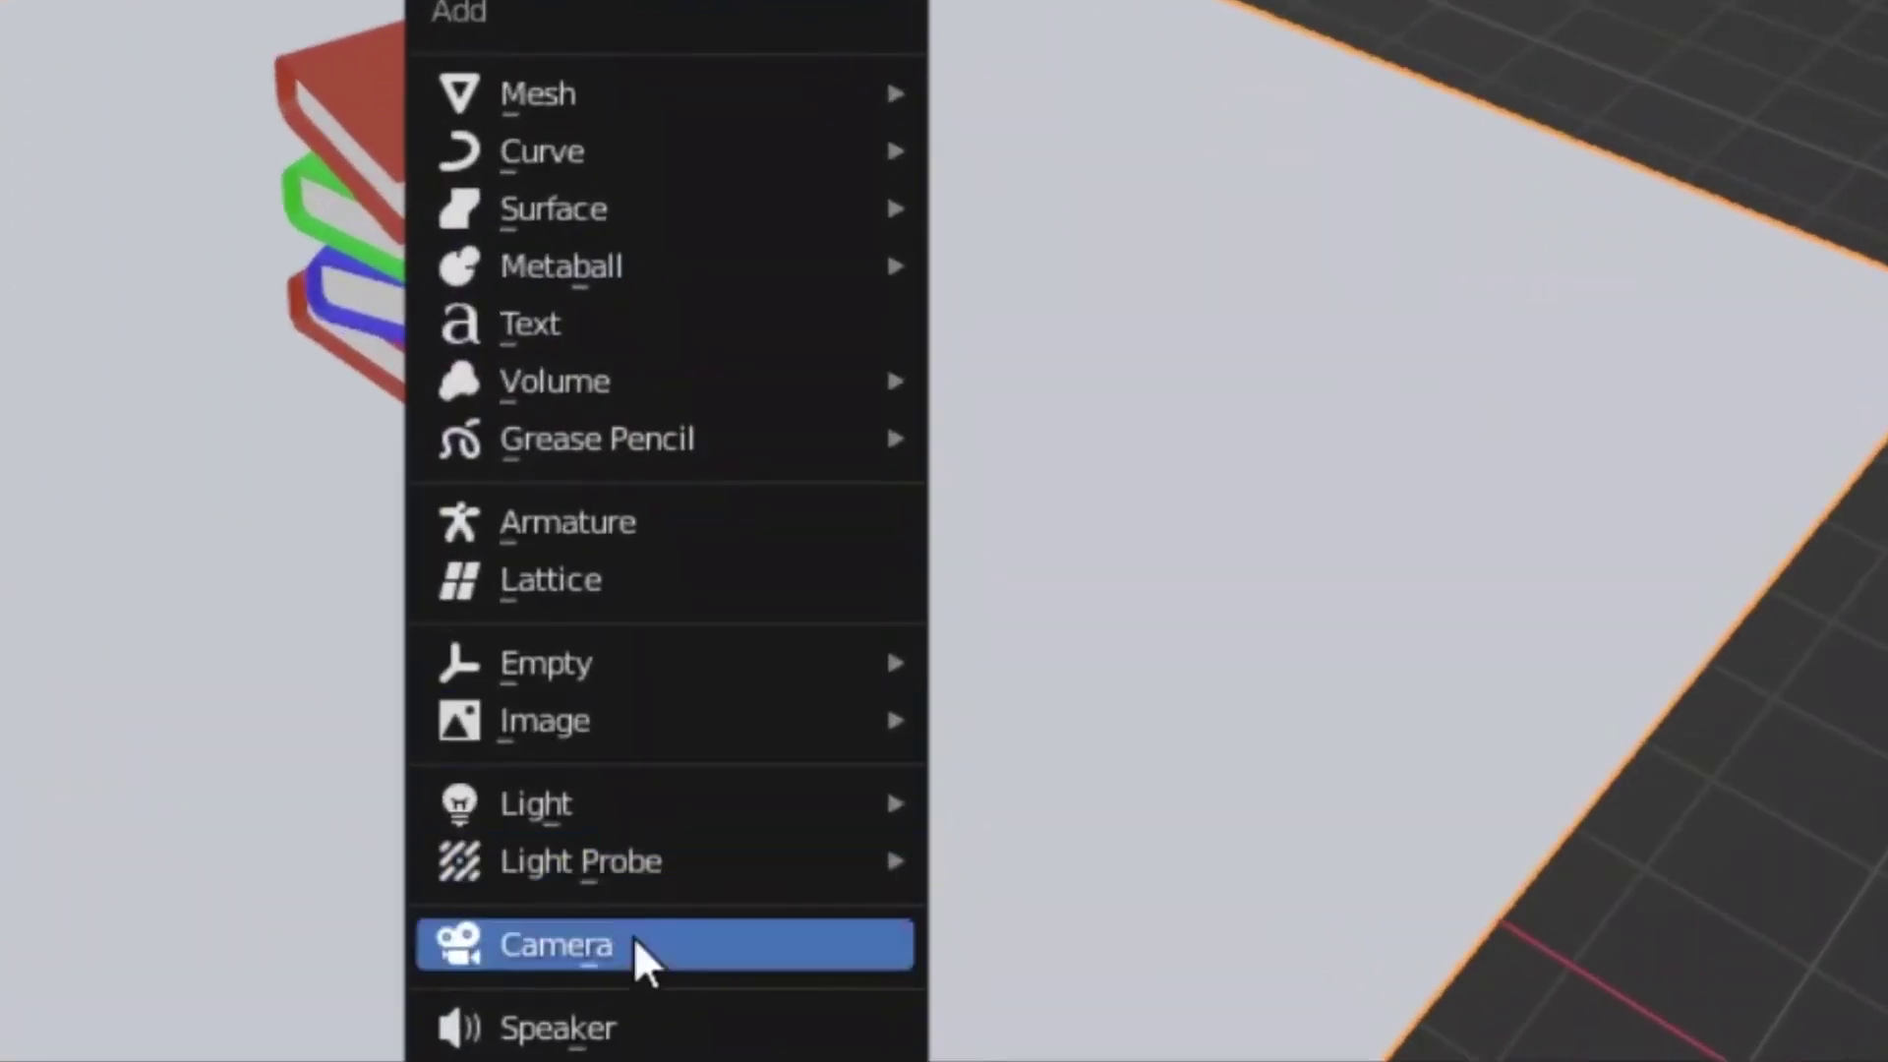
mouse_move(801, 764)
click(1209, 988)
key(g)
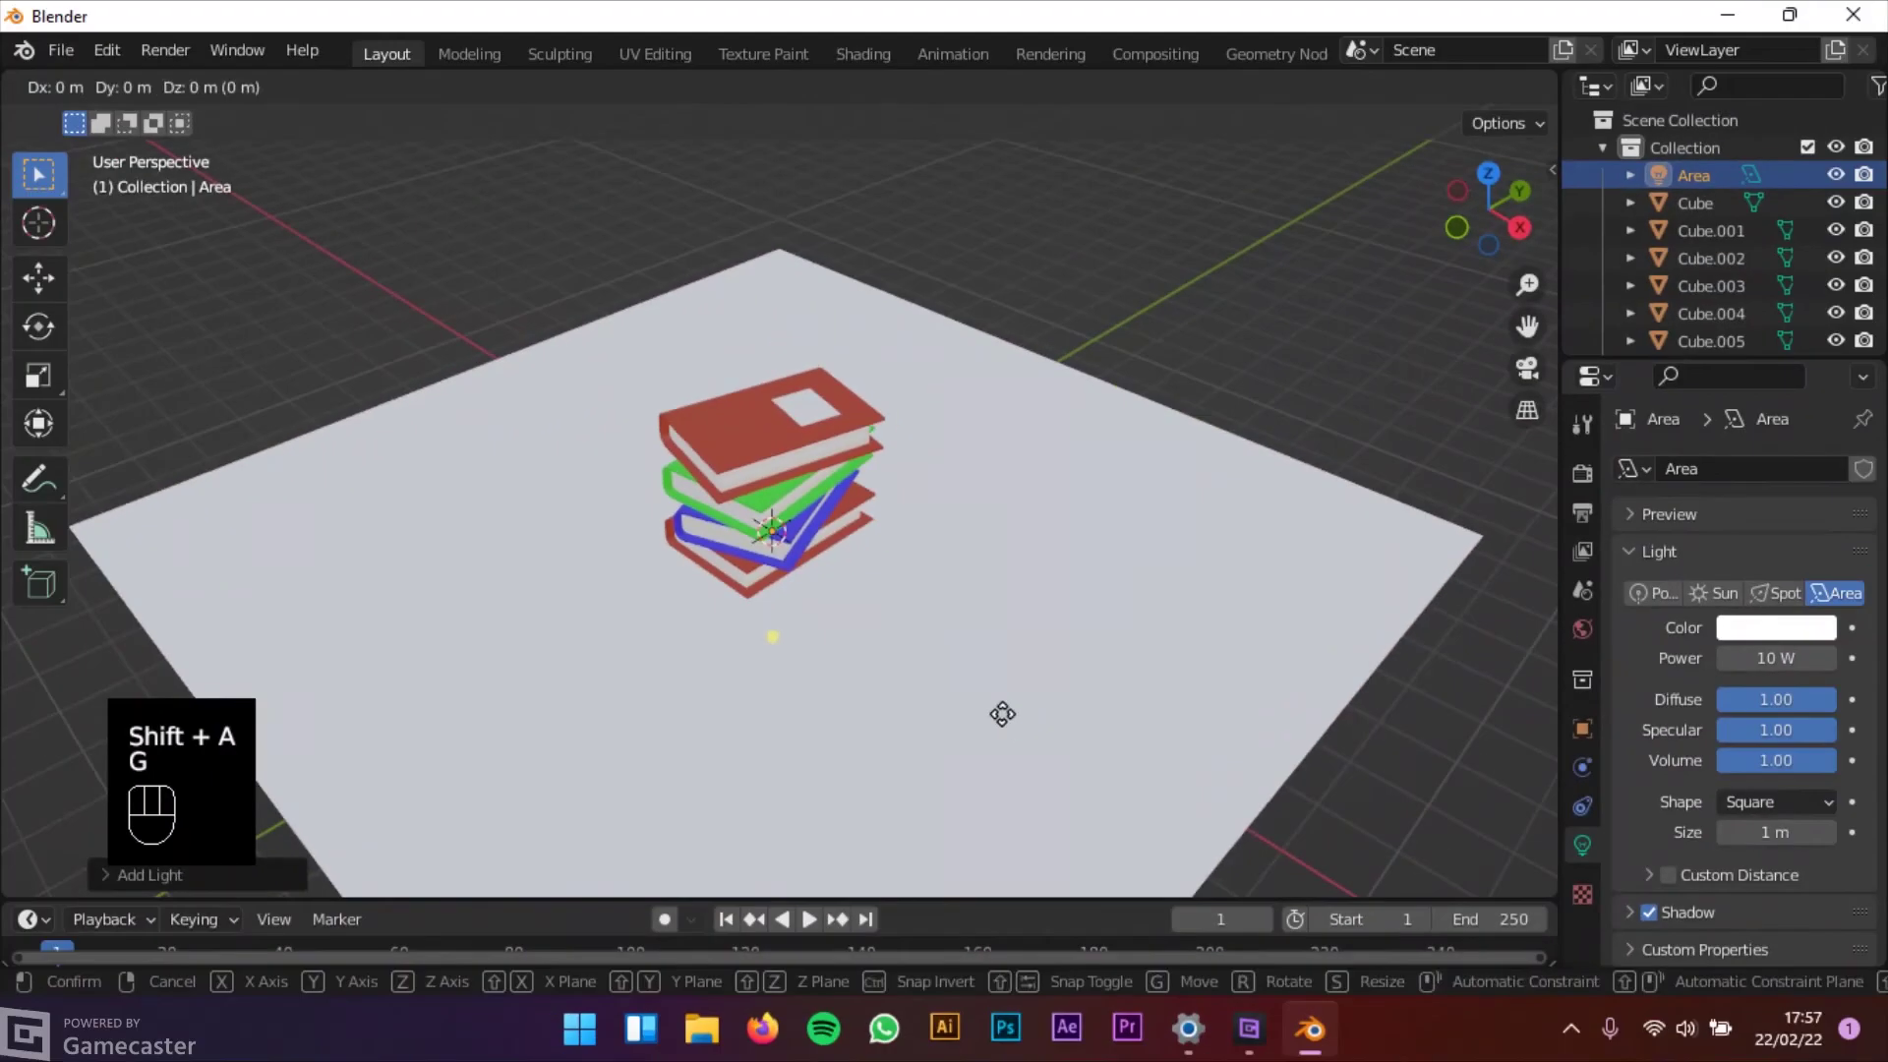
click(1089, 492)
key(s)
click(900, 366)
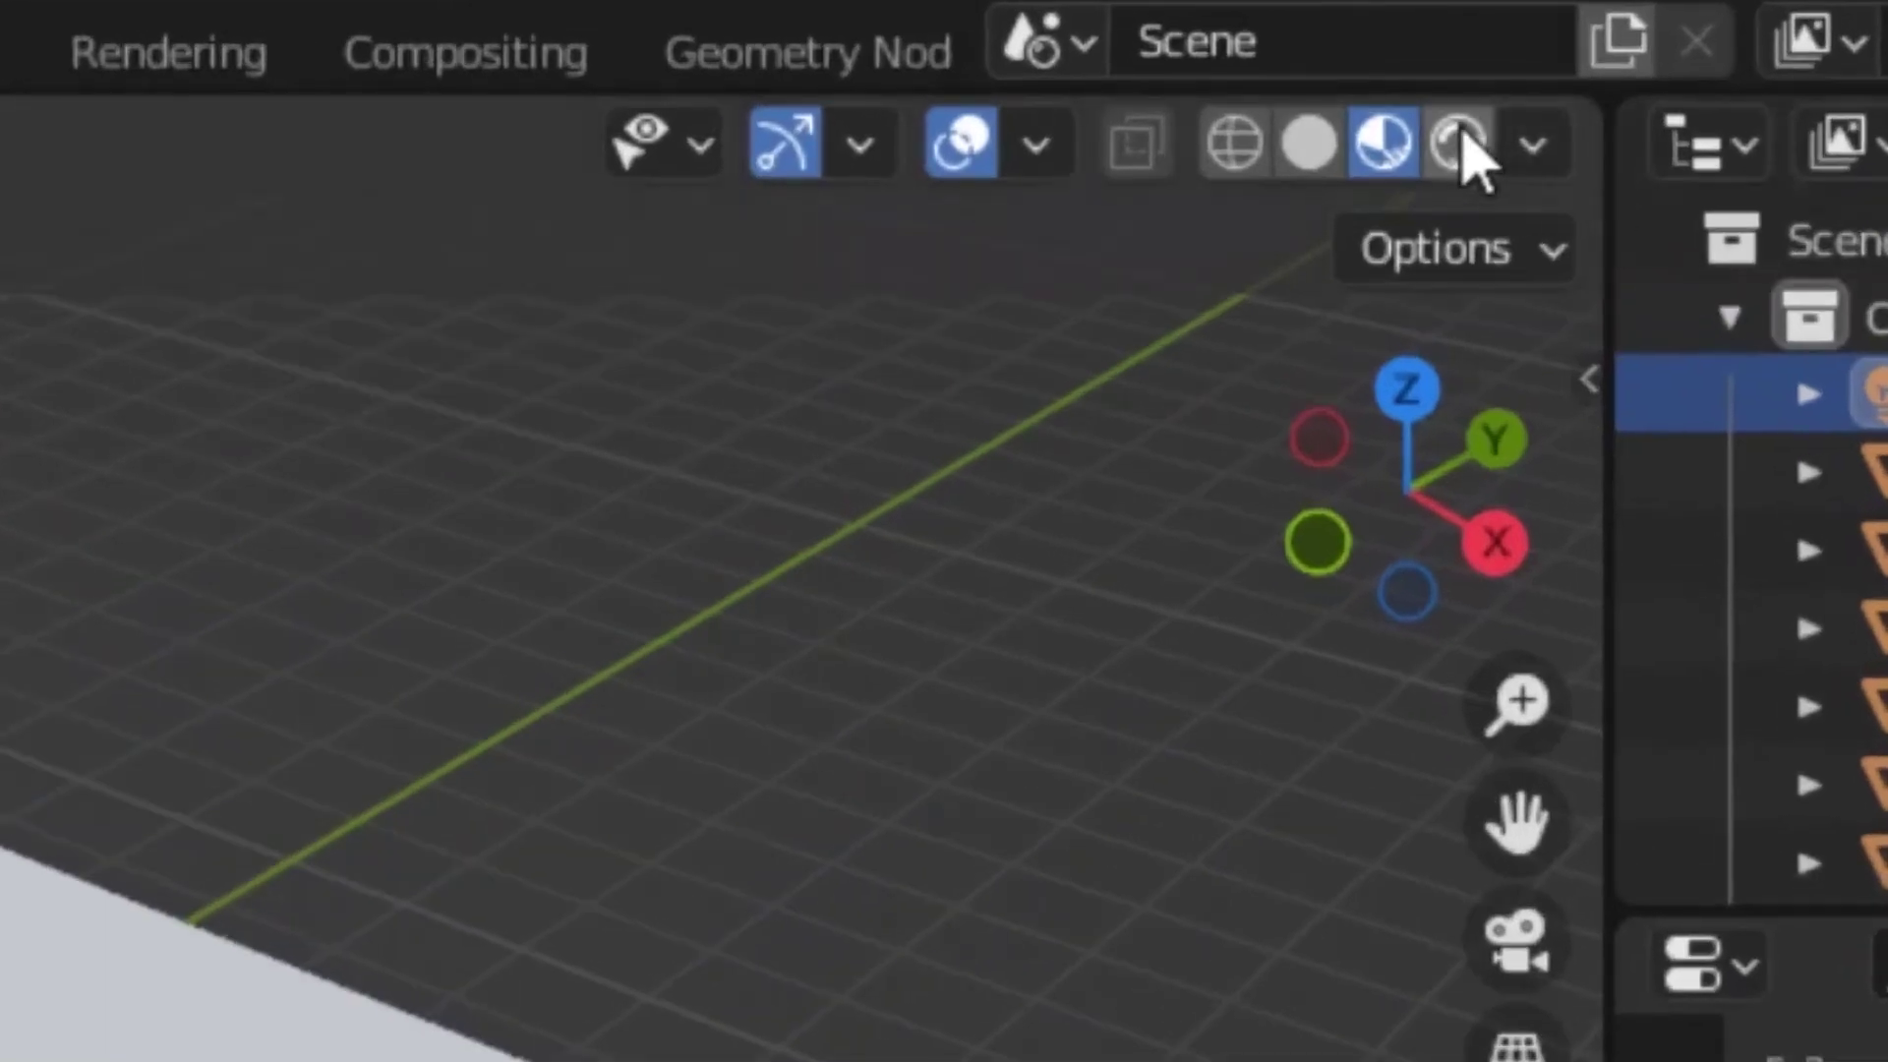
Show the viewport in rendered shading and set the area light's power to 300 W
click(1459, 144)
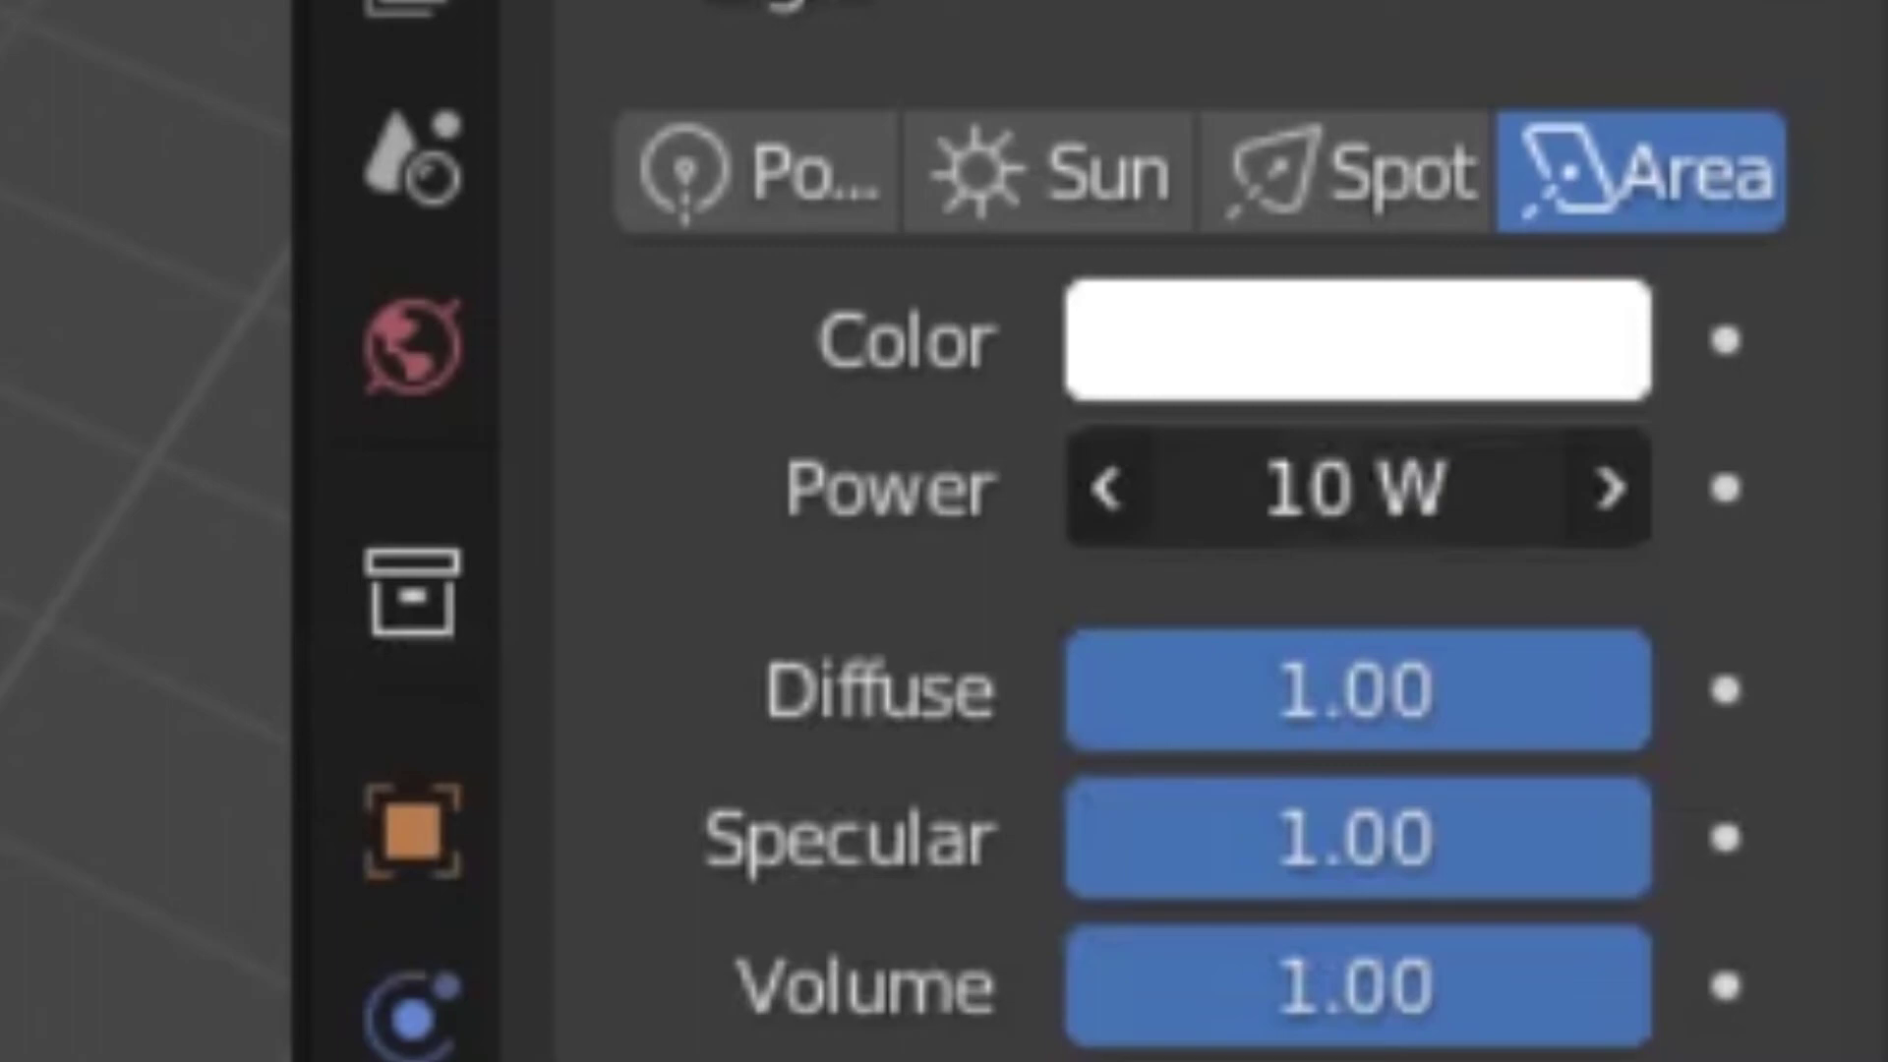
click(1404, 484)
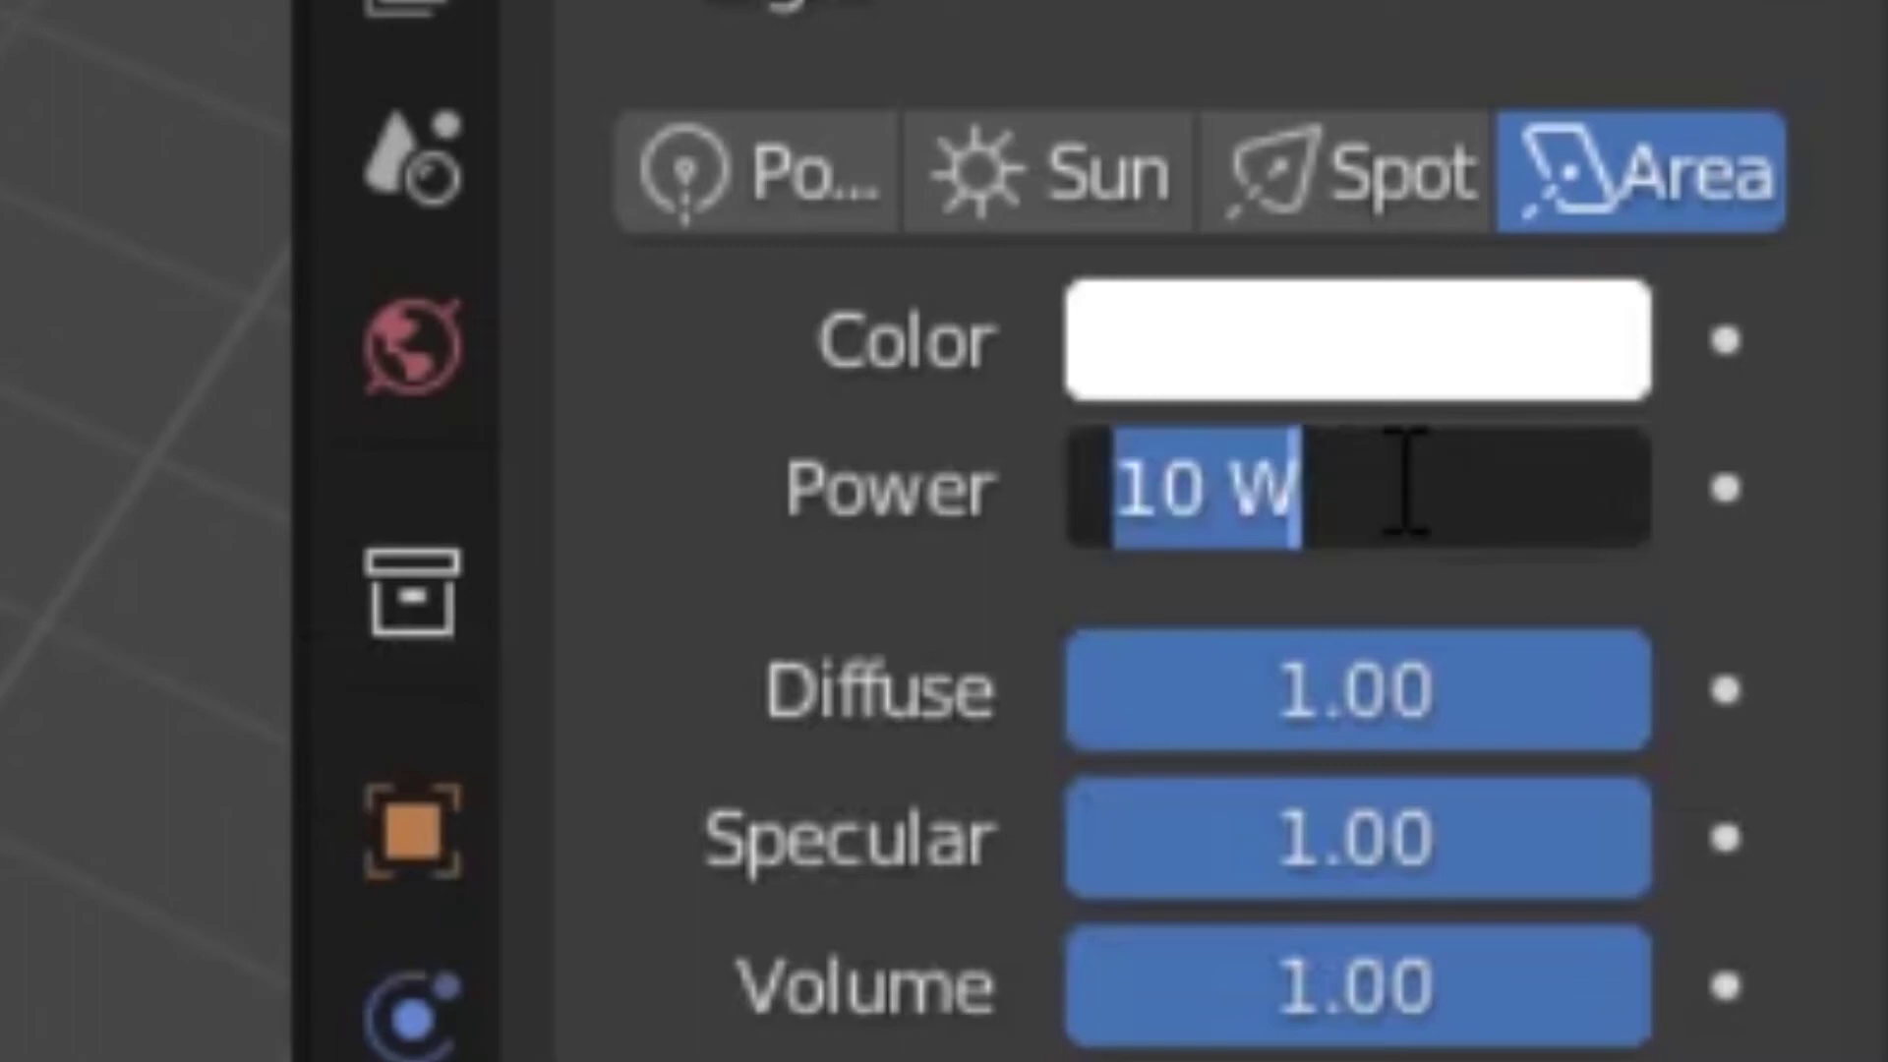
text(300)
key(Return)
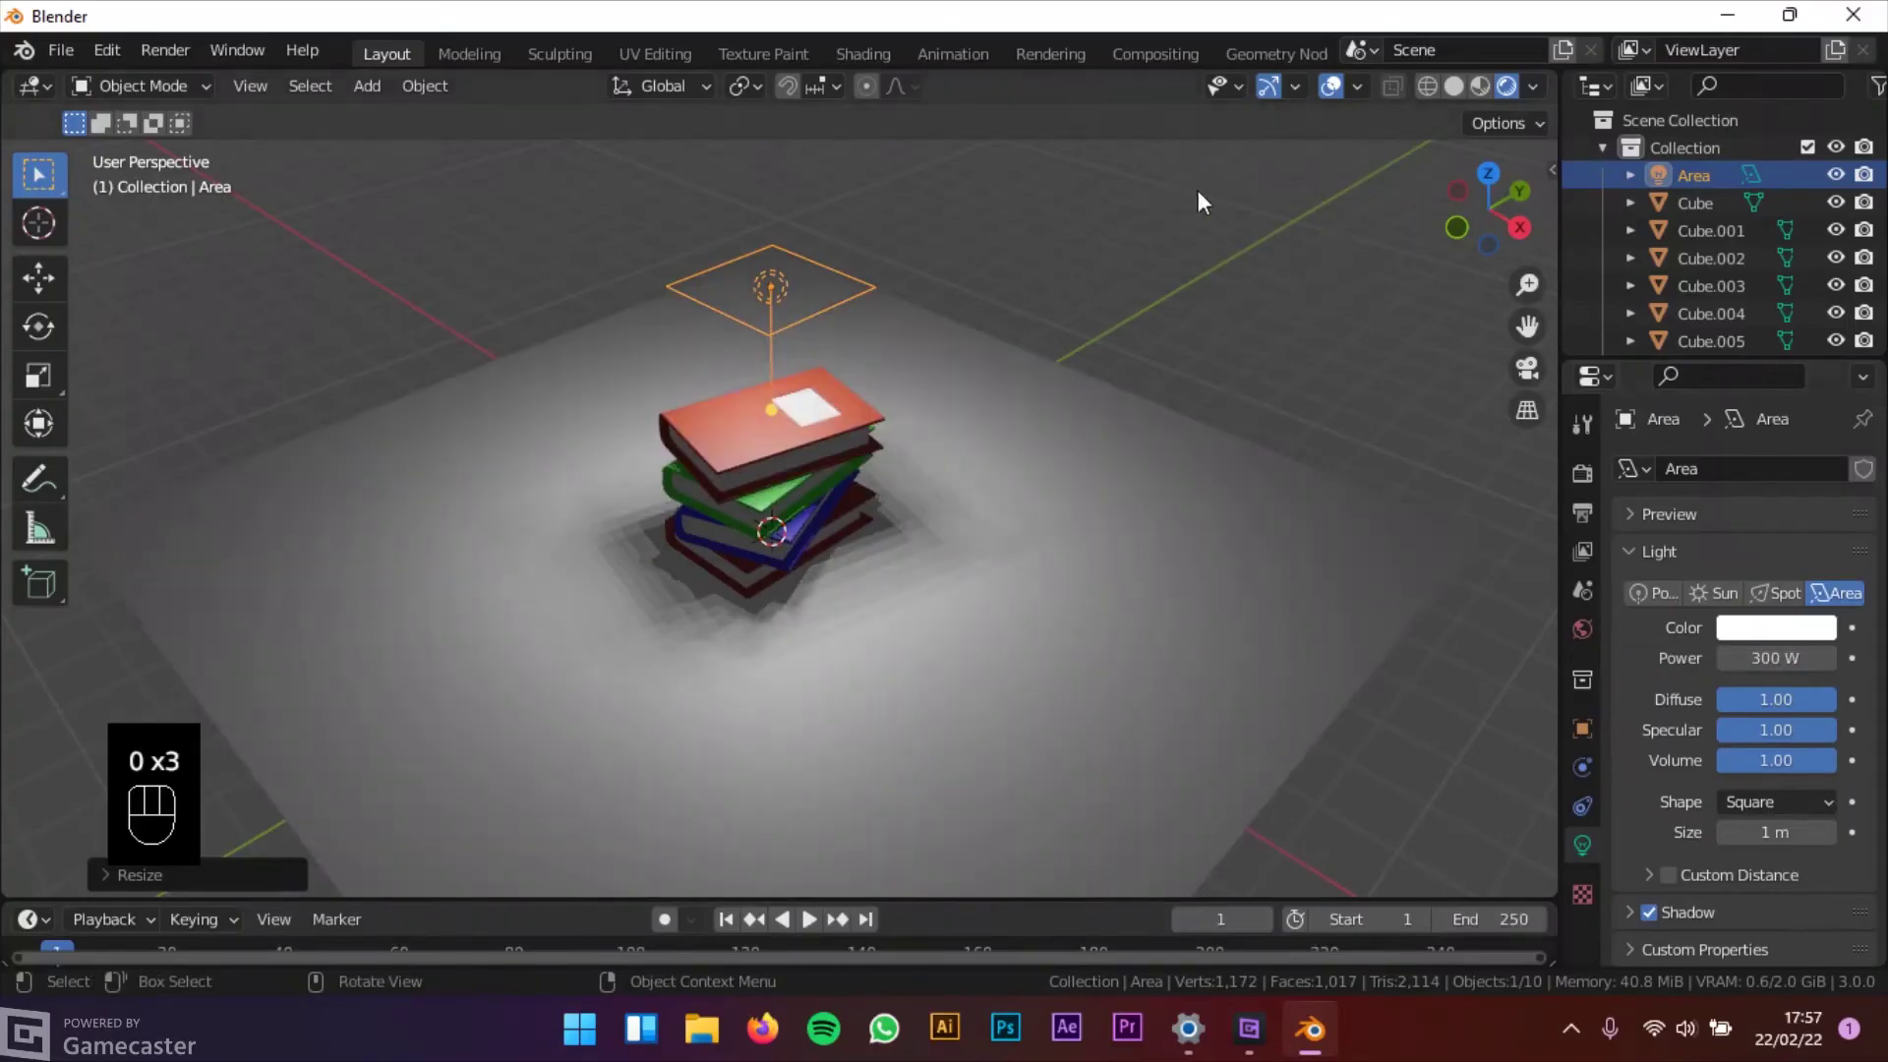
From the front view, move the area light along +X and upward, tilt it toward the books and enlarge it
click(1463, 226)
key(g)
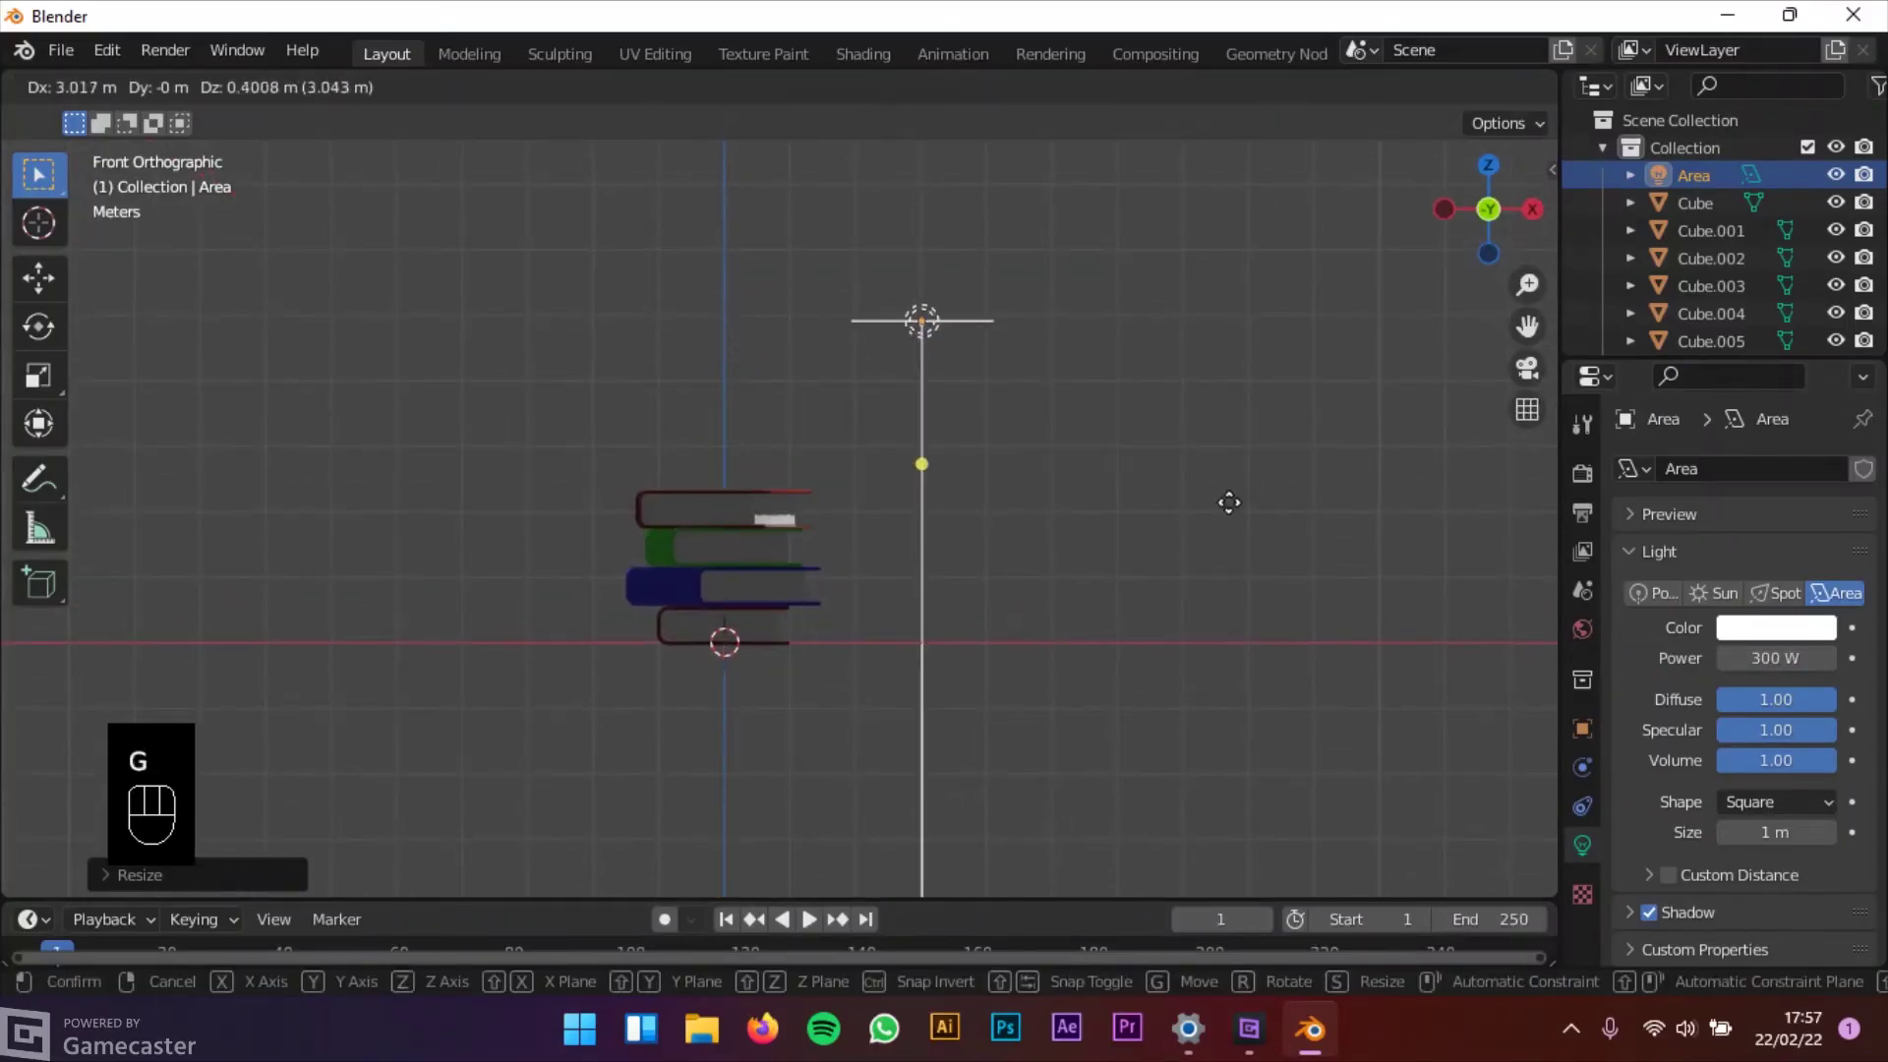
click(1253, 429)
key(r)
key(s)
click(546, 467)
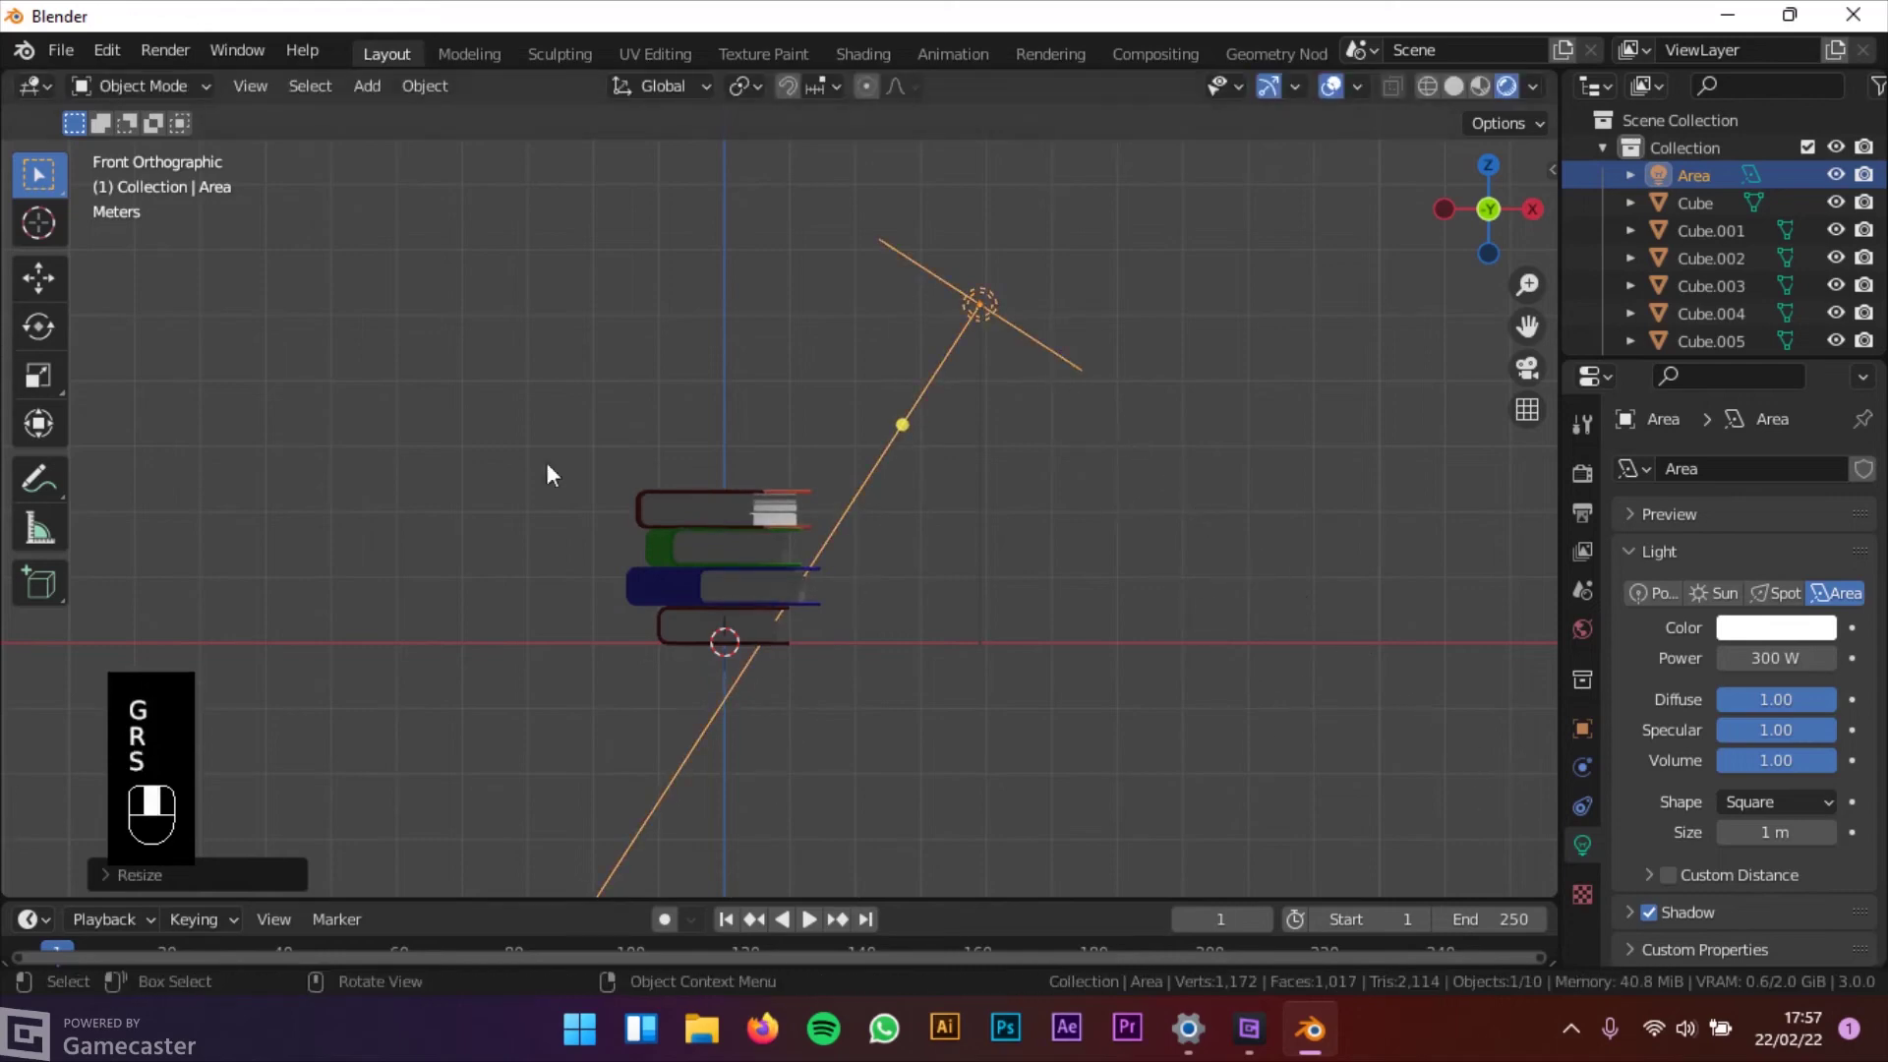
middle_drag(545, 467, 1013, 594)
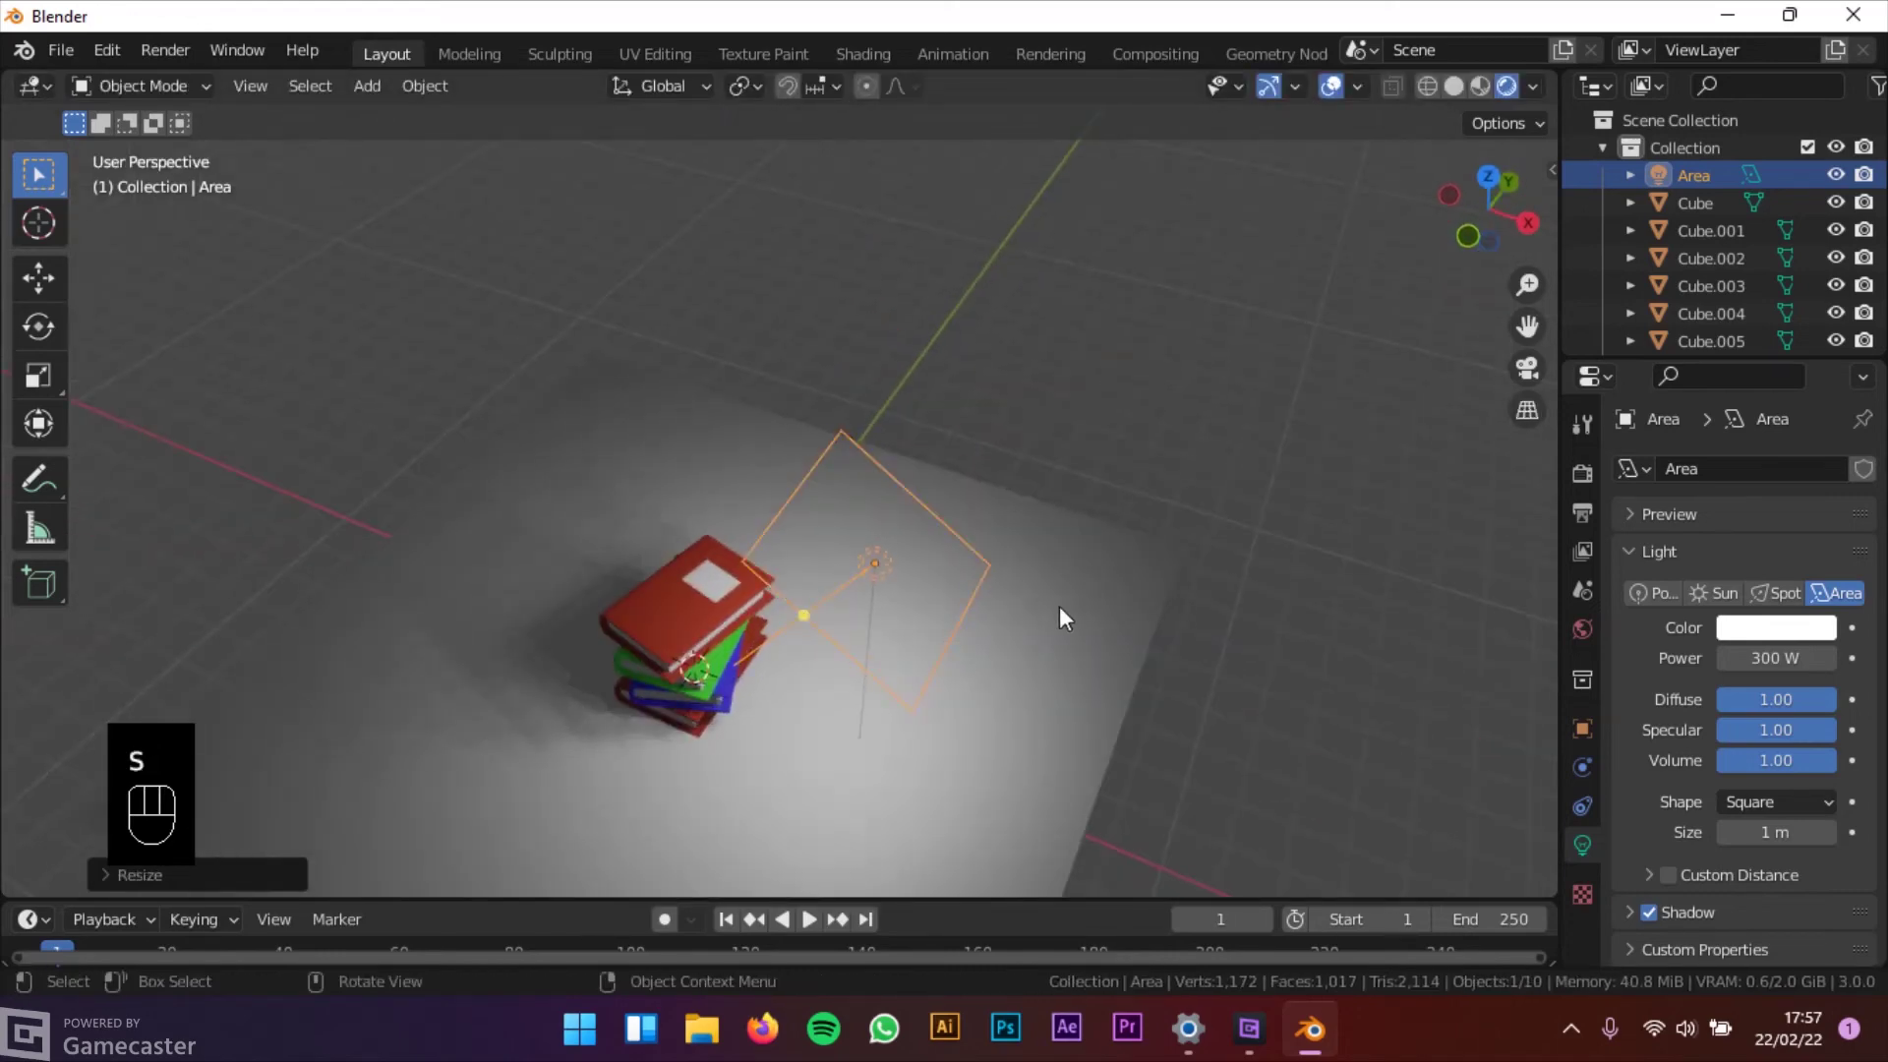
Add a yellow duplicate of the area light (hue 0.137, saturation 0.964) on the opposite side of the stack, rotated toward the books
key(shift+d)
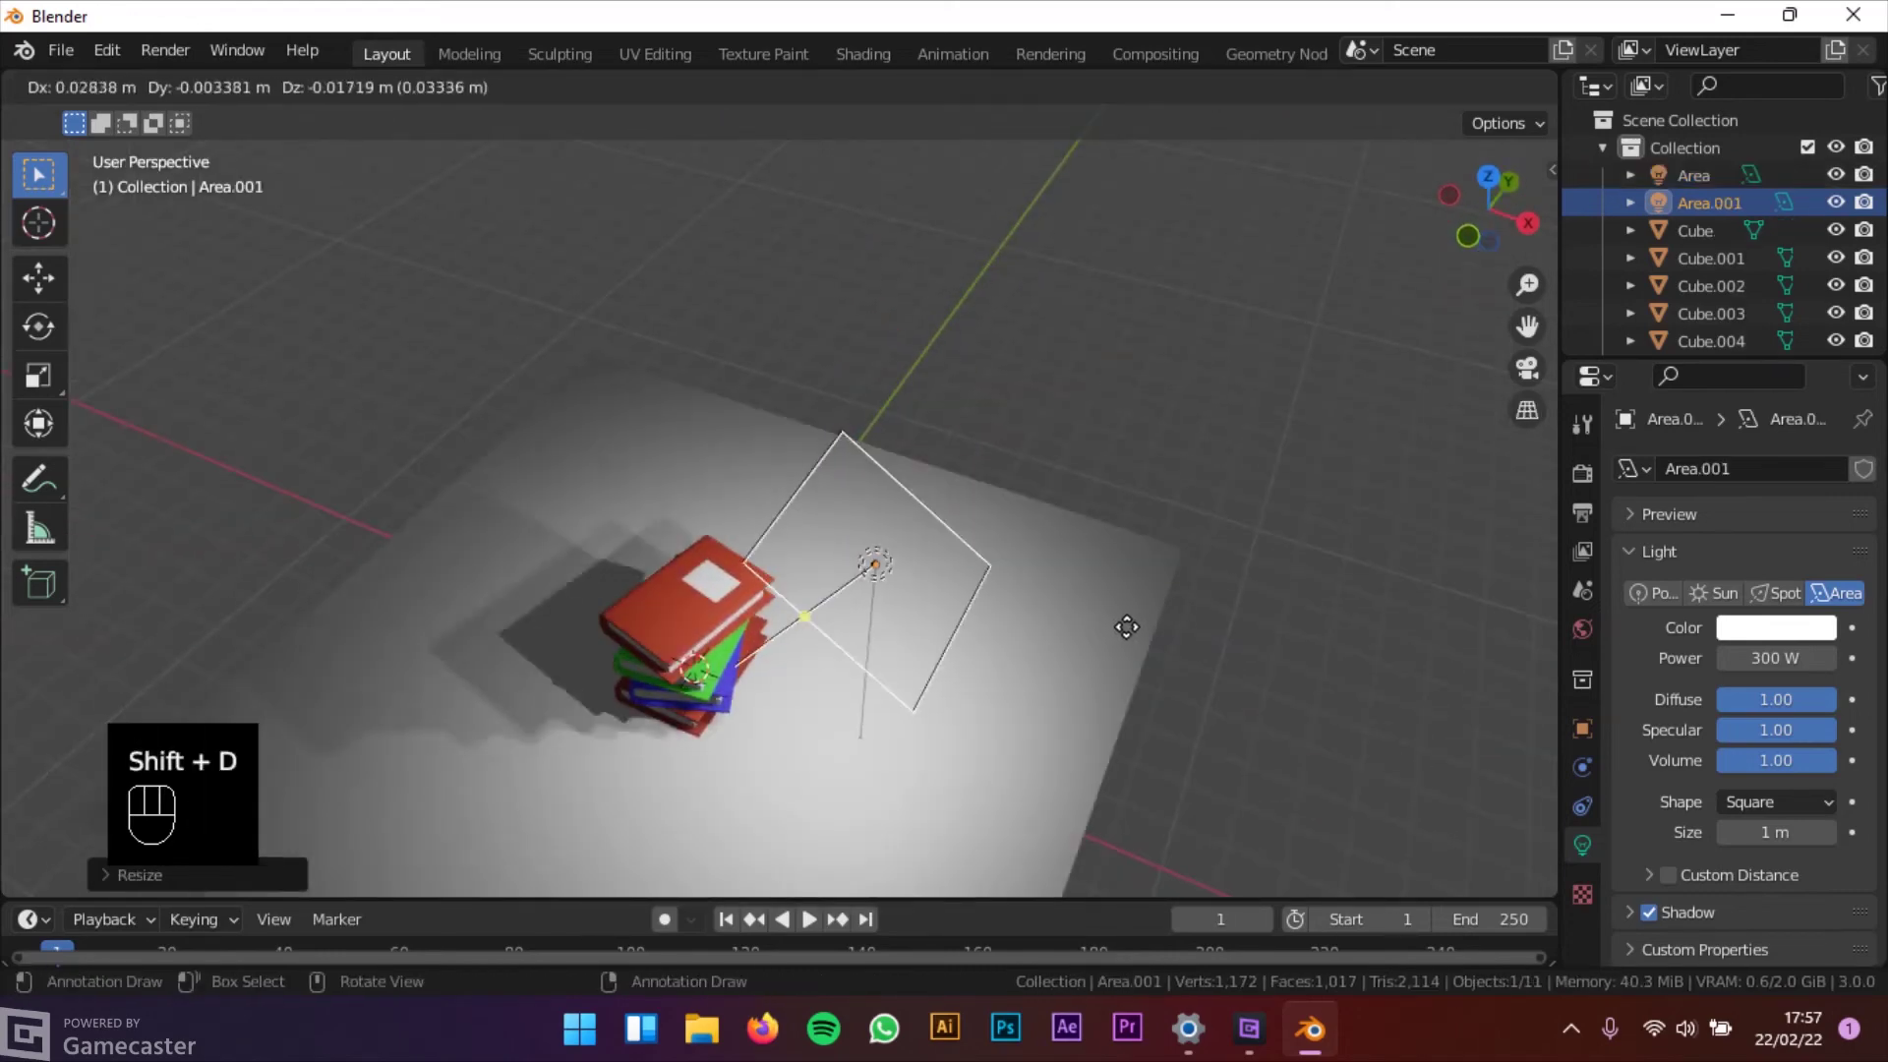
click(885, 522)
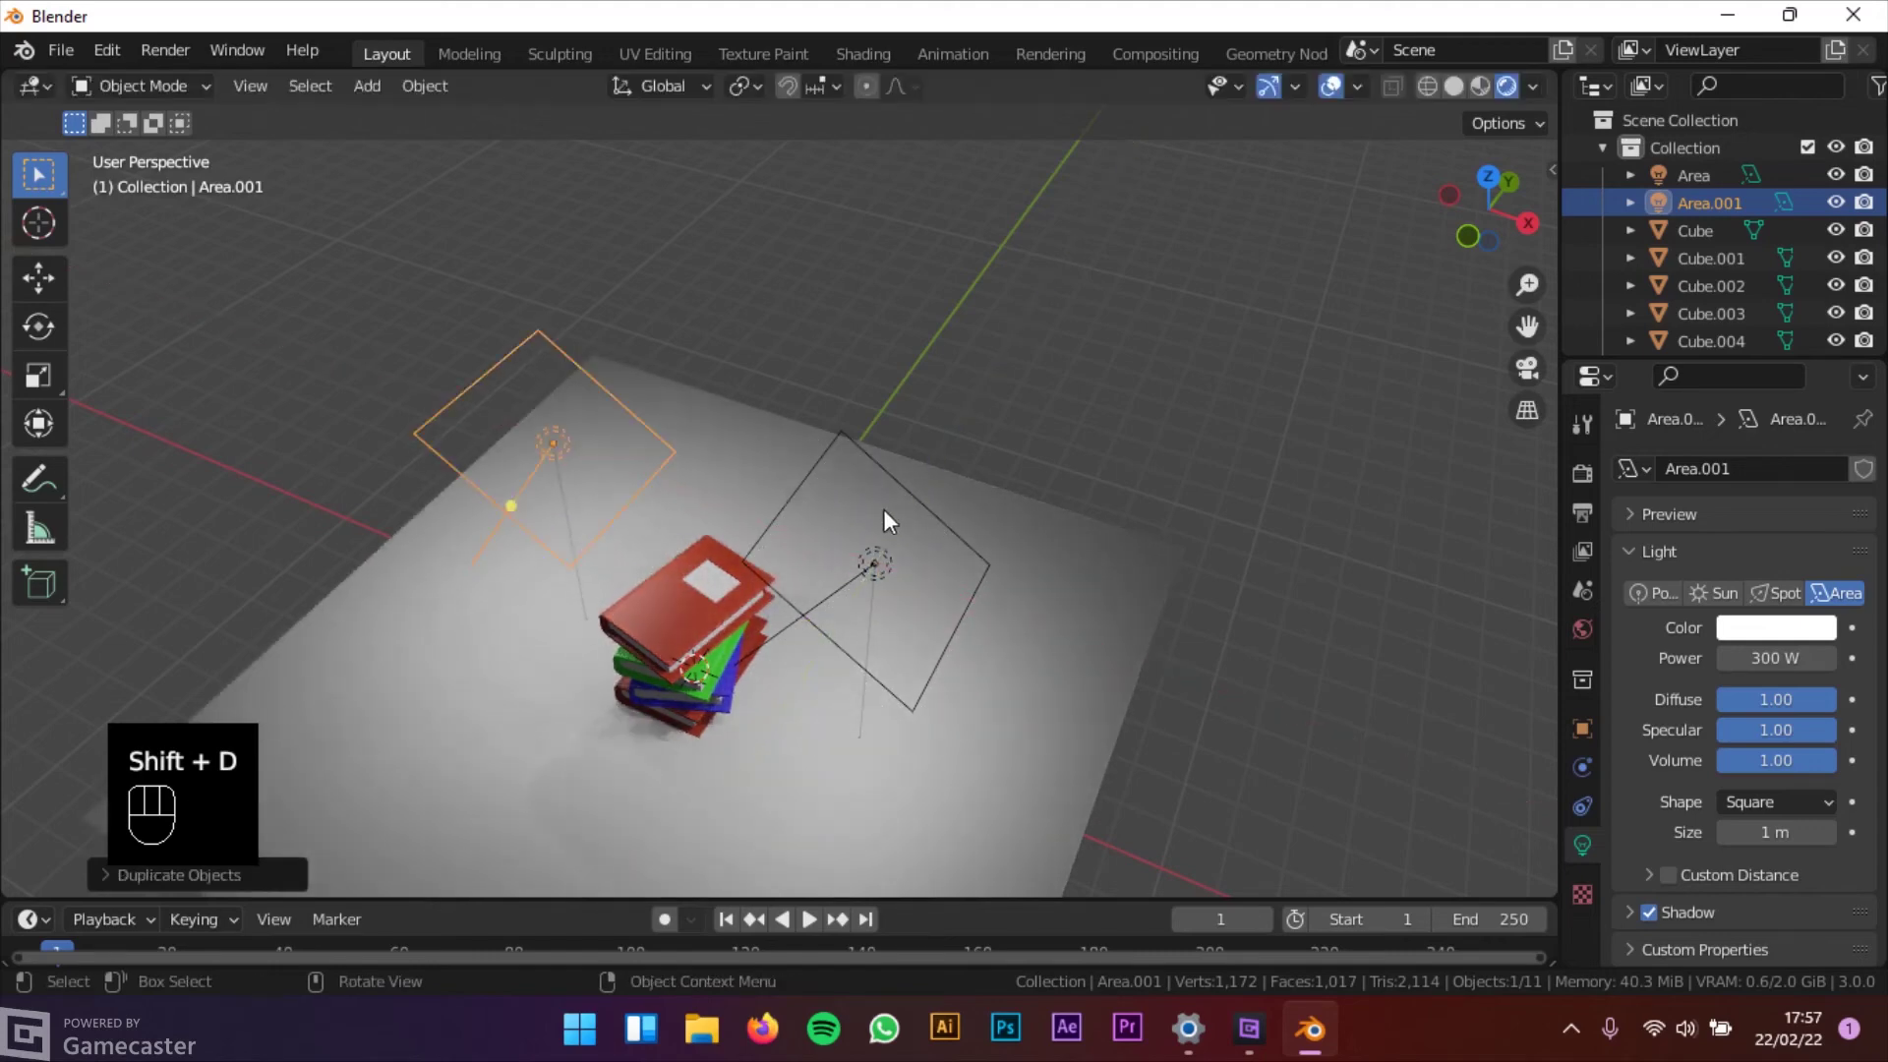
key(r)
click(888, 518)
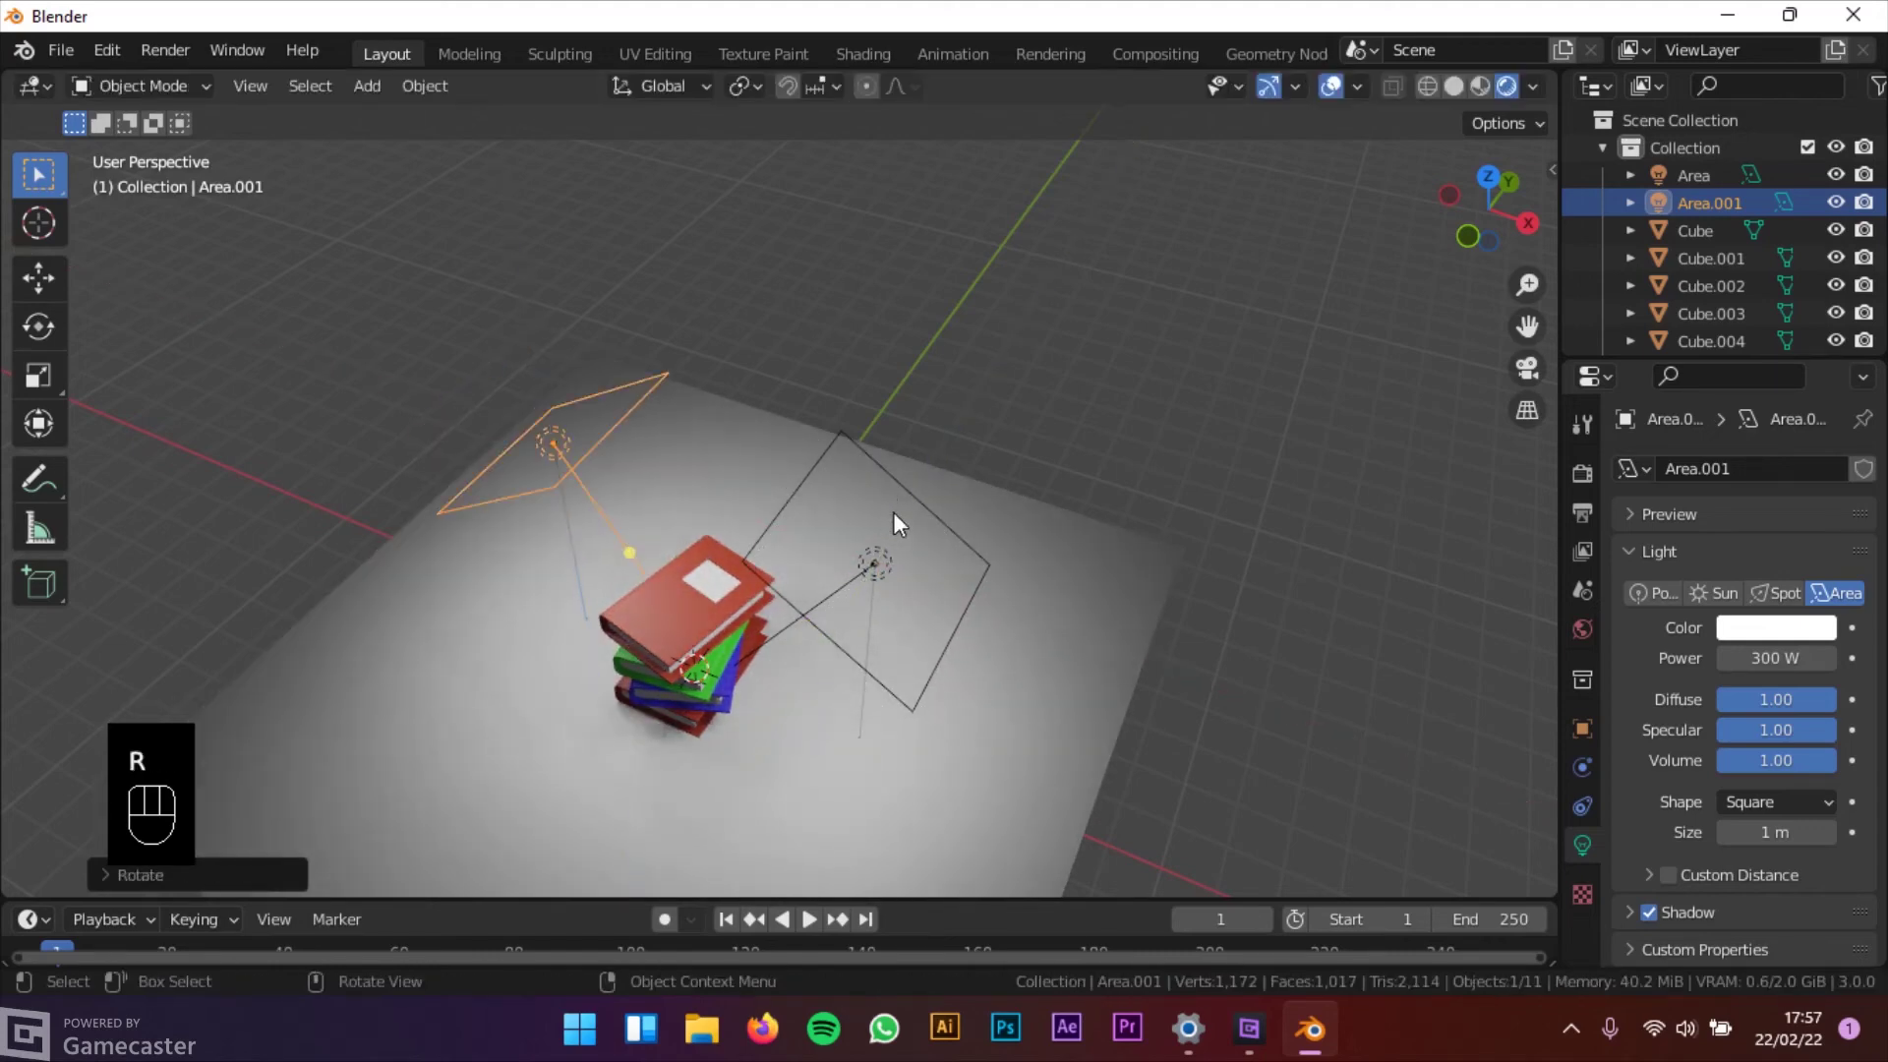
click(1770, 628)
click(1638, 360)
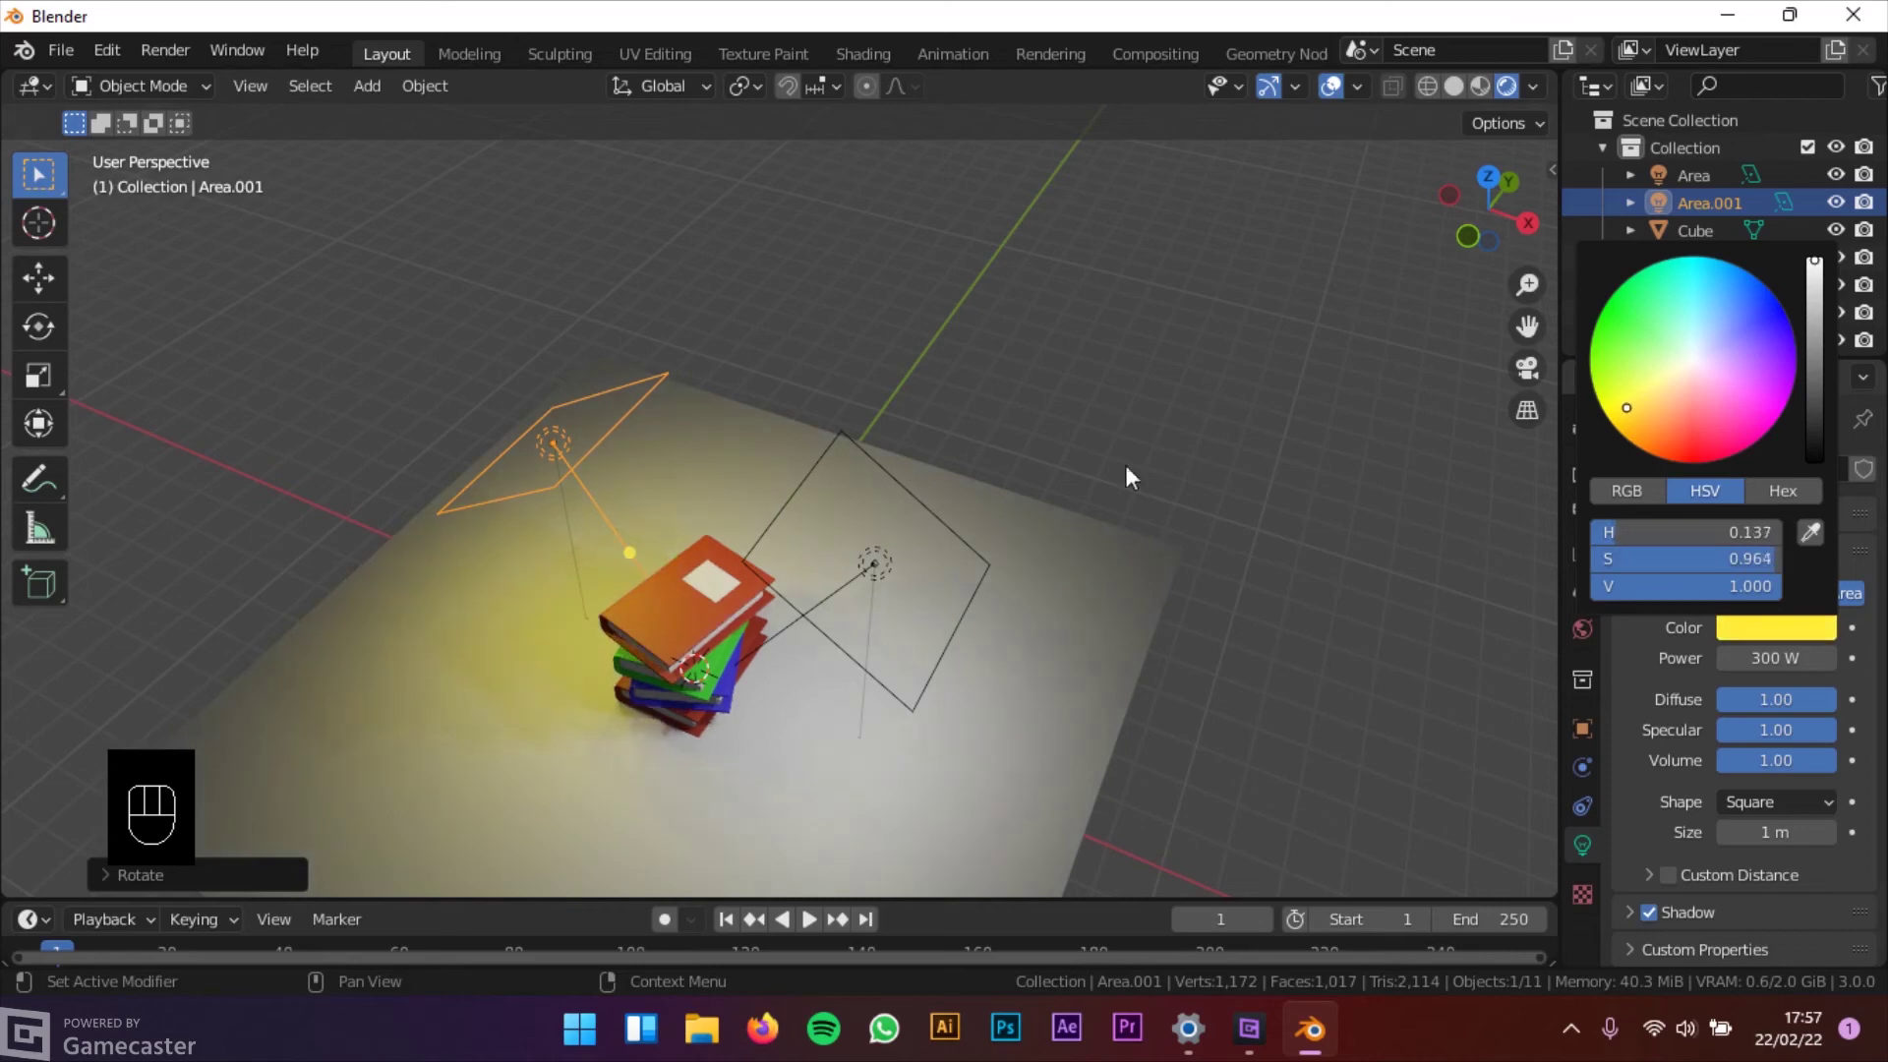
Set the power of the original white area light to 400 W
middle_drag(1125, 464, 952, 416)
click(954, 460)
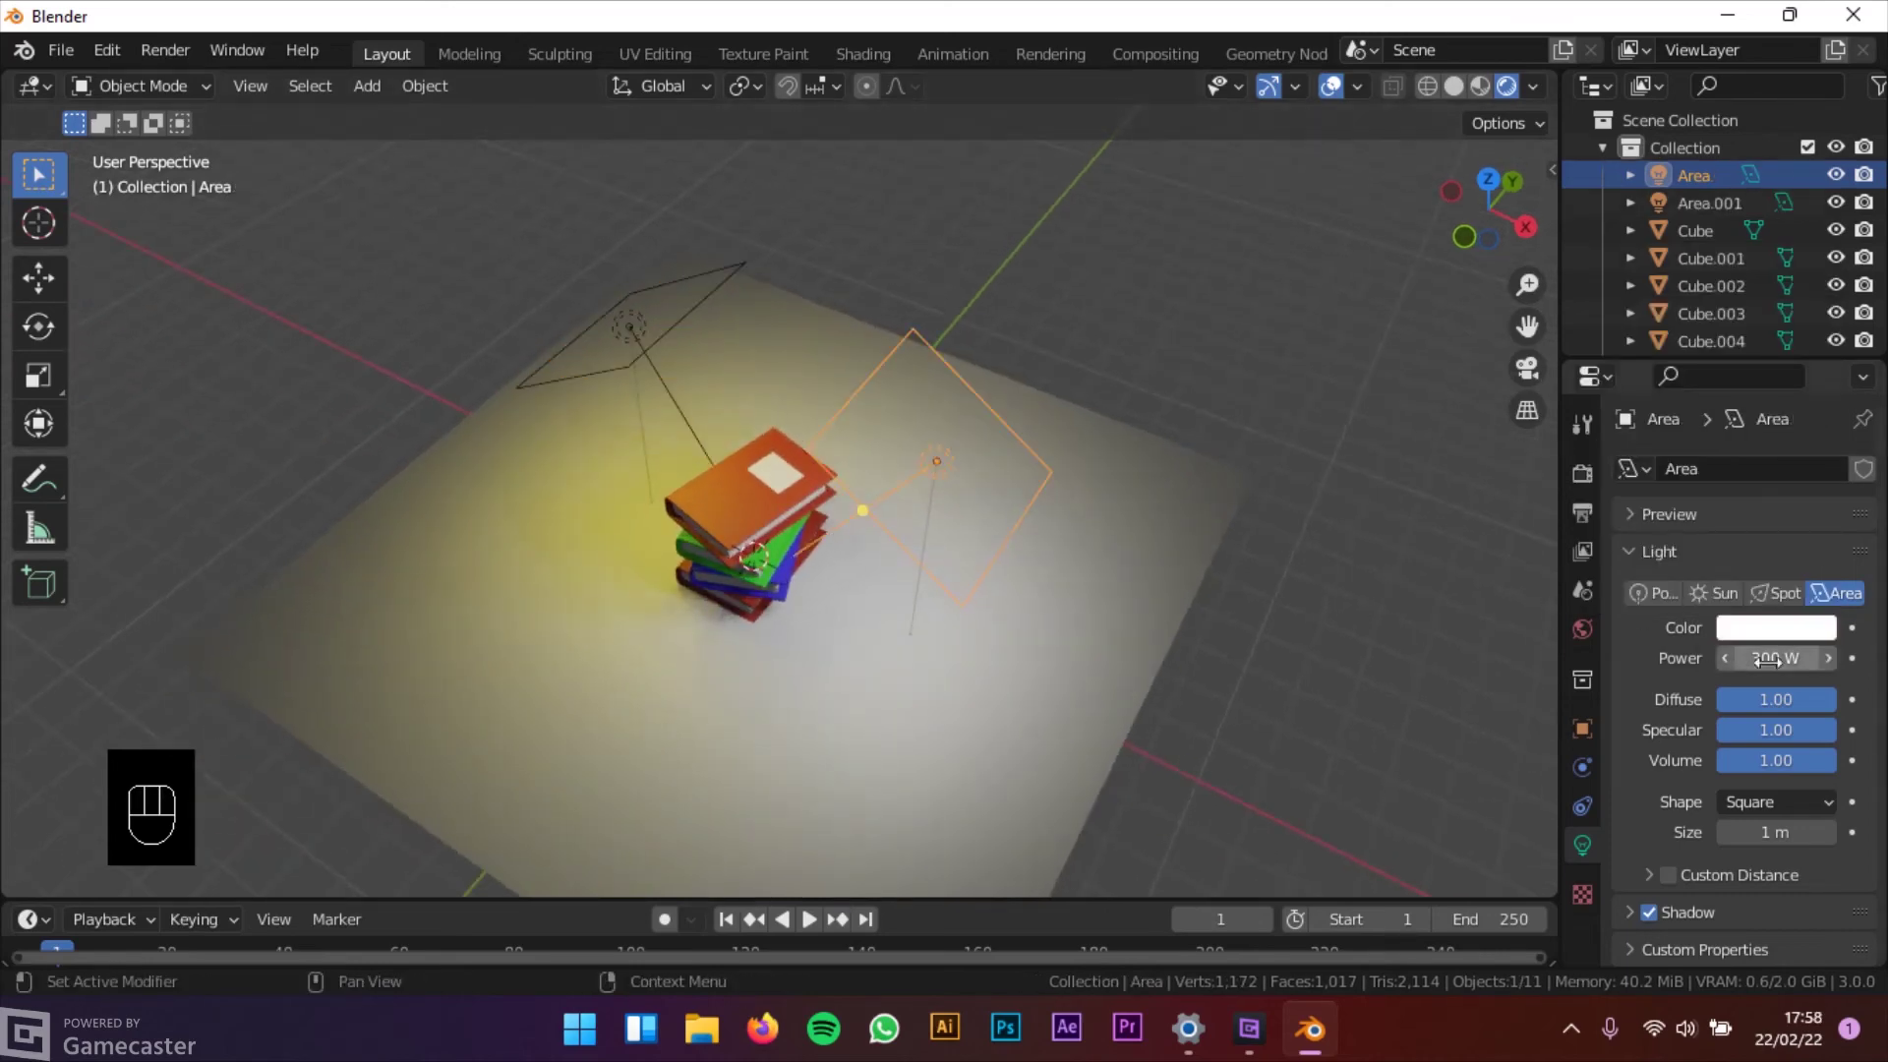
click(1782, 657)
text(4)
key(Return)
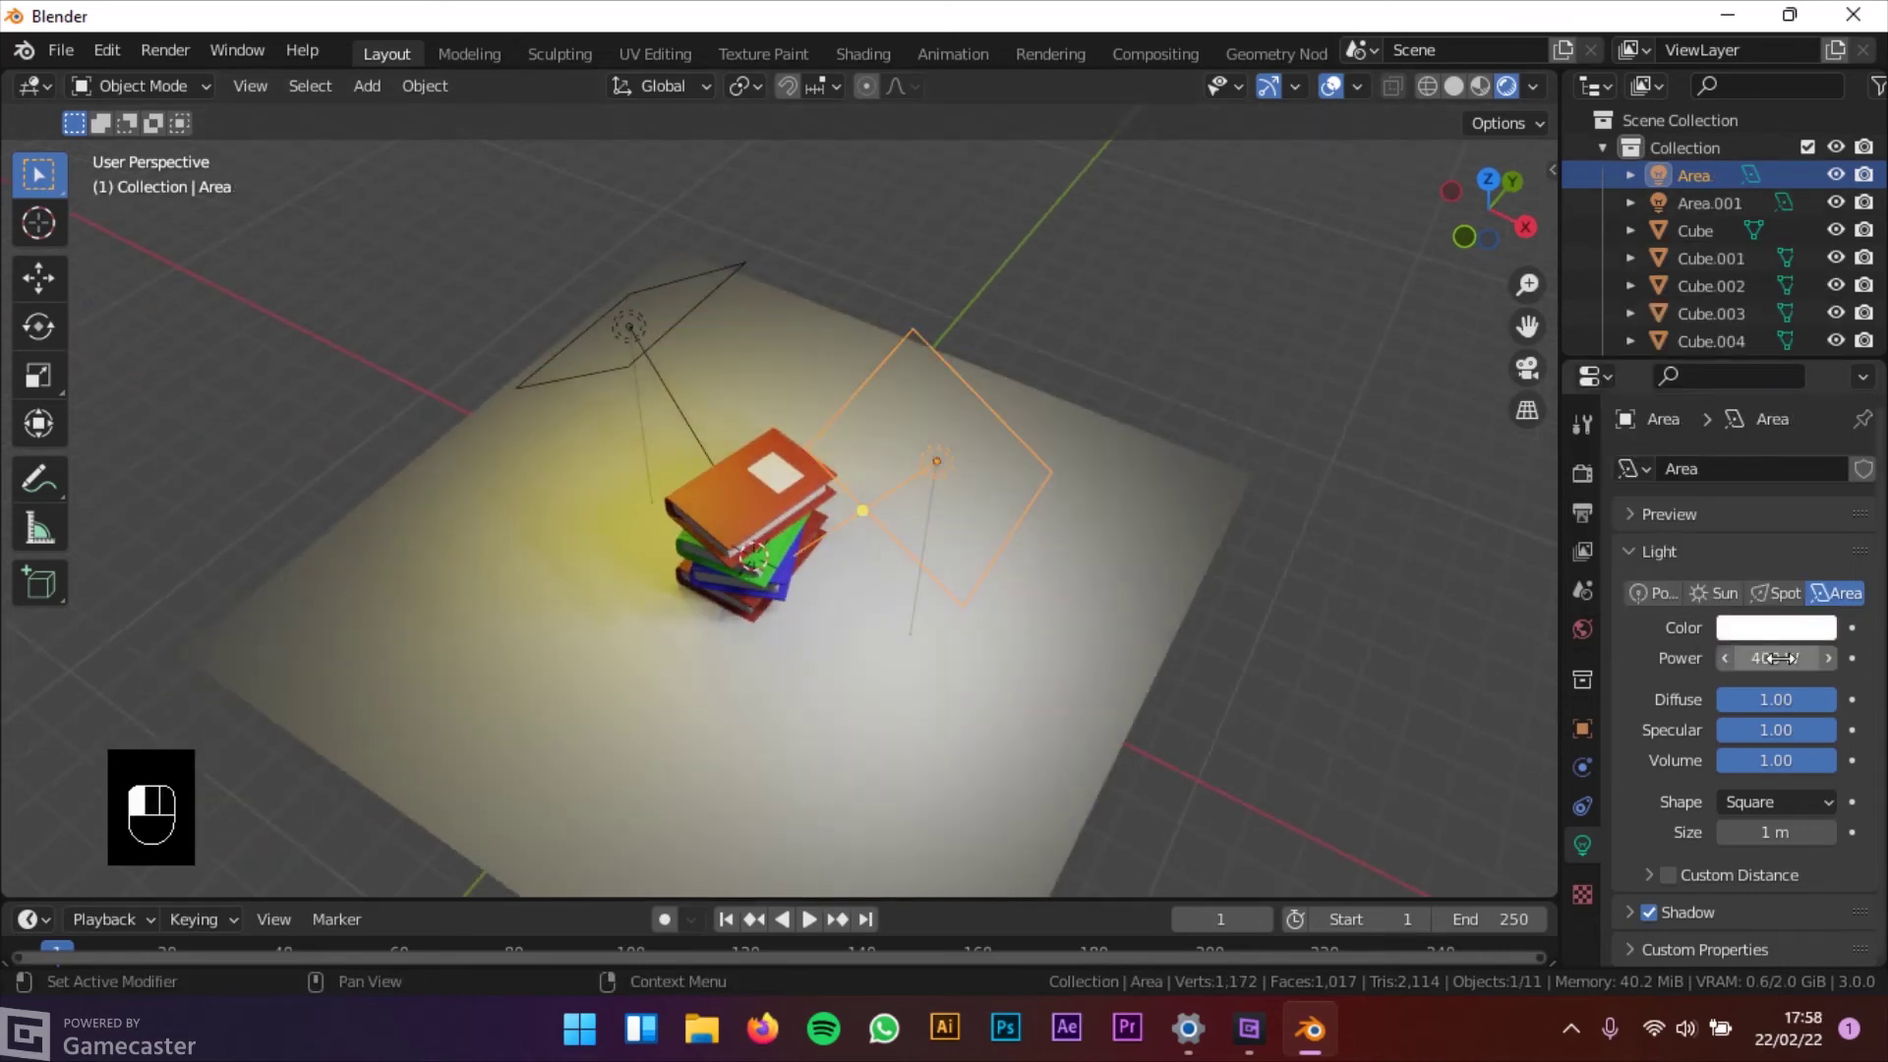
Give the ground plane a new material with a dark reddish-brown base color (hue 0.036, saturation 0.928)
middle_drag(1057, 608, 1044, 545)
shift+middle_drag(1044, 546, 1093, 541)
scroll(1094, 541, up, 3)
click(1113, 671)
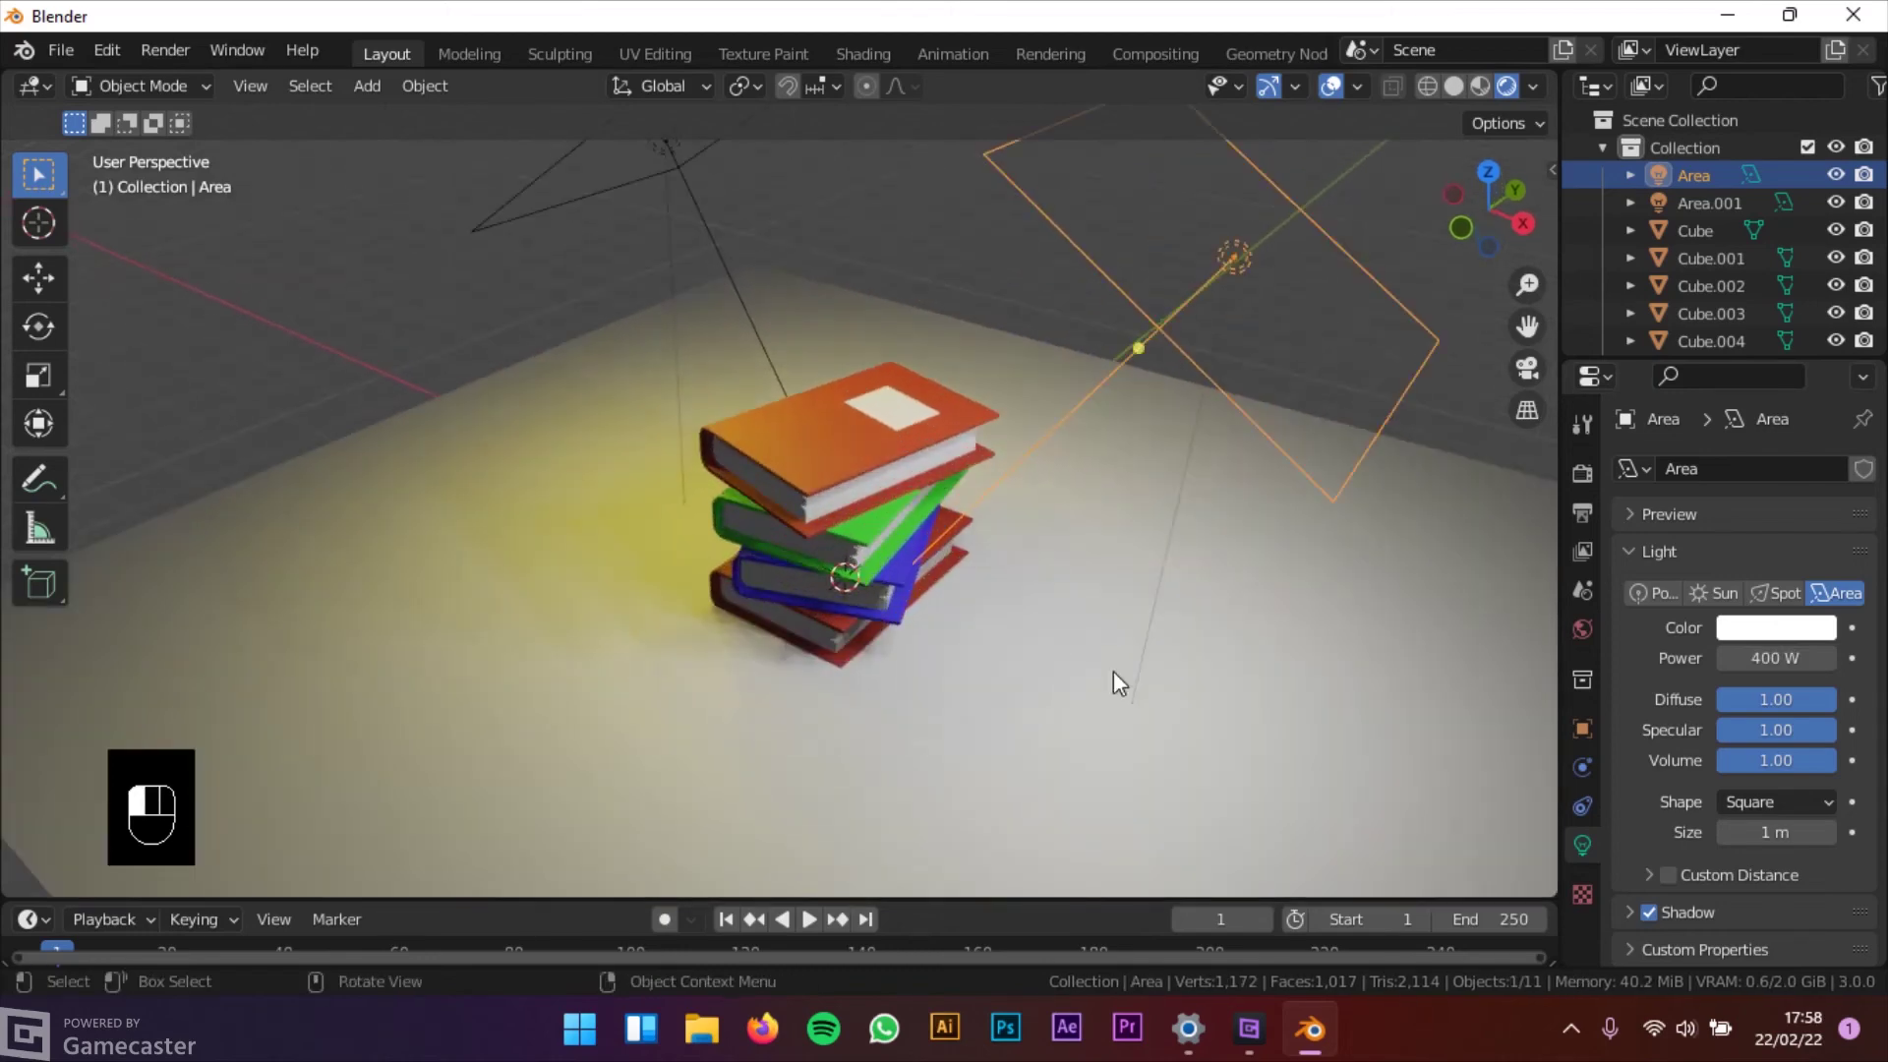
shift+middle_drag(1186, 620, 1150, 627)
click(1805, 586)
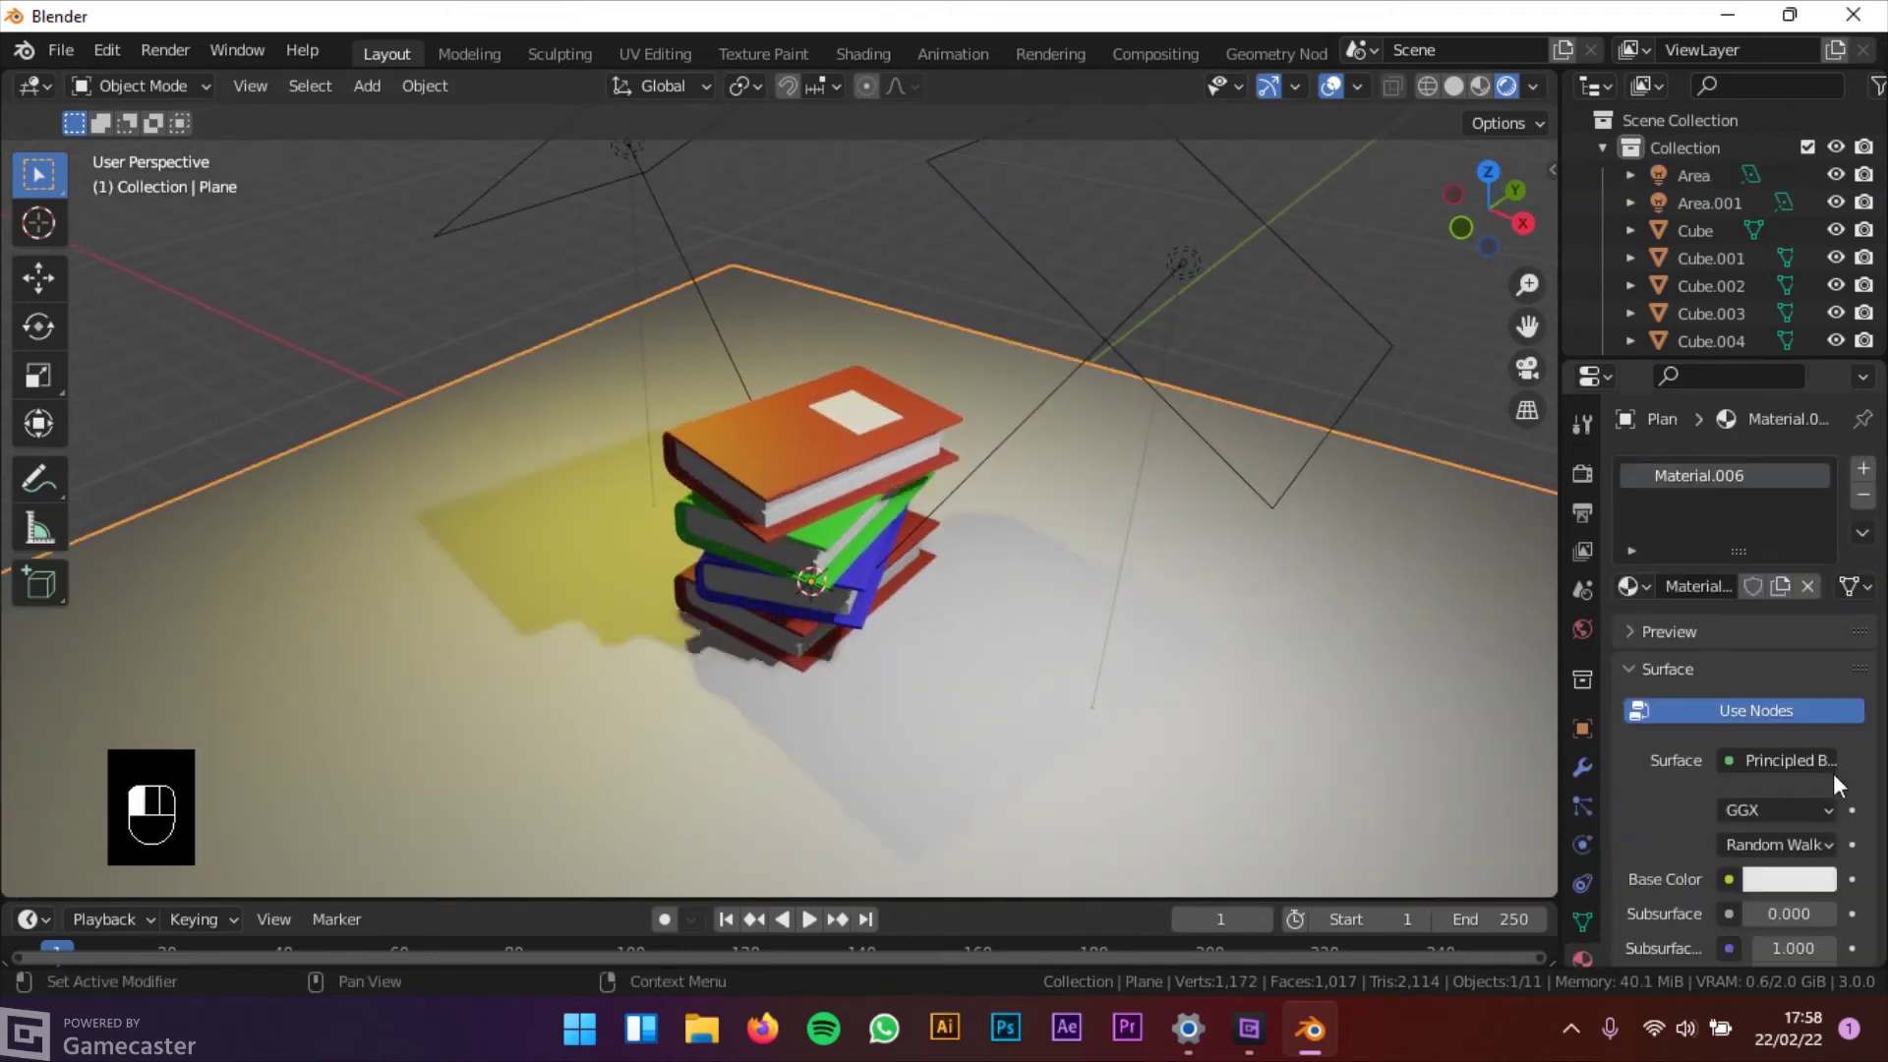
click(1801, 878)
click(1668, 652)
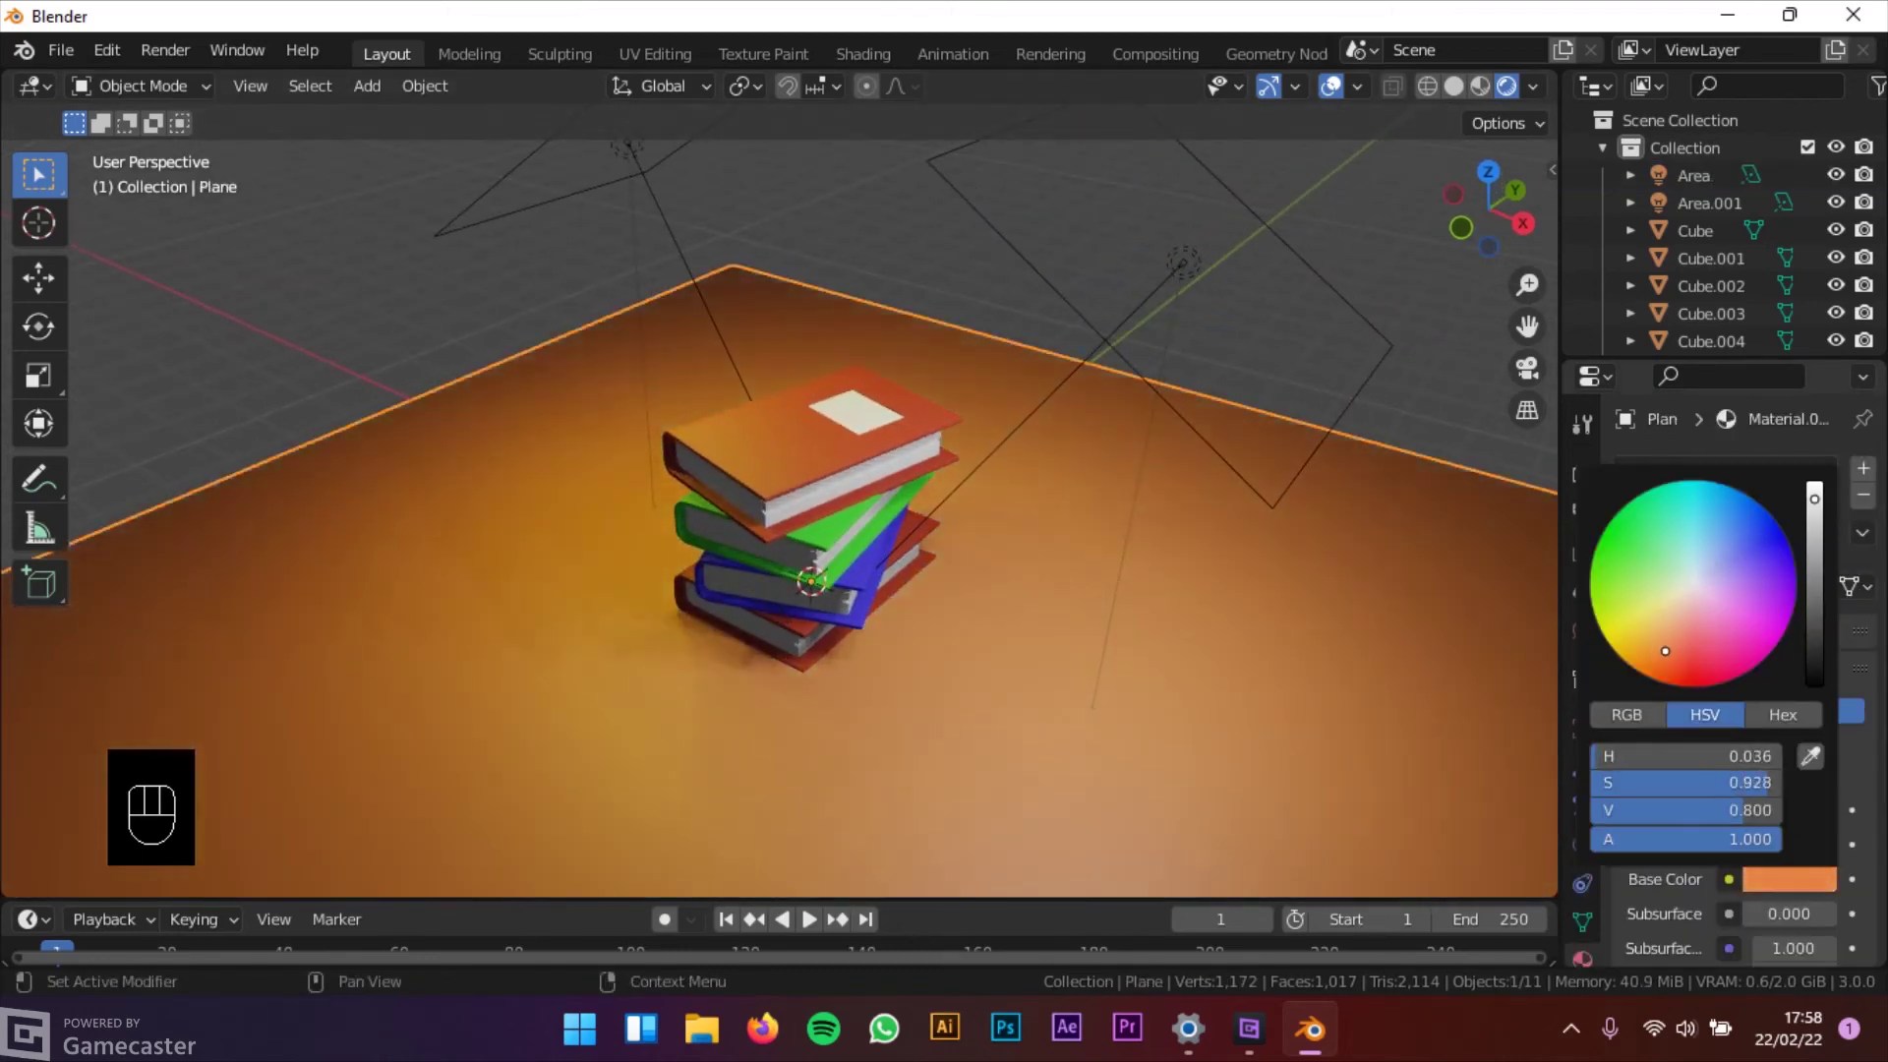
click(1814, 590)
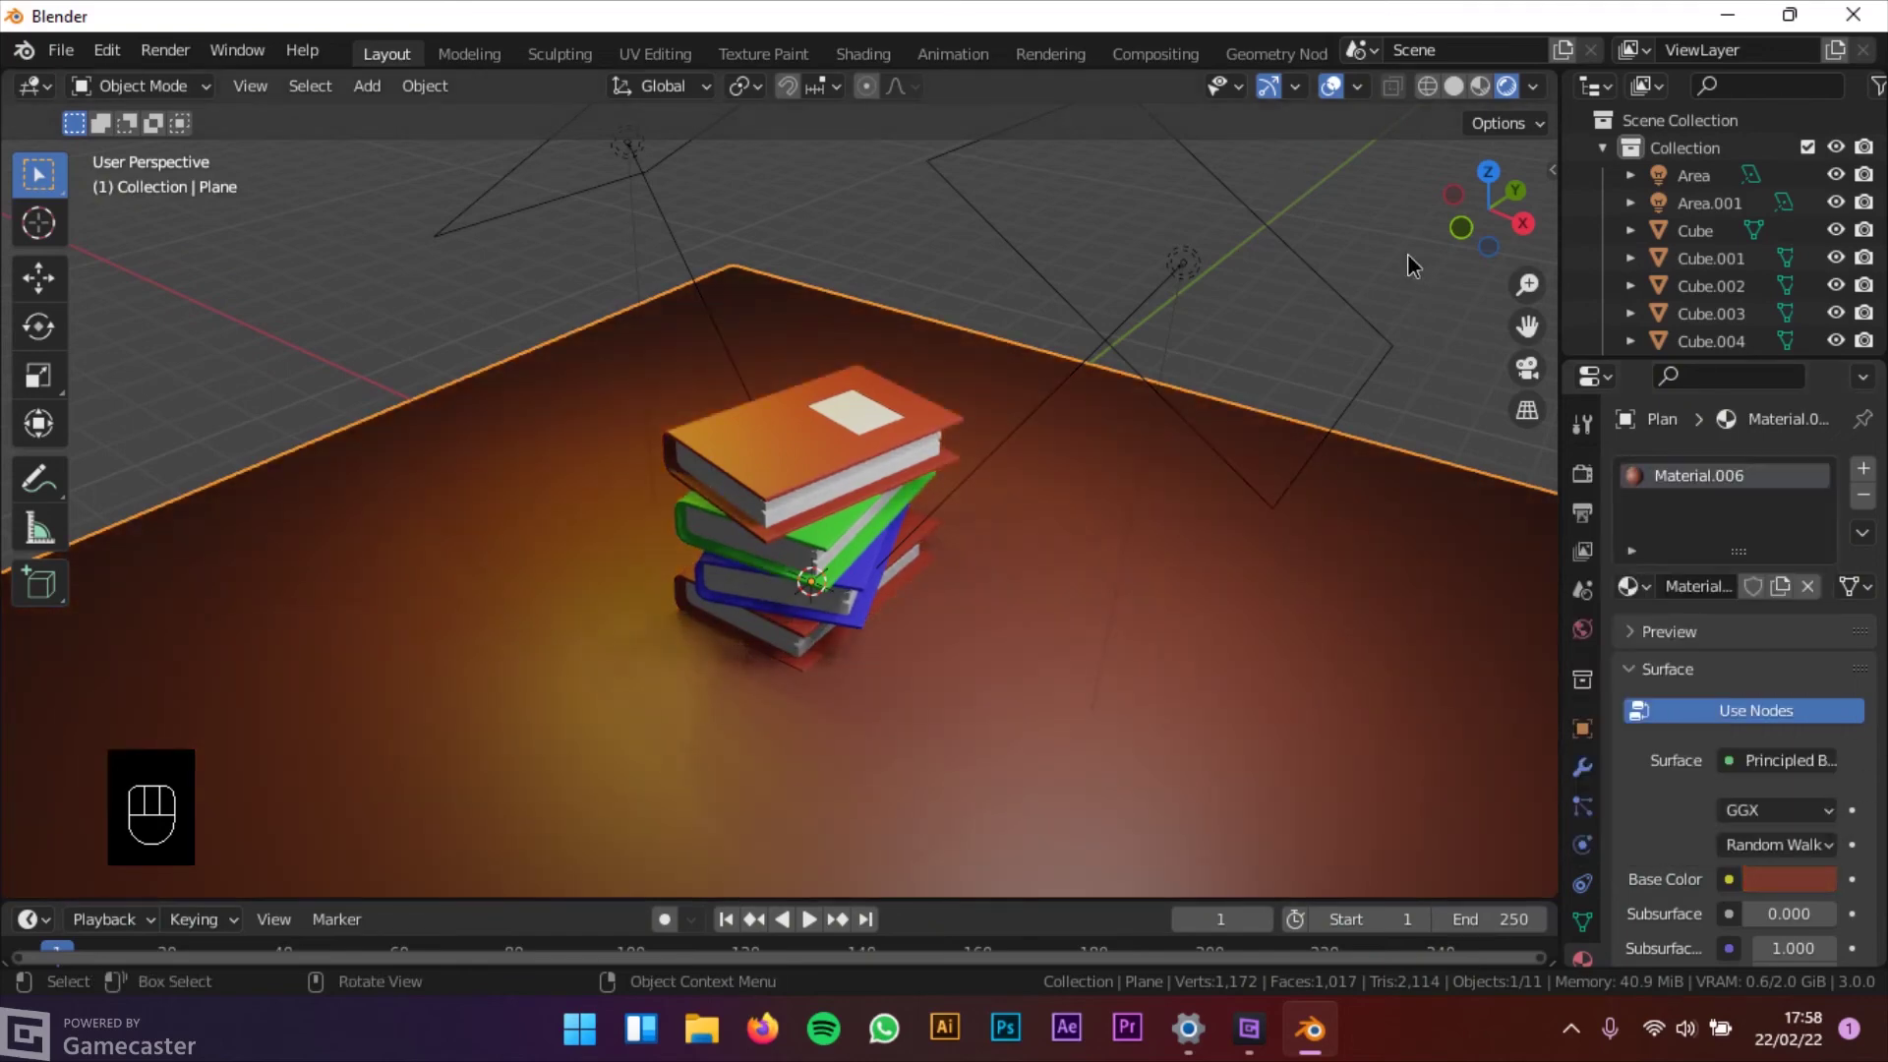
Darken the world background color to black
scroll(1787, 733, down, 5)
scroll(1804, 770, down, 3)
click(1582, 629)
scroll(1323, 484, down, 4)
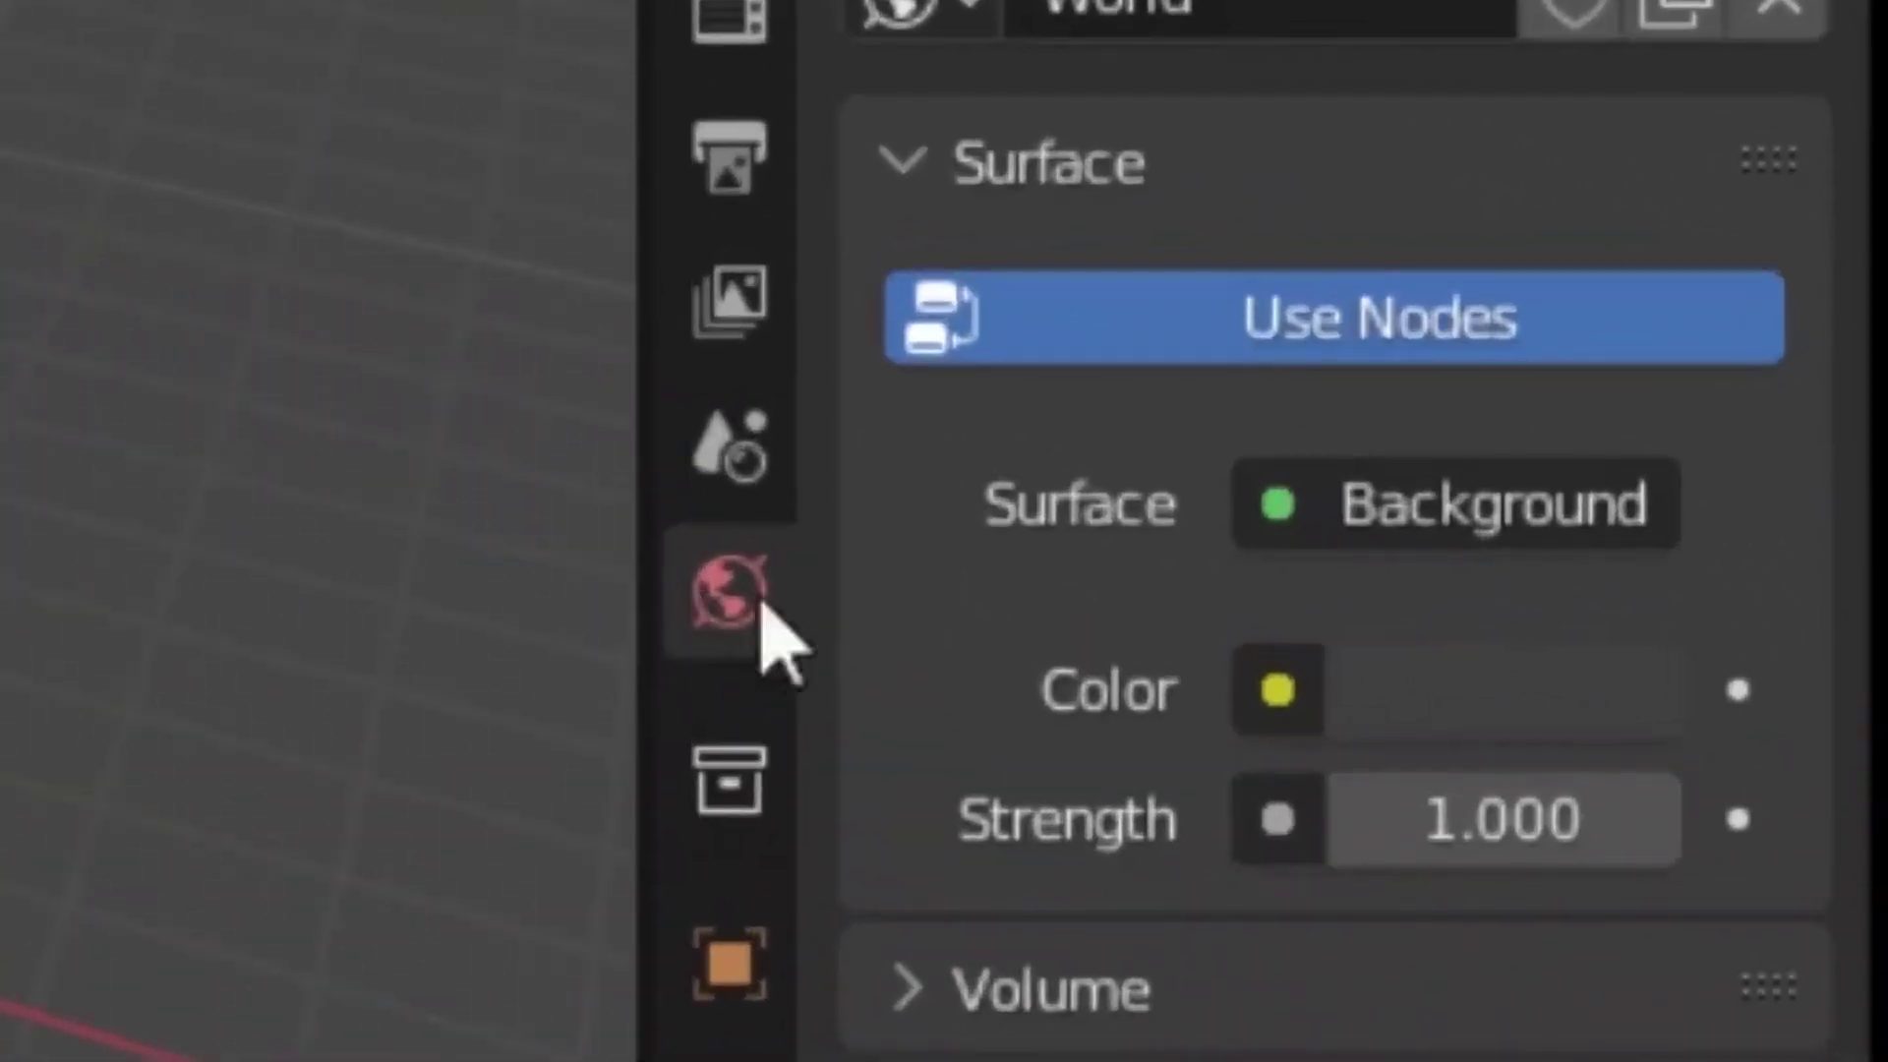
click(1555, 692)
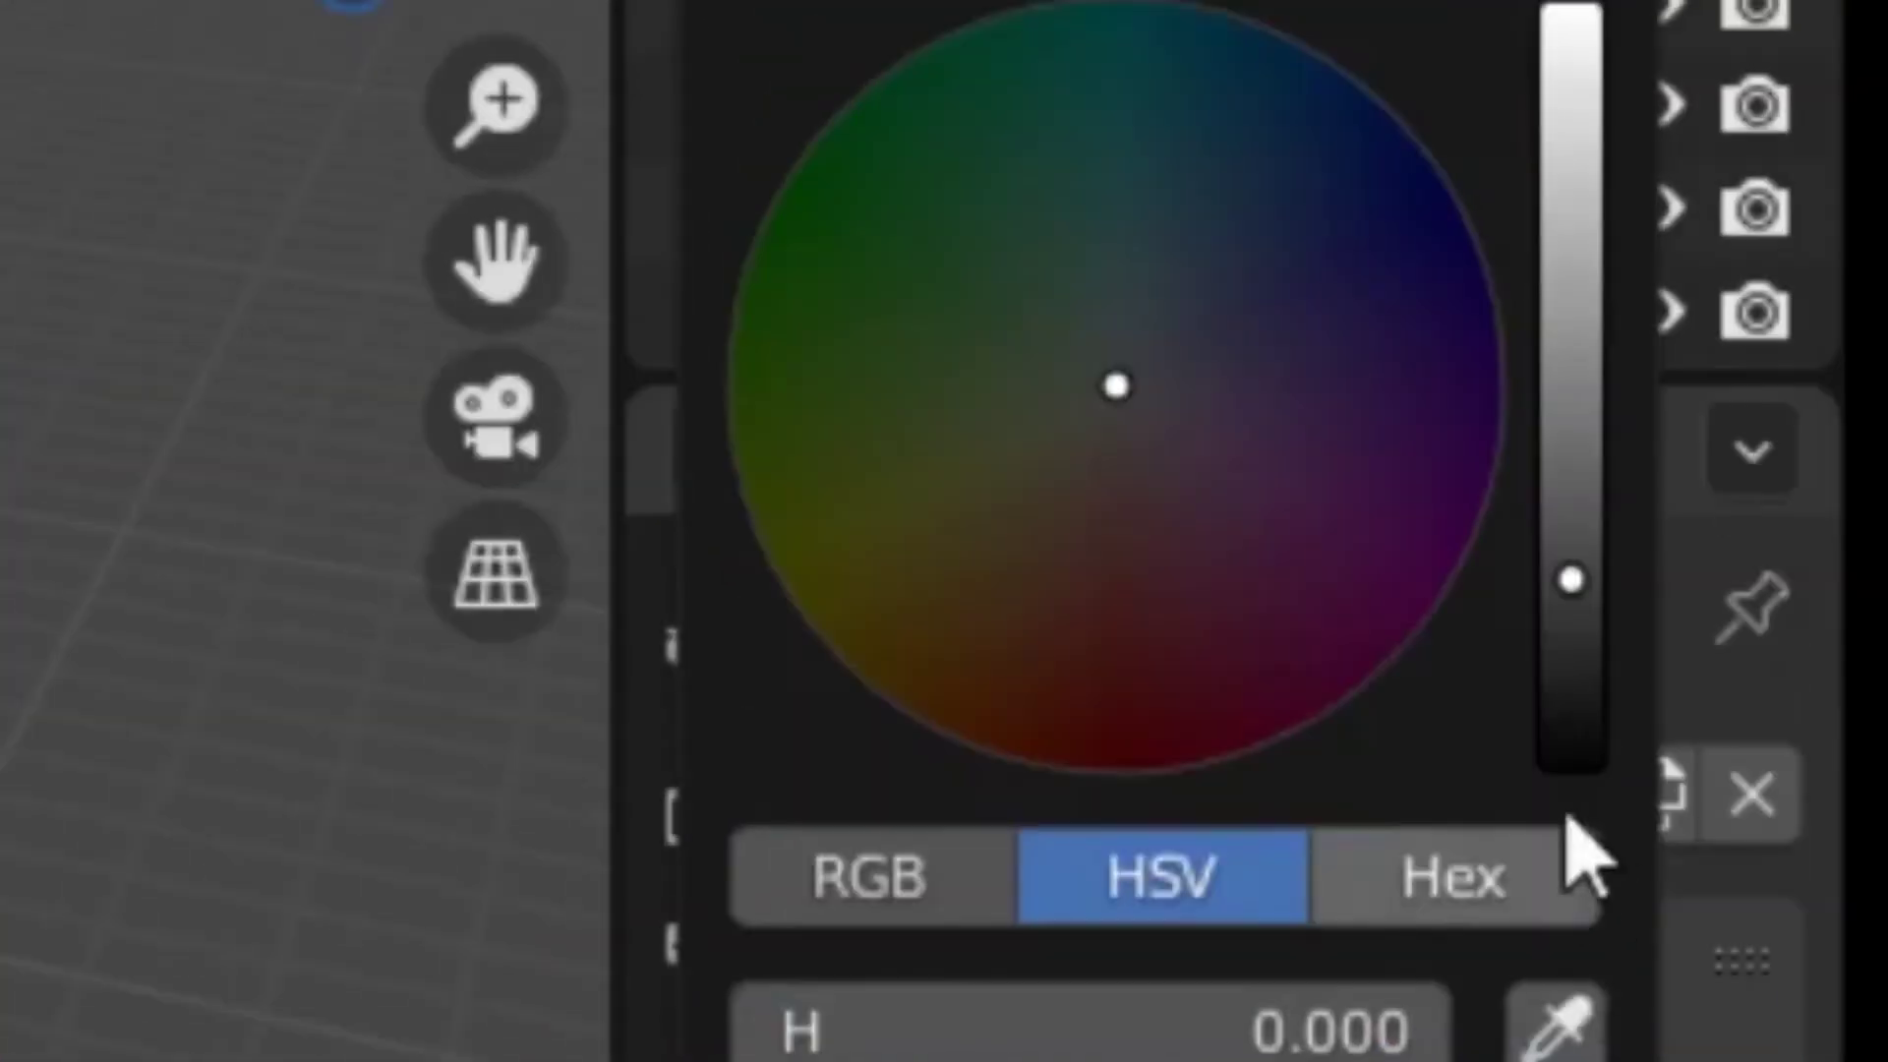
drag(1570, 580, 1569, 771)
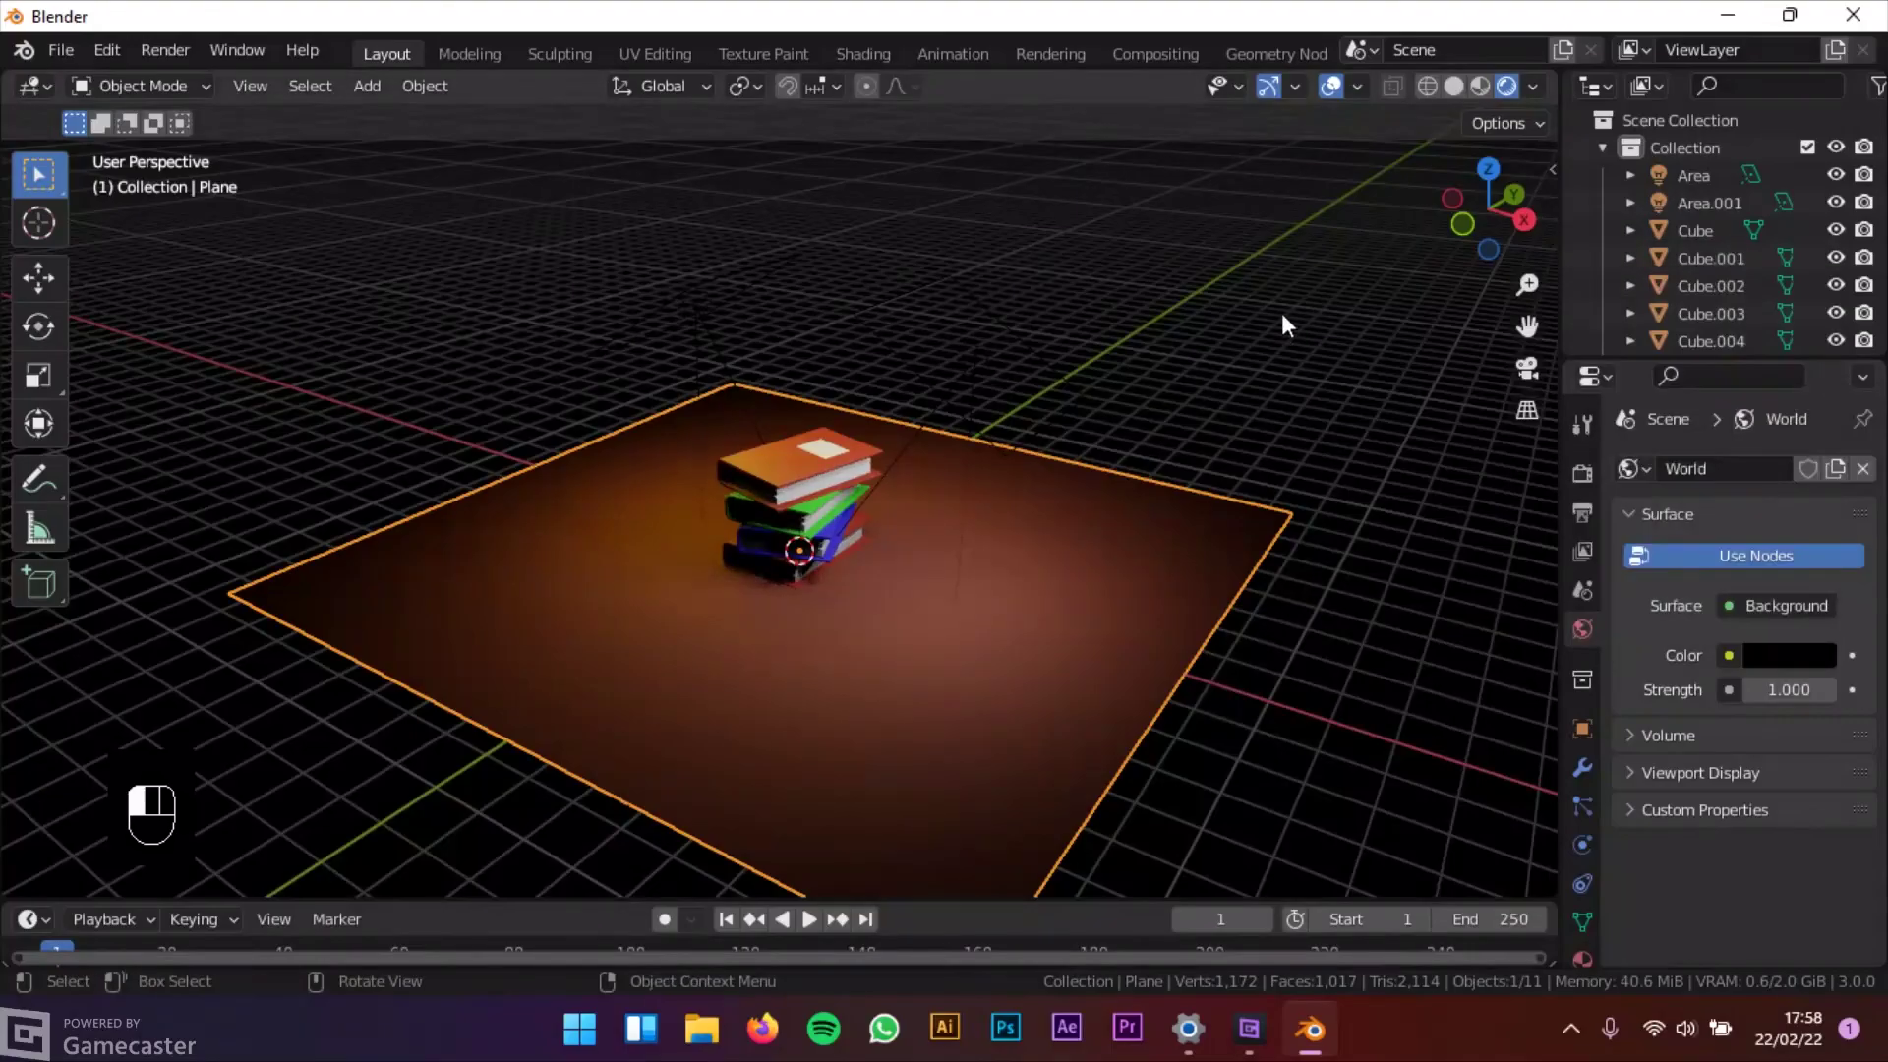
scroll(1229, 384, up, 3)
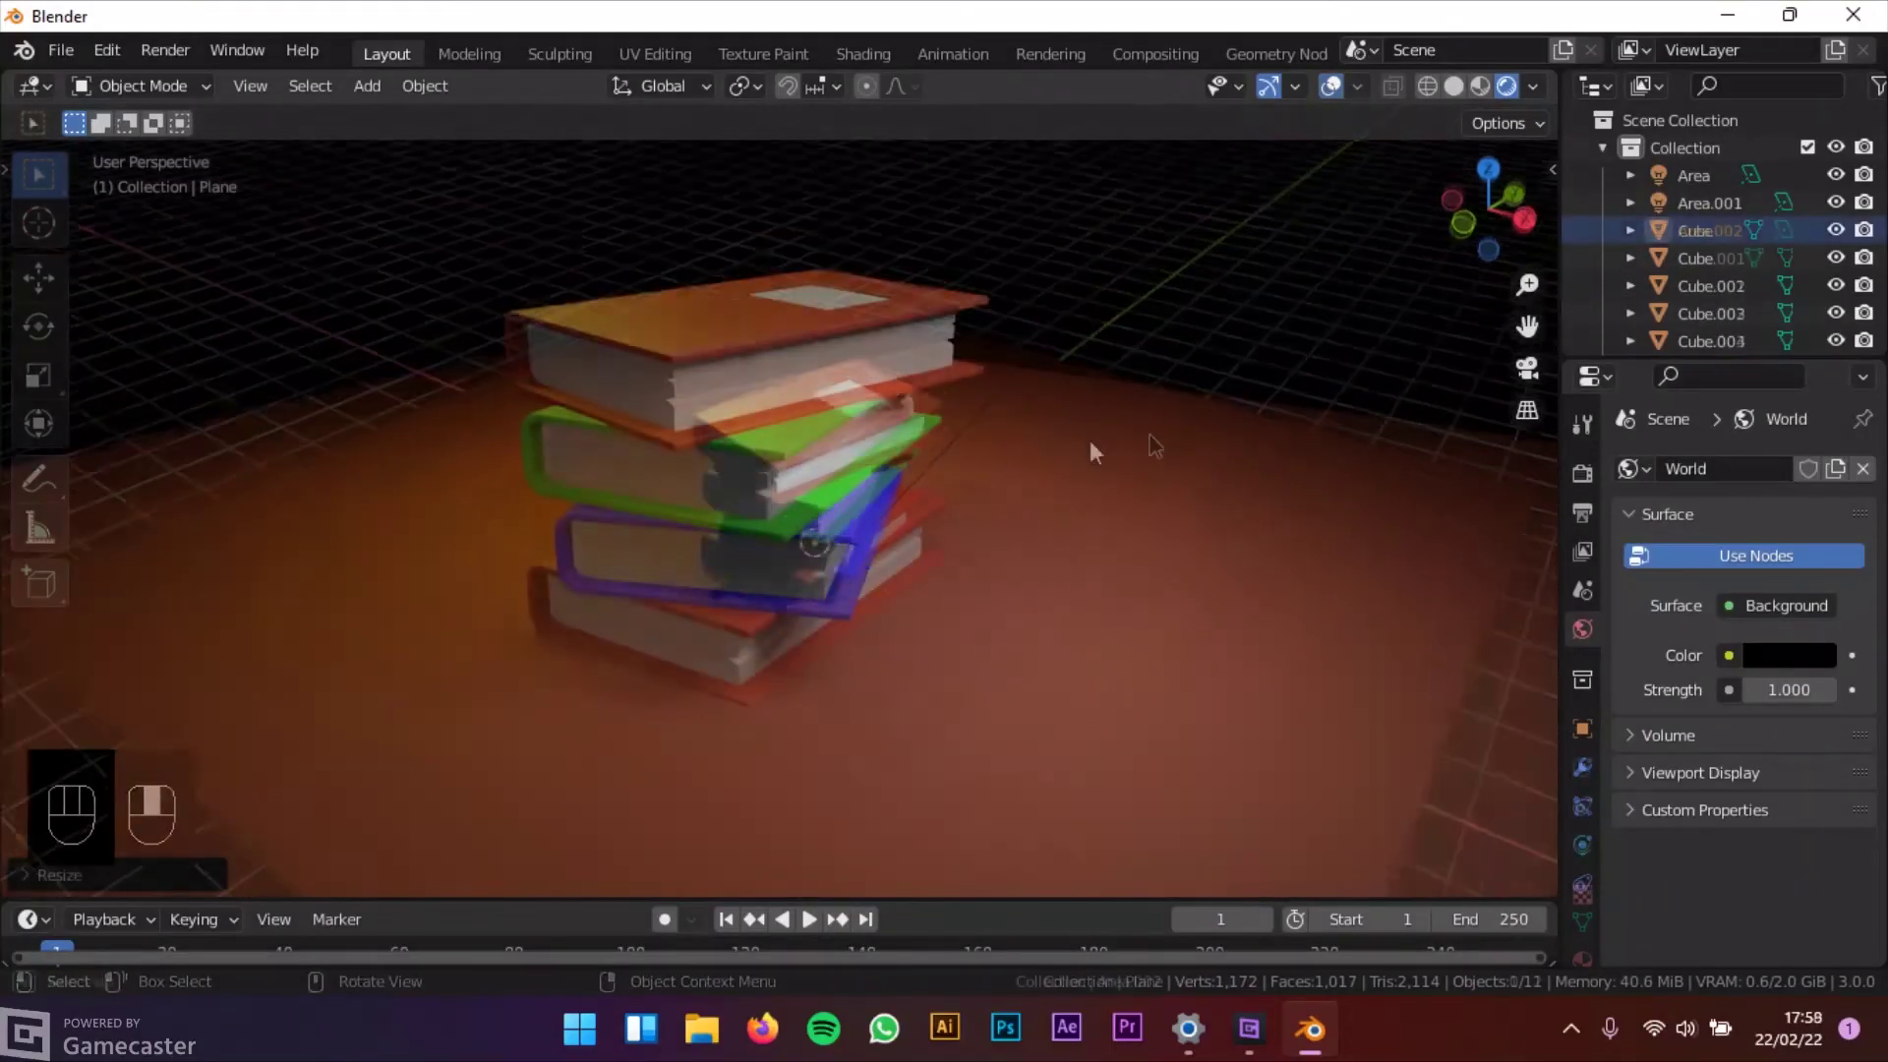